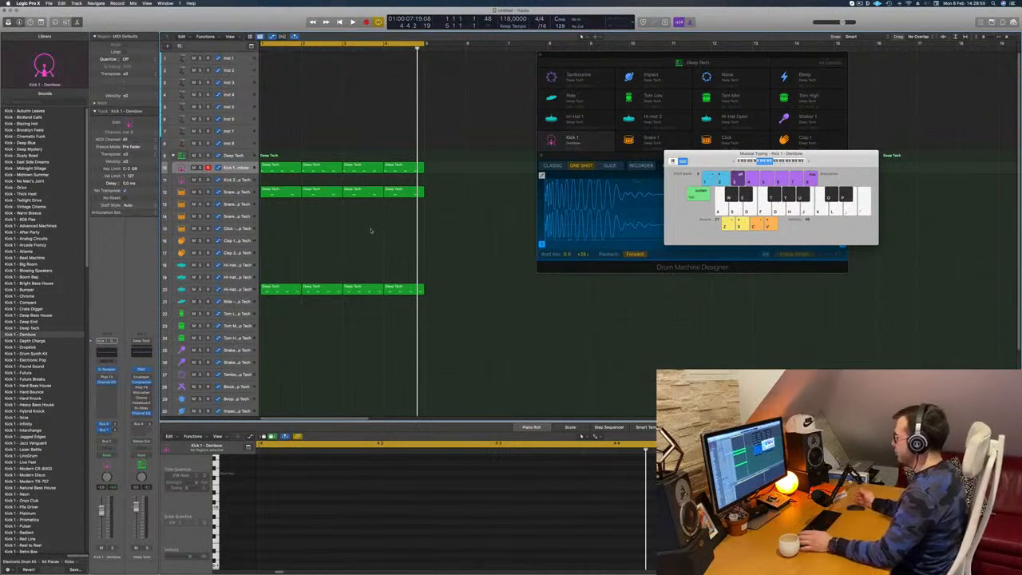
- Play the four-bar loop and review the regions on the Kick 1, Hi-Hat Open and Snare 1 tracks
key(space)
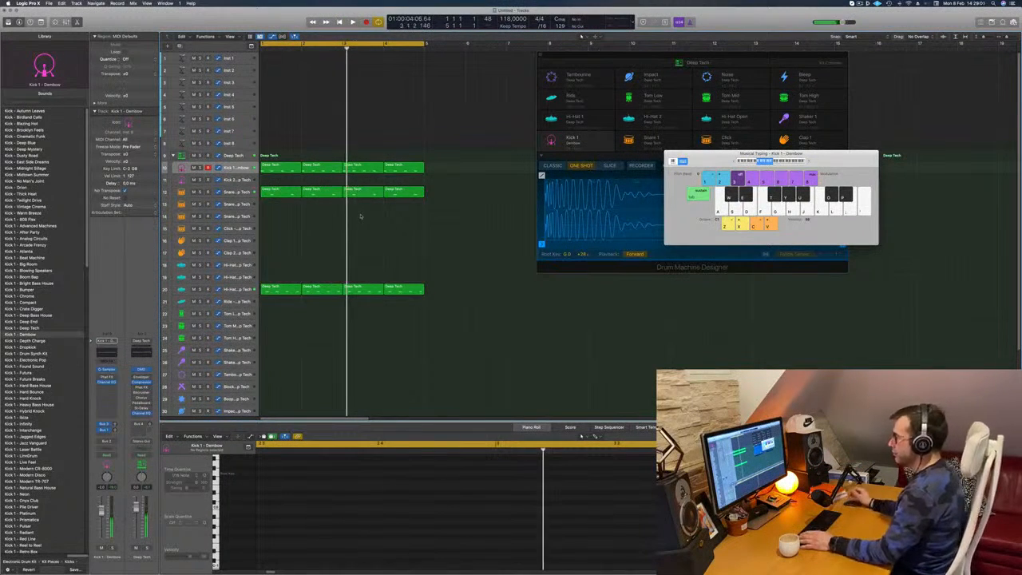
key(space)
key(space)
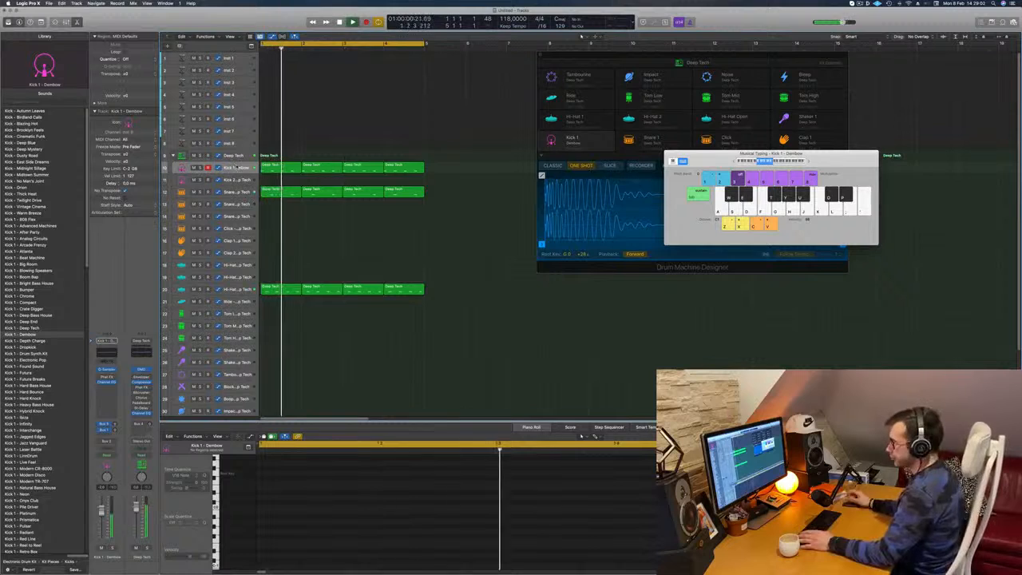
click(236, 166)
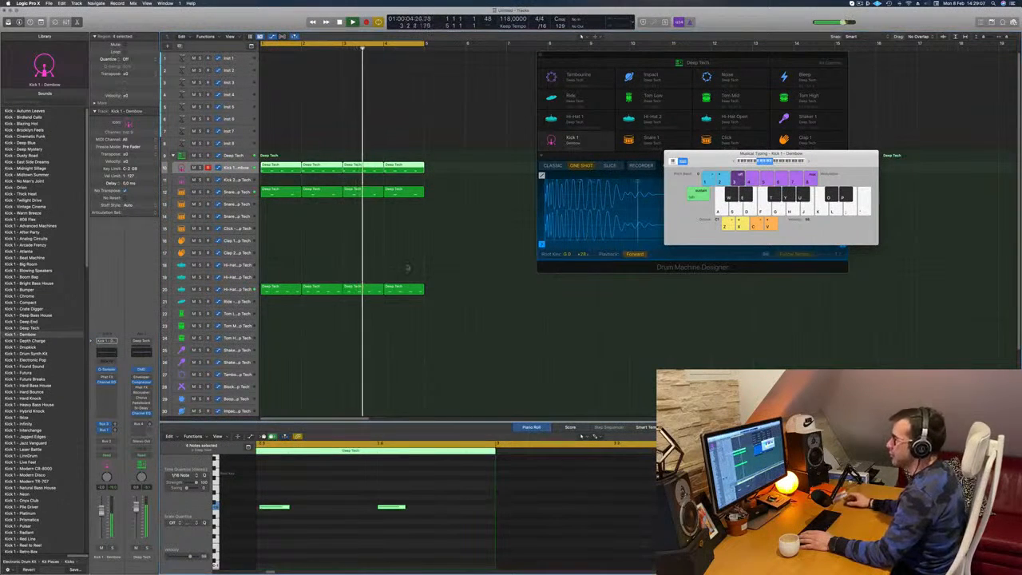
click(393, 250)
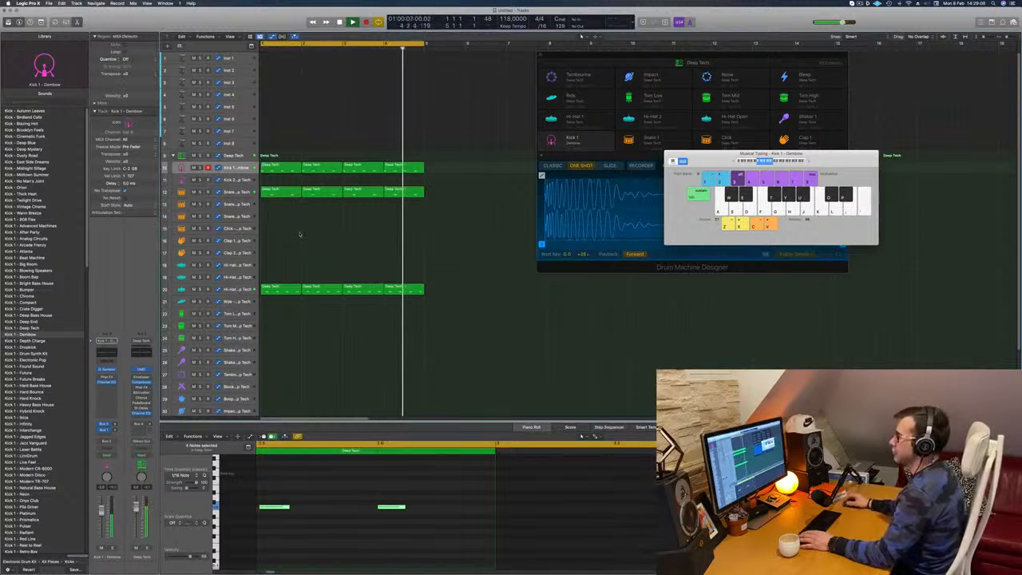
key(space)
click(239, 290)
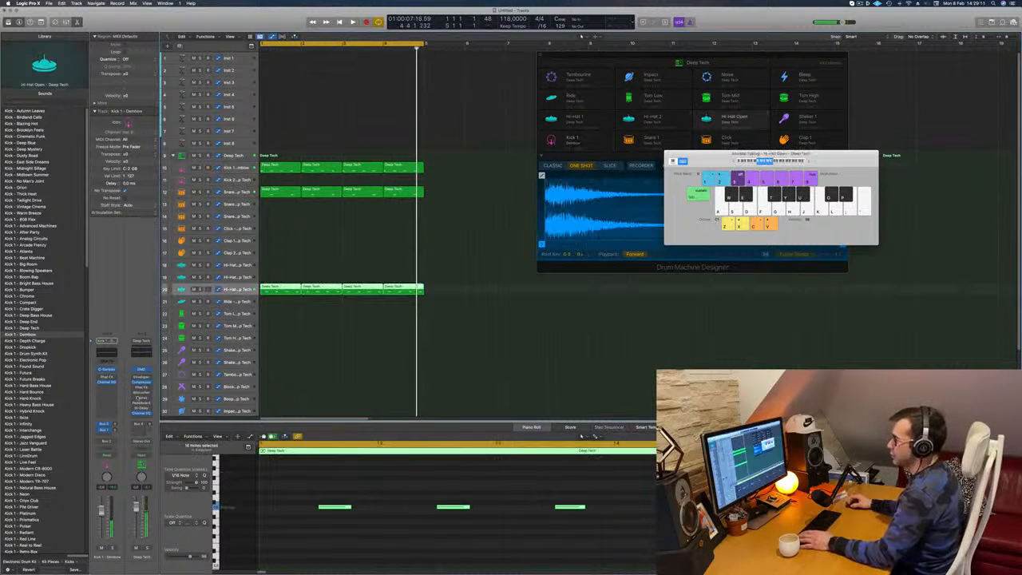
key(space)
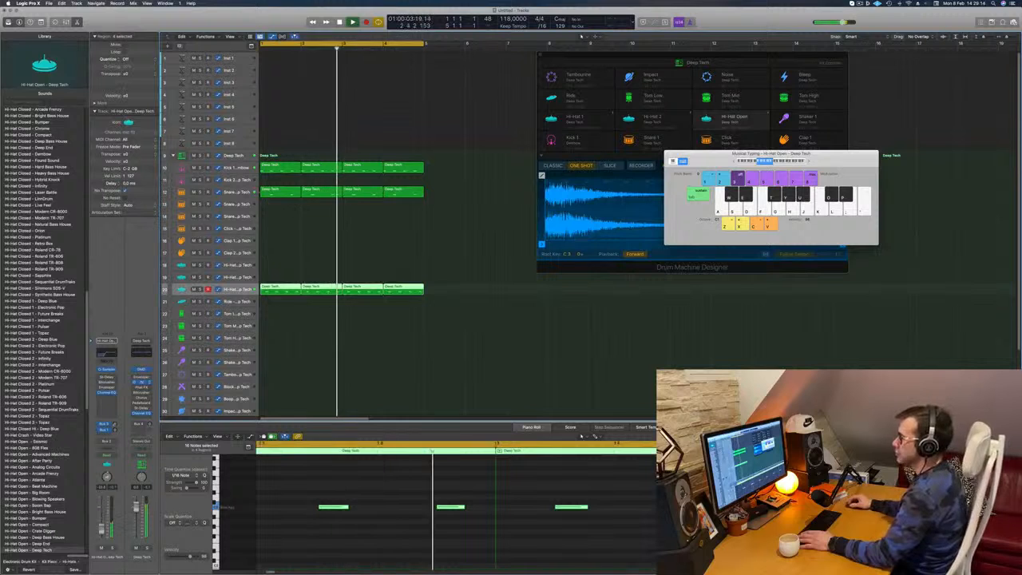
click(237, 192)
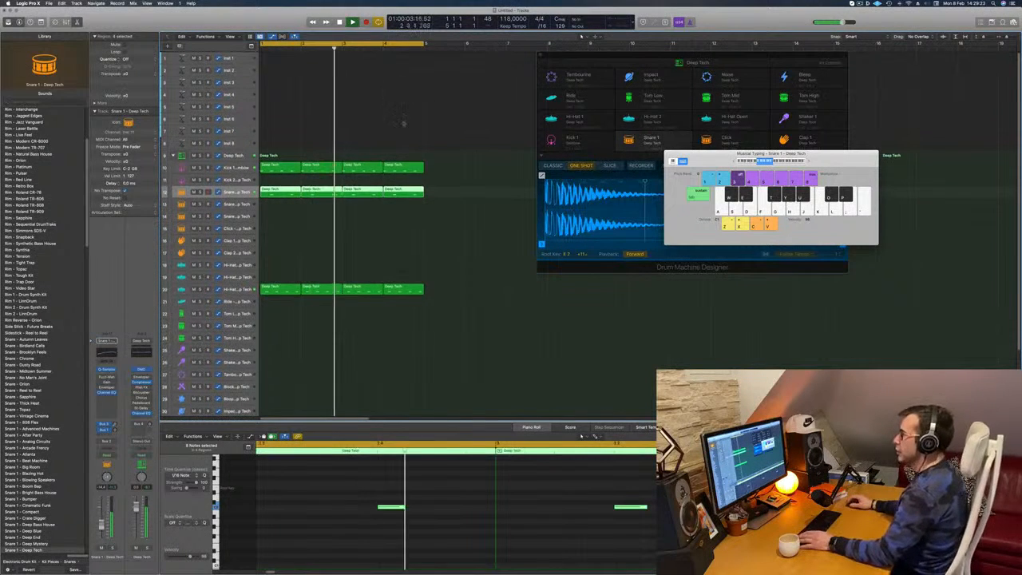
click(334, 217)
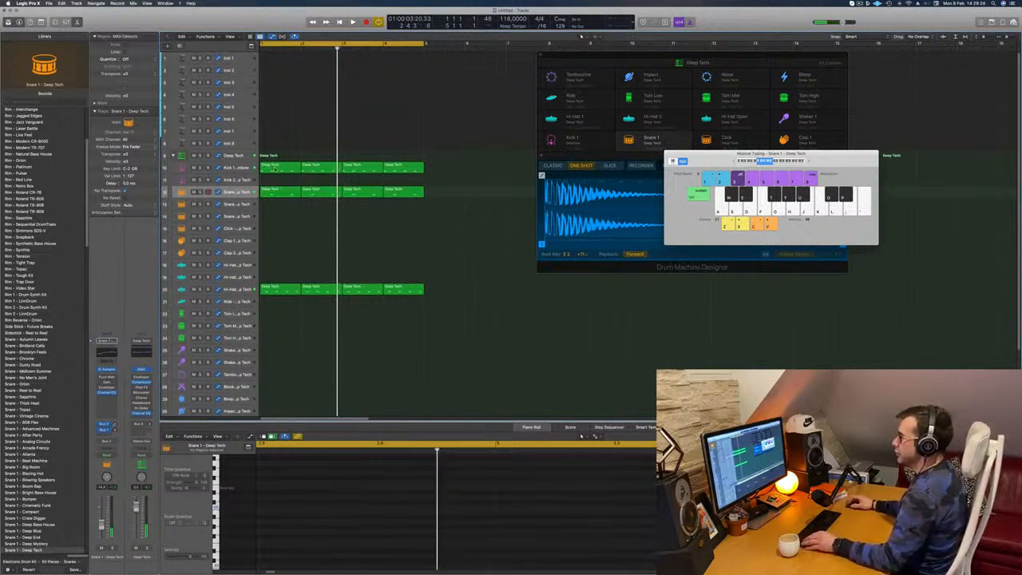
- Copy the first Kick 1 region to Kick 2, reduce it to one note a sixteenth after beat 4, and repeat it through bar 4
drag(275, 169, 278, 181)
drag(272, 478, 522, 562)
scroll(600, 550, up, 5)
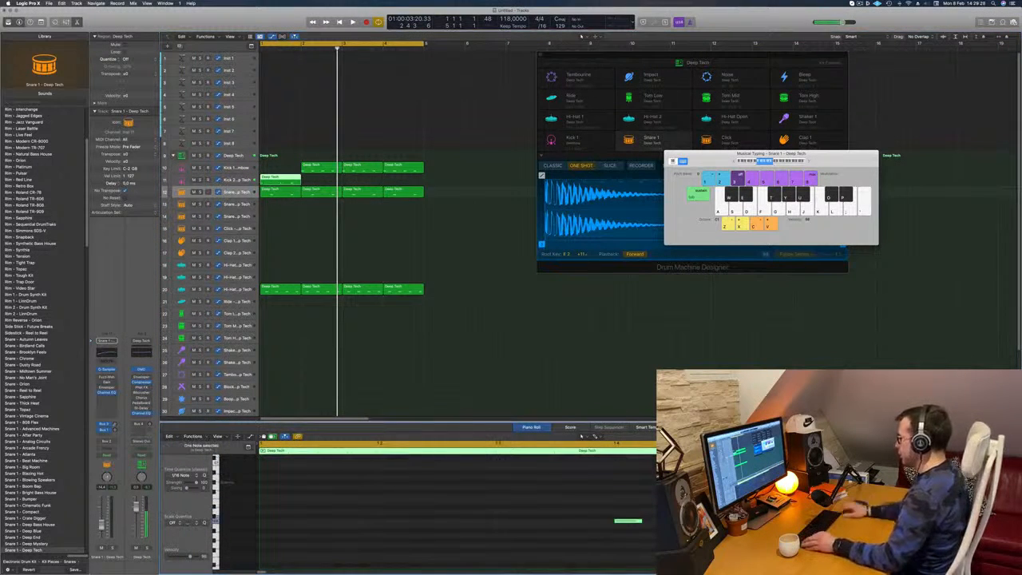
key(Return)
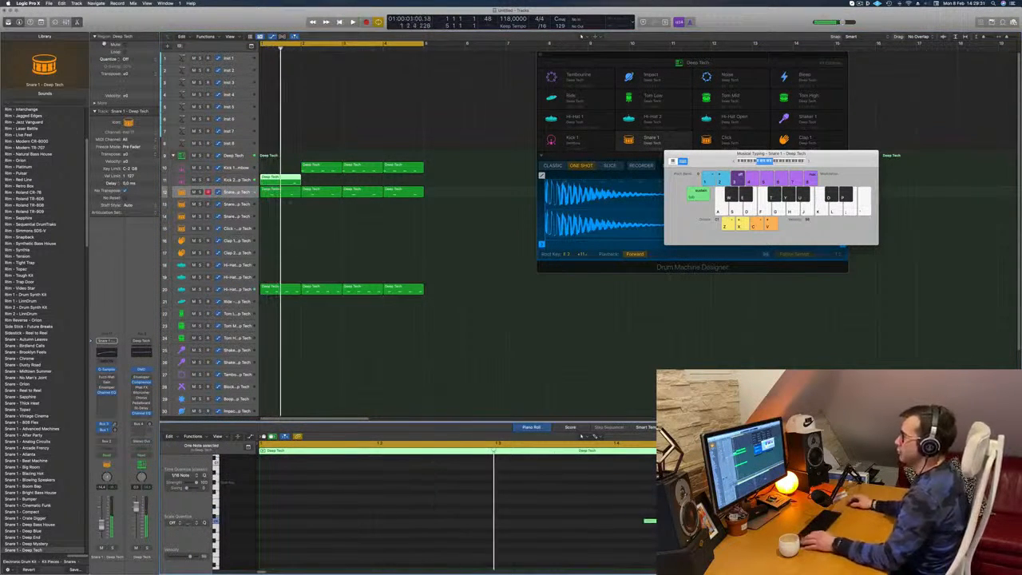
drag(321, 169, 366, 187)
key(space)
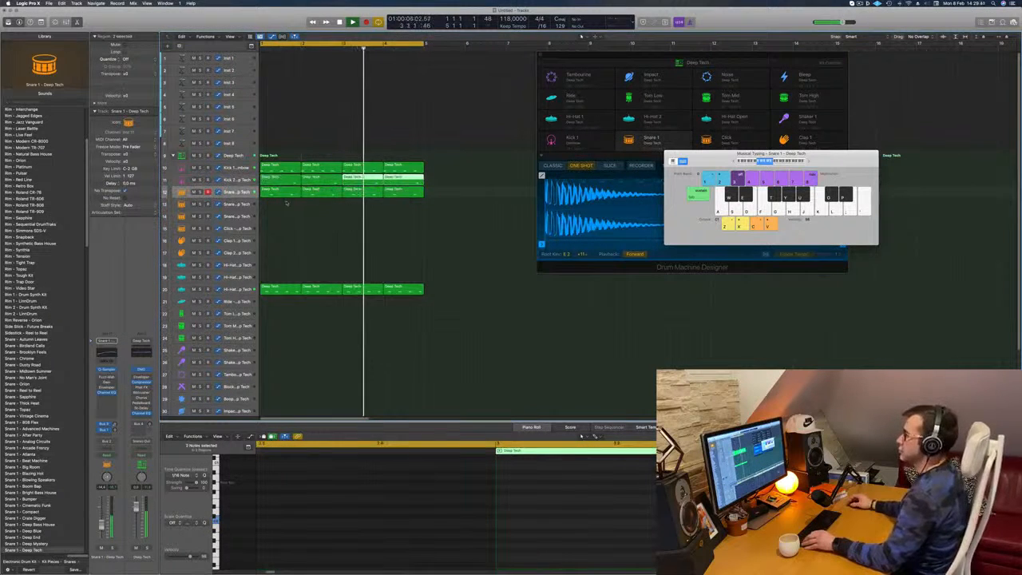
- Check the Kick 2 track's Channel EQ curve while the loop plays
click(236, 180)
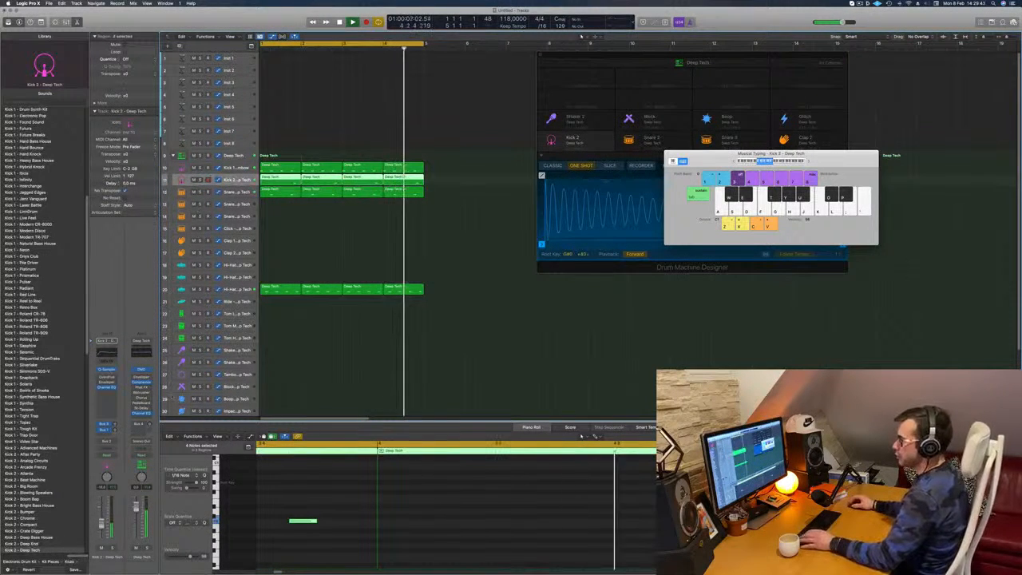
click(105, 355)
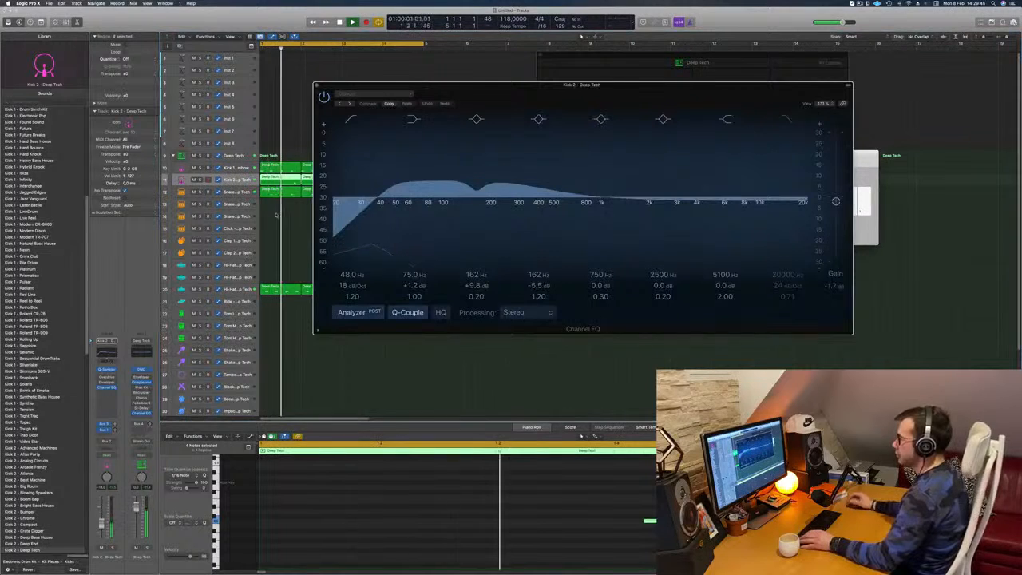
click(317, 85)
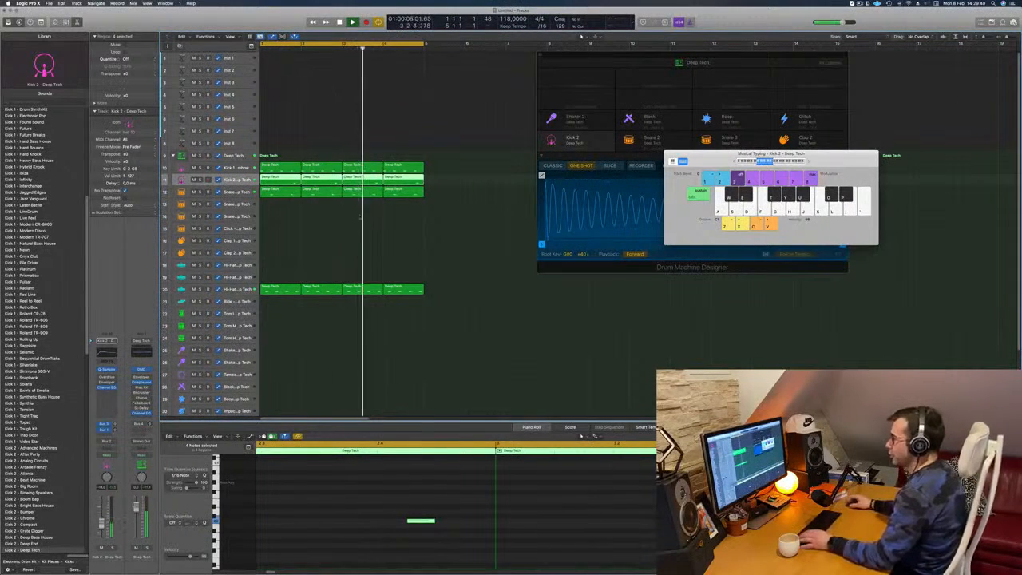
- Copy the first Hi-Hat Open region to the Tom Low track, transpose its notes down and move the second note one sixteenth later
scroll(269, 276, down, 2)
click(277, 264)
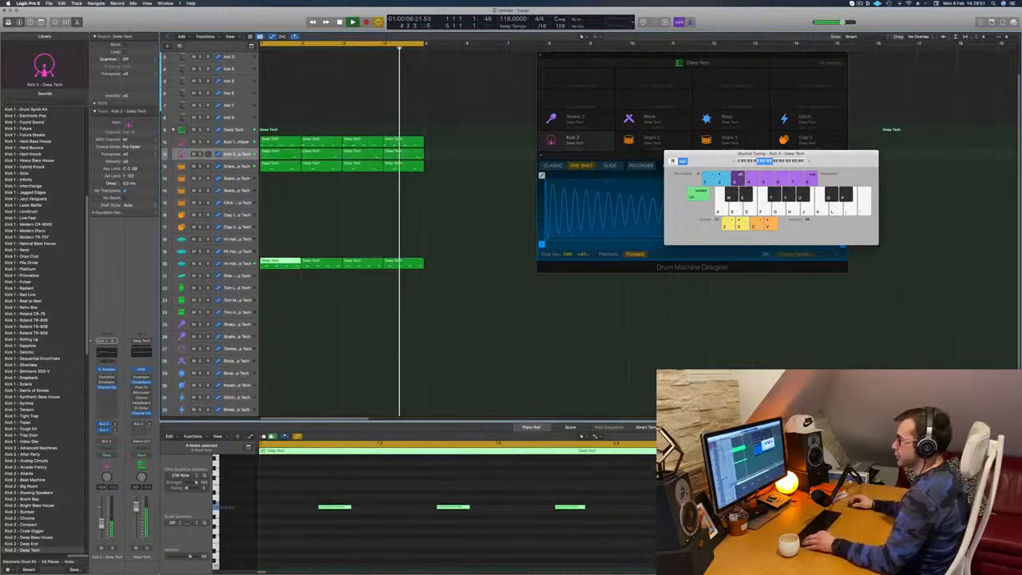
drag(277, 264, 280, 287)
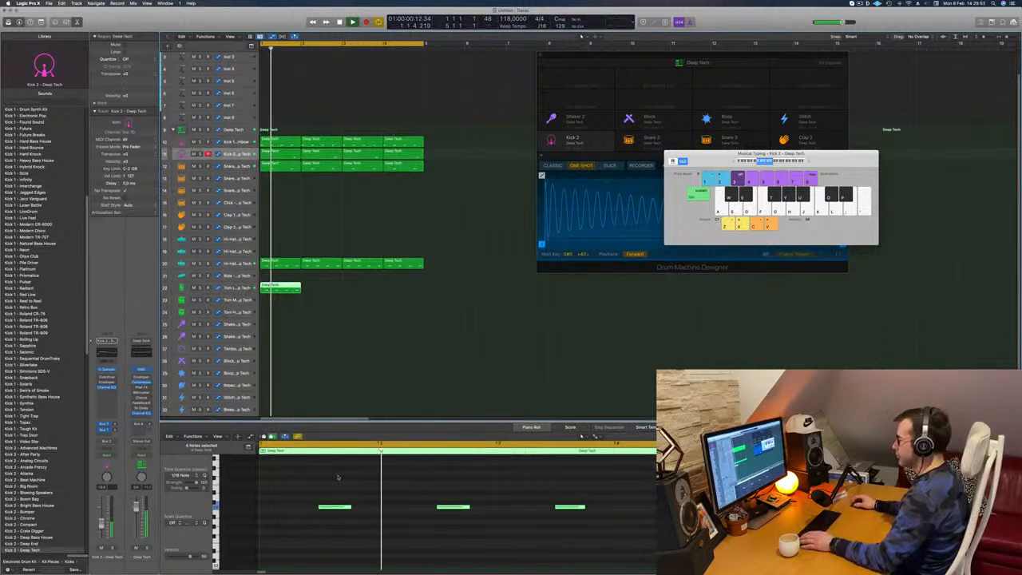
key(space)
drag(317, 480, 714, 523)
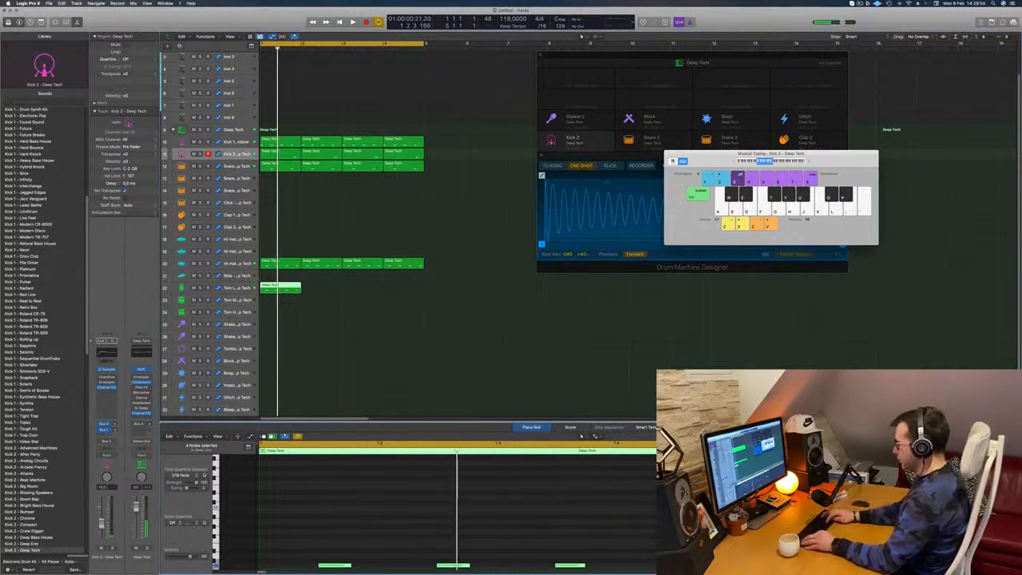
key(space)
scroll(483, 389, down, 2)
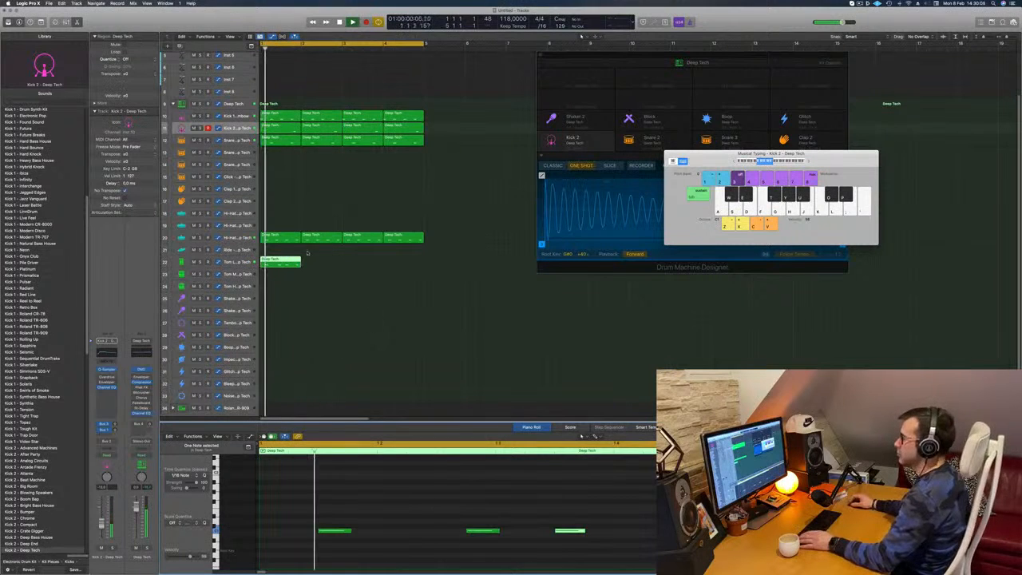
- Transpose all the notes in the Tom Low region further down and move the last note one sixteenth later
click(248, 262)
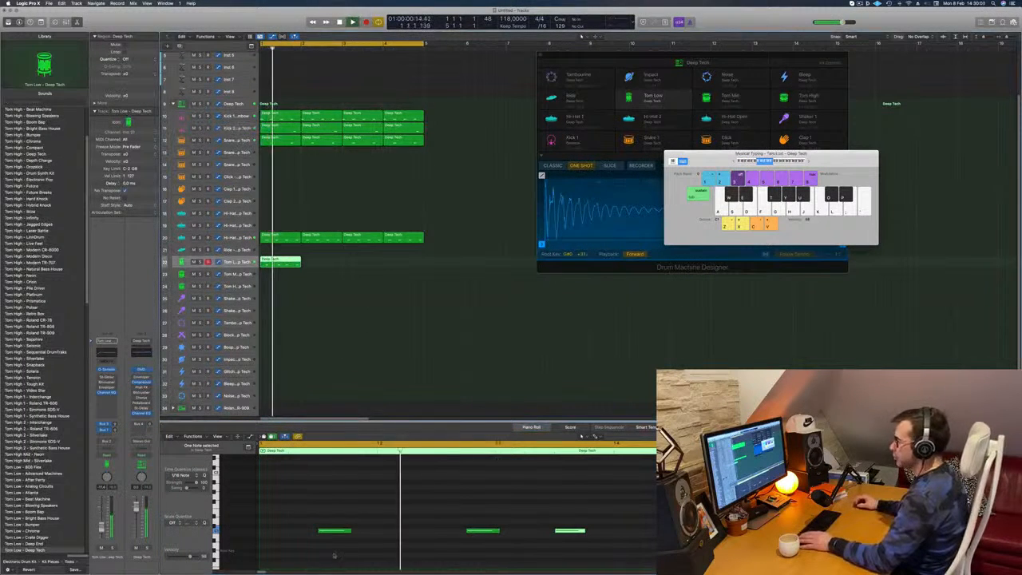
key(space)
drag(313, 506, 711, 558)
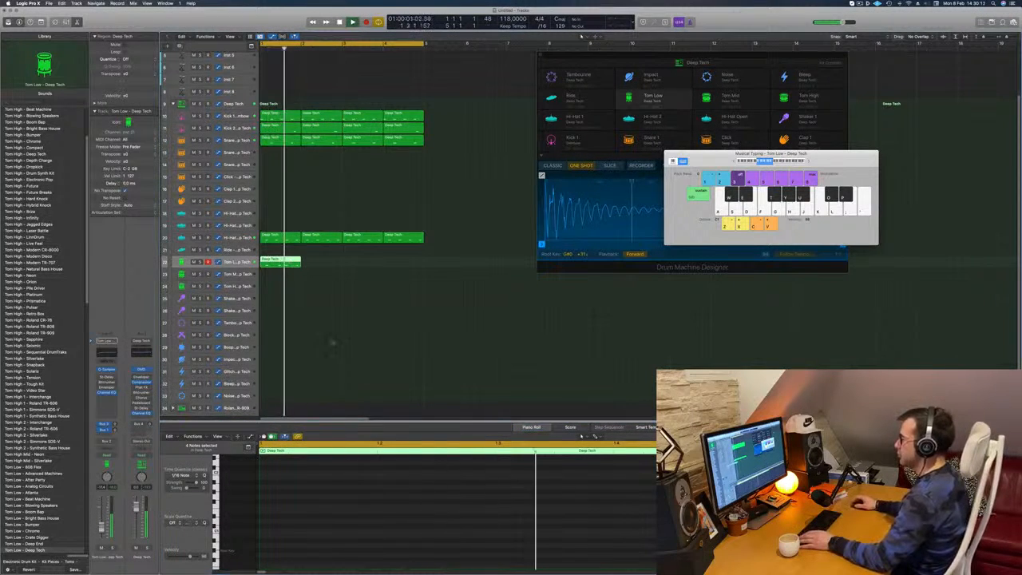
key(e)
key(e)
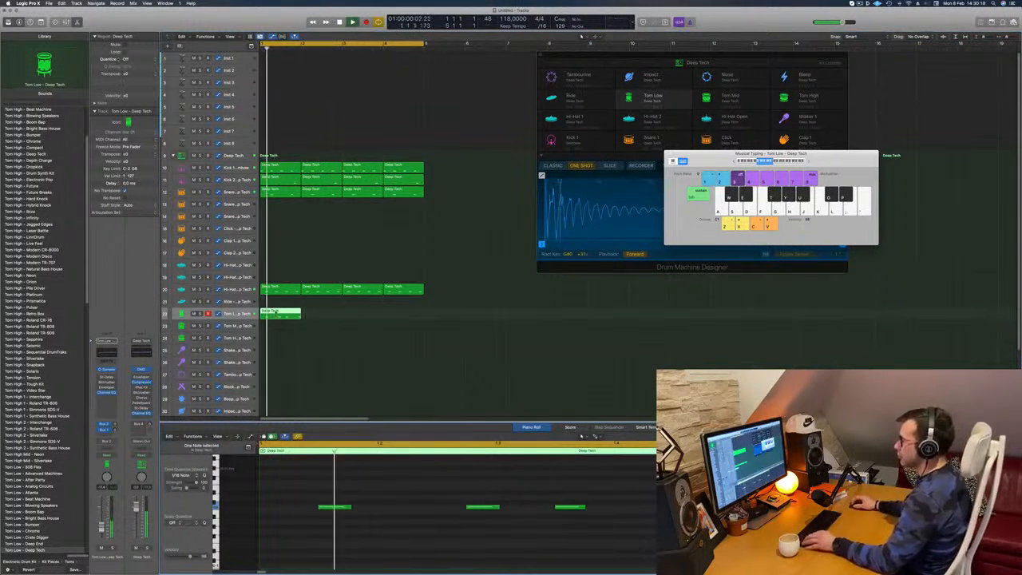
- Repeat the one-bar Tom Low region until it fills all four bars of the loop
drag(282, 313, 325, 316)
mouse_move(356, 316)
mouse_down()
mouse_move(293, 313)
mouse_move(373, 314)
mouse_up()
key(super+z)
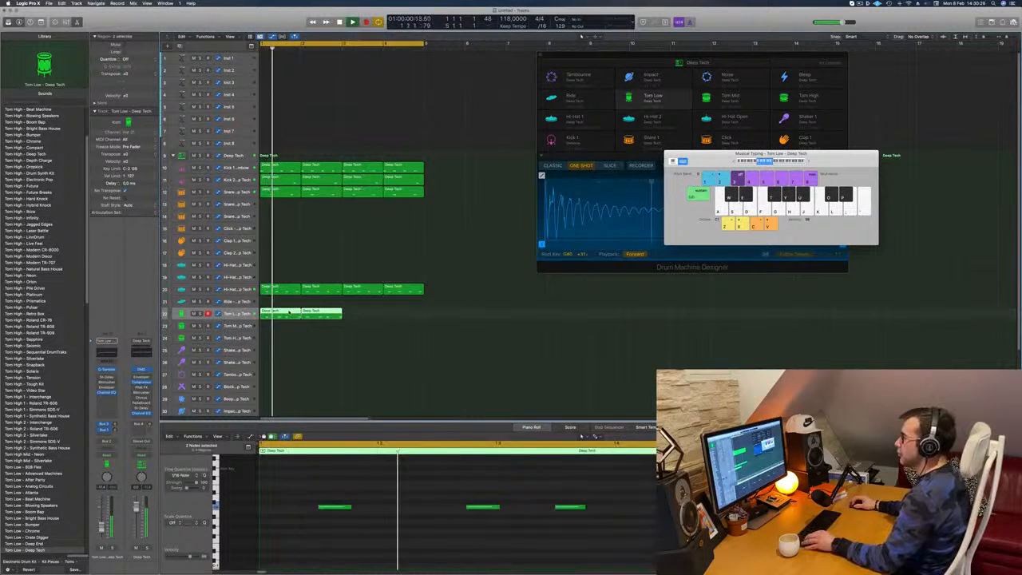
drag(289, 313, 372, 319)
key(super+Left)
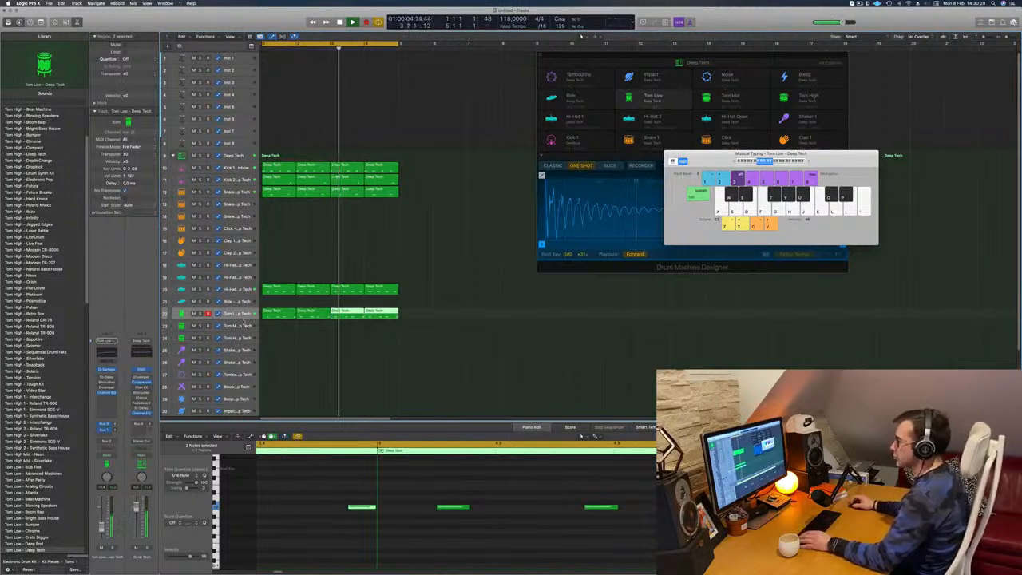
click(215, 318)
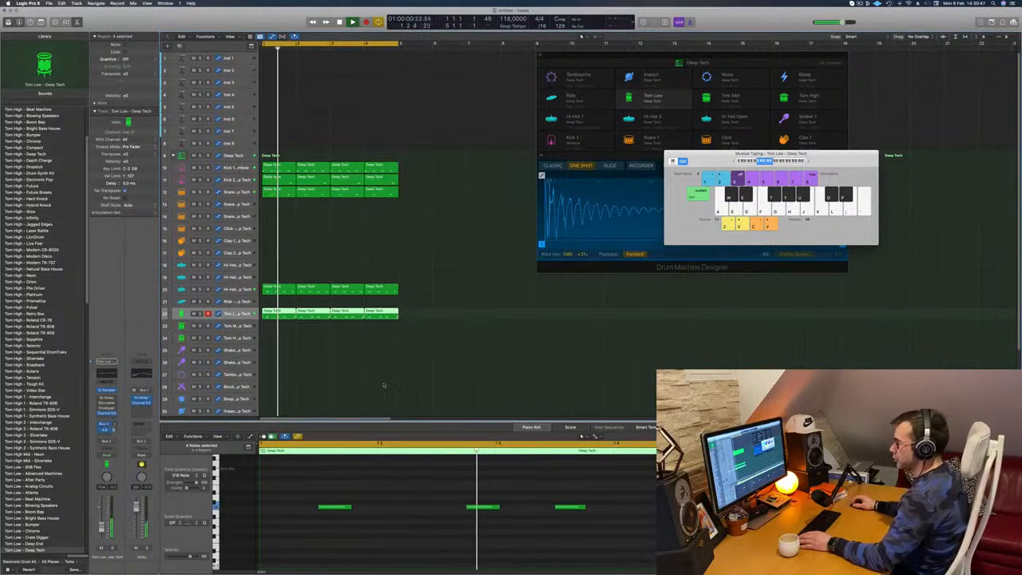
click(343, 382)
- Copy the first Kick 1 region to the Shaker 2 track and transpose its four notes up
scroll(347, 353, down, 1)
scroll(347, 348, down, 2)
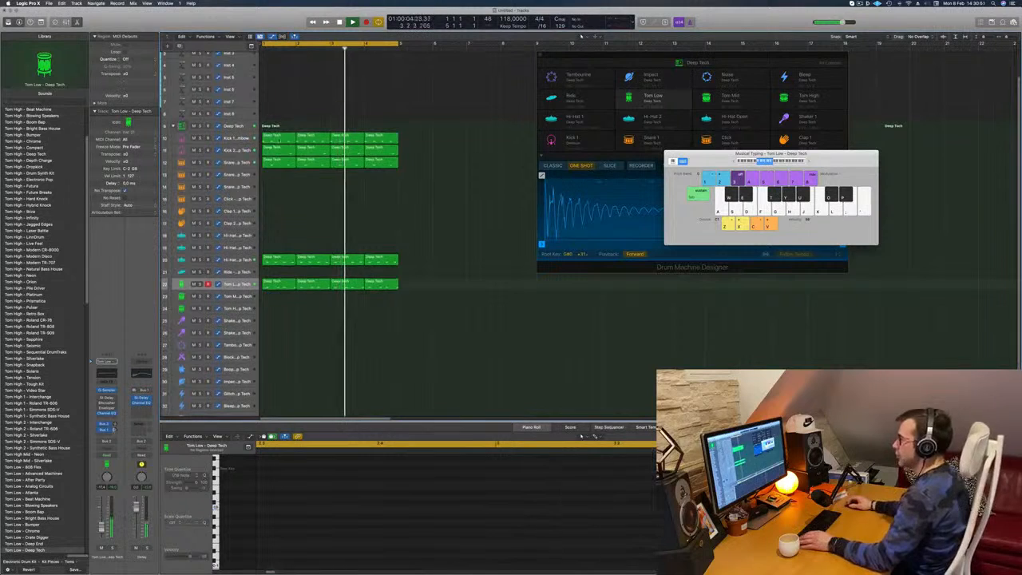
click(274, 139)
drag(274, 139, 274, 361)
drag(273, 488, 677, 573)
key(Return)
key(alt+shift+Up)
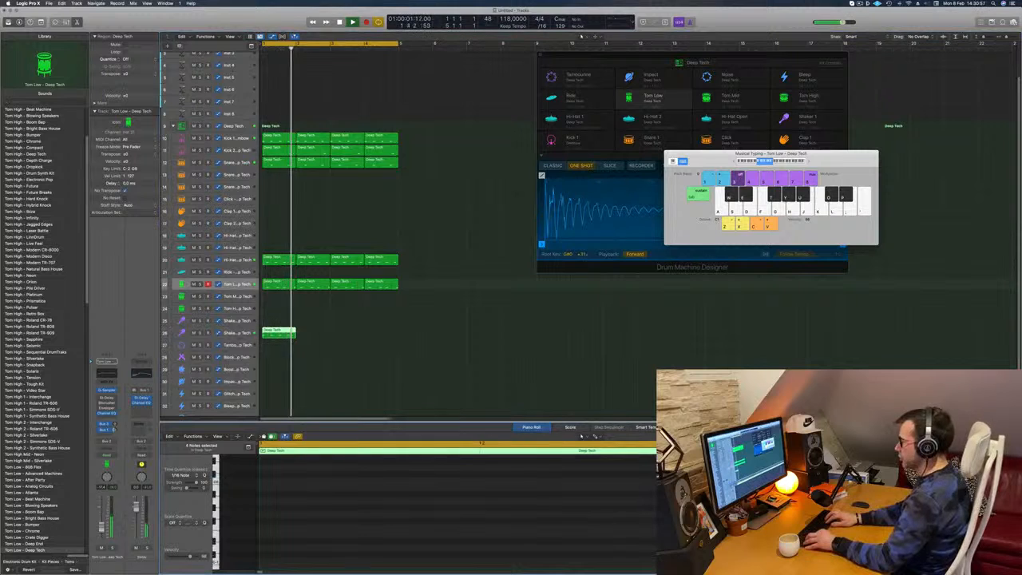
- Duplicate the four Shaker 2 notes into a continuous sixteenth-note pattern across the bar
key(Return)
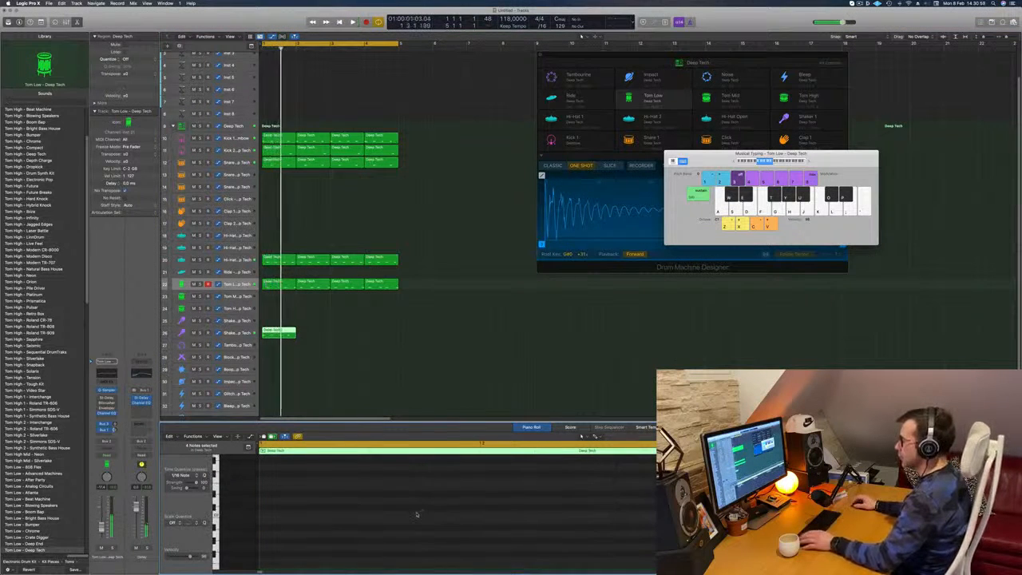
key(Return)
scroll(418, 513, up, 3)
key(super+Left)
key(super+Left)
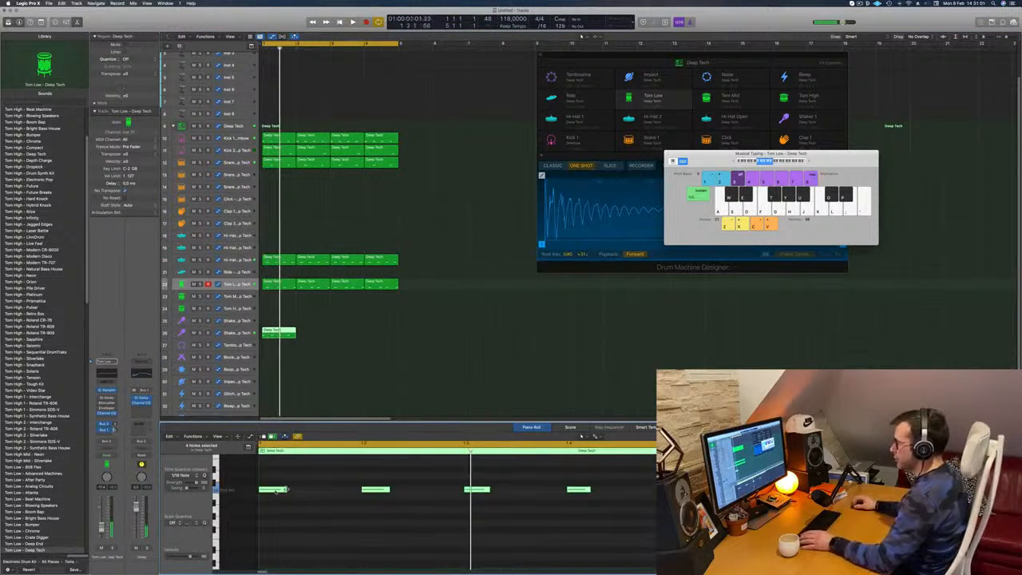
drag(278, 493, 311, 496)
key(super+z)
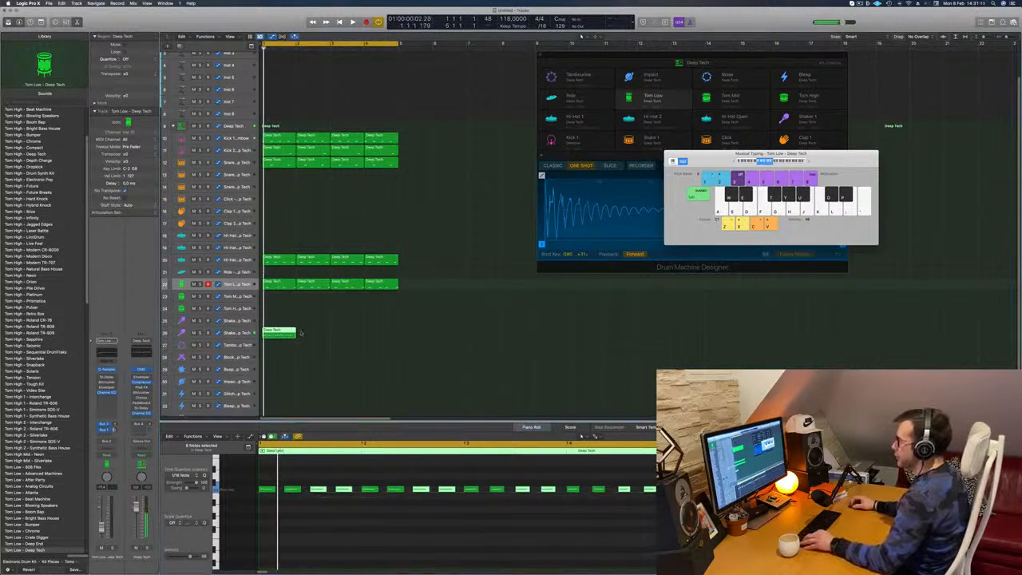
- Repeat the Shaker 2 region through bar 4 and play the loop with the Shaker 2 track selected
drag(281, 332, 364, 336)
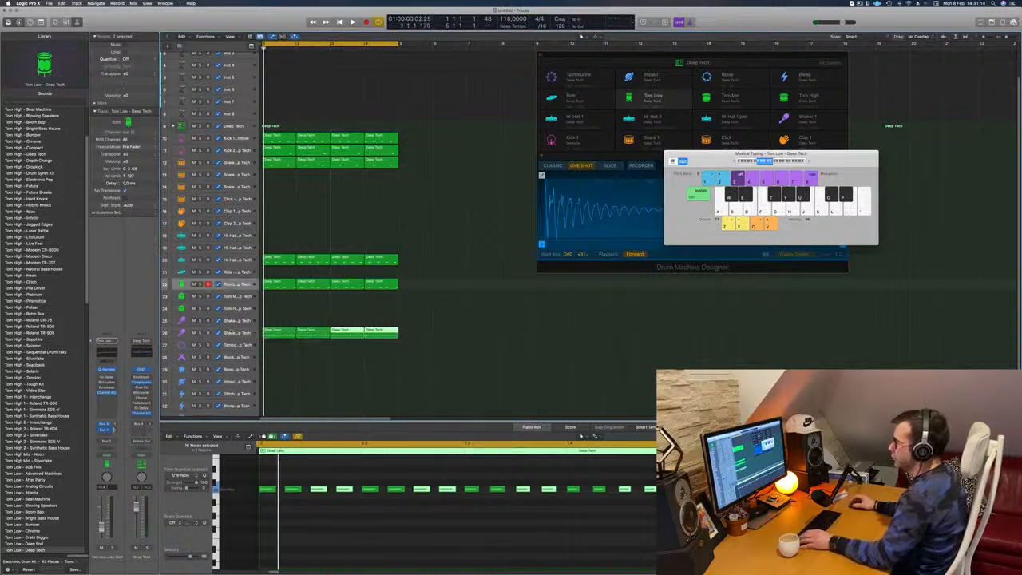
click(229, 332)
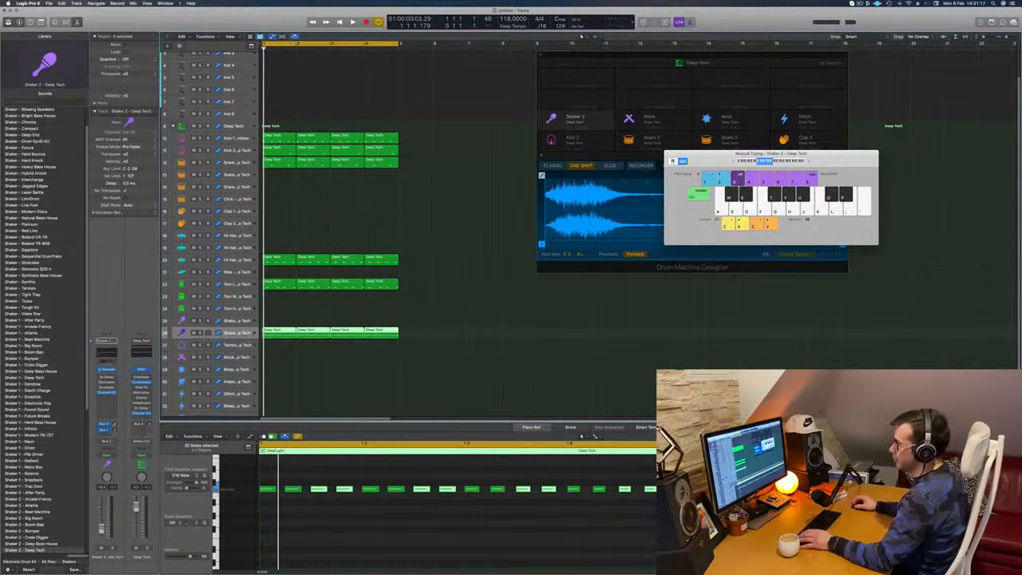
key(space)
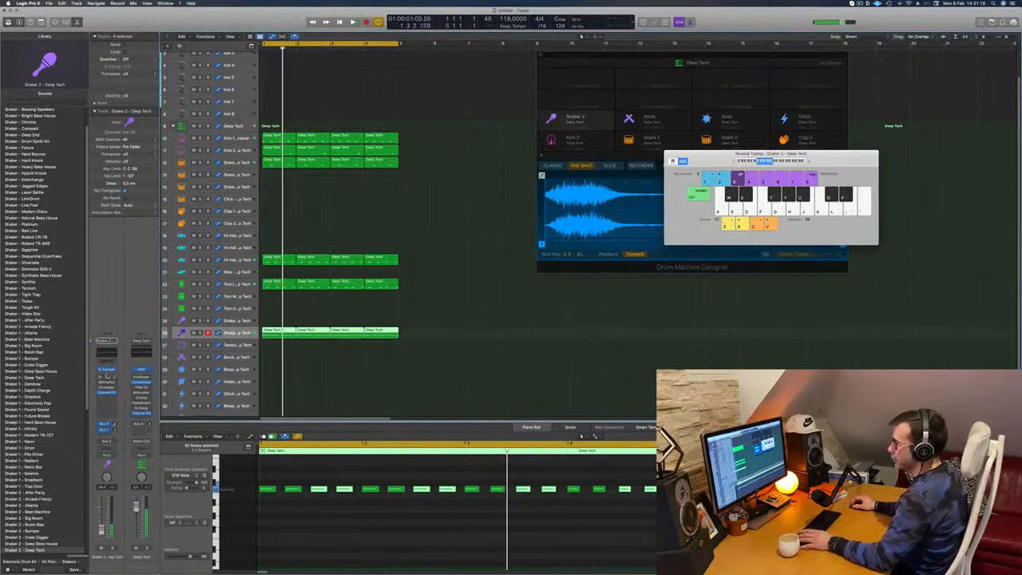
- Set the Shaker 2 Stereo Delay's output mix to 26% left and 32% right, then close the effect
click(107, 377)
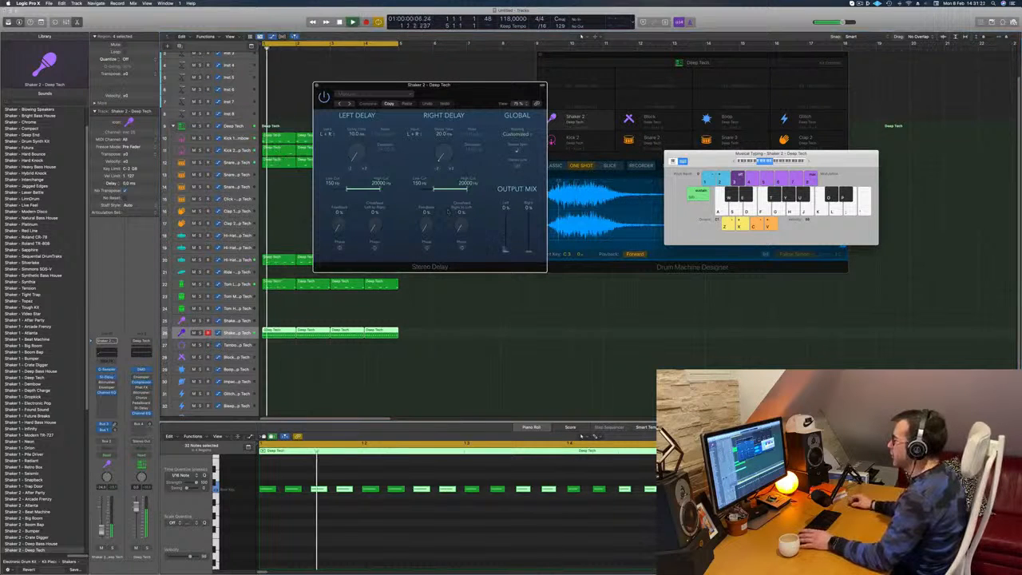
drag(506, 250, 506, 209)
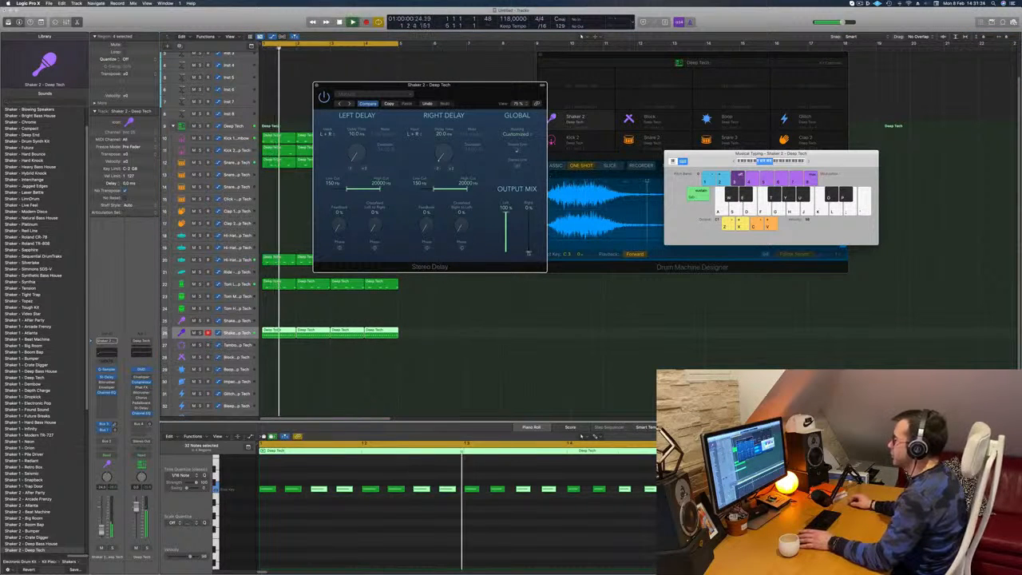
drag(528, 257, 529, 209)
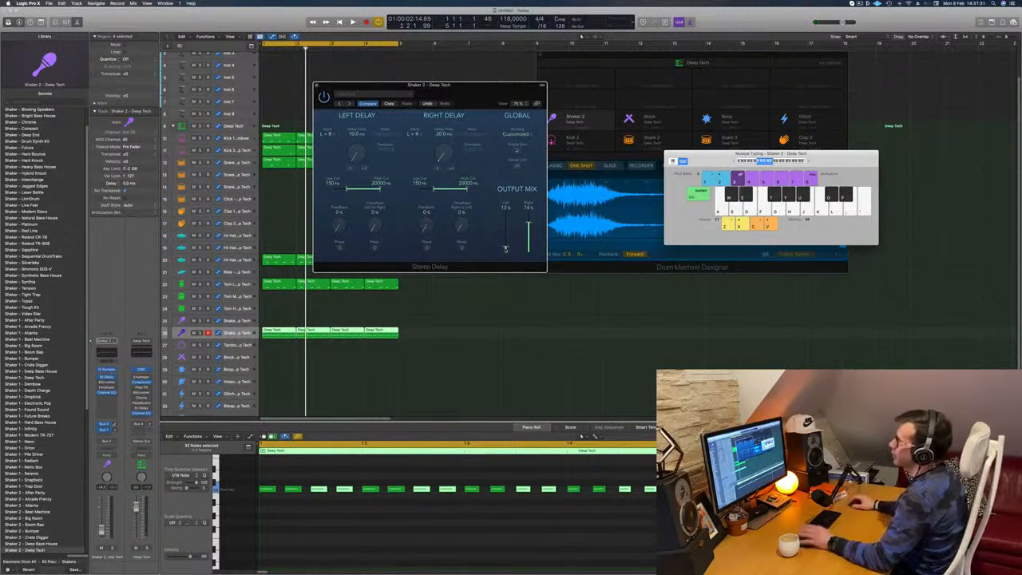
key(space)
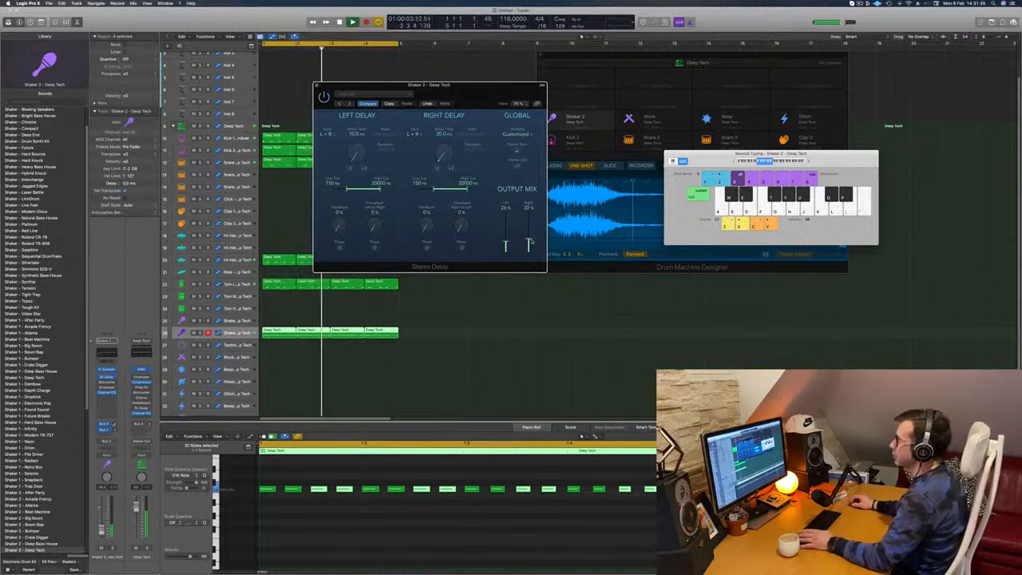
click(317, 85)
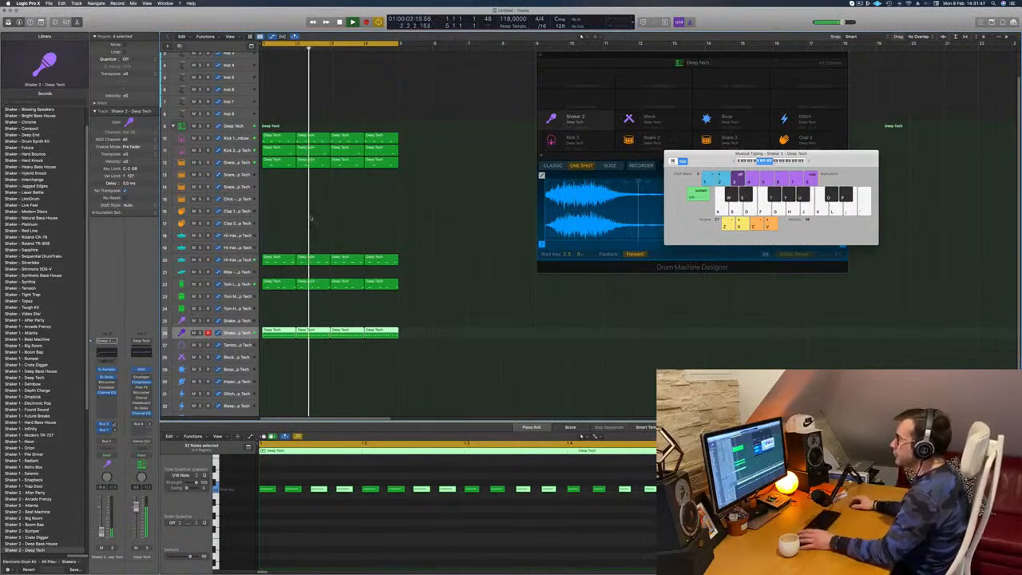
- Select the Inst 1 track, enlarge it and open its Alchemy instrument over the arrangement
scroll(479, 231, up, 1)
scroll(243, 80, up, 5)
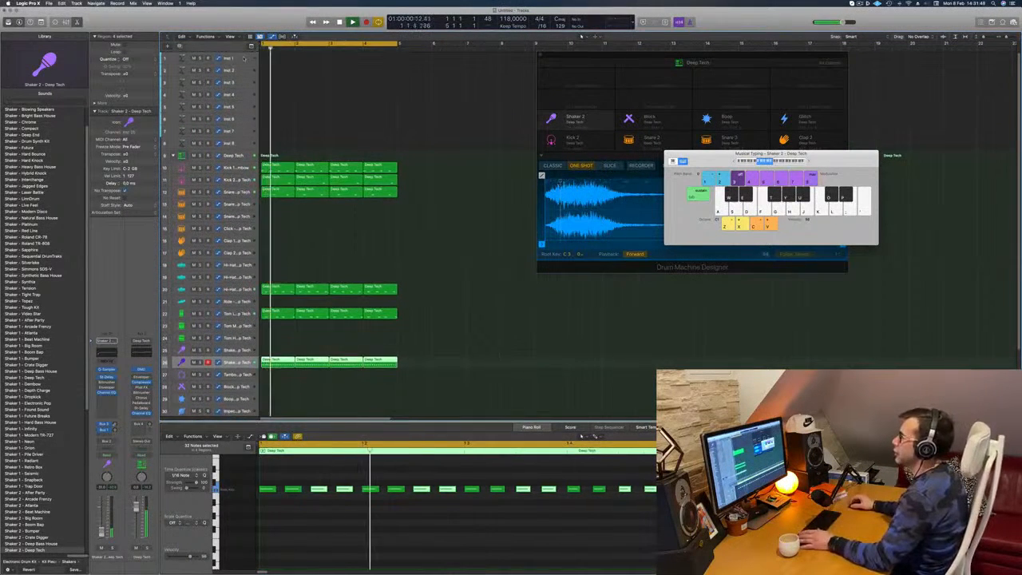
click(244, 58)
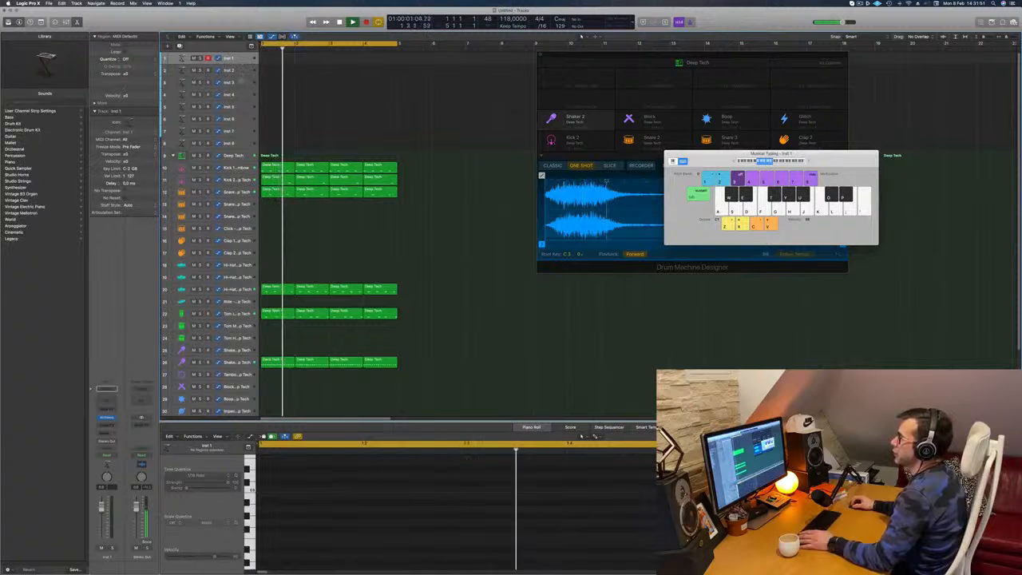
drag(242, 64, 241, 83)
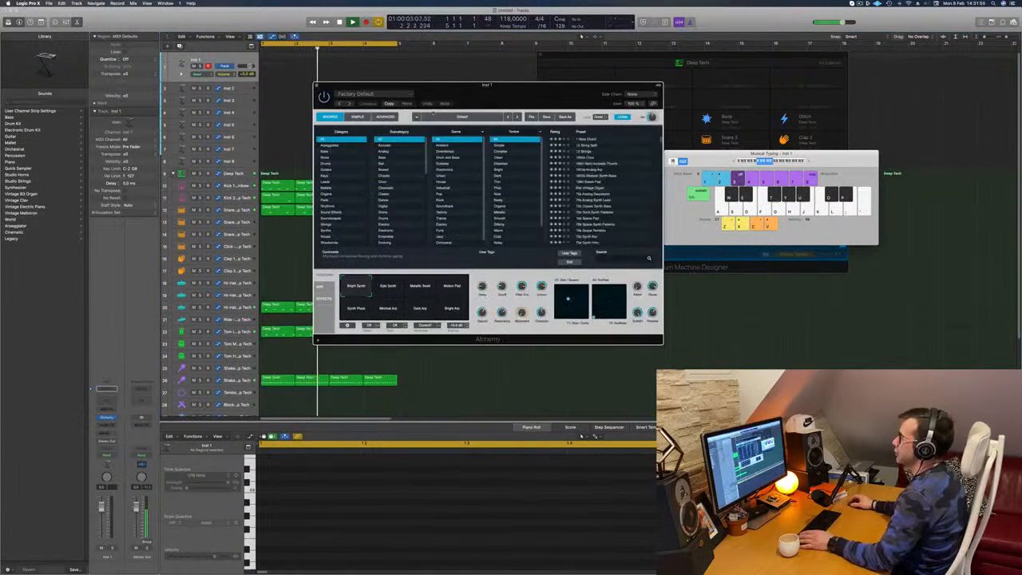
drag(399, 86, 449, 102)
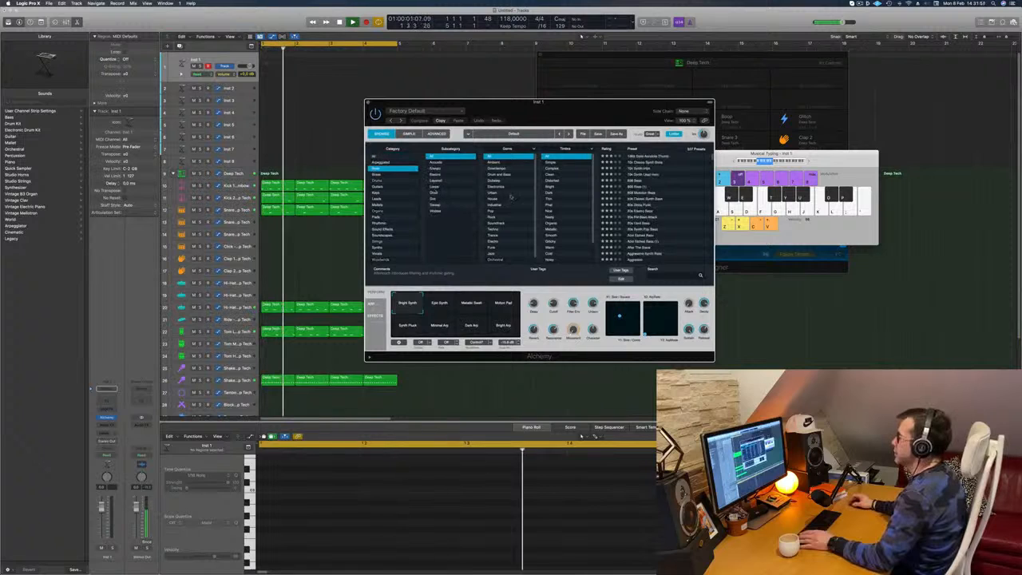
- Load the Arcane Future preset from Alchemy's Bass category and lower the track's volume
click(377, 167)
scroll(667, 191, down, 5)
scroll(667, 191, down, 5)
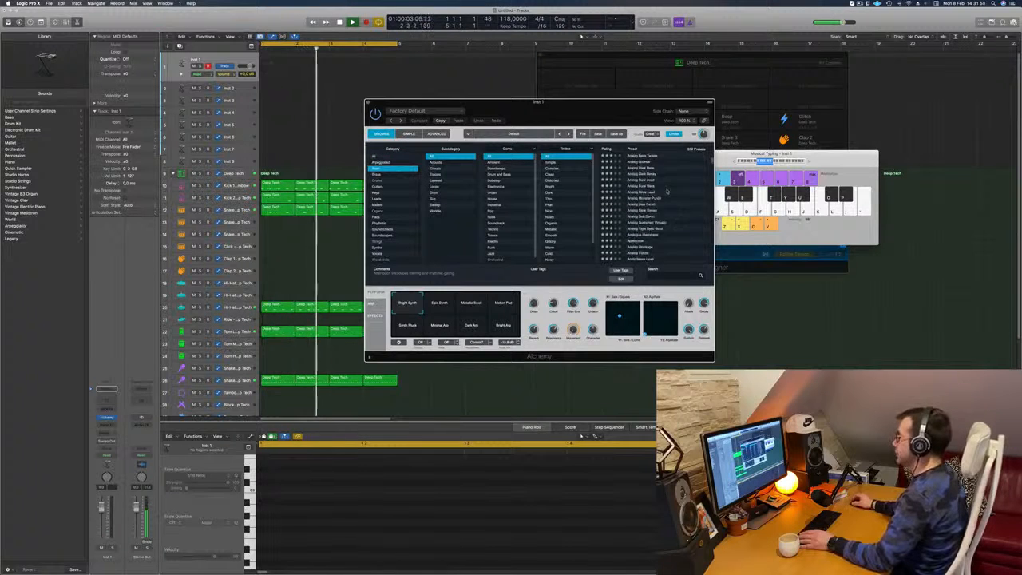
click(645, 200)
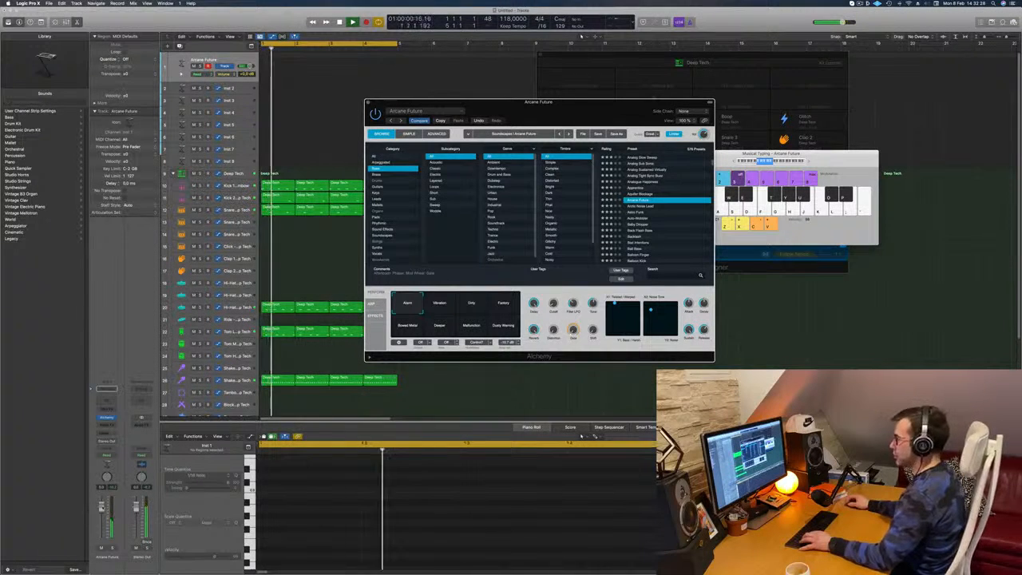
click(445, 410)
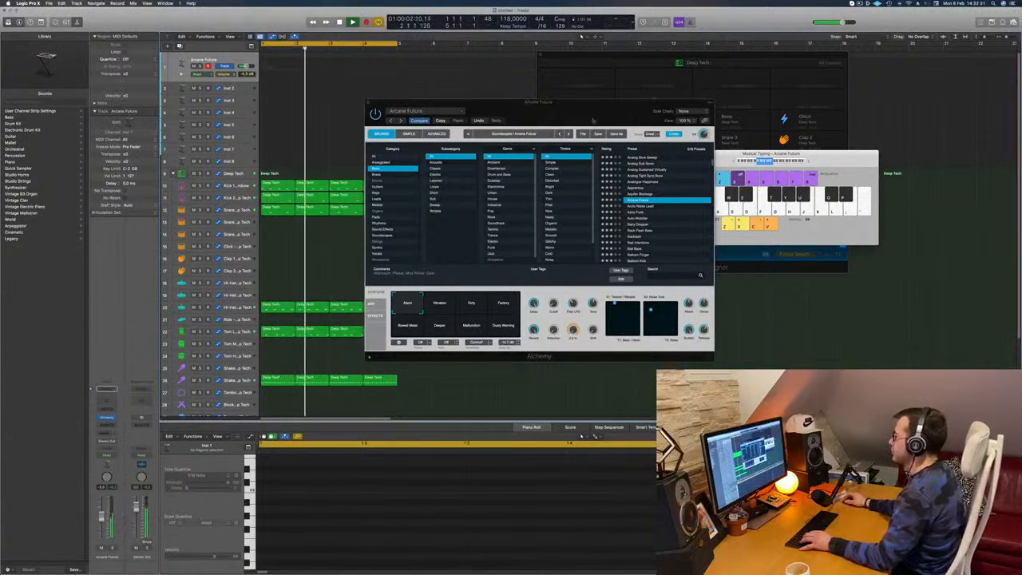
- Move the Alchemy and Musical Typing windows clear of each other and raise the typing keyboard's note range
drag(595, 117, 612, 208)
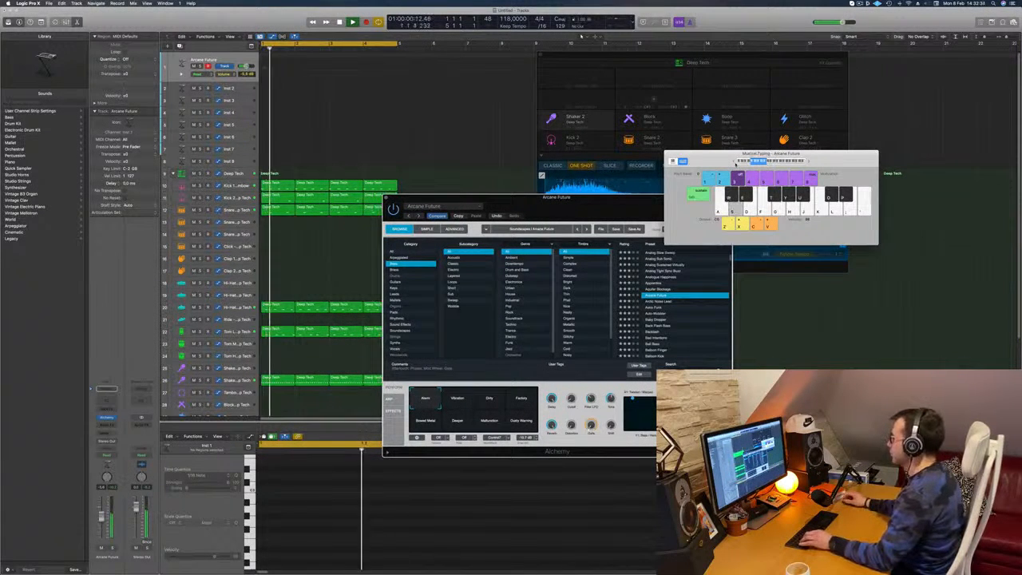
drag(757, 162, 786, 138)
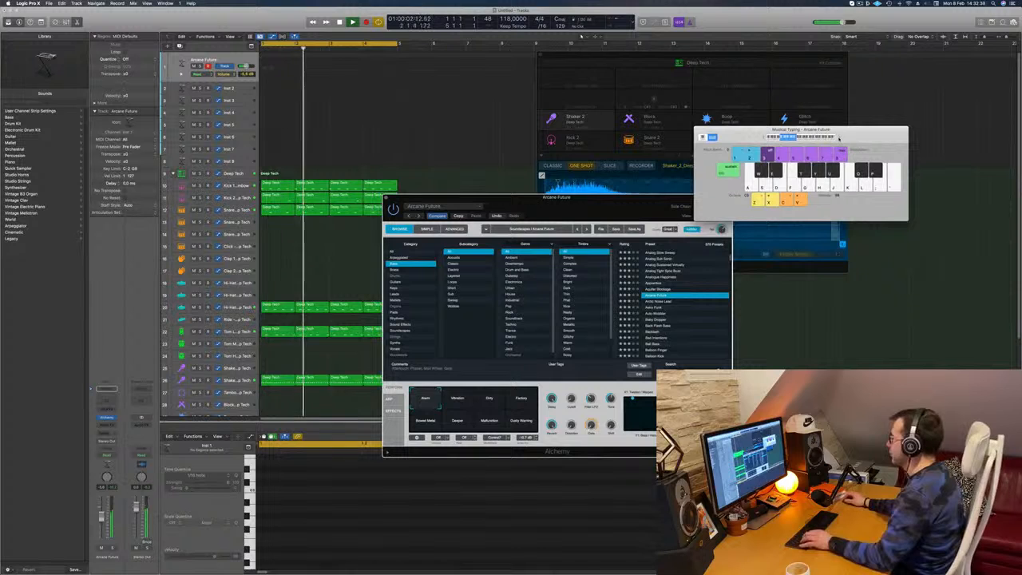
click(839, 139)
click(839, 139)
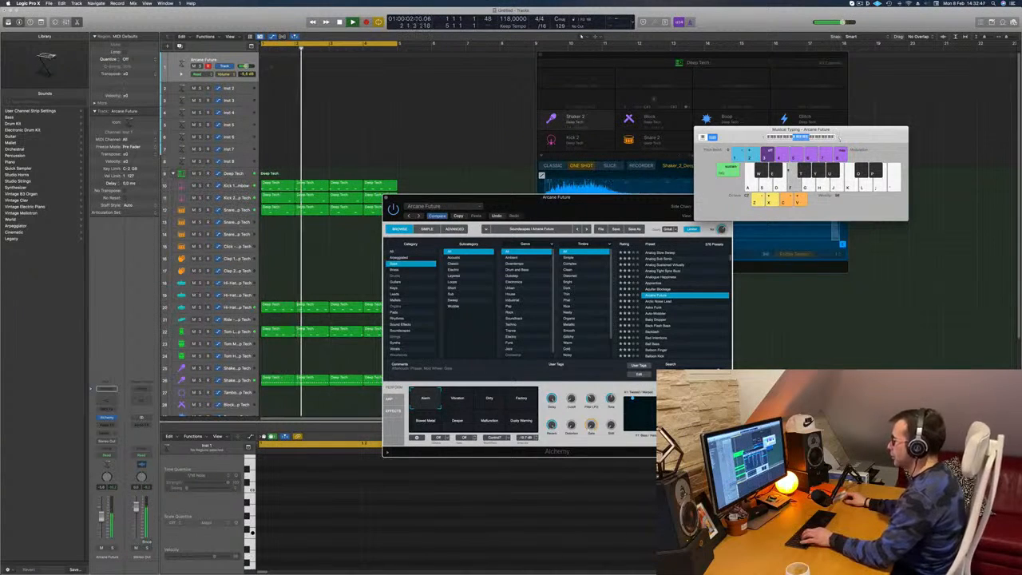
- Turn down Arcane Future's Delay knob, audition its performance snapshots and choose Factory
drag(554, 399, 553, 427)
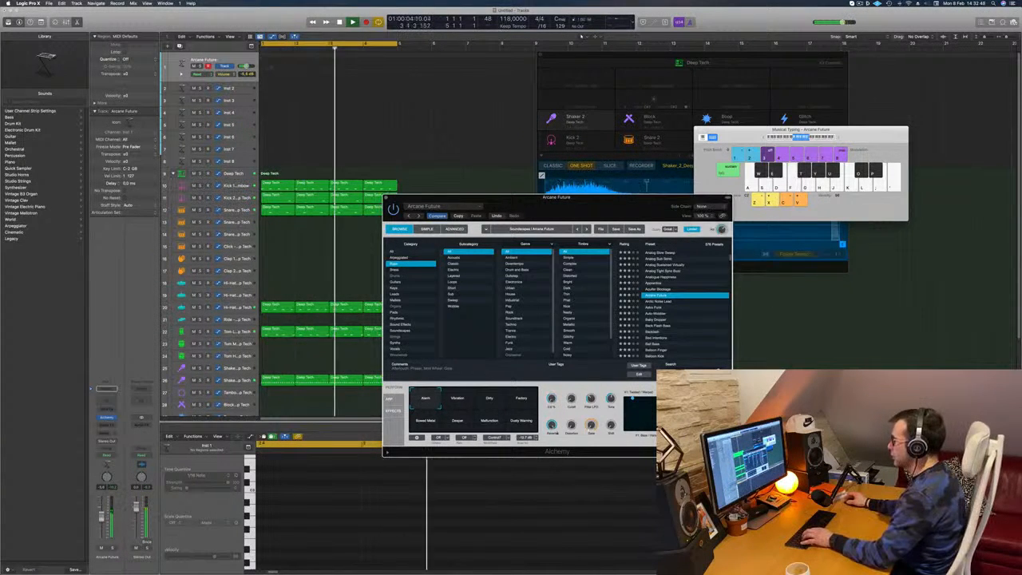
drag(608, 208, 602, 208)
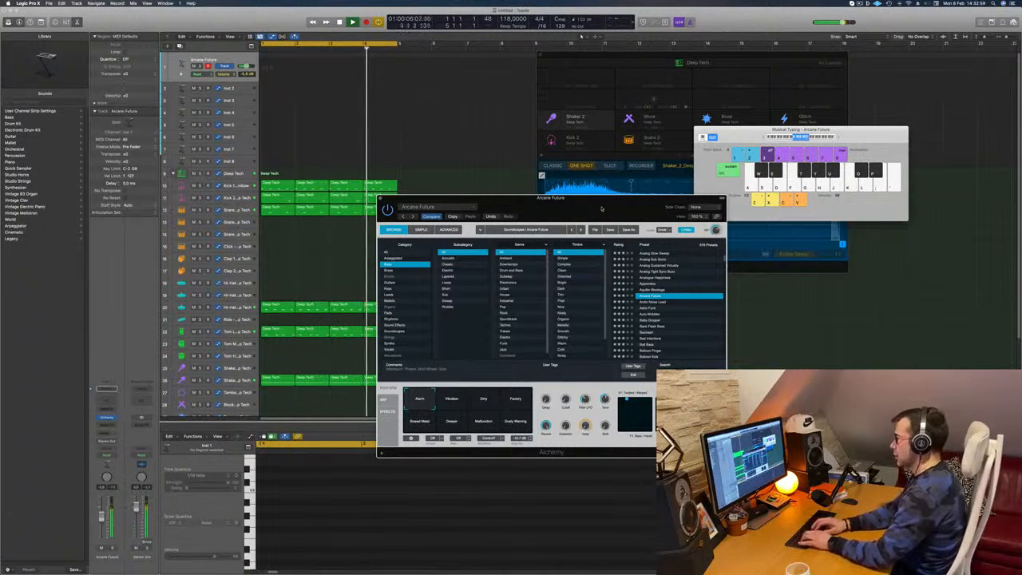
click(455, 401)
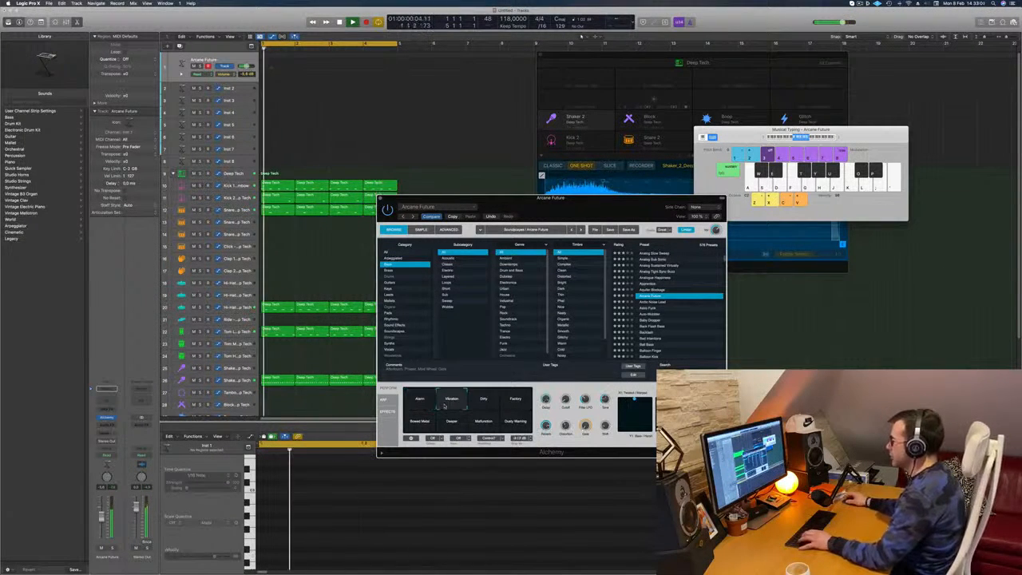
click(487, 404)
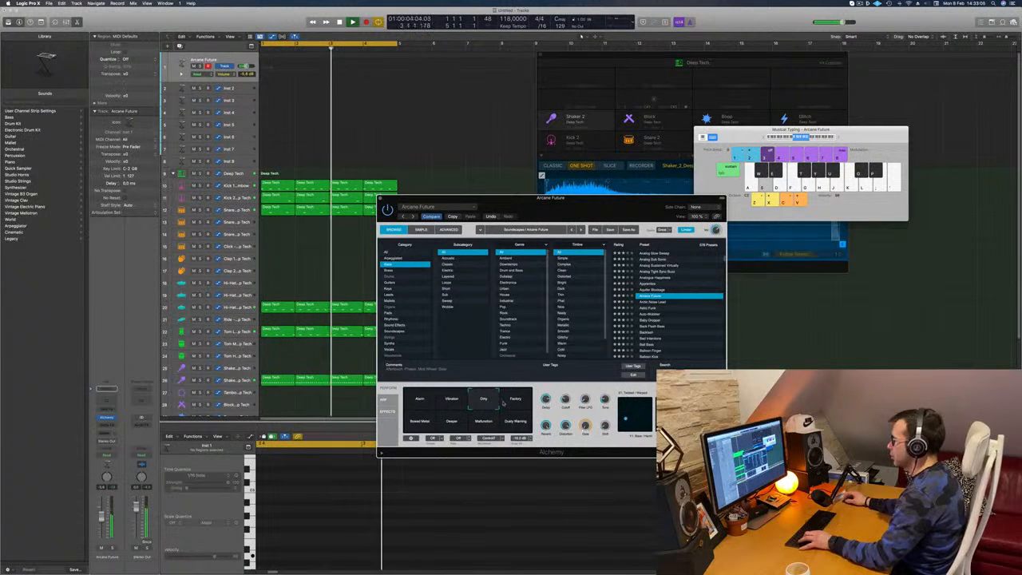
click(512, 405)
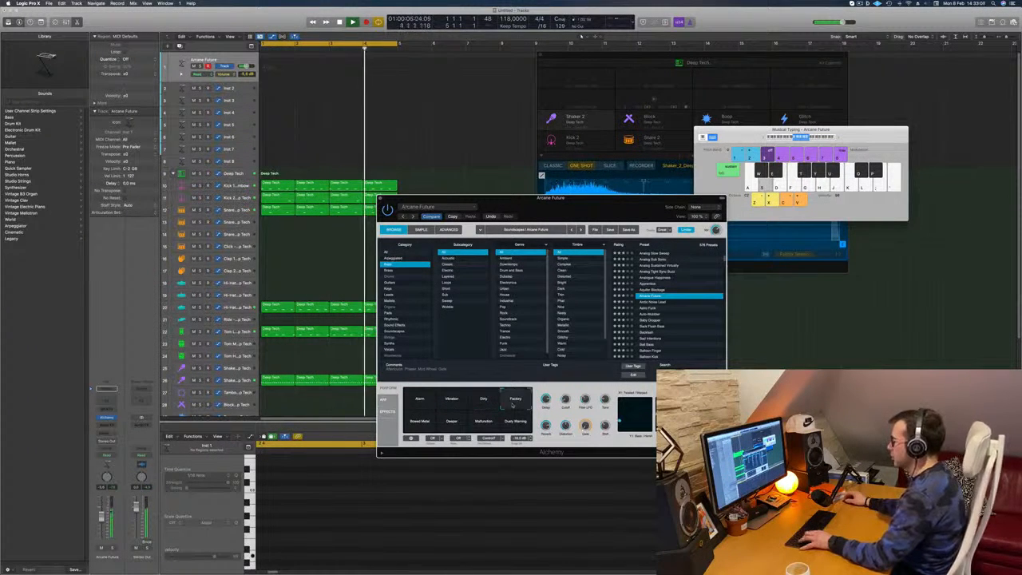
click(415, 425)
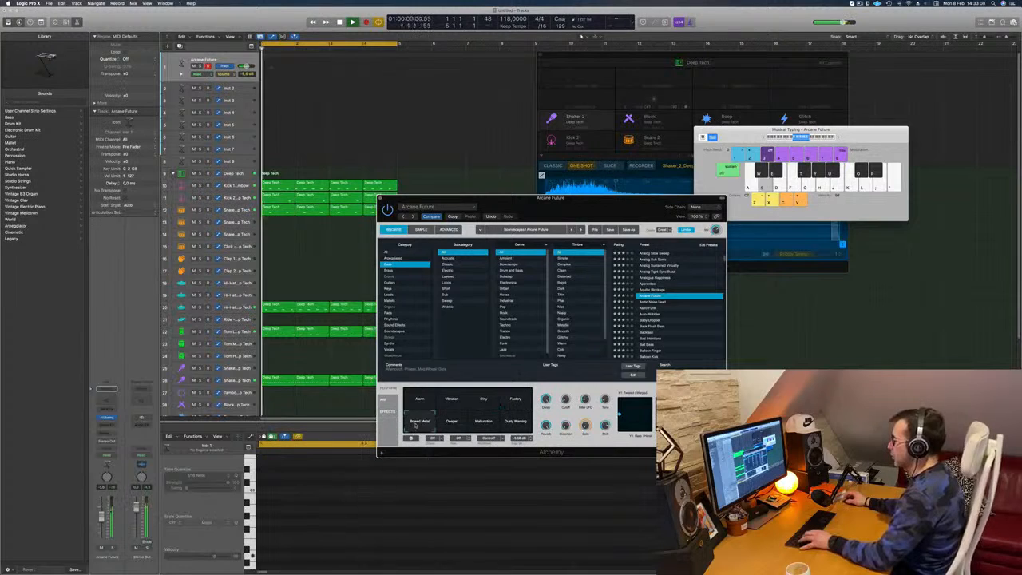
click(449, 425)
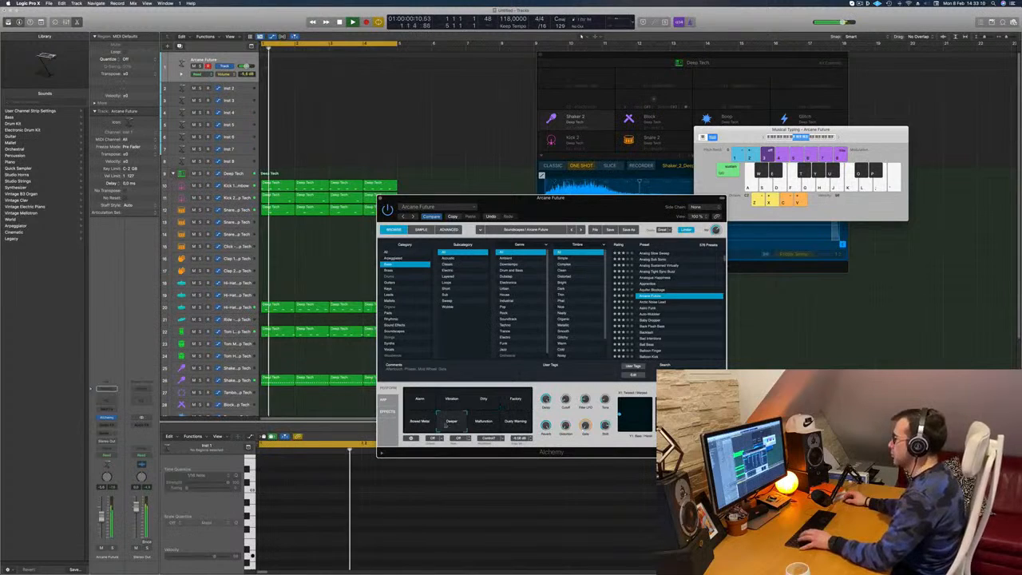
click(482, 425)
click(512, 424)
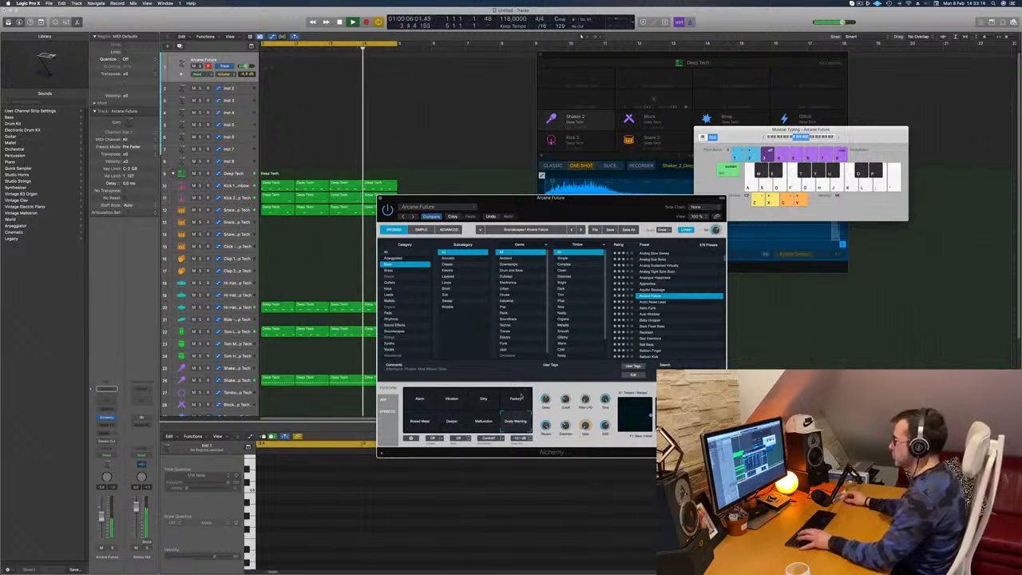
click(517, 398)
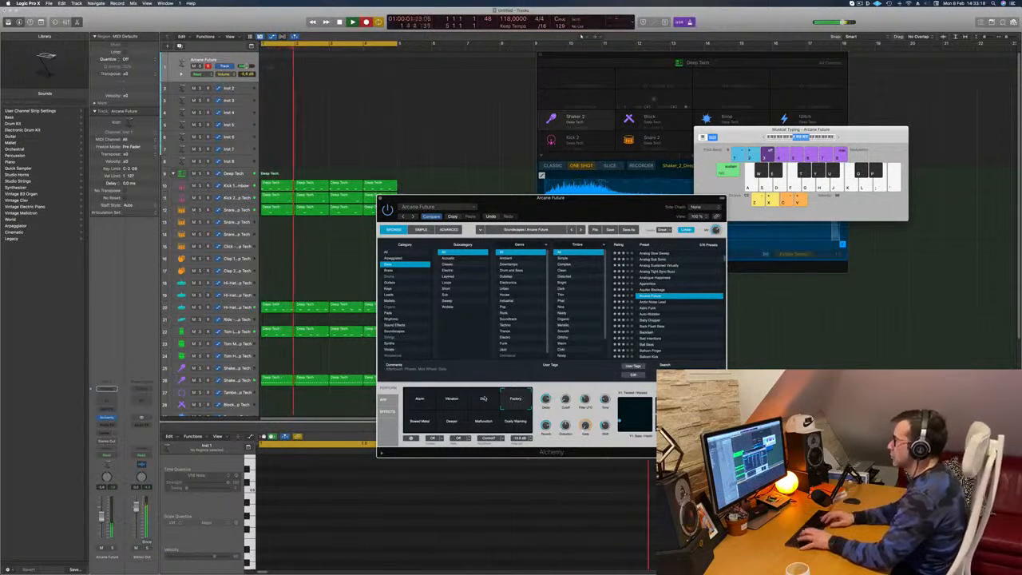
- Record a bass part on the Arcane Future track over the loop, playing D and then C
key(s)
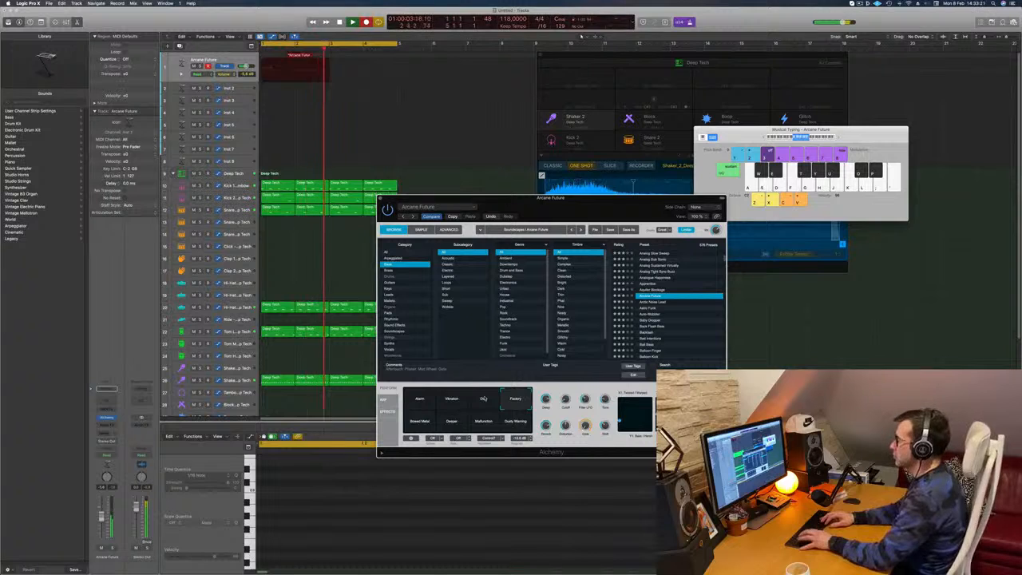
key(a)
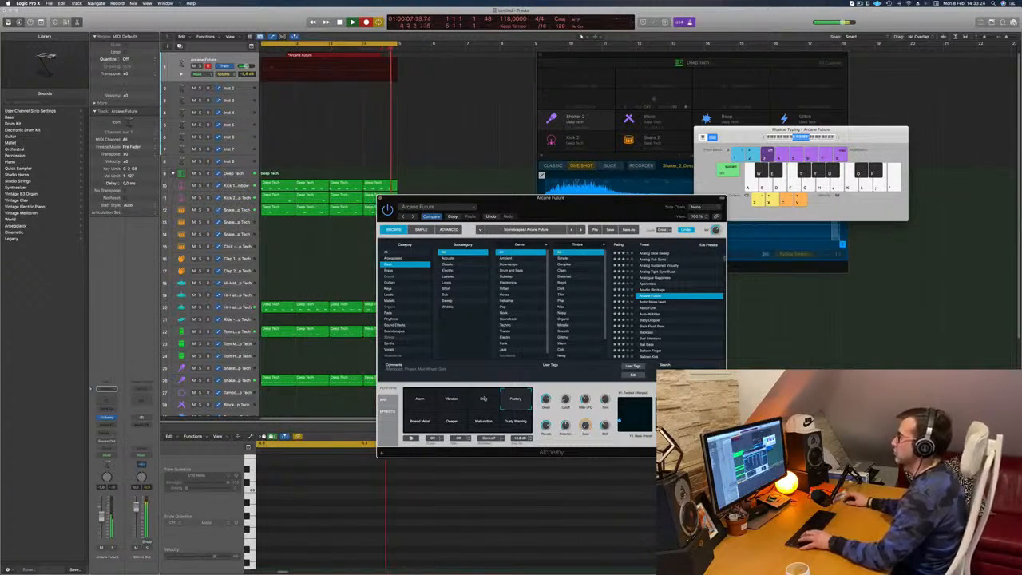
key(space)
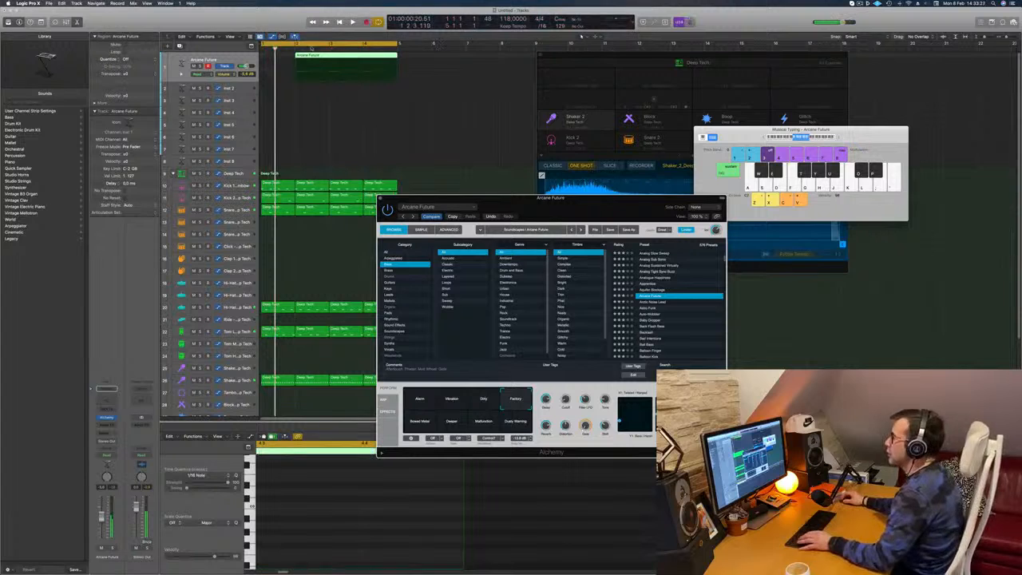
- Move the recorded Arcane Future region to start at bar 1 and play it briefly
drag(308, 55, 276, 57)
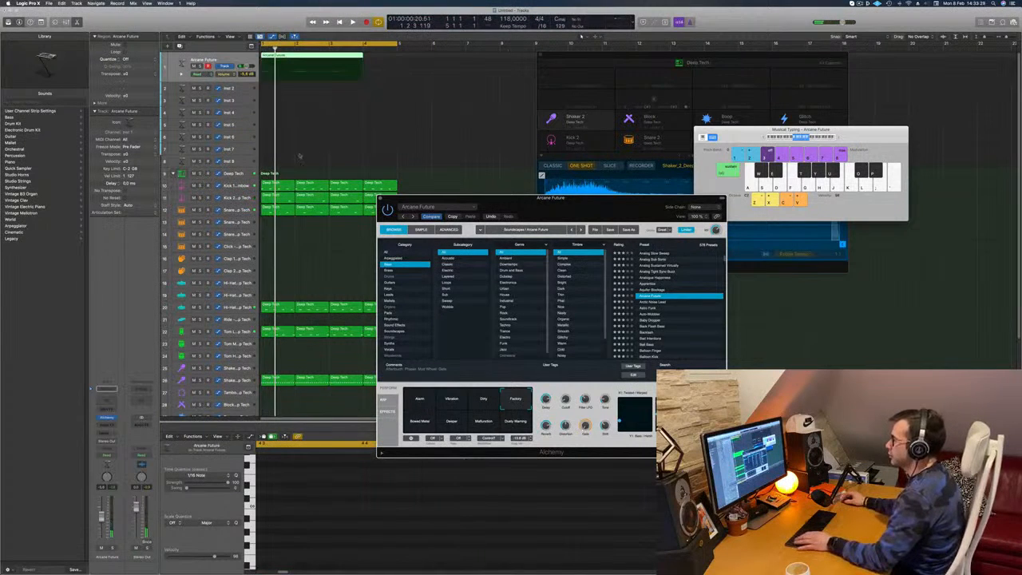
key(space)
key(space)
- Split the Arcane Future region and its crossing notes at bar 3 and delete the part after it
double_click(333, 56)
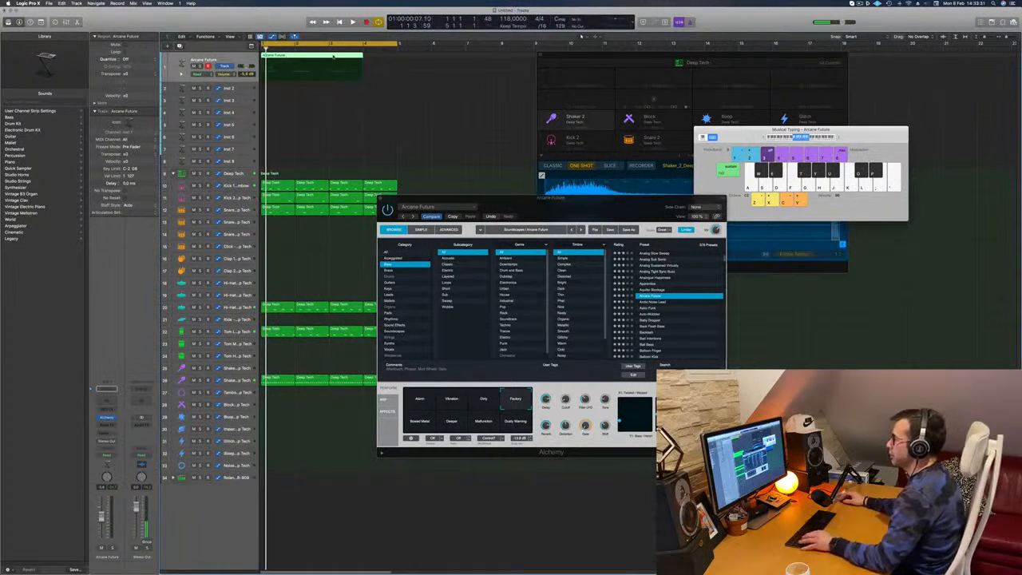
click(329, 57)
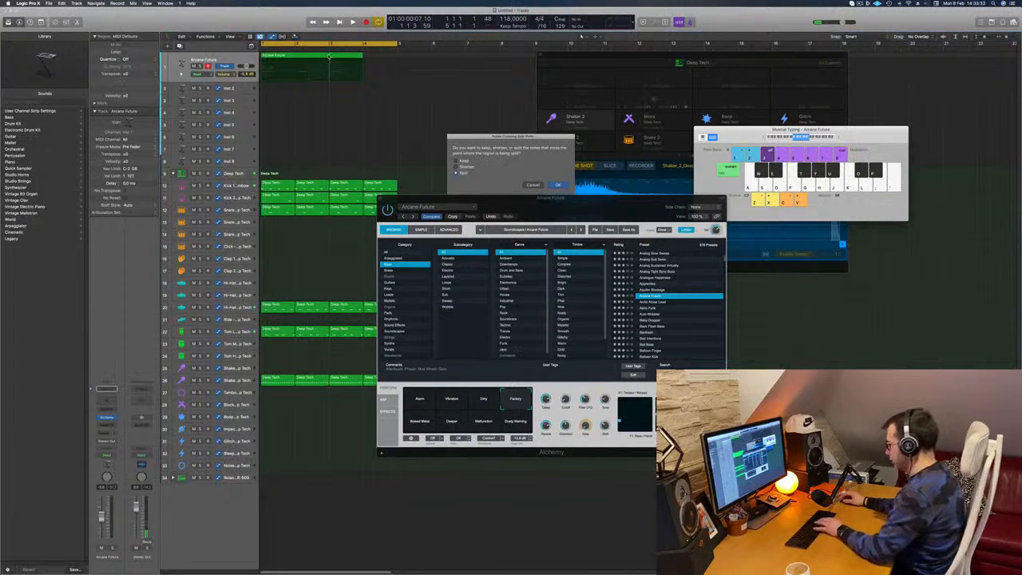
click(554, 185)
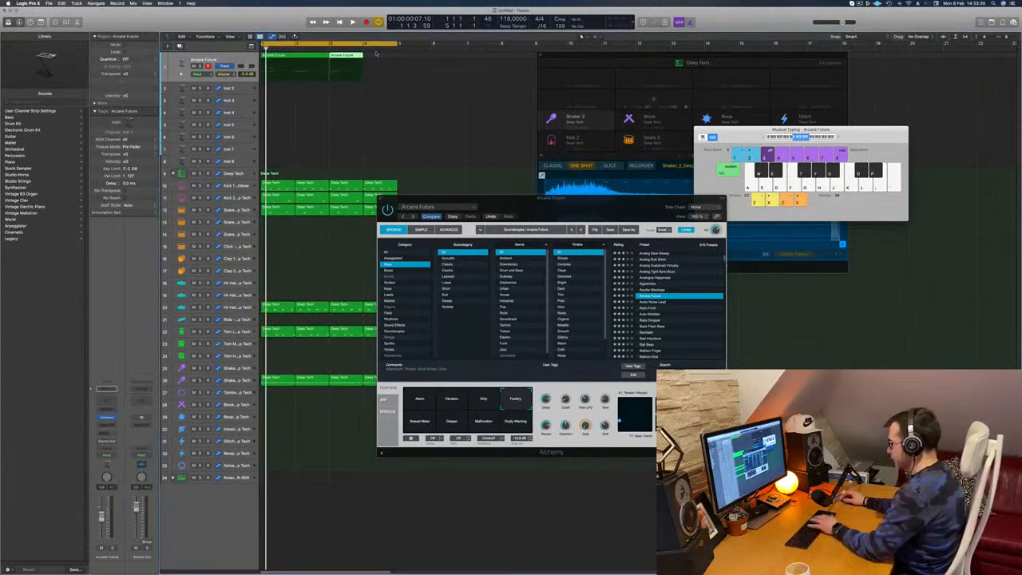
click(294, 60)
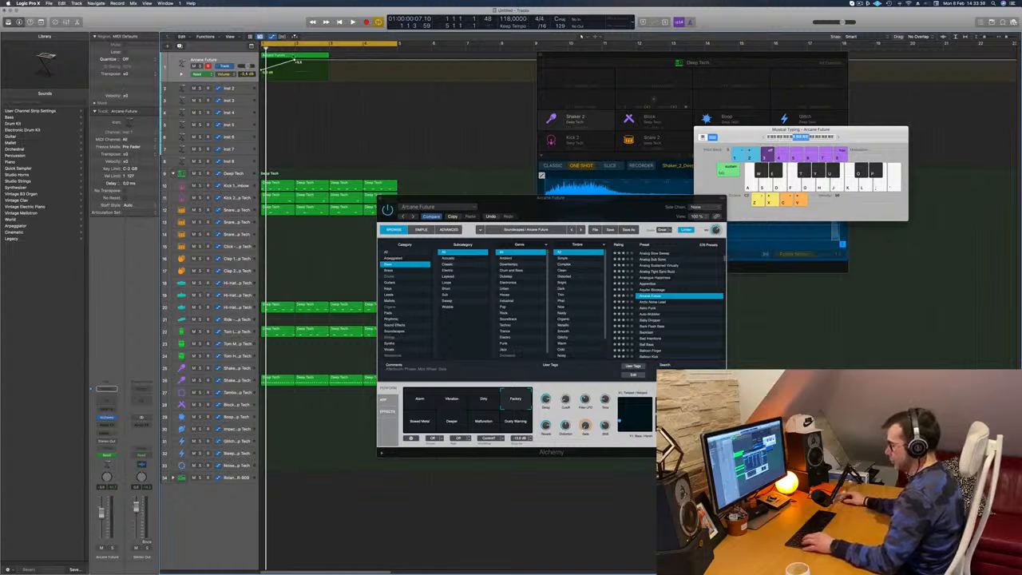
key(super+z)
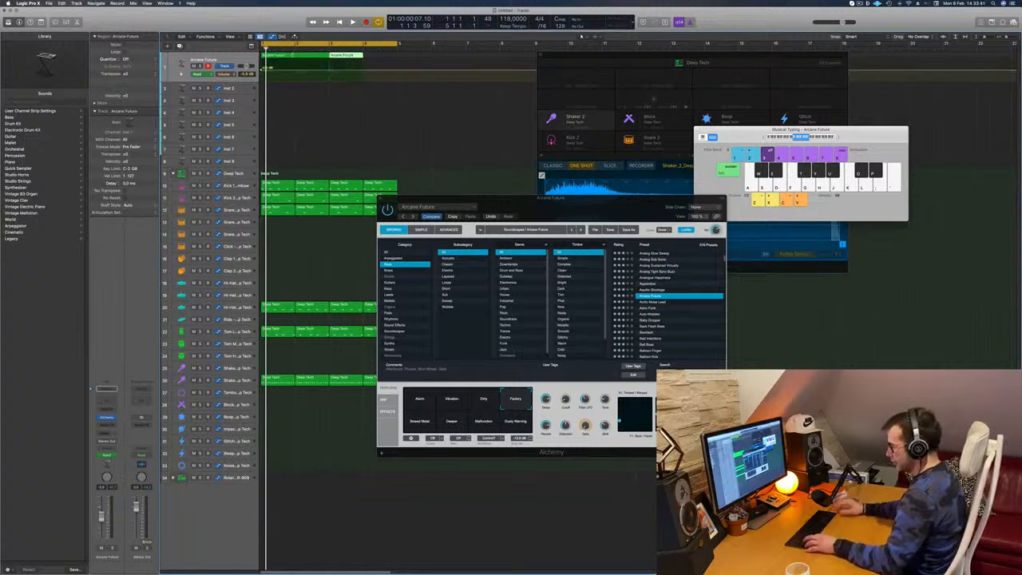
key(super+z)
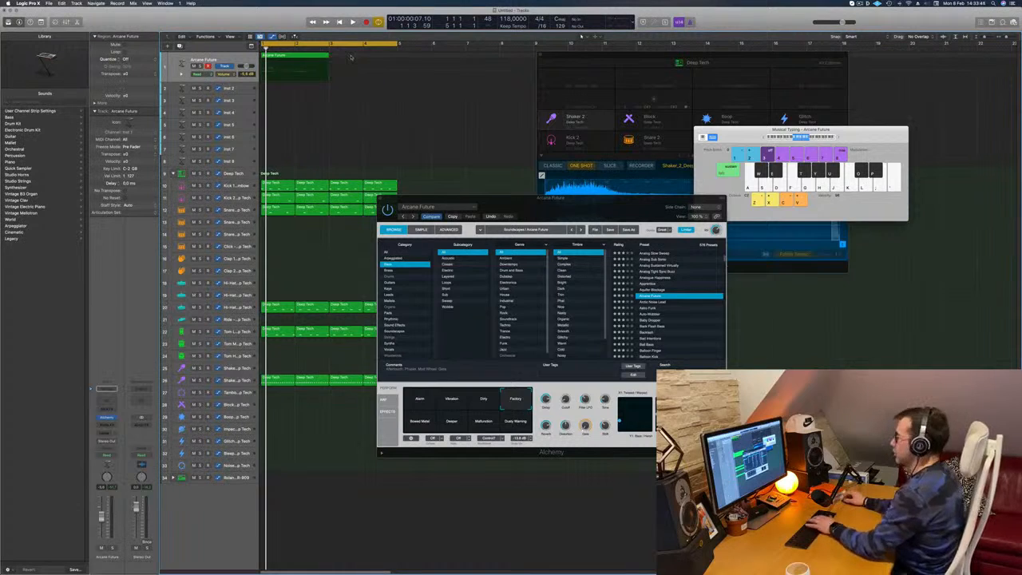
key(space)
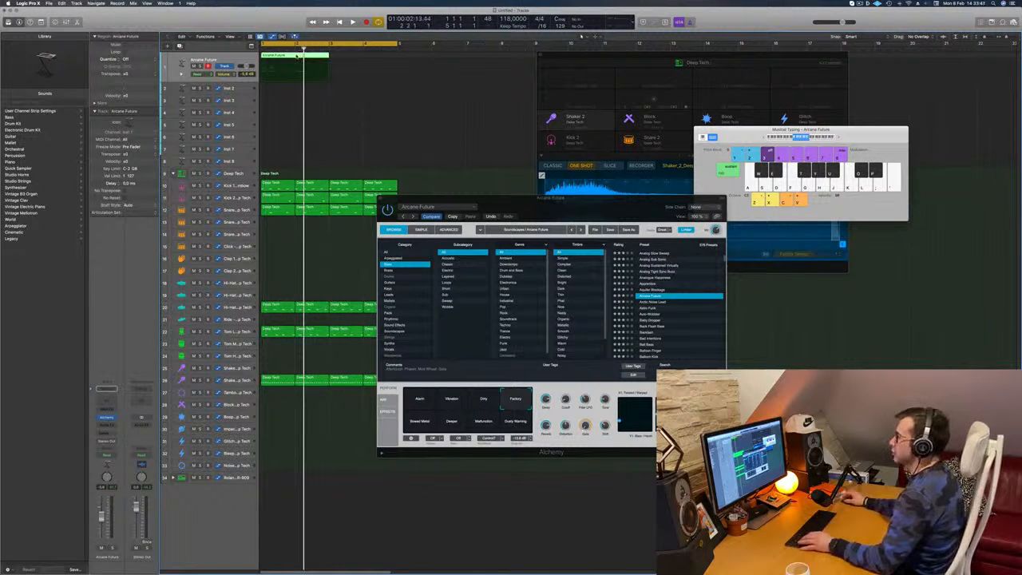
- Open the Arcane Future region in the piano roll and start looped playback
double_click(297, 56)
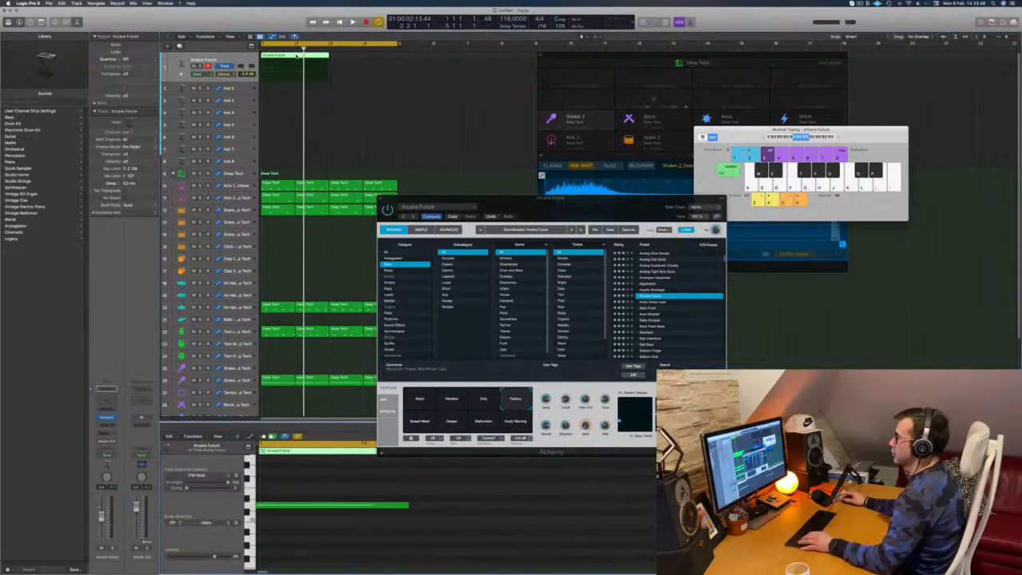
click(444, 528)
key(space)
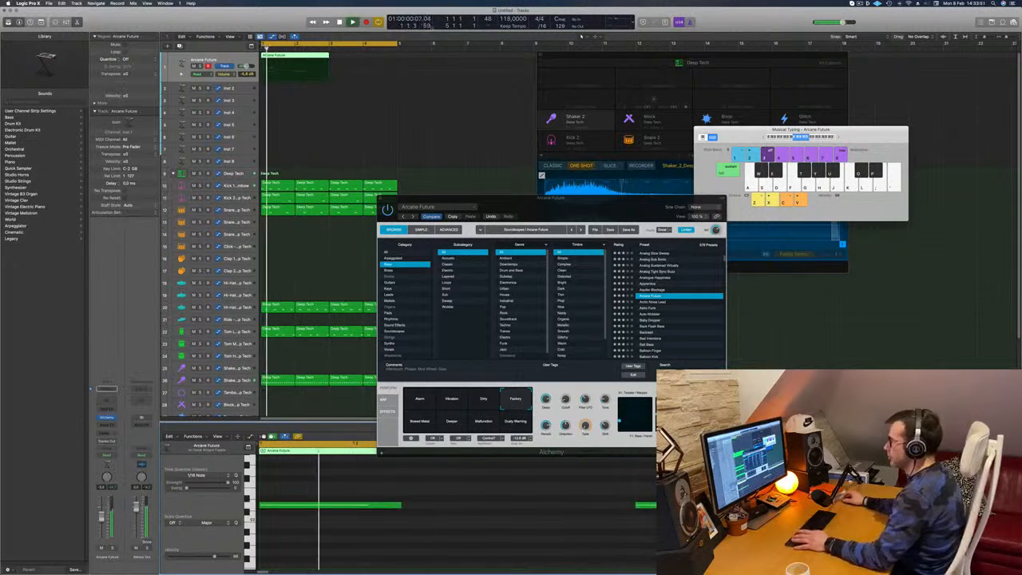
- Adjust Alchemy's Cutoff, Filter LFO, Delay and Tone knobs for Arcane Future while the loop plays
drag(551, 198, 604, 118)
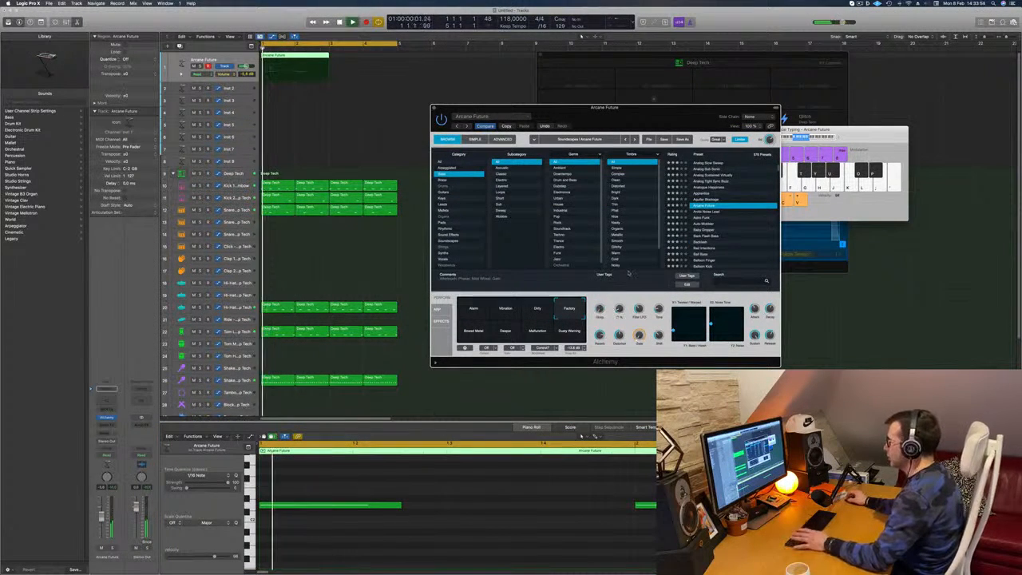
drag(656, 115, 620, 112)
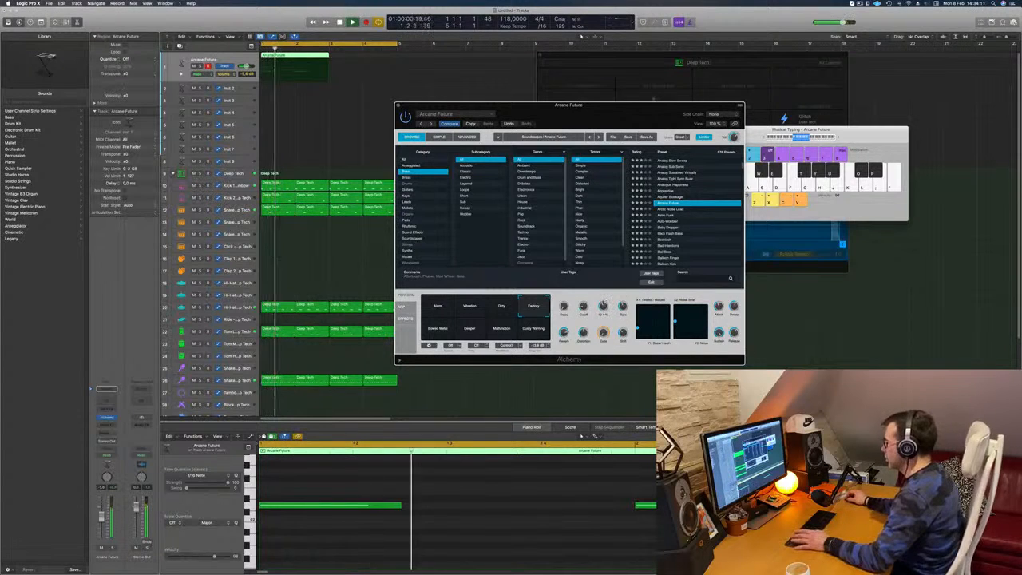
drag(608, 118, 624, 143)
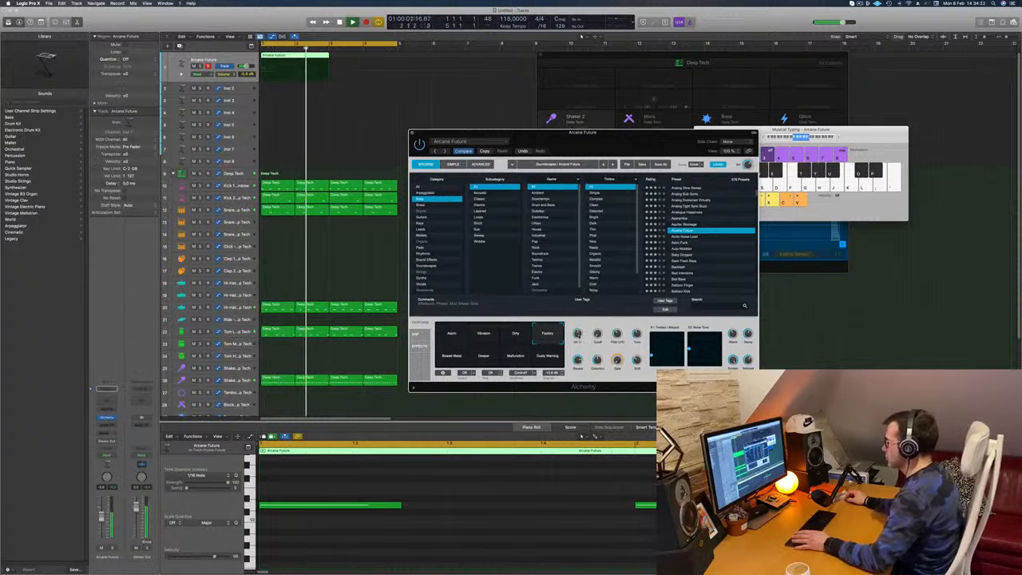
key(Return)
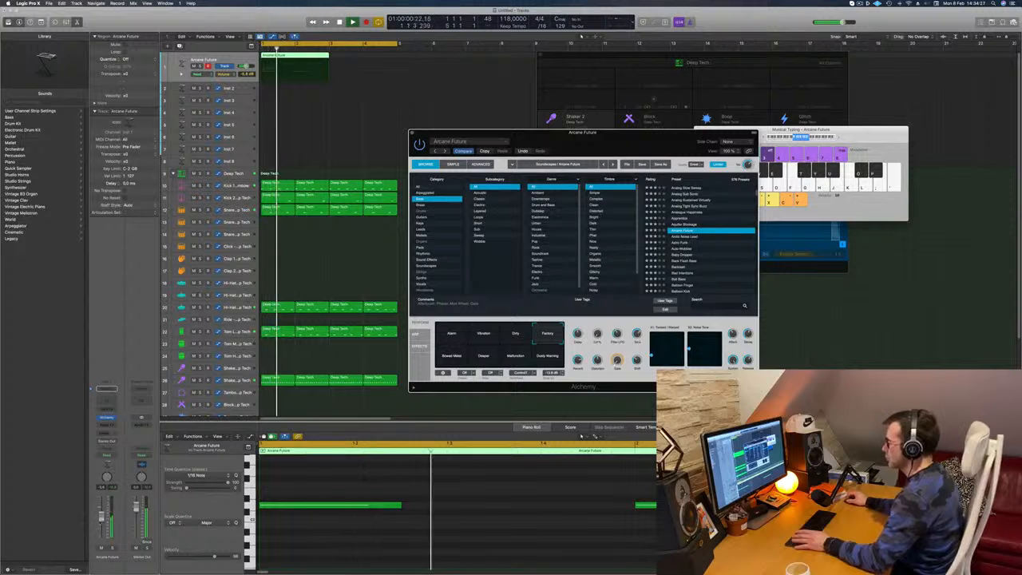
key(Return)
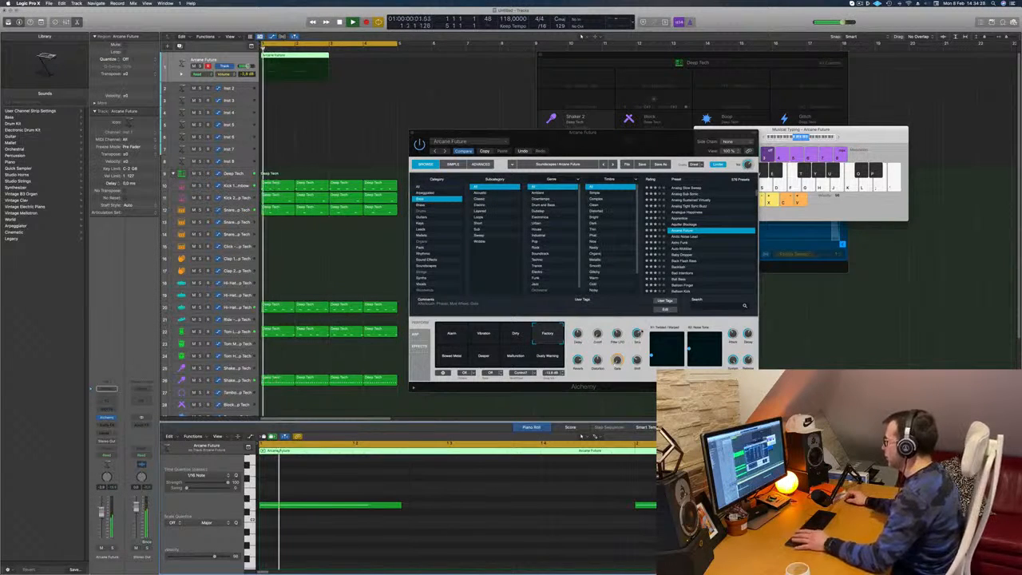
- Reposition the control points of Arcane Future's two XY pads while replaying the loop from its start
key(Return)
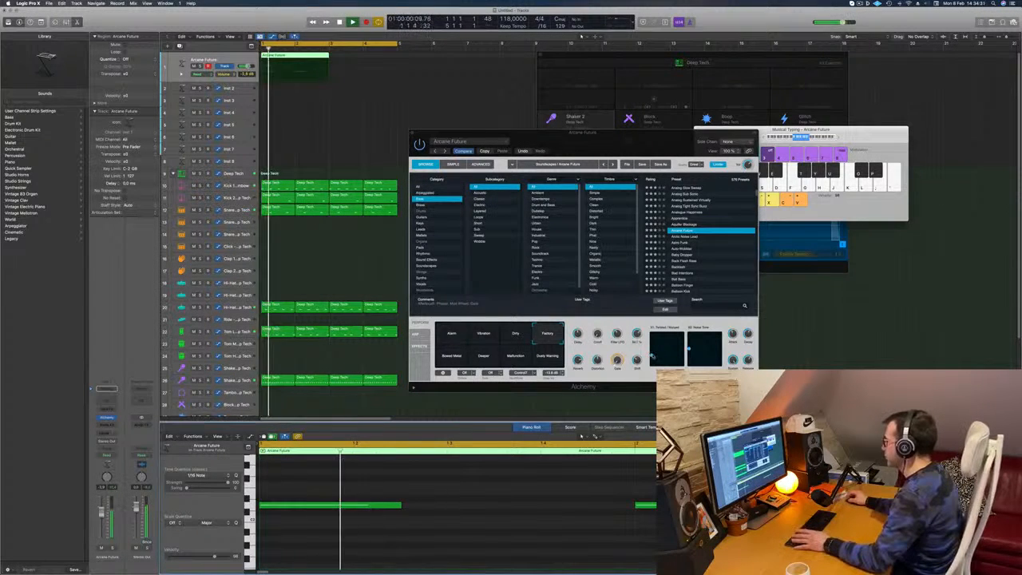
click(671, 347)
key(Return)
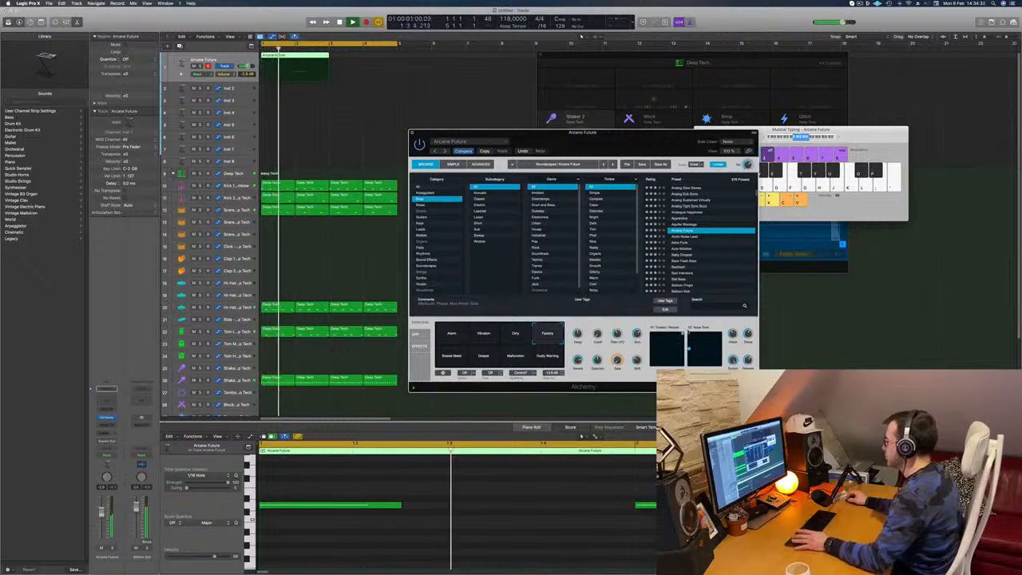
key(Return)
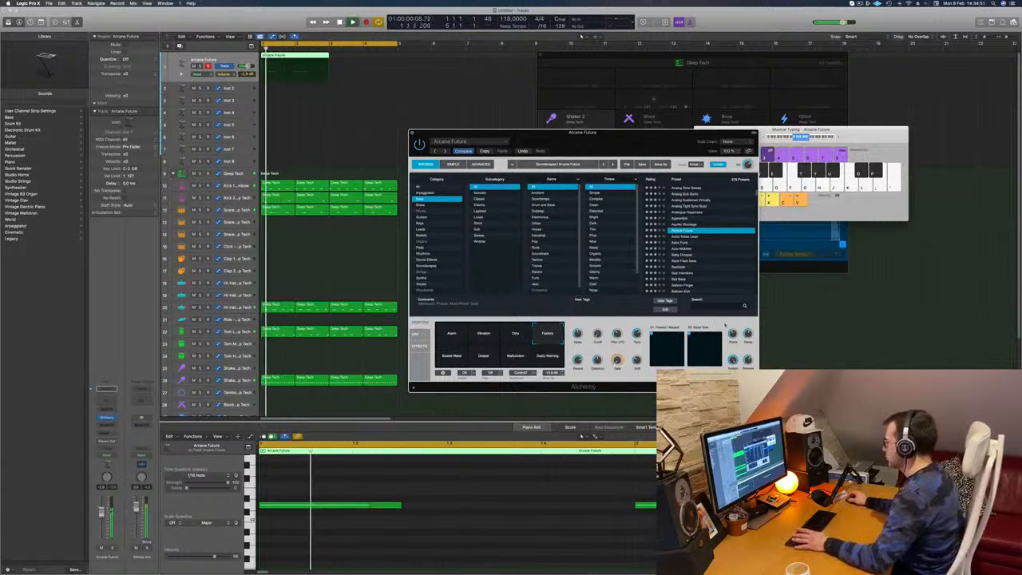
- Copy the Arcane Future region to bar 3 and copy Alchemy's current settings
drag(619, 147, 653, 151)
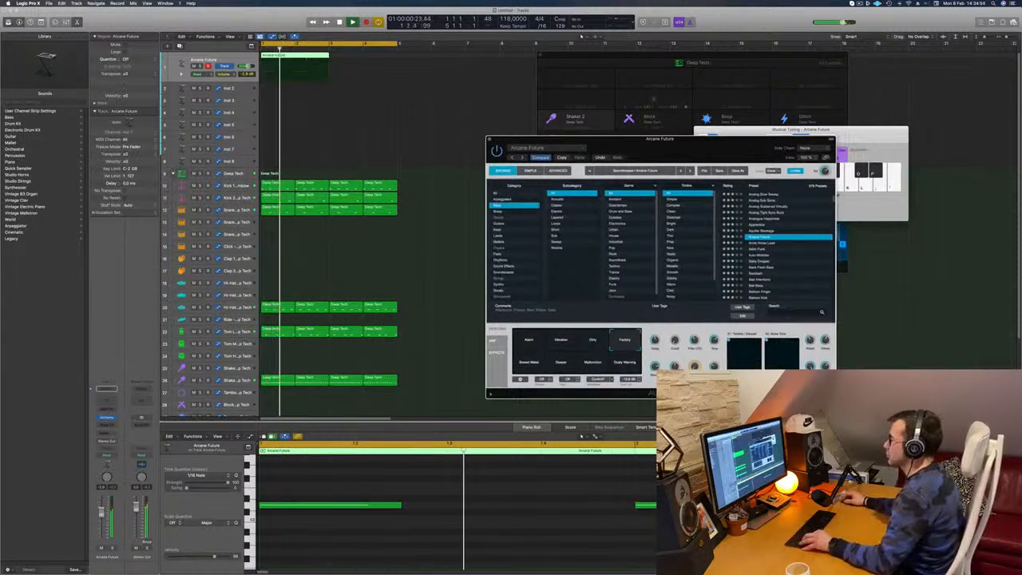
drag(307, 61, 374, 62)
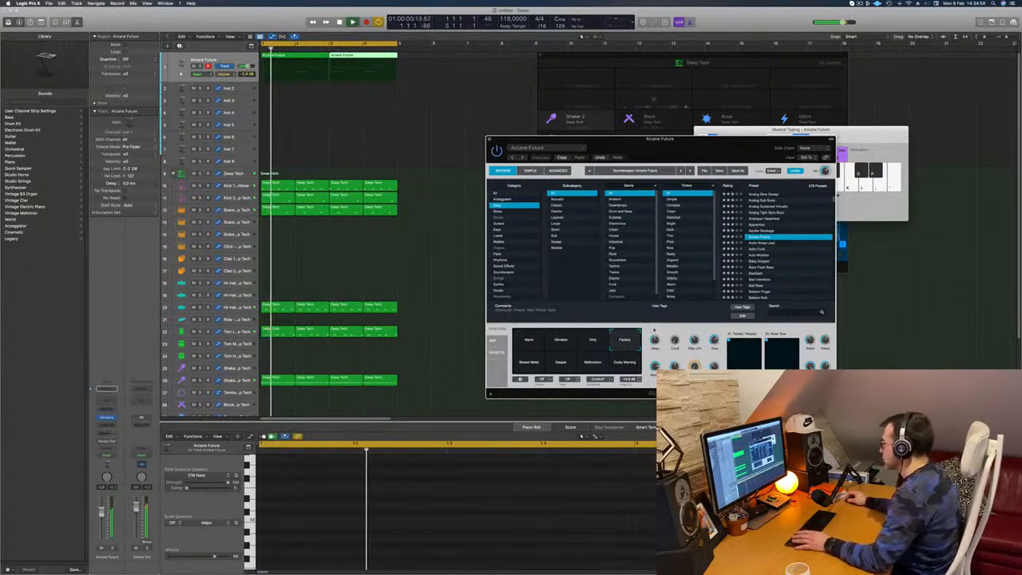
click(563, 157)
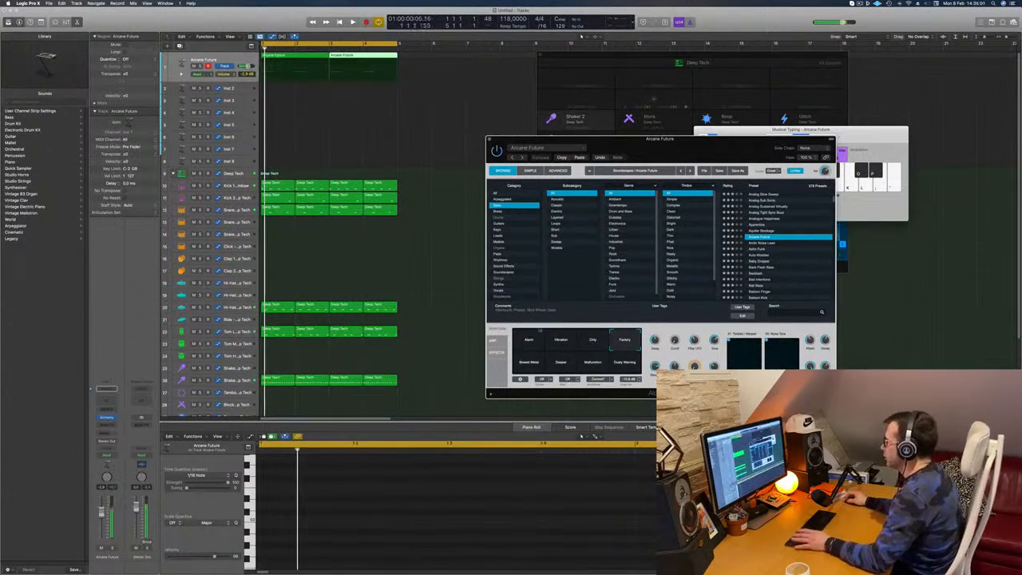
- Choose Arcane Future's Dirty performance snapshot, adjust the Cutoff knob, stop playback and close the Alchemy window
click(590, 346)
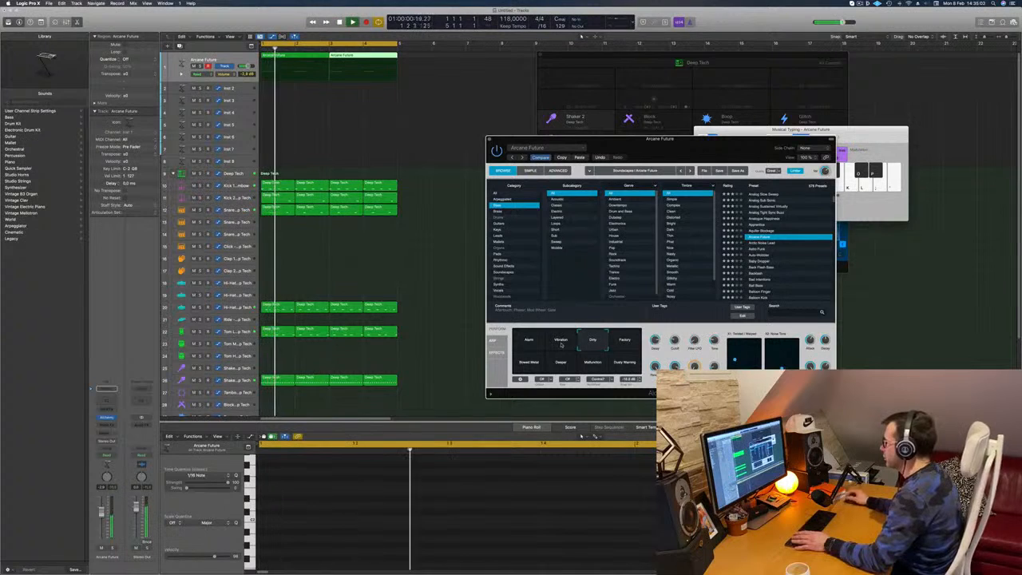
drag(708, 150, 679, 126)
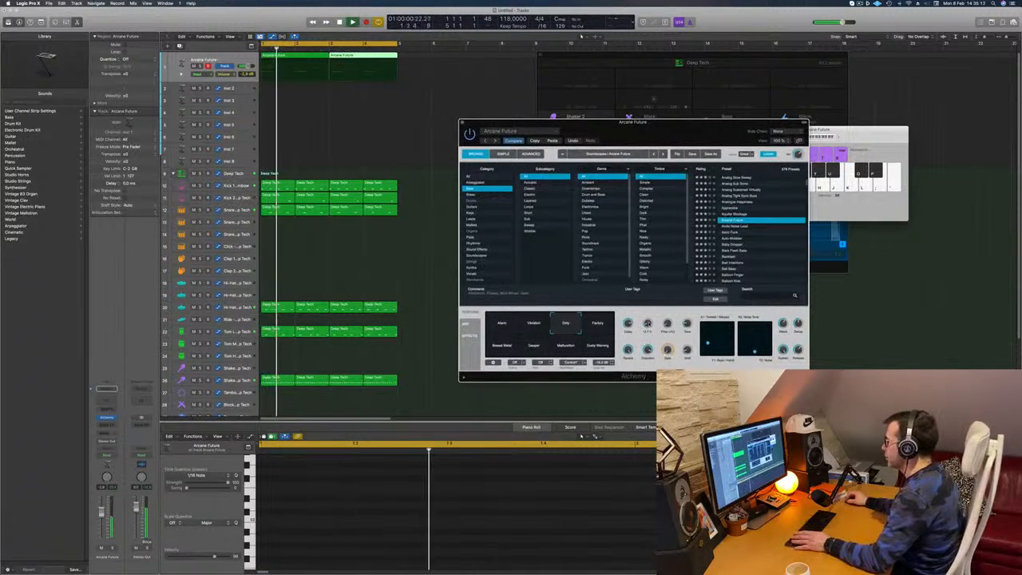
drag(669, 131, 781, 121)
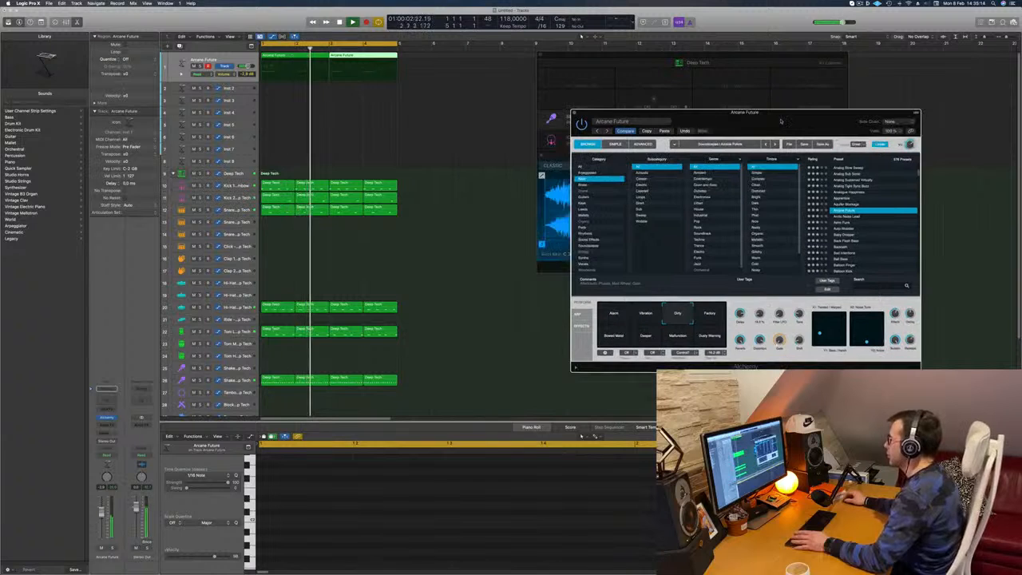
key(space)
key(super+w)
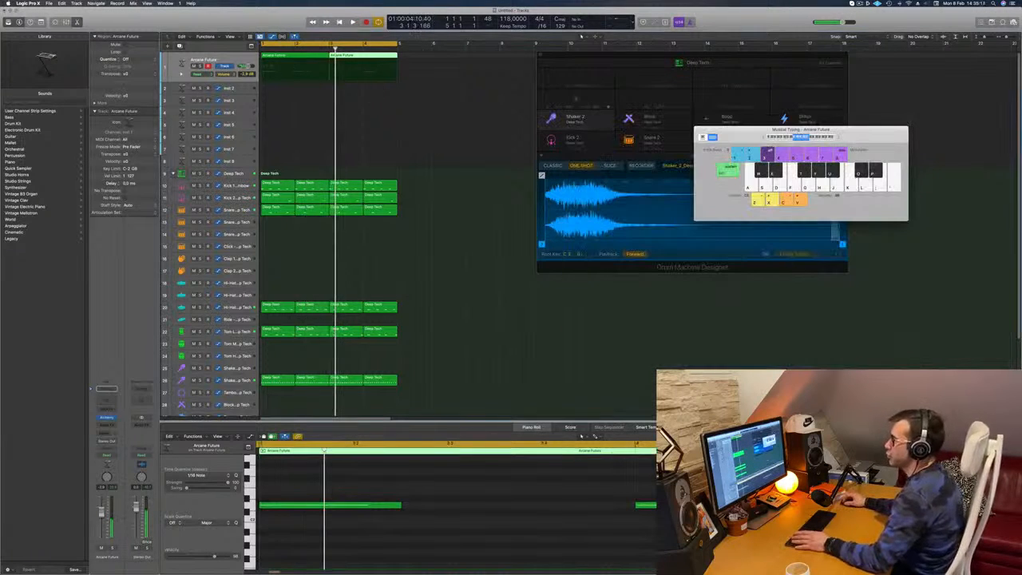
- Duplicate the Arcane Future track with its settings and copy both bass regions onto the new track
key(super+d)
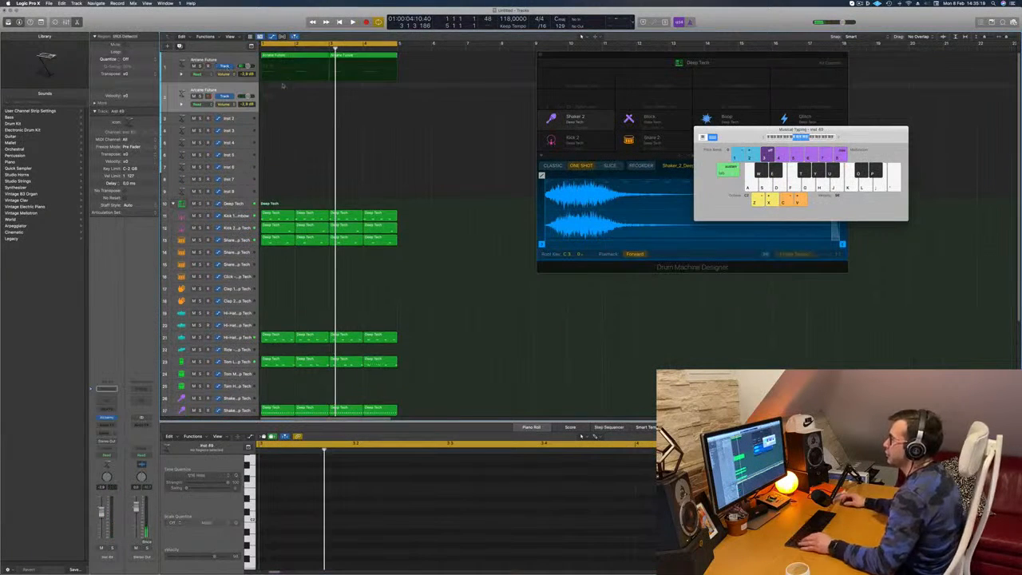
click(295, 60)
drag(295, 60, 294, 90)
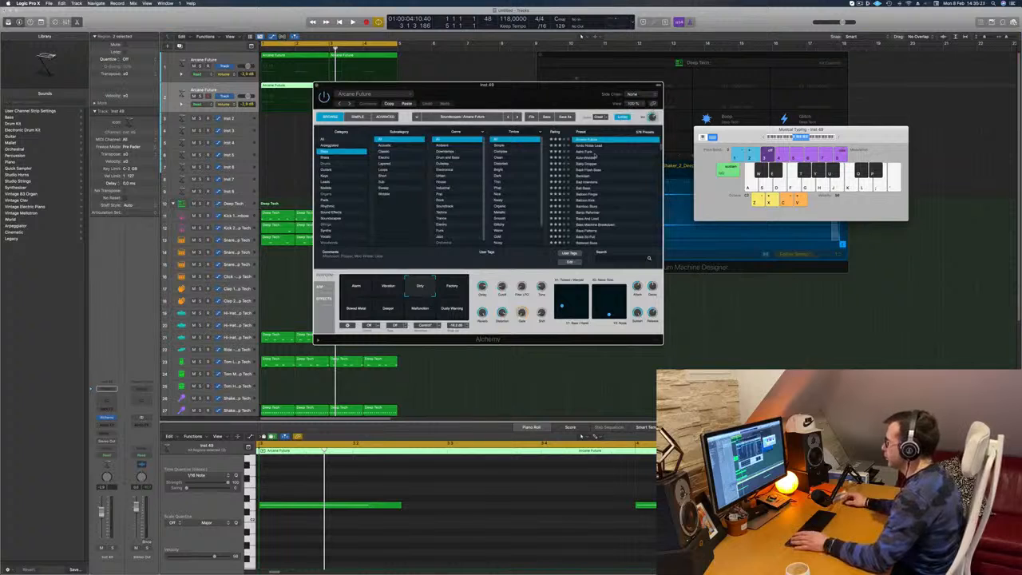
- Load the 808 Bass preset in the duplicated track's Alchemy and close the plug-in window
scroll(597, 153, up, 3)
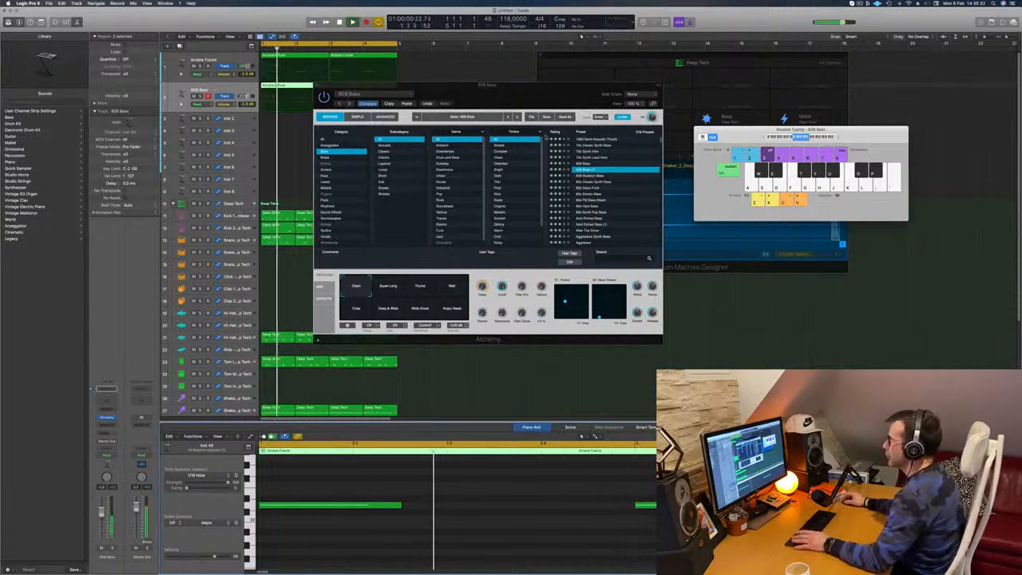
drag(510, 93, 622, 103)
key(super+w)
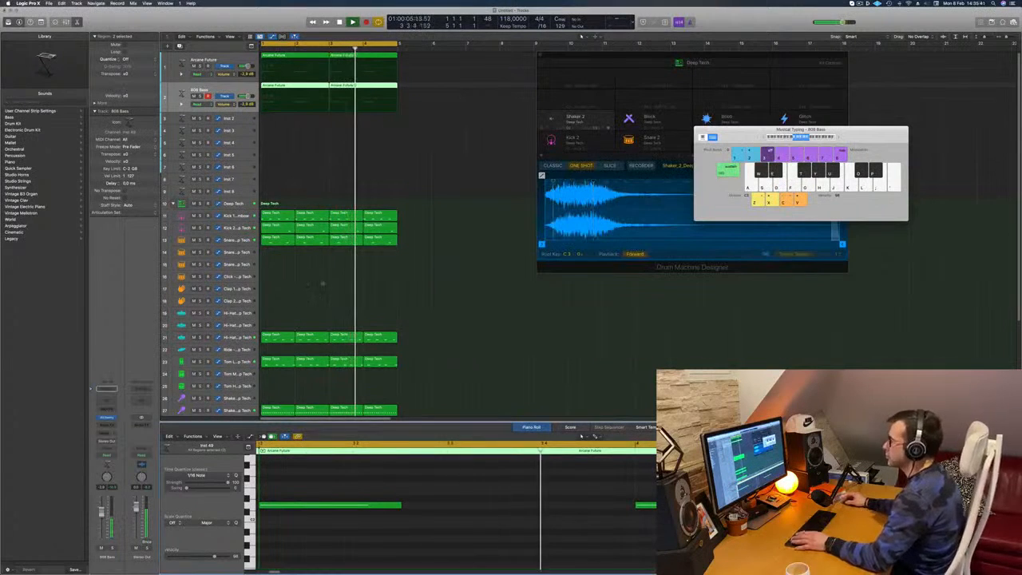
- Play the loop to hear the 808 Bass layer together with the drums and Arcane Future
key(space)
key(space)
scroll(322, 284, down, 1)
key(space)
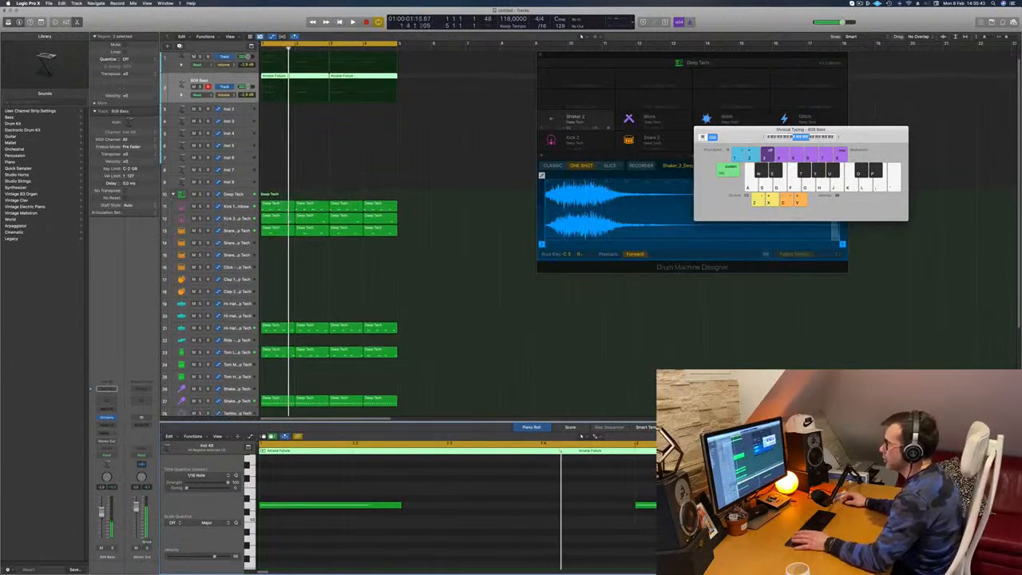
key(space)
scroll(323, 284, down, 1)
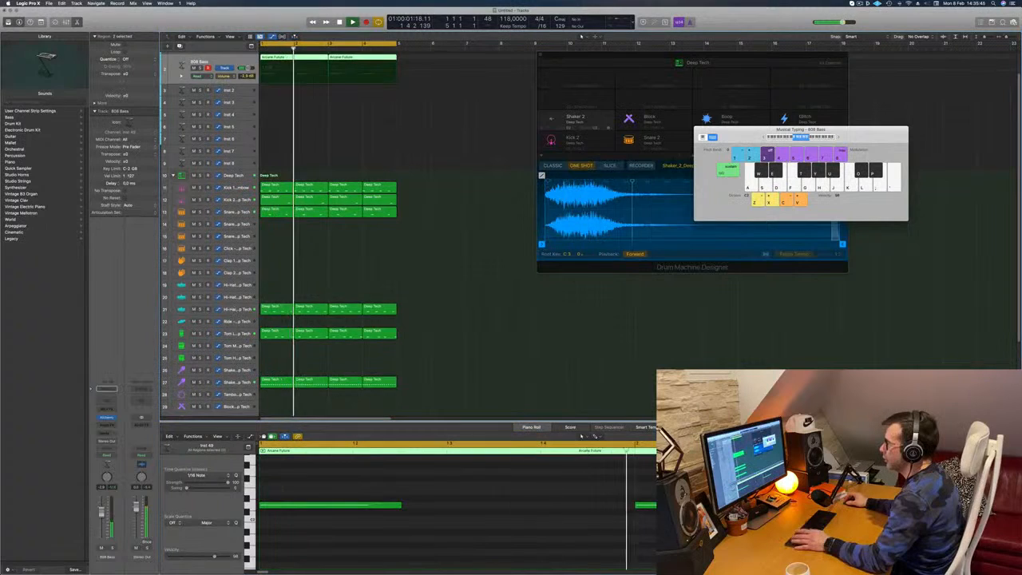
- Select the Hi-Hat Open track, listen to its part in the looping groove and clear the selection
click(237, 309)
key(space)
key(space)
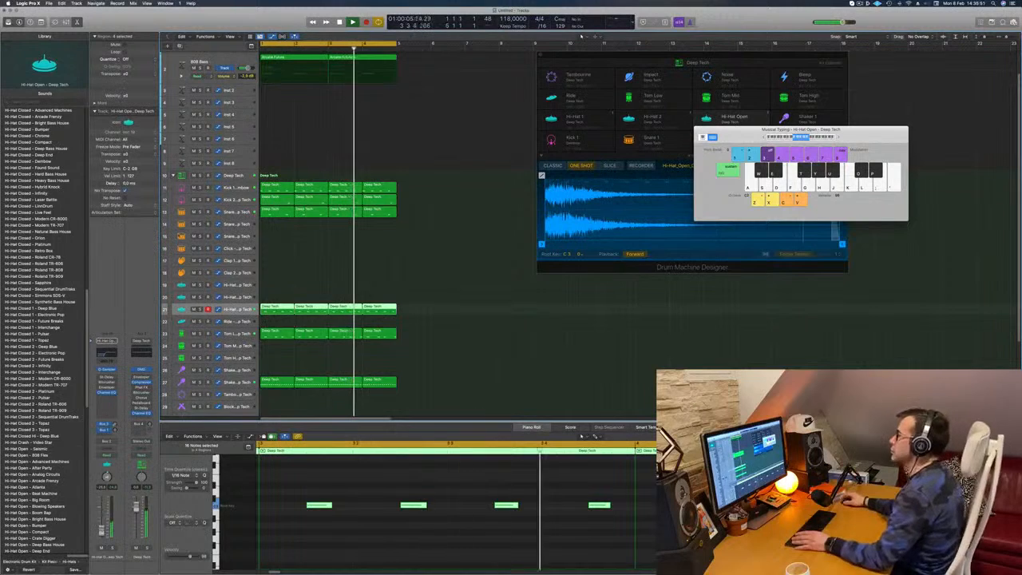
scroll(449, 171, up, 2)
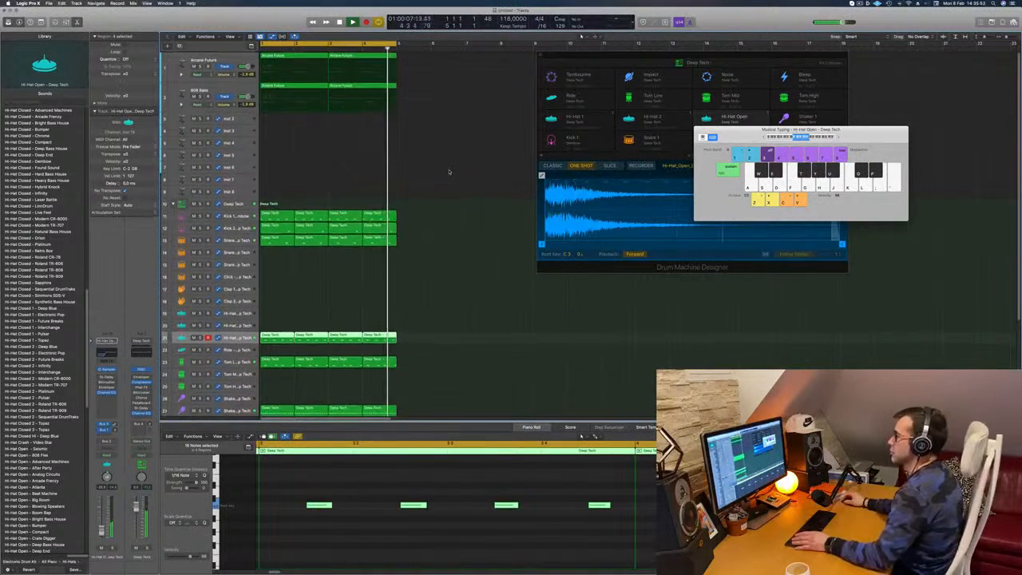
click(449, 171)
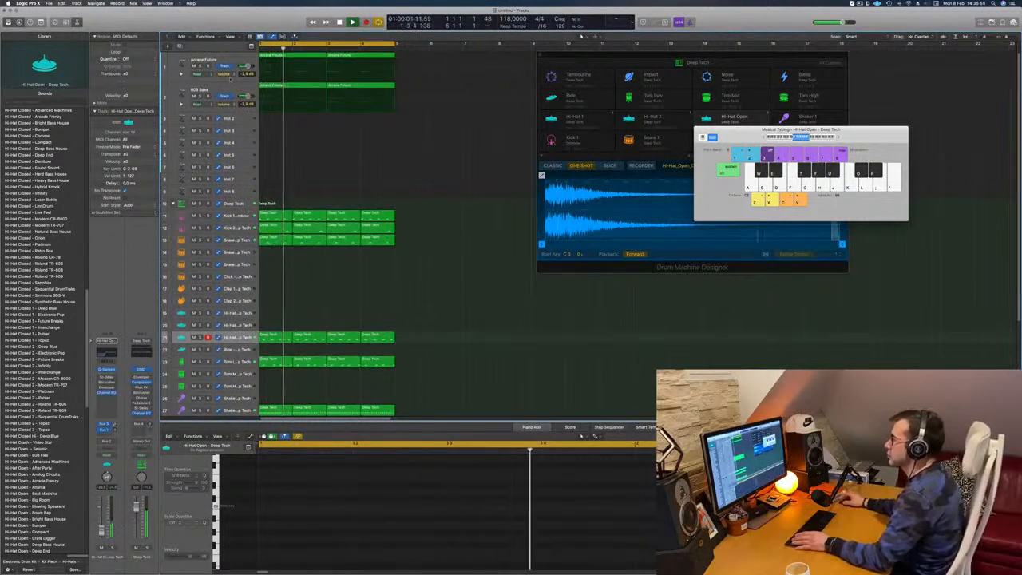
- Copy the first region of the 808 Bass track onto the Inst 2 track at bar 1
click(227, 90)
click(325, 122)
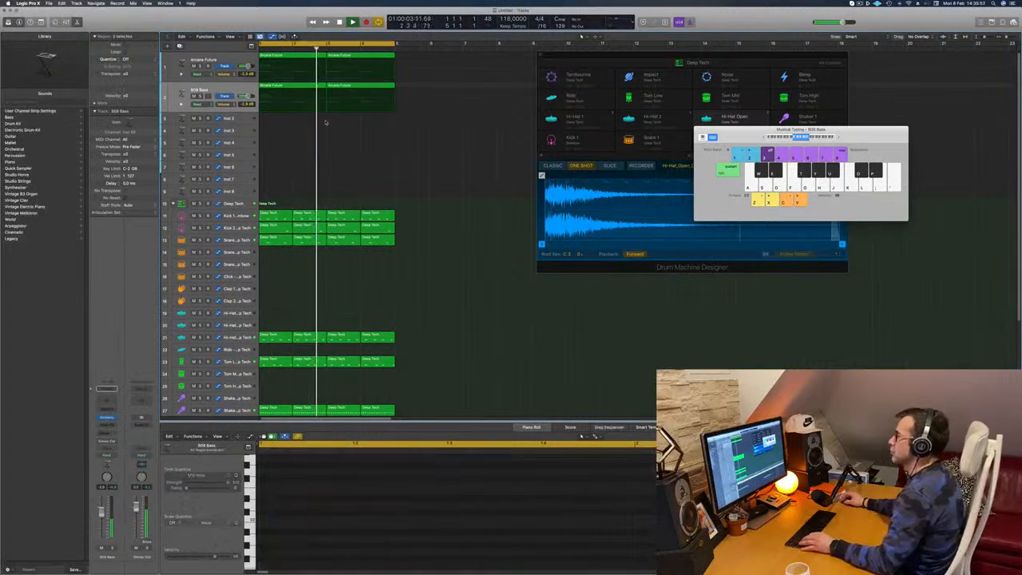
click(288, 100)
drag(289, 101, 288, 118)
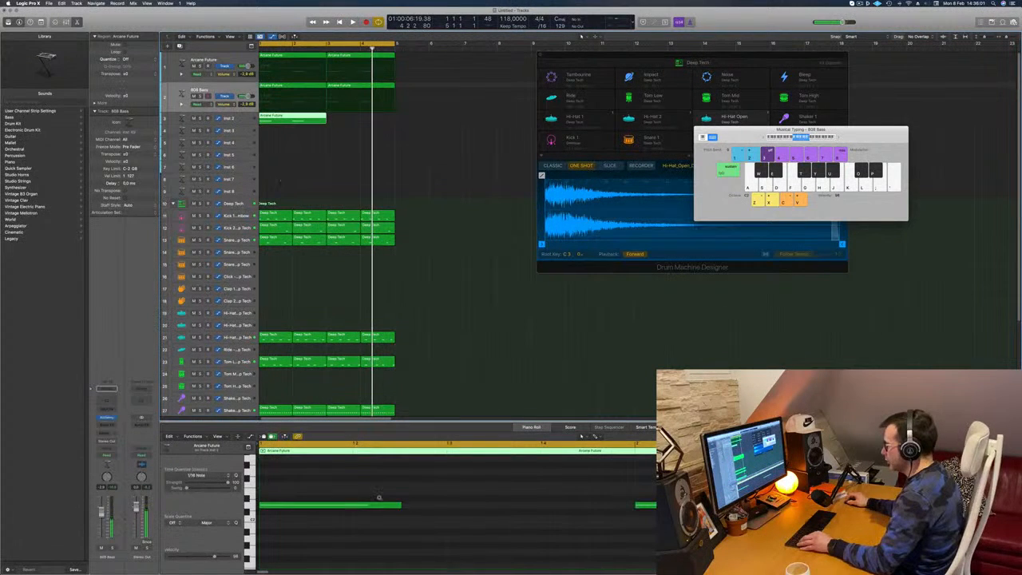
- Shorten both notes in the Inst 2 region and duplicate them at neighbouring pitches into an eighth-note pattern filling both bars
key(super+a)
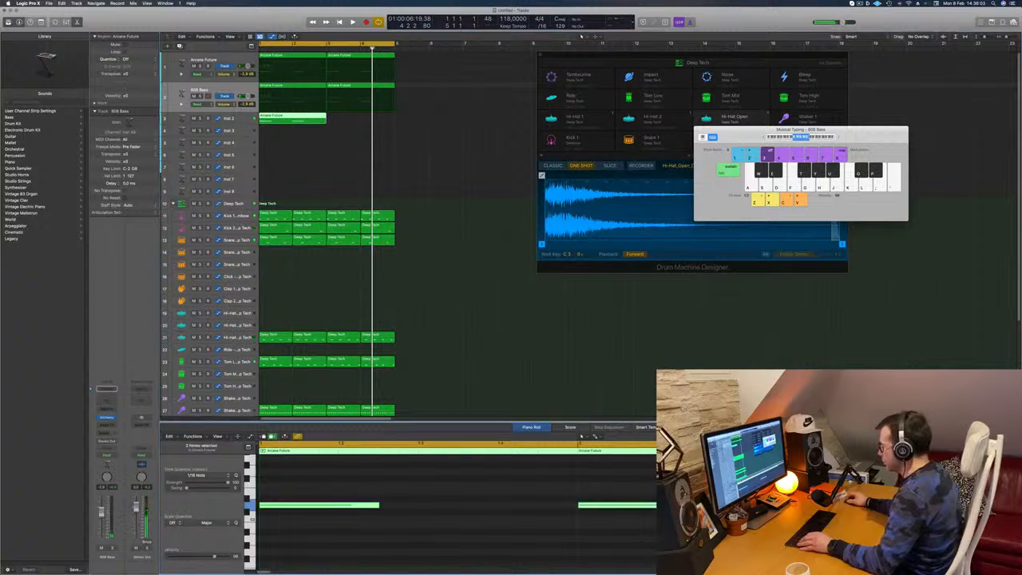
drag(622, 515, 578, 517)
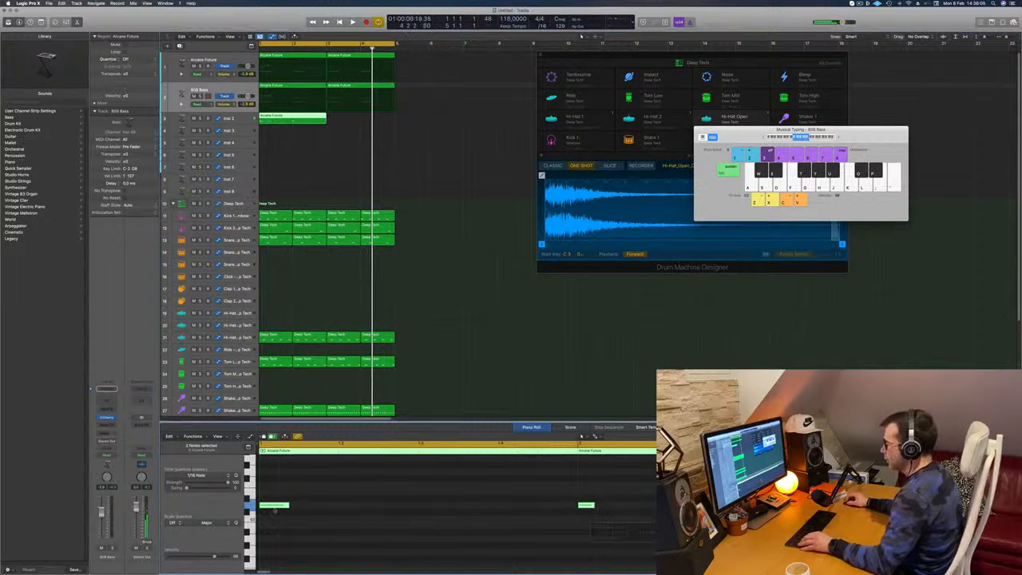
drag(276, 505, 395, 494)
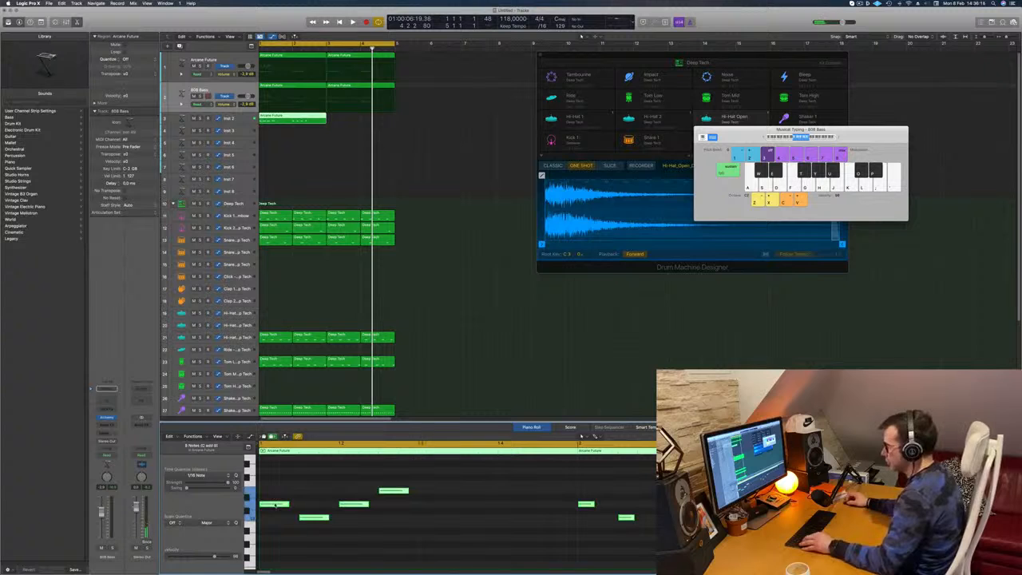
drag(274, 505, 435, 508)
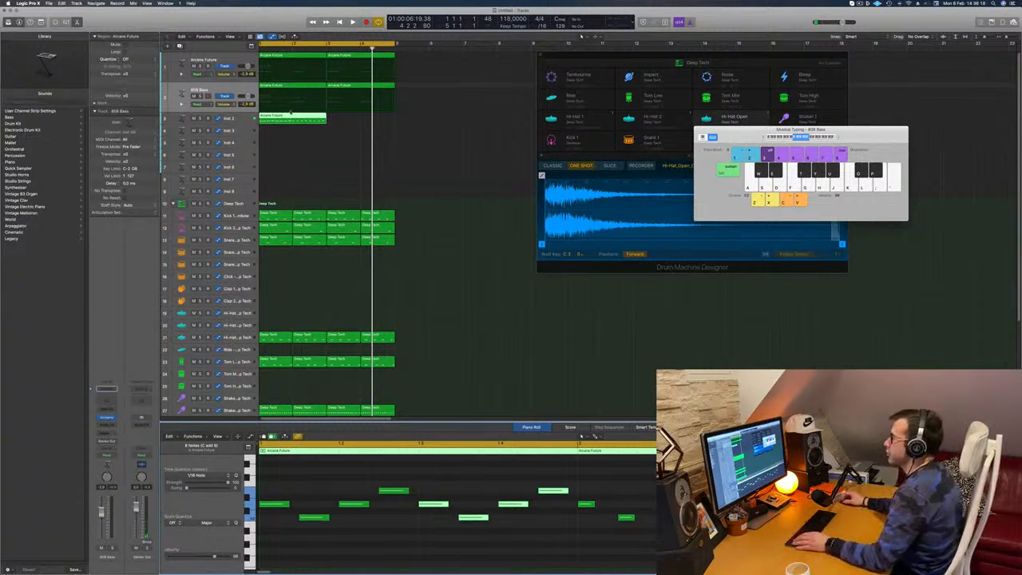
- Copy the Inst 2 region to bar 3 and transpose all notes in both regions to another octave
drag(307, 118, 355, 120)
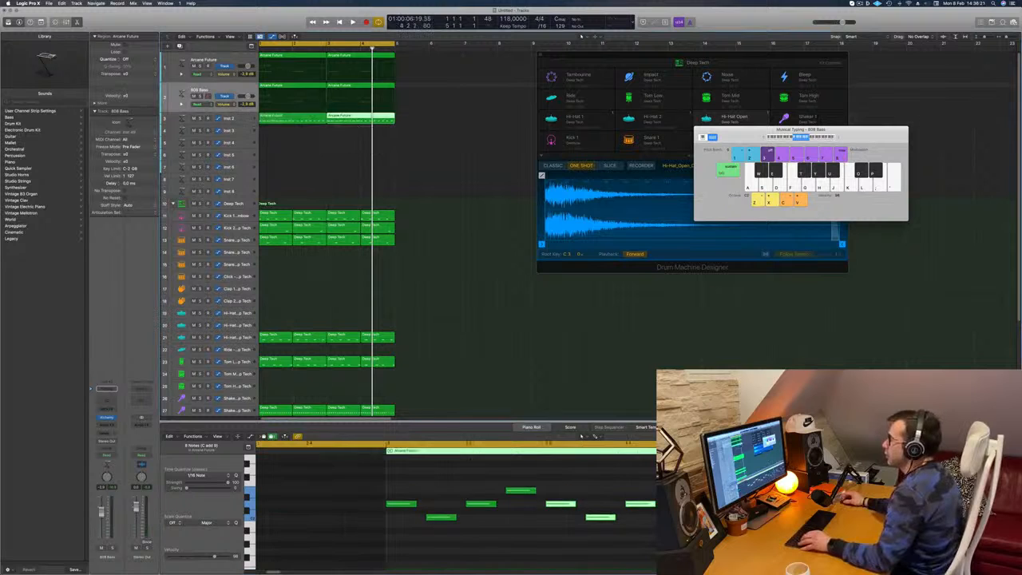
click(378, 564)
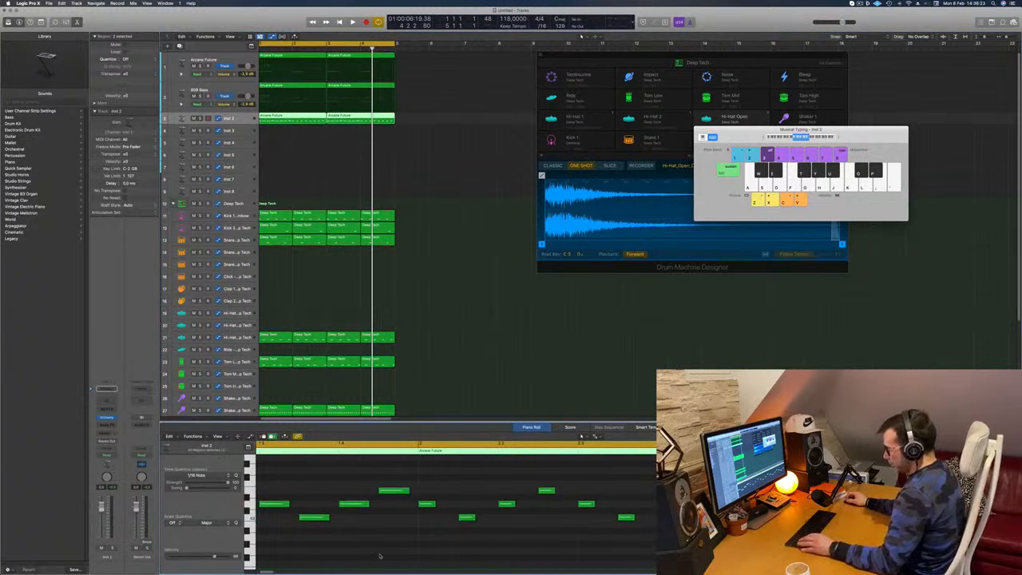
key(super+a)
key(Delete)
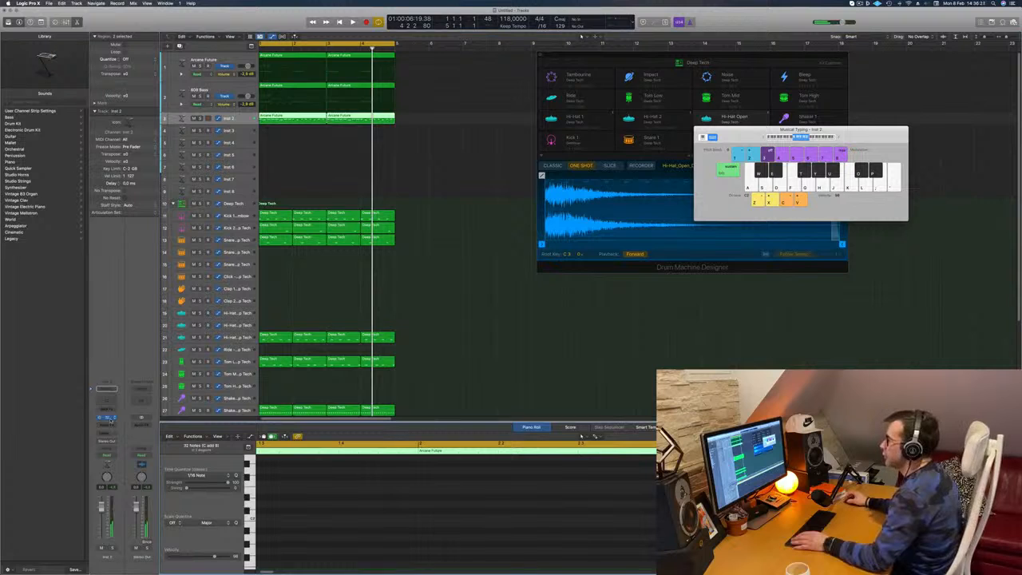
- Open Alchemy on the Inst 2 track, load the 80s Digital Piano preset from Keys, lower the track's volume and play the loop
click(106, 417)
drag(423, 85, 504, 120)
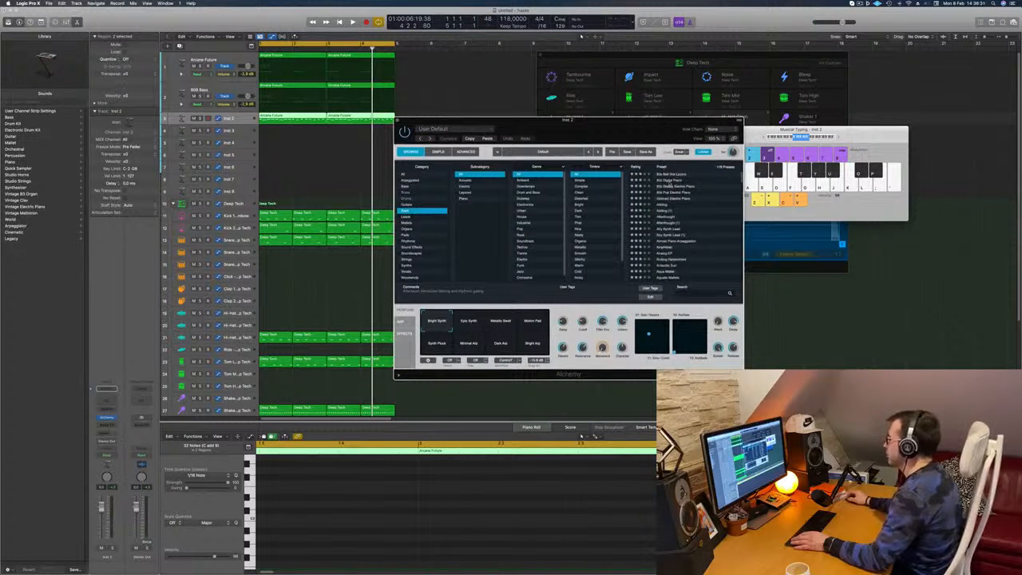
drag(622, 131, 635, 126)
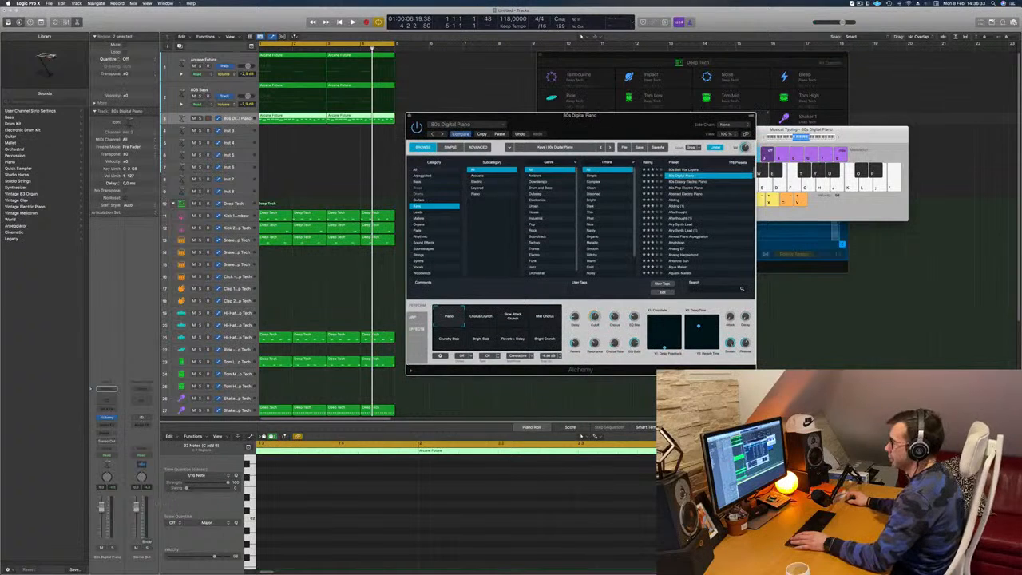
drag(102, 506, 102, 525)
key(space)
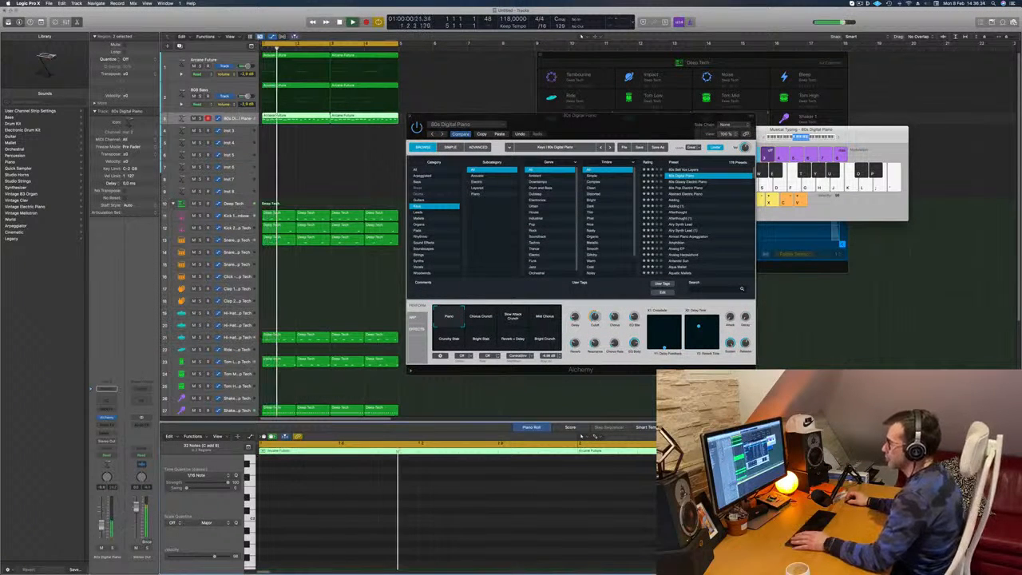
- Audition the 80s Glassy Electric Piano preset on the same track from the start of the loop
key(Return)
click(693, 181)
drag(575, 116, 505, 107)
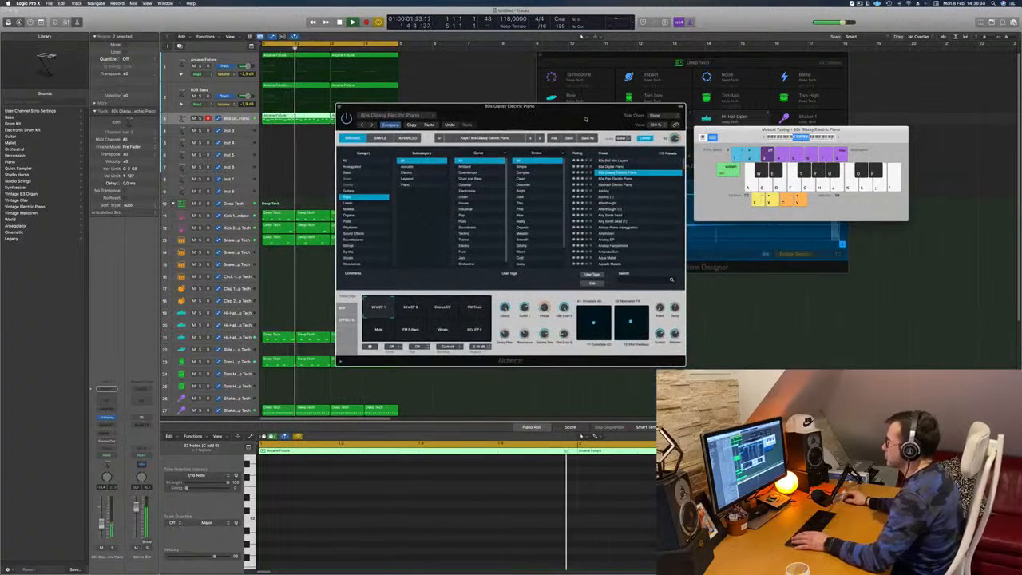
drag(399, 106, 565, 122)
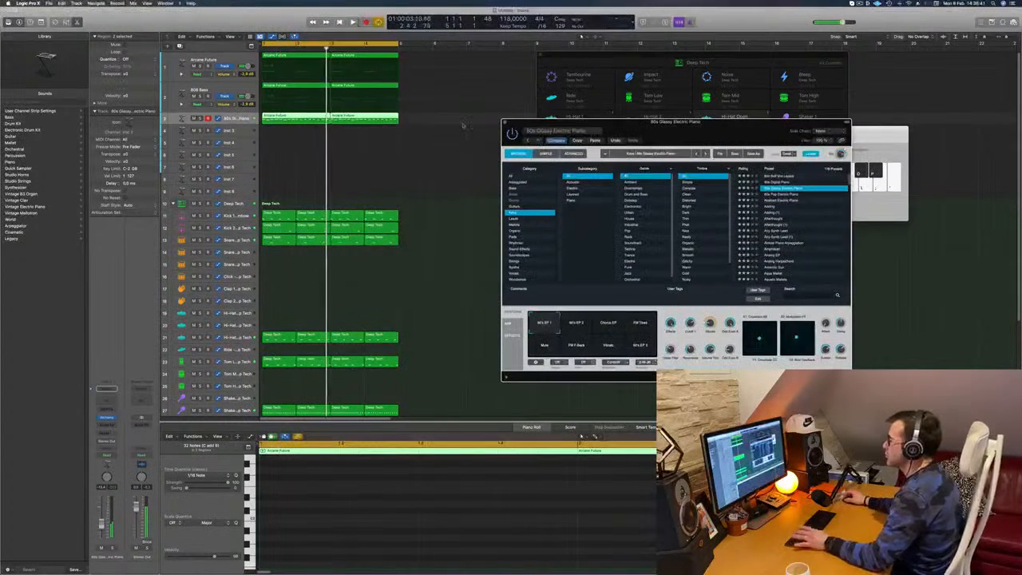
click(479, 499)
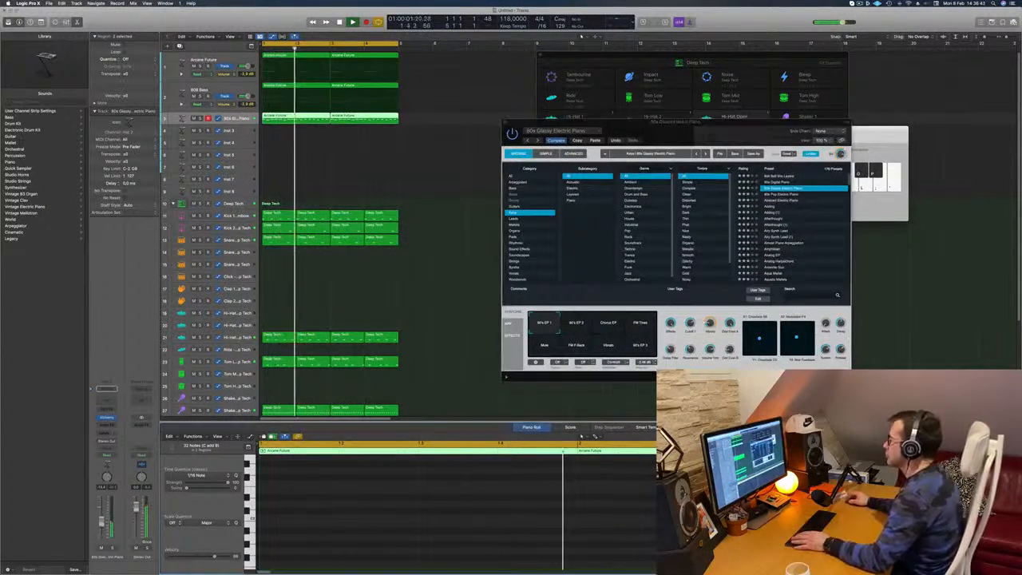
drag(703, 127, 577, 118)
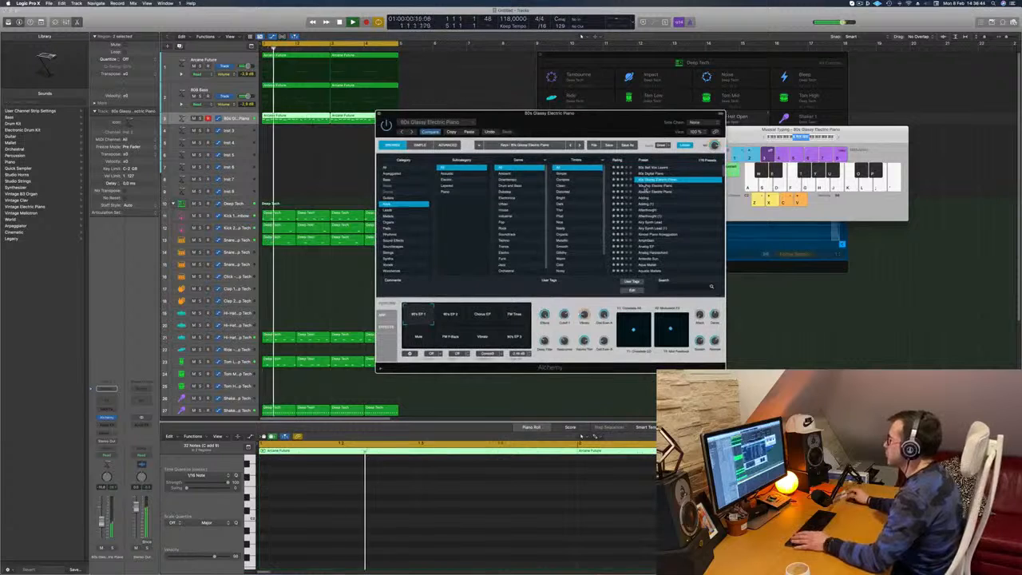
- Audition the Abstract Electric Piano, Adding, Airy Synth Lead and Analog EP presets in the playing loop
click(646, 187)
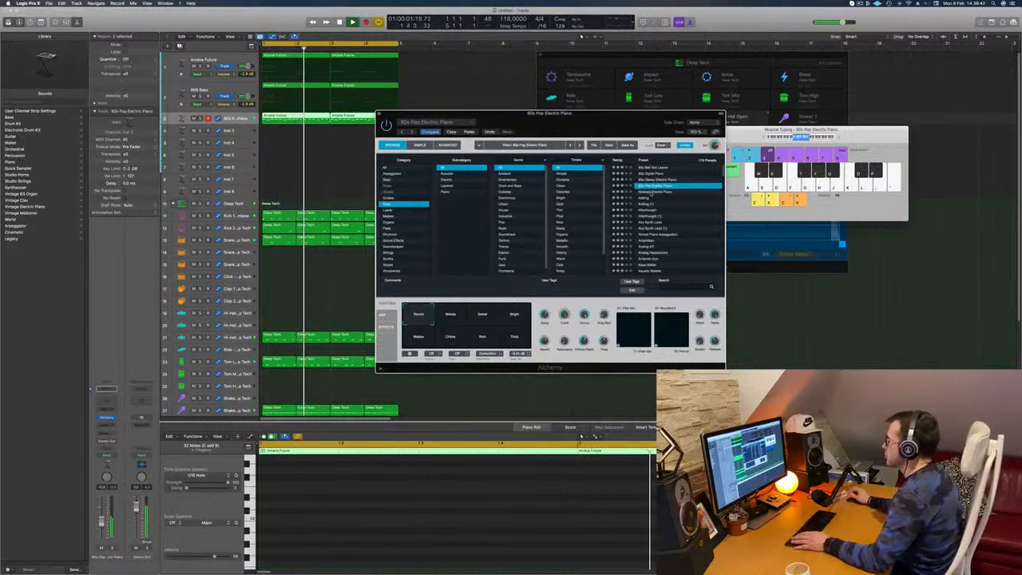
click(647, 205)
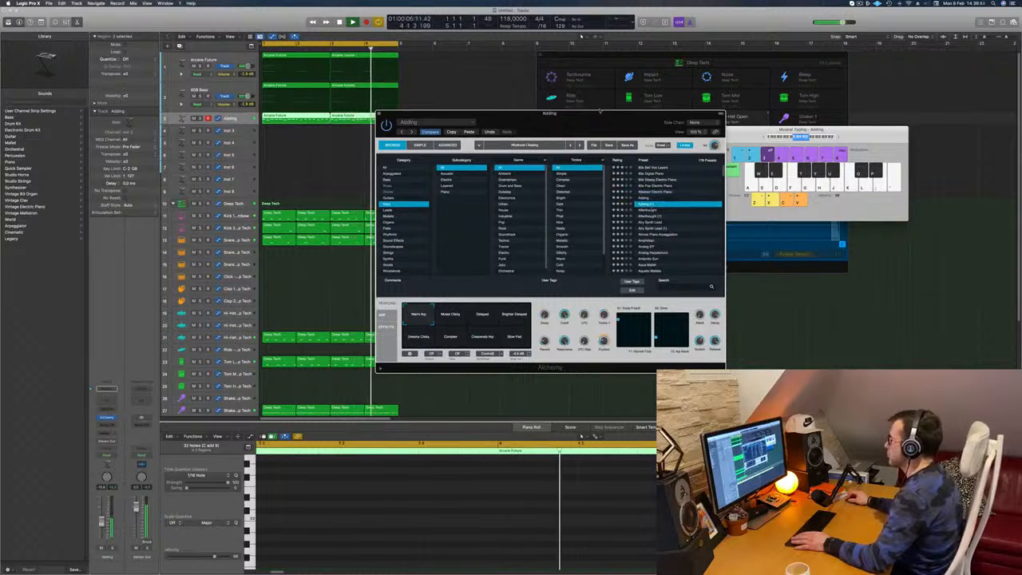
drag(558, 114, 573, 107)
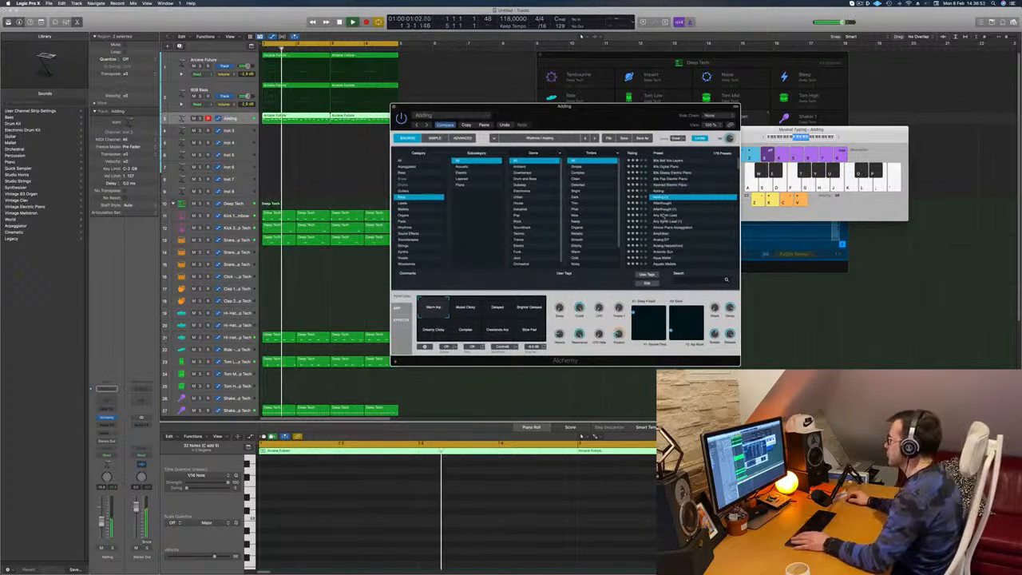
click(661, 215)
scroll(670, 220, down, 2)
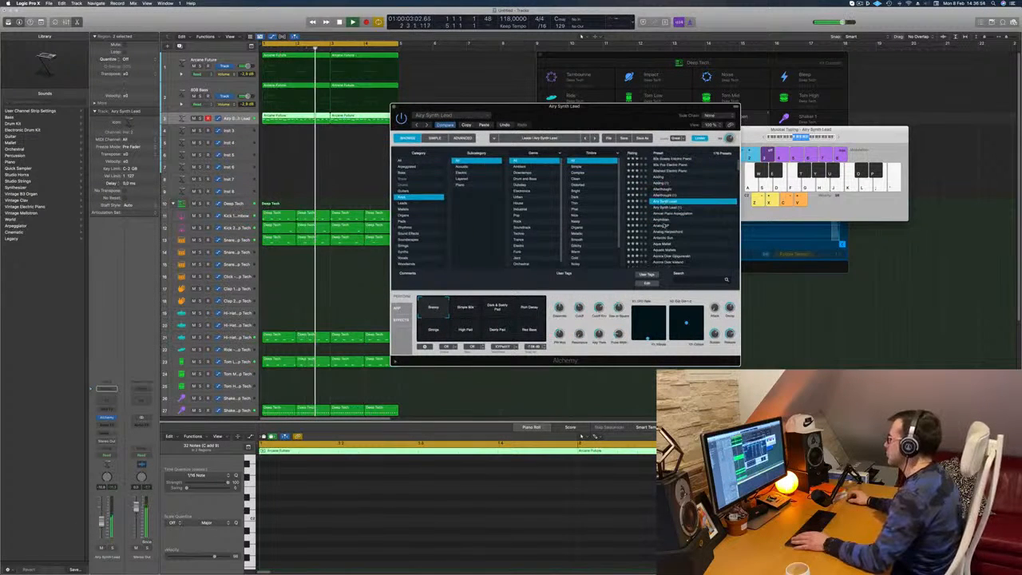
click(664, 224)
scroll(664, 211, down, 5)
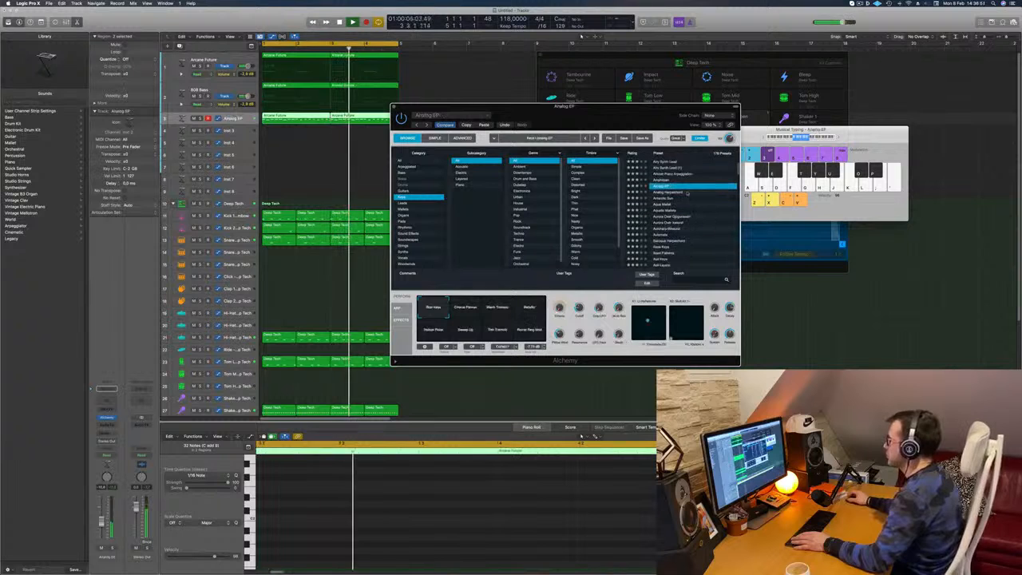
- Load the Antarctic Sun preset in Alchemy, audition its performance snapshots and choose High Resonance
click(663, 198)
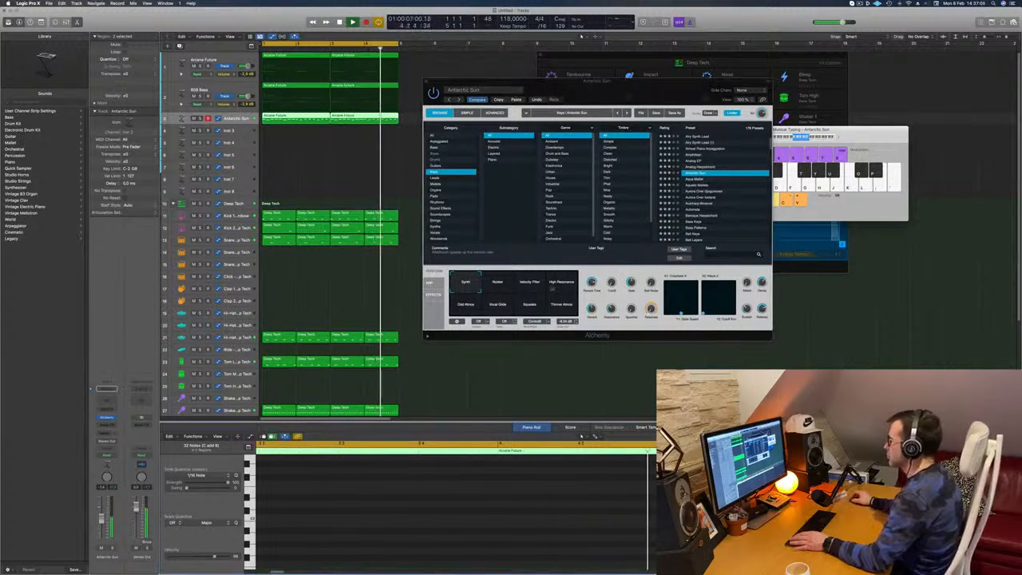
click(497, 284)
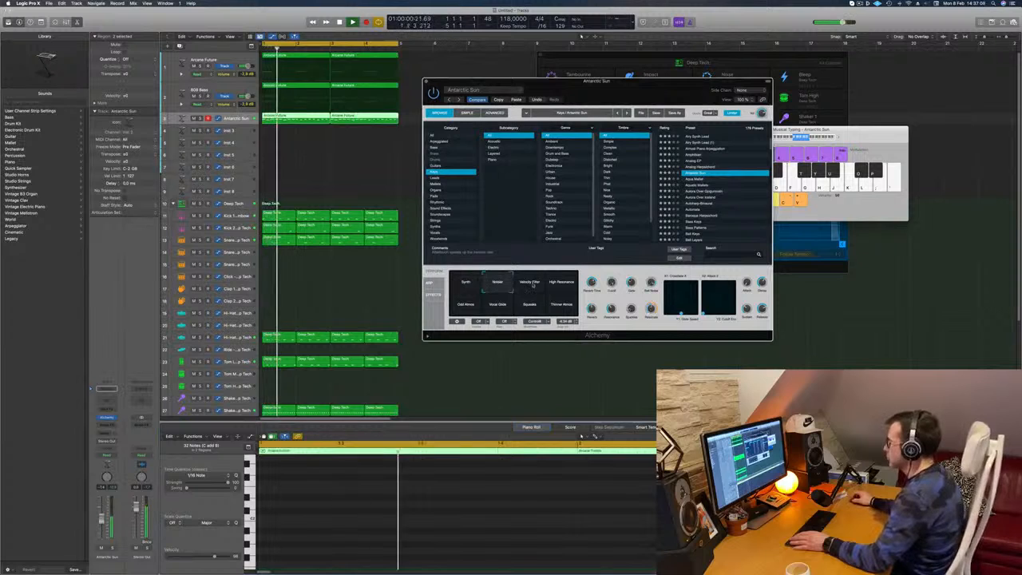
click(530, 285)
click(559, 284)
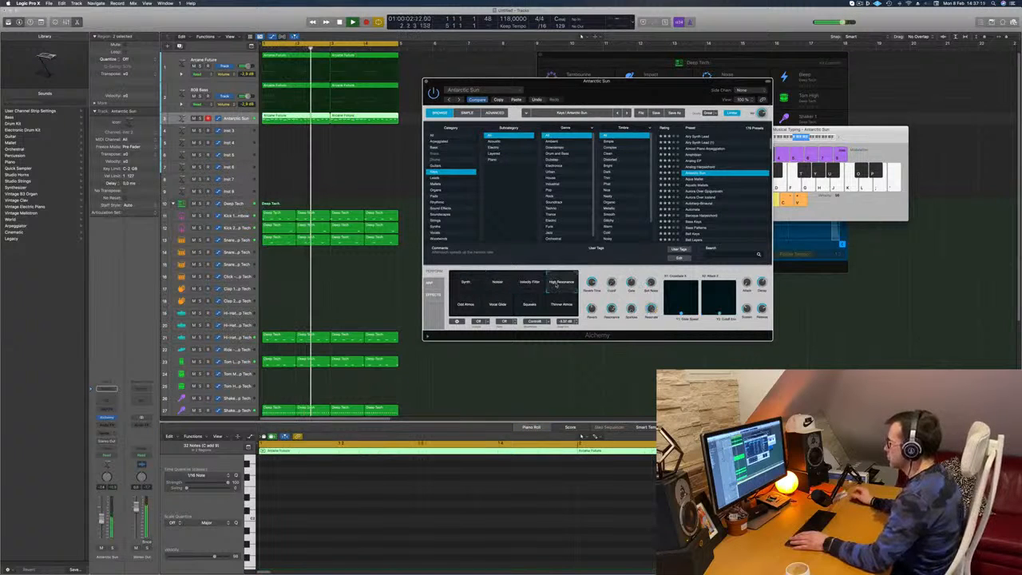
mouse_move(640, 82)
mouse_down()
mouse_move(667, 79)
mouse_move(583, 74)
mouse_move(636, 77)
mouse_up()
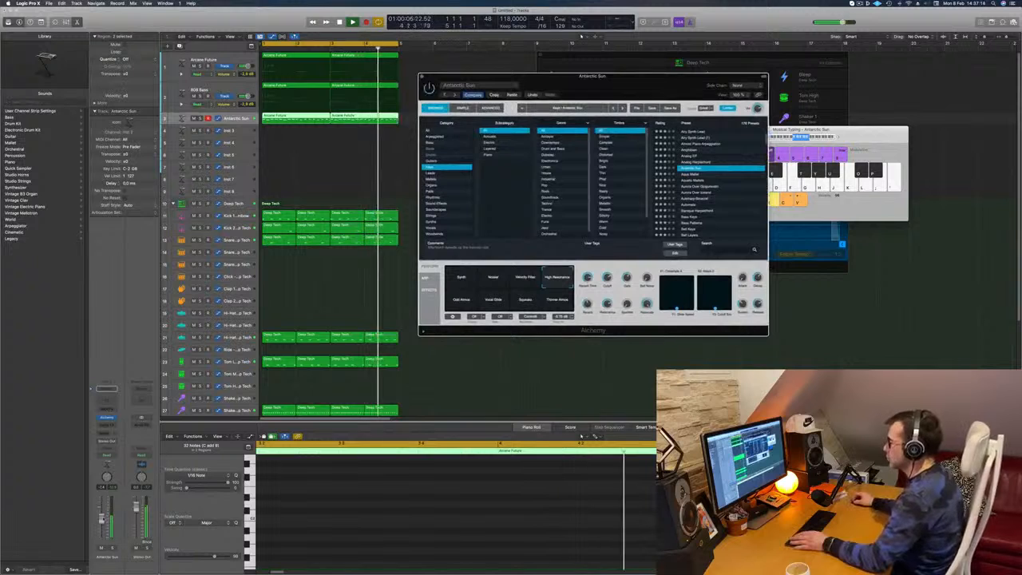
- Lower the Antarctic Sun track's volume slightly, close its Alchemy window and clear the region selection
drag(101, 518, 102, 521)
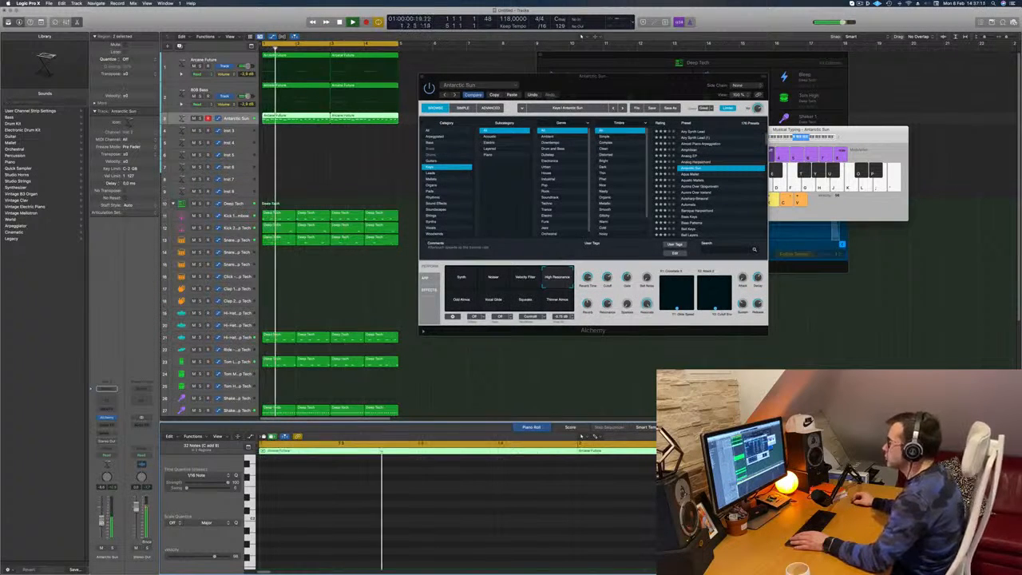
drag(638, 76, 603, 85)
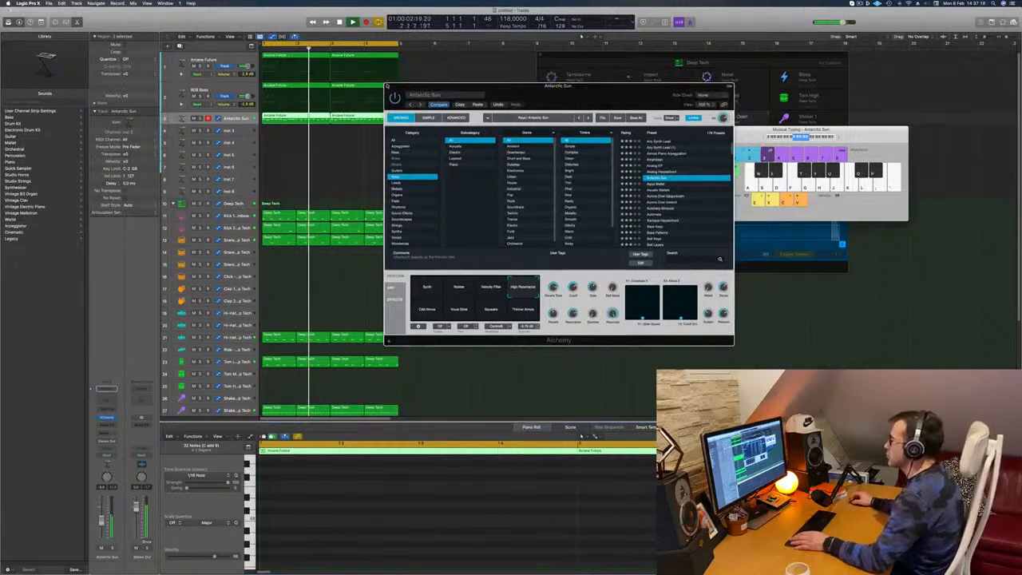
click(388, 85)
click(277, 154)
click(232, 121)
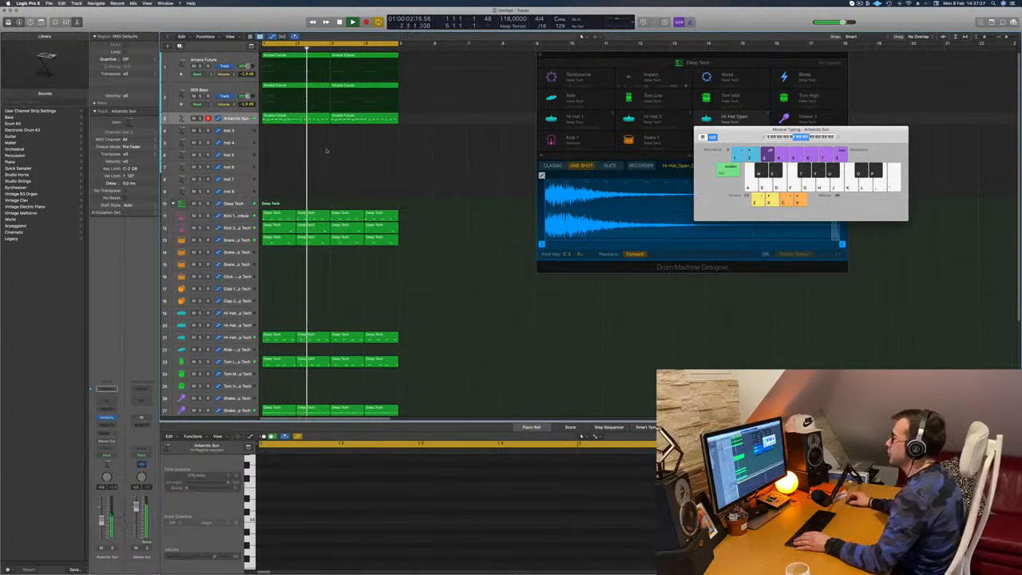
- Copy the first Antarctic Sun region onto the Inst 3 track at bar 1 and delete all but its lowest-pitched notes
drag(298, 118, 297, 132)
scroll(305, 491, down, 1)
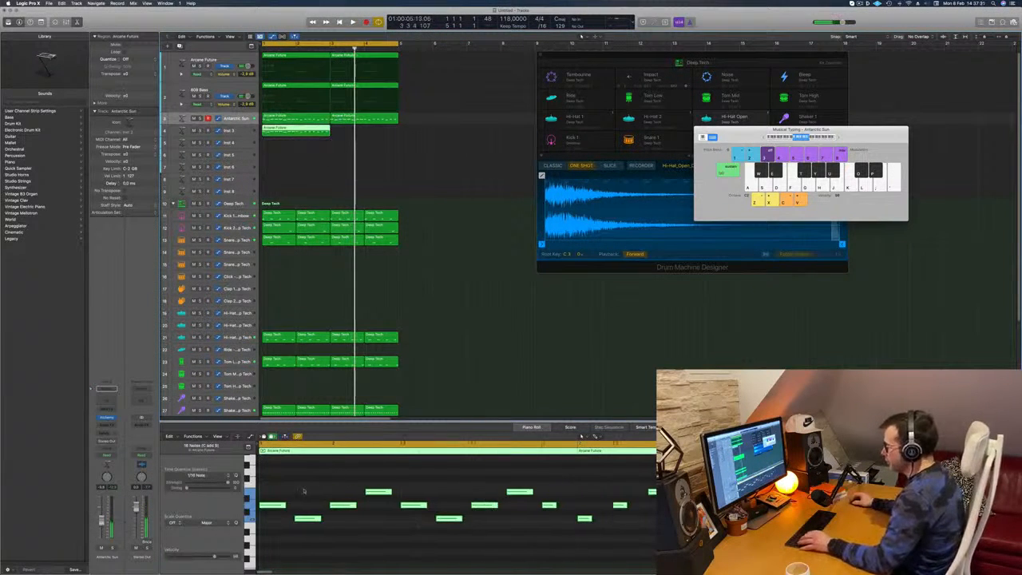
click(278, 506)
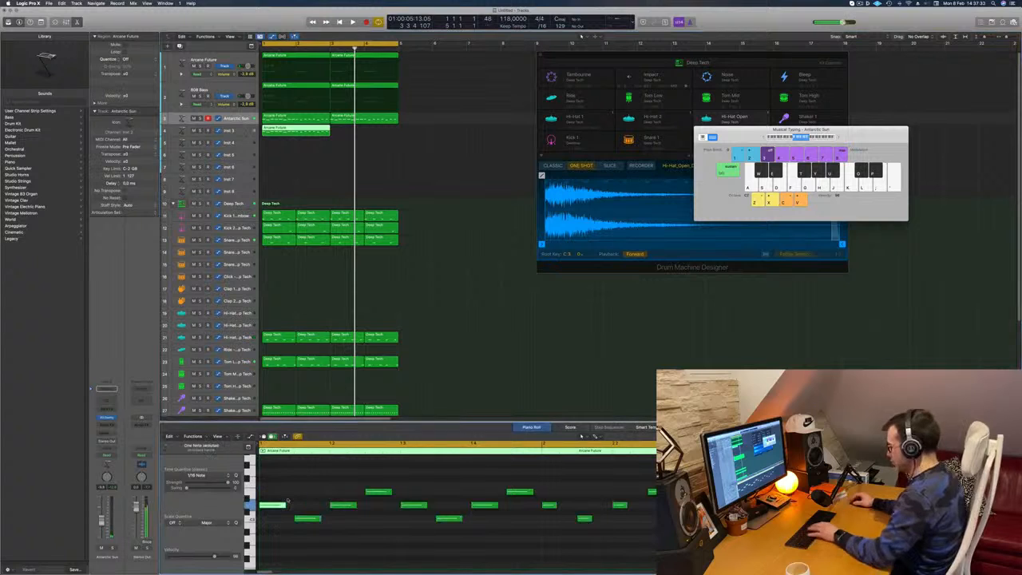
drag(393, 489, 426, 512)
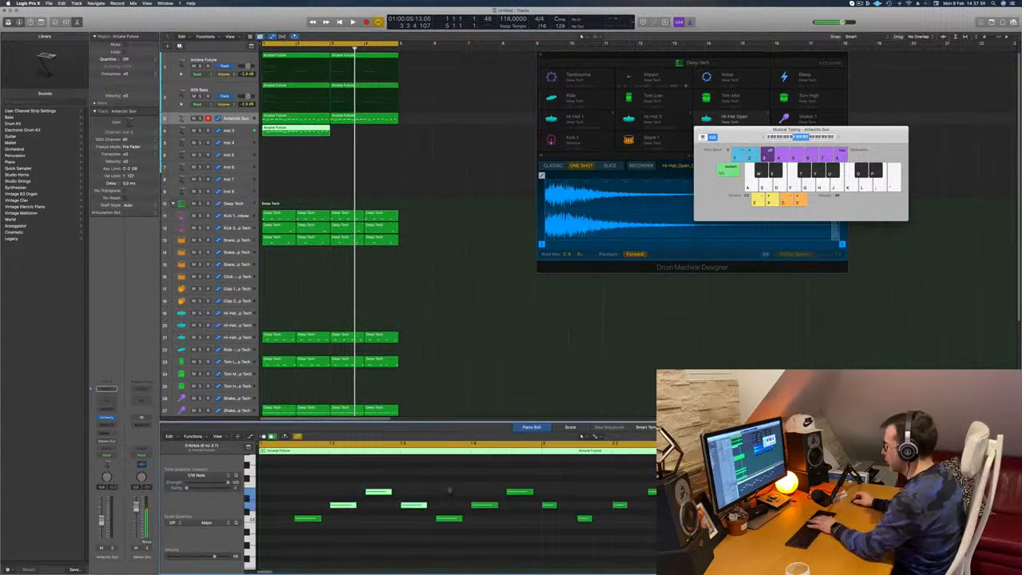
key(Delete)
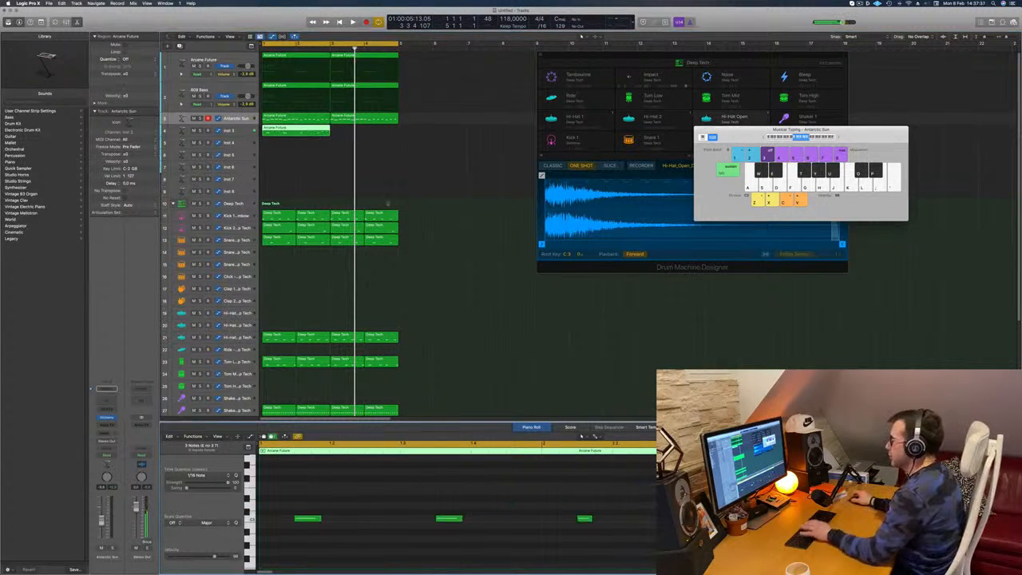
- Play the loop, select the Inst 3 track and transpose all the remaining notes in its region to another octave
key(space)
click(231, 131)
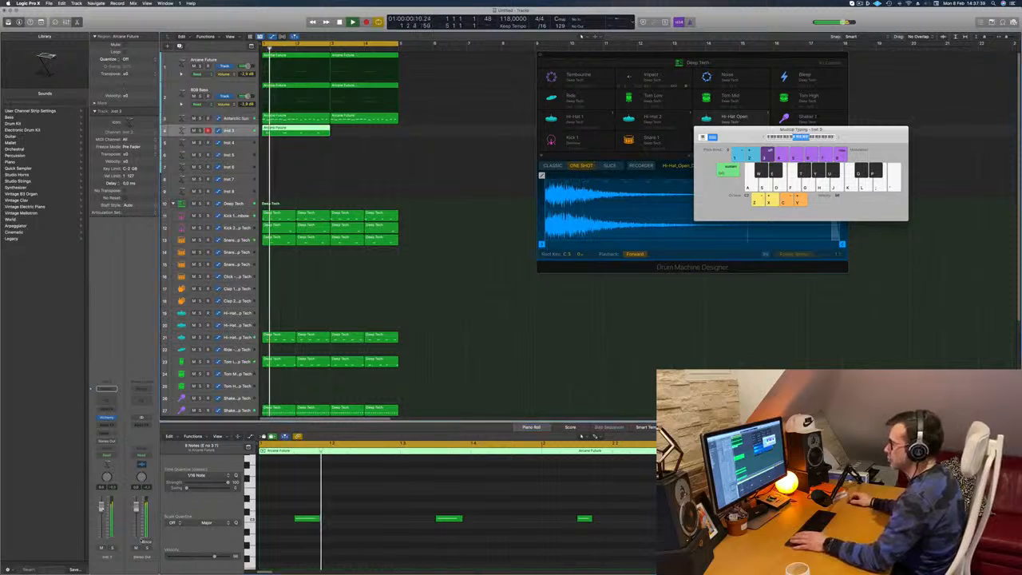
click(321, 504)
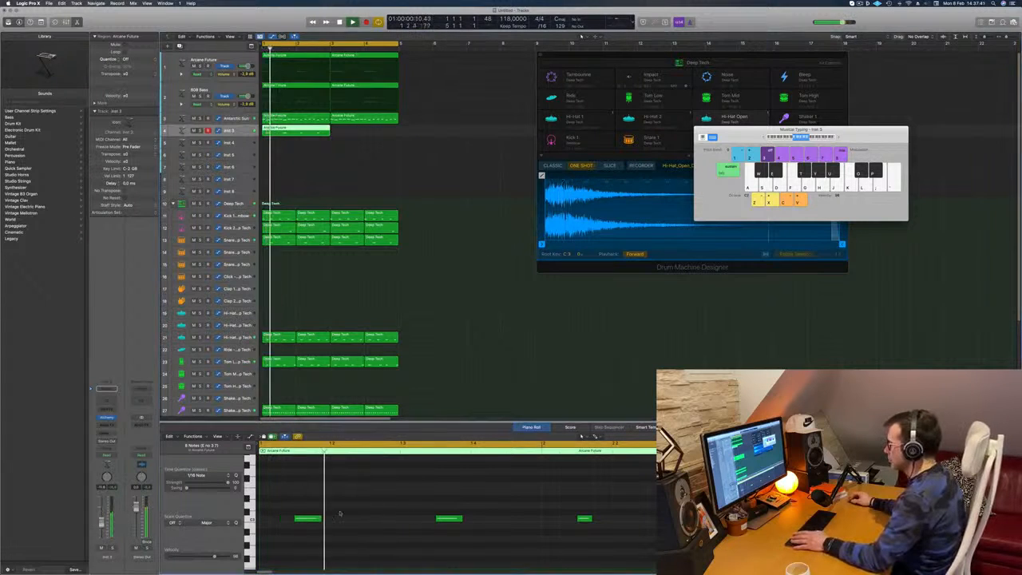
key(super+a)
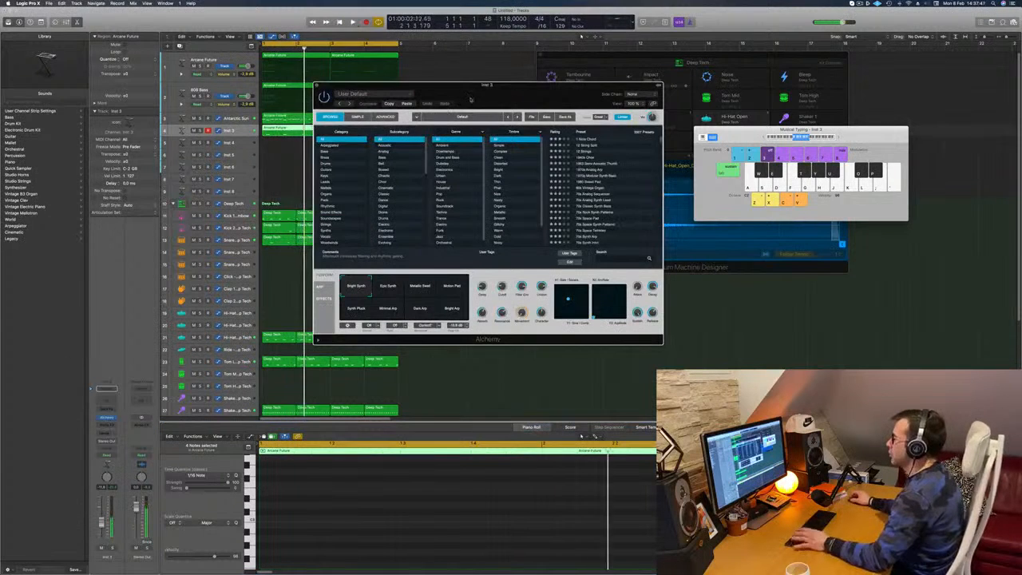
- Filter the Alchemy presets on the Inst 3 track to Brass and audition Brass Response and Brass Section in the loop
drag(472, 97, 487, 97)
click(353, 156)
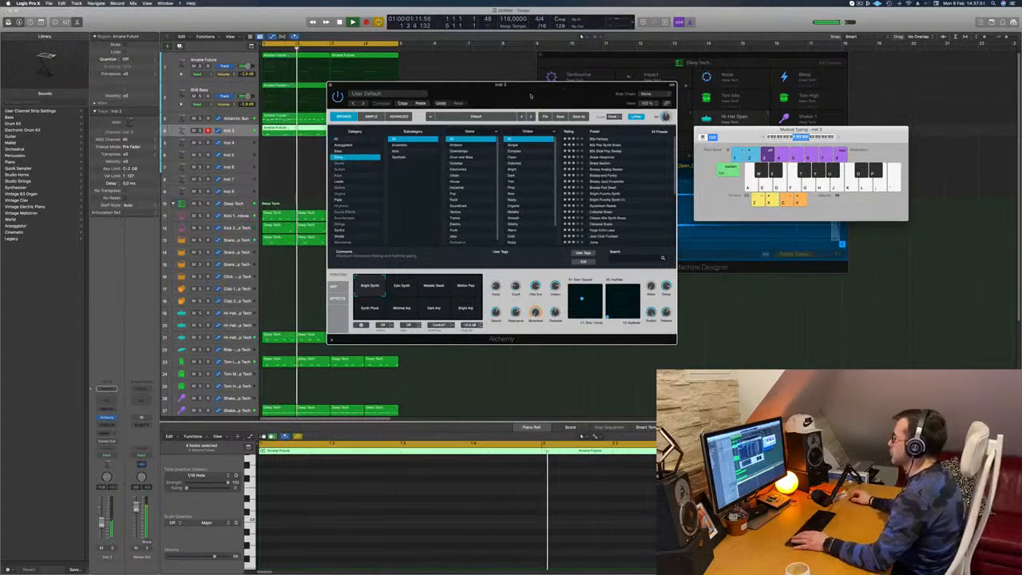
drag(531, 96, 574, 89)
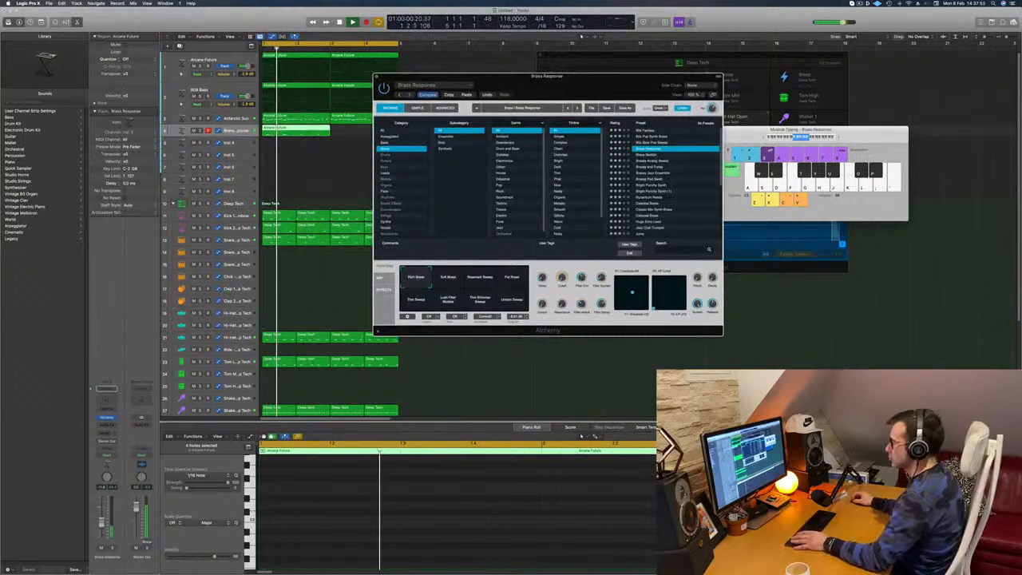
key(space)
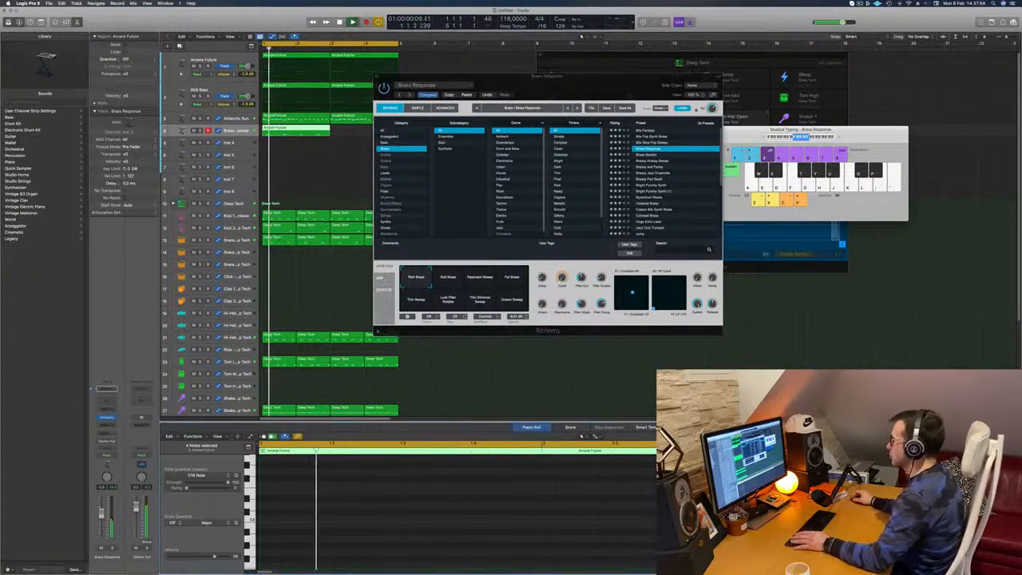
click(651, 157)
key(space)
key(space)
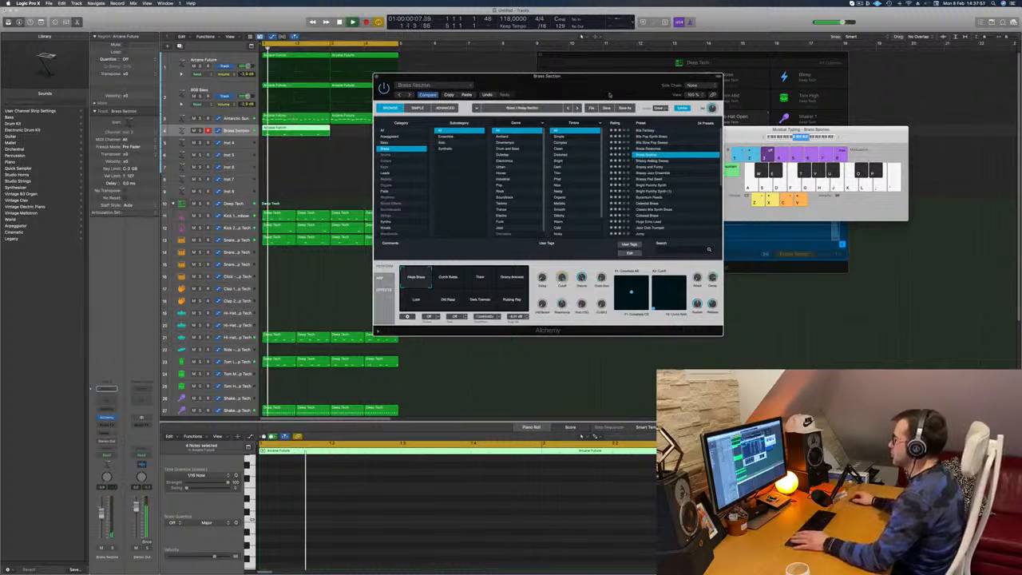
drag(606, 77, 656, 53)
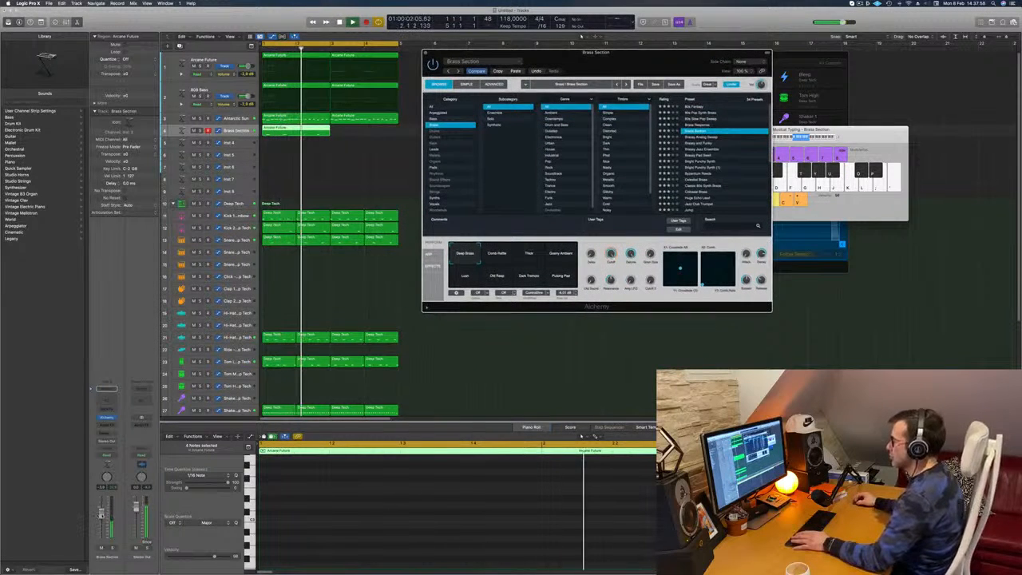
- Try the Bright Punchy Synth preset, load Colossal Brass in its place and raise the track's volume slightly
click(718, 160)
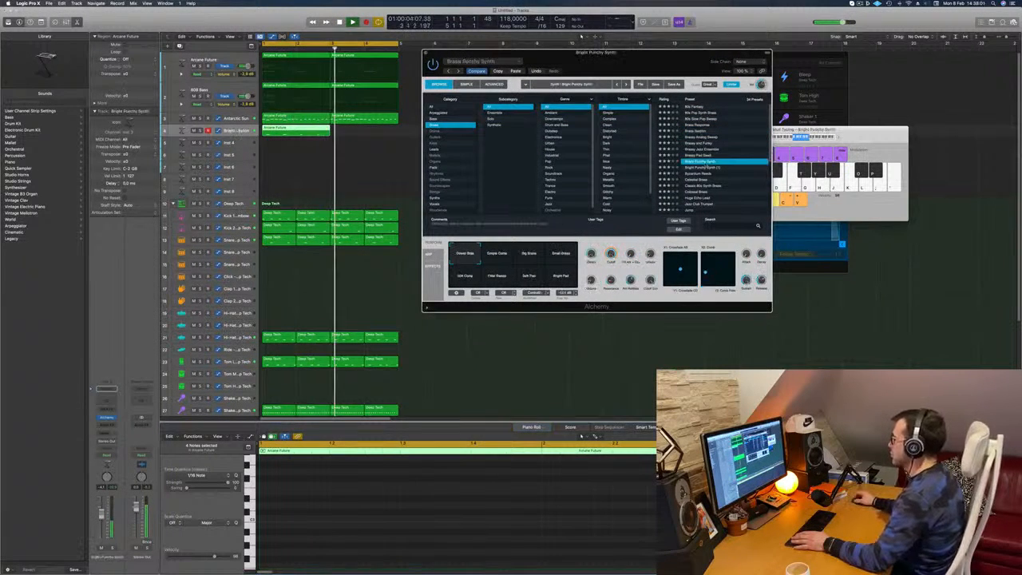
drag(677, 52, 672, 49)
scroll(717, 122, down, 5)
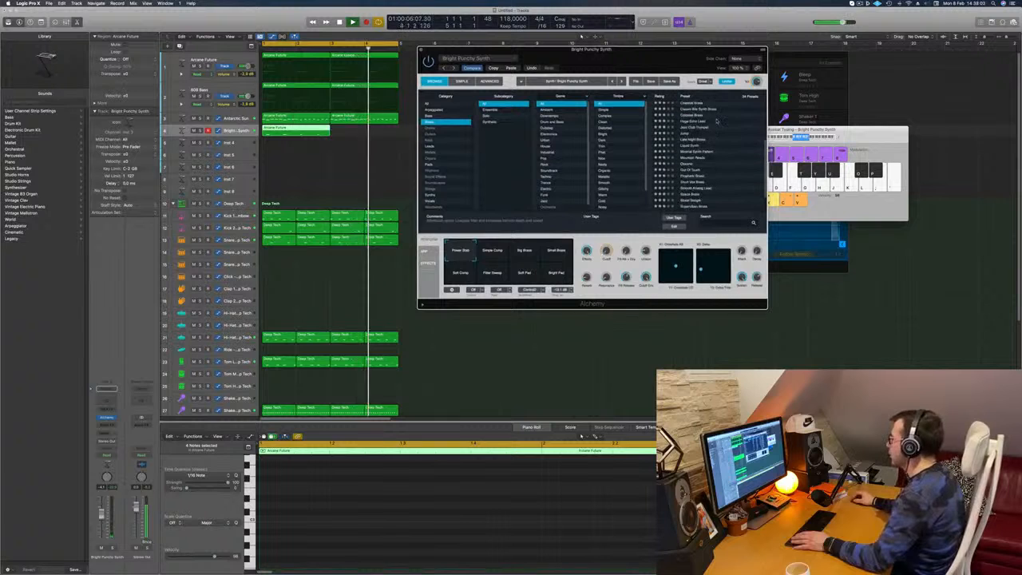
click(717, 122)
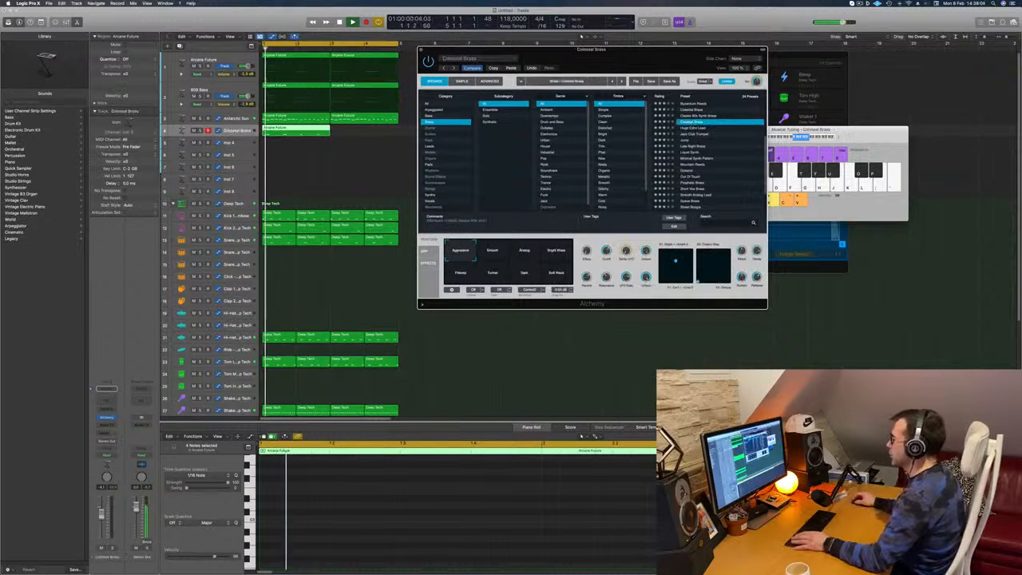
drag(101, 513, 102, 507)
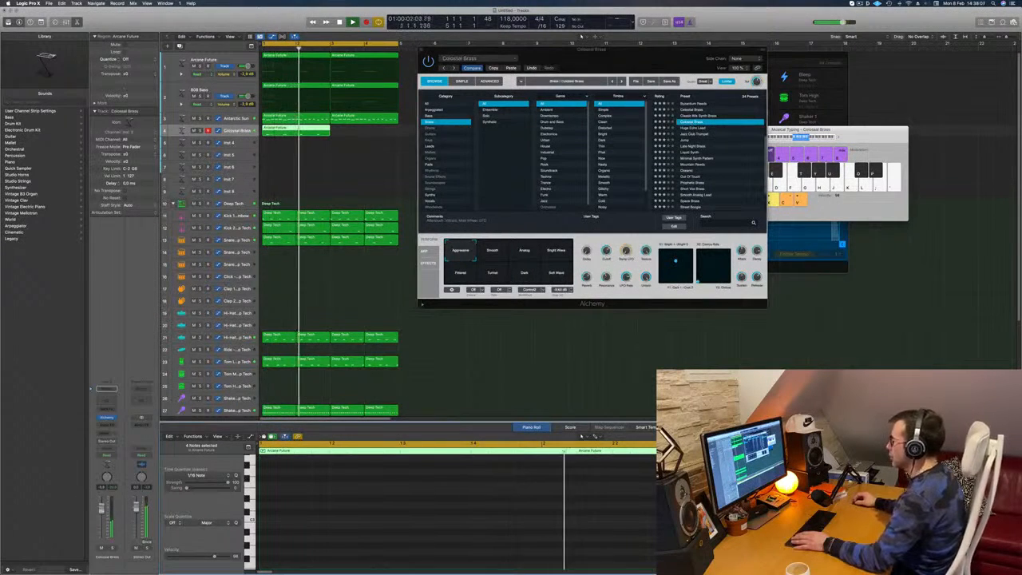
- Audition the Jump brass preset in the loop and copy the track's region from bar 1 to bar 3
click(685, 141)
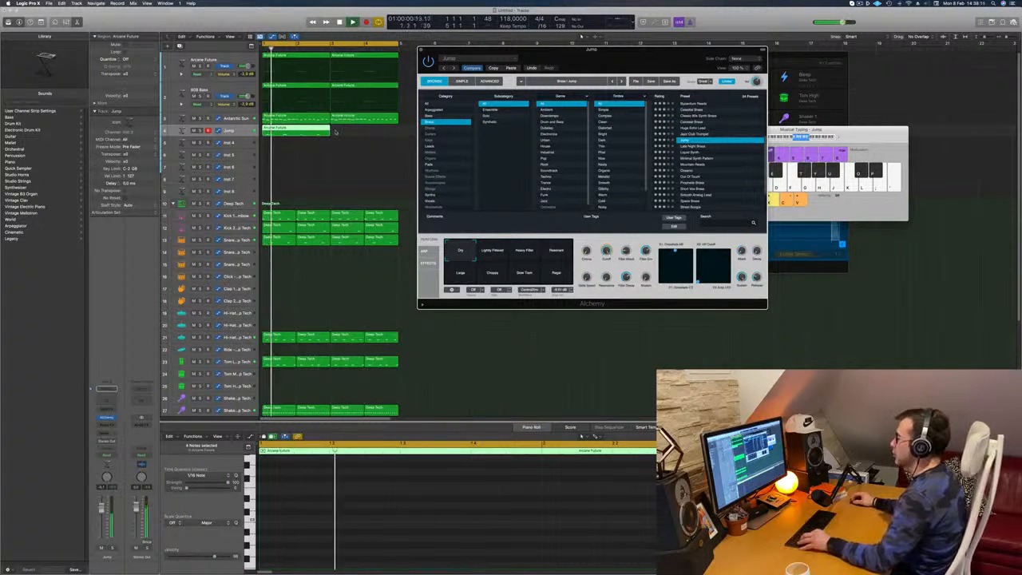
drag(302, 130, 366, 136)
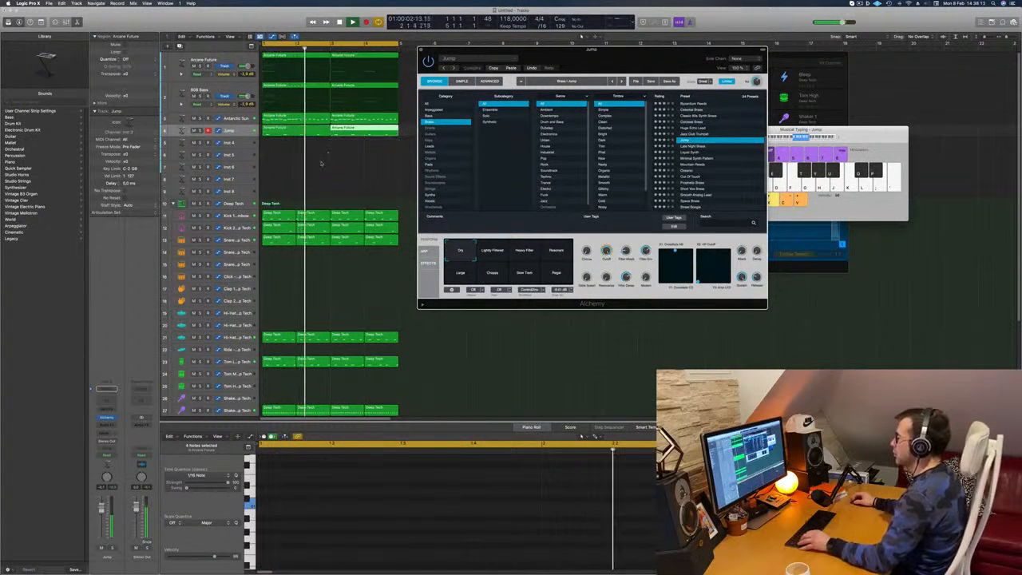
- Look through the brass presets, load Byzantium Reeds and move the instrument window clear of the regions
scroll(705, 160, down, 2)
scroll(705, 160, down, 1)
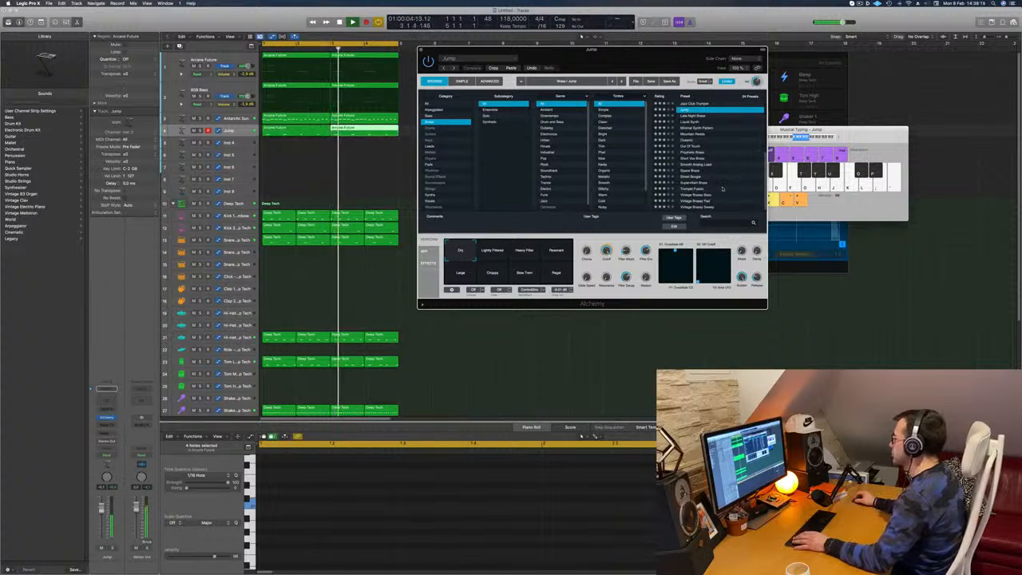
scroll(728, 163, up, 5)
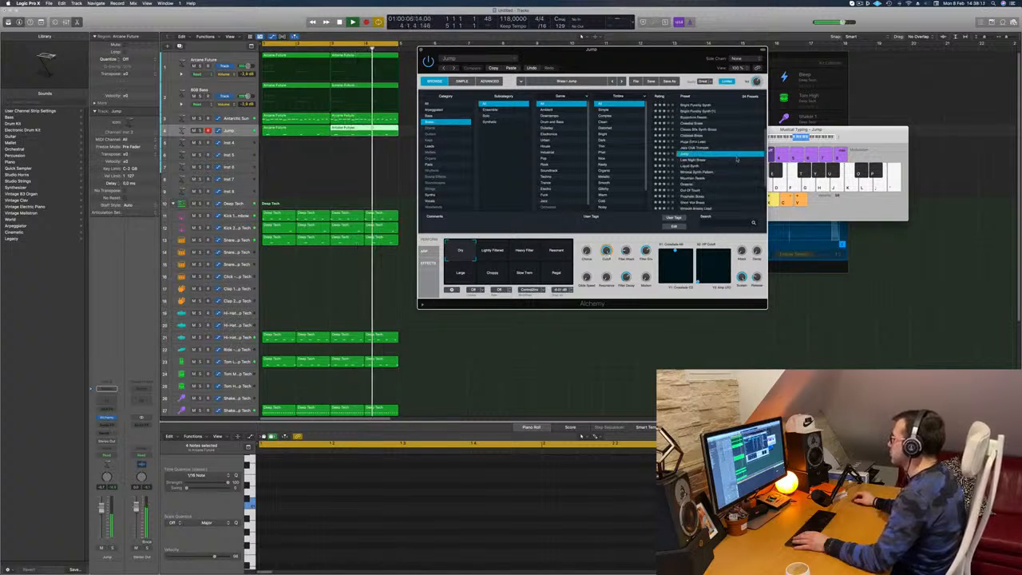
click(692, 134)
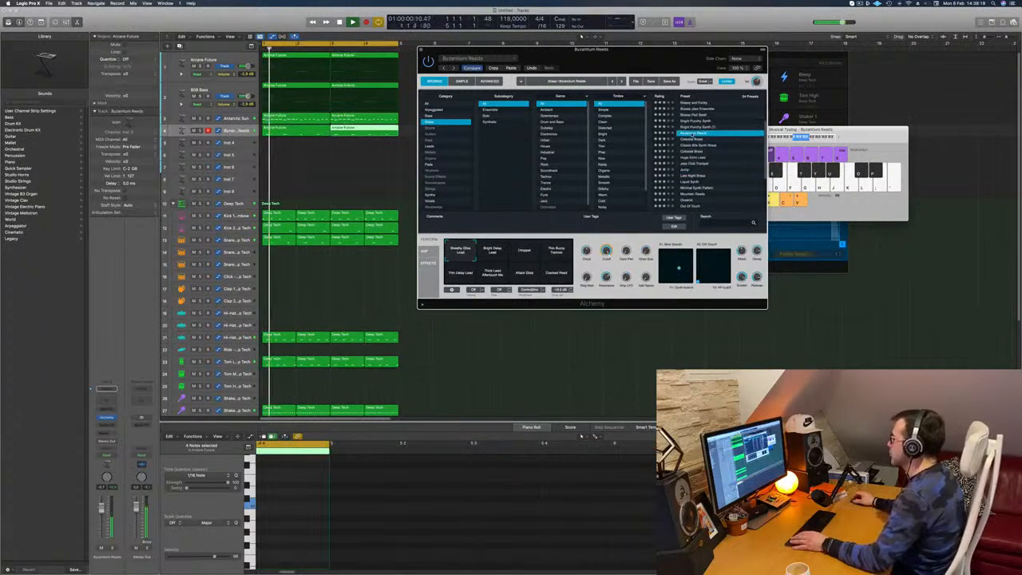
drag(641, 67, 810, 72)
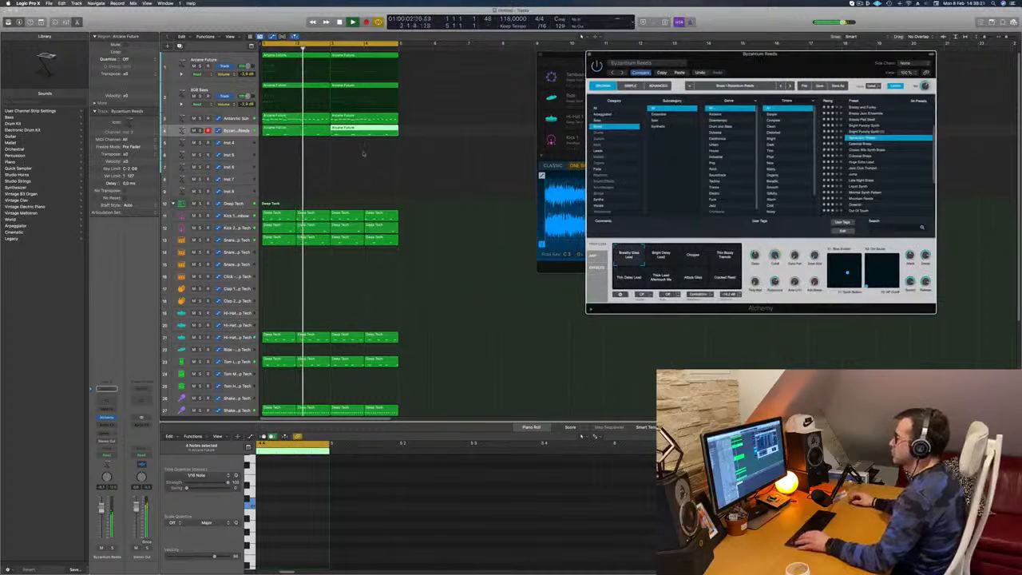
- Select both Byzantium Reeds regions, try the Bright Delay Lead snapshot, settle on Thin Delay Lead and deselect the regions
scroll(280, 150, down, 2)
drag(281, 150, 322, 132)
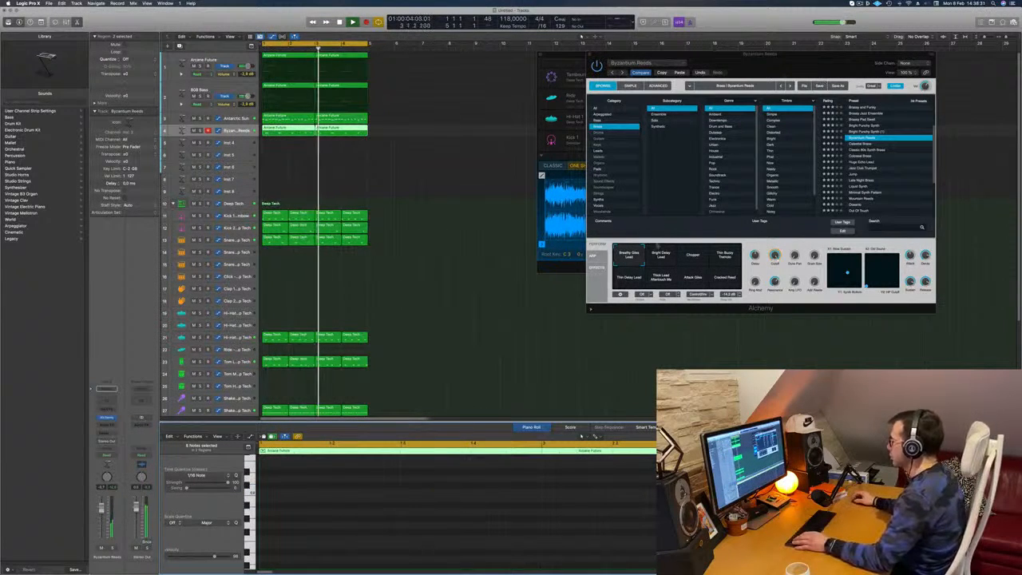
click(660, 258)
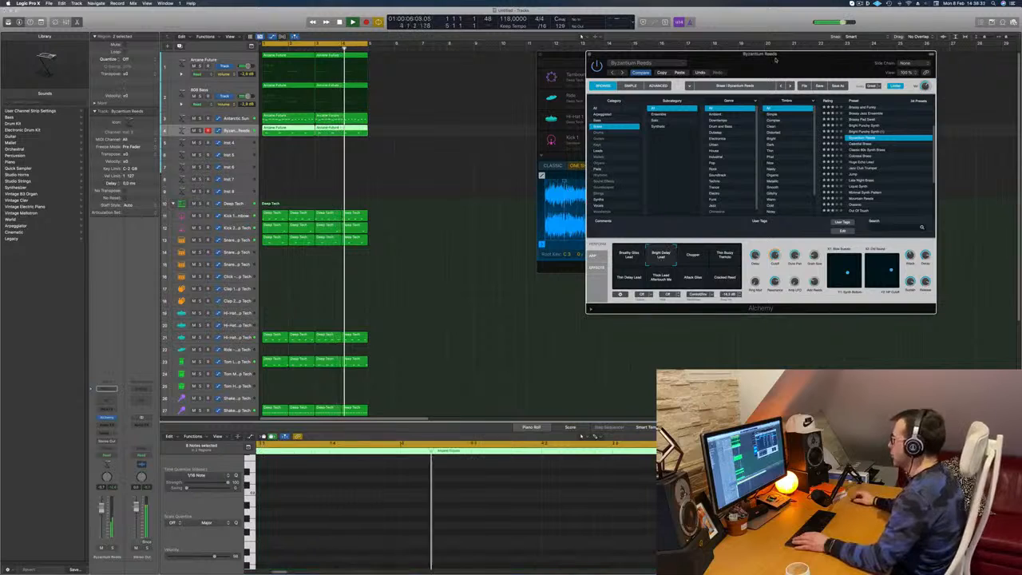
drag(775, 54, 688, 86)
click(564, 278)
click(610, 274)
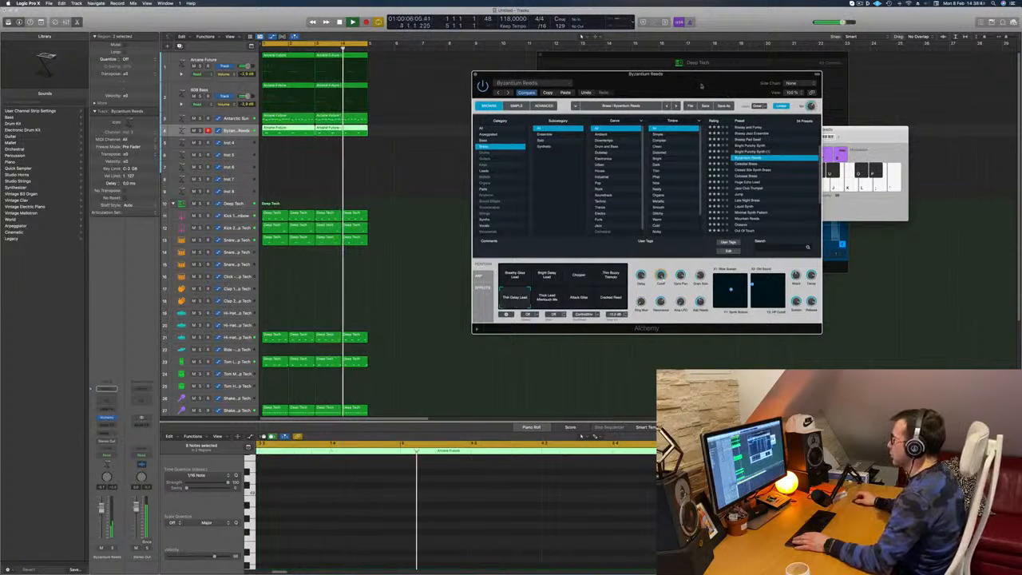
drag(722, 93, 834, 70)
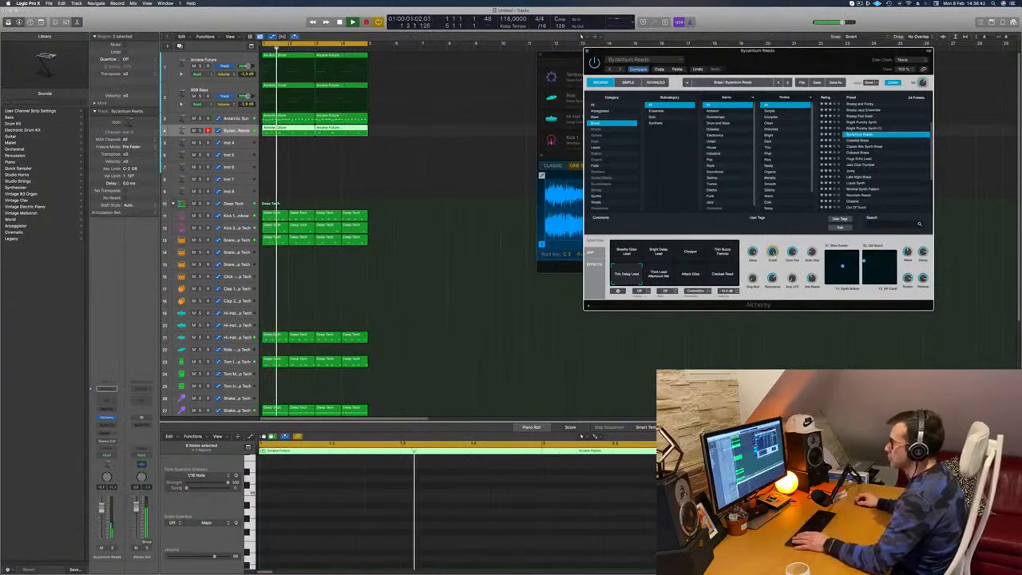
click(473, 198)
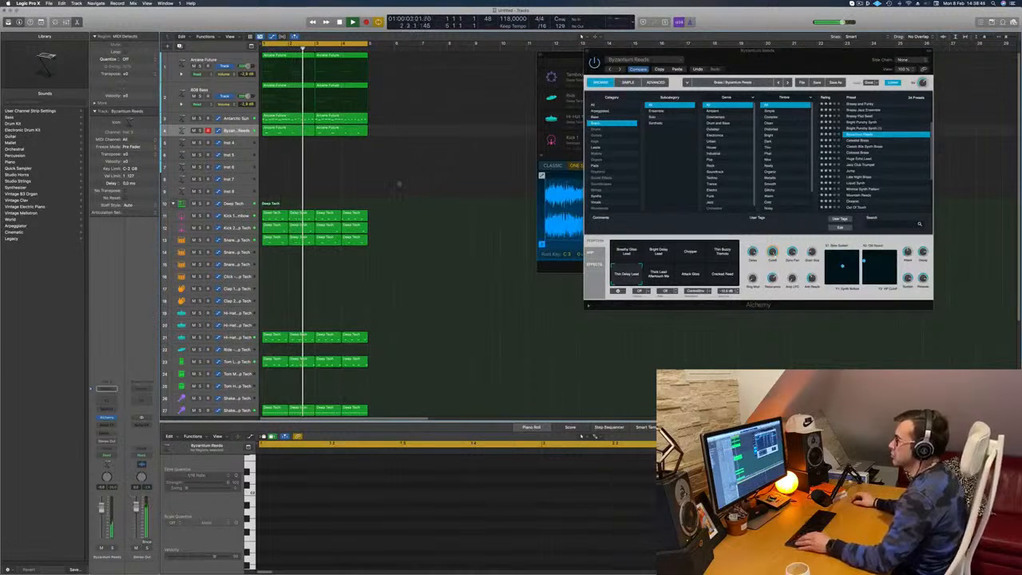
scroll(396, 183, down, 1)
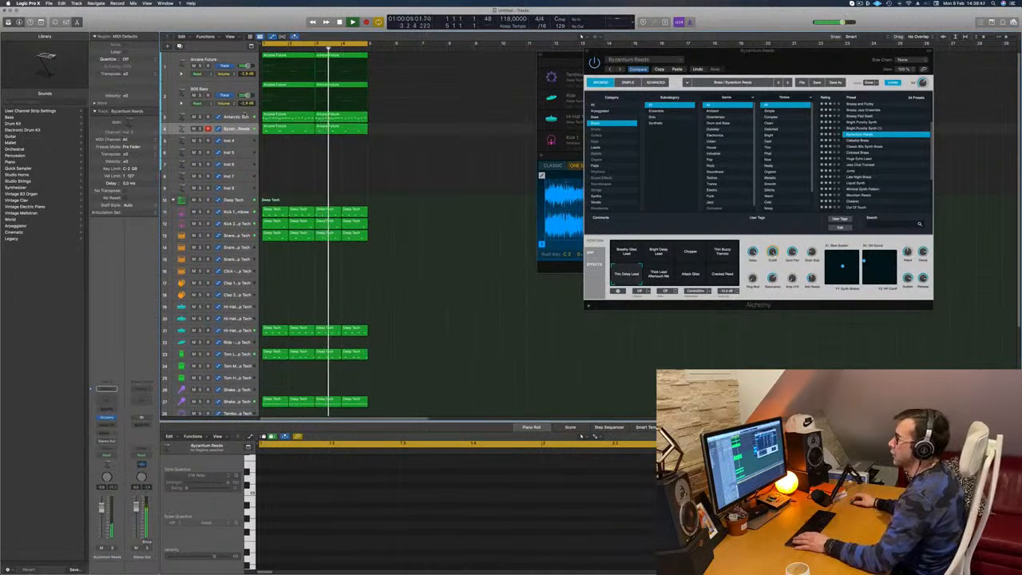
- Open the Antarctic Sun track's Alchemy instrument to review its preset and snapshot while the loop plays, and close it again
click(245, 116)
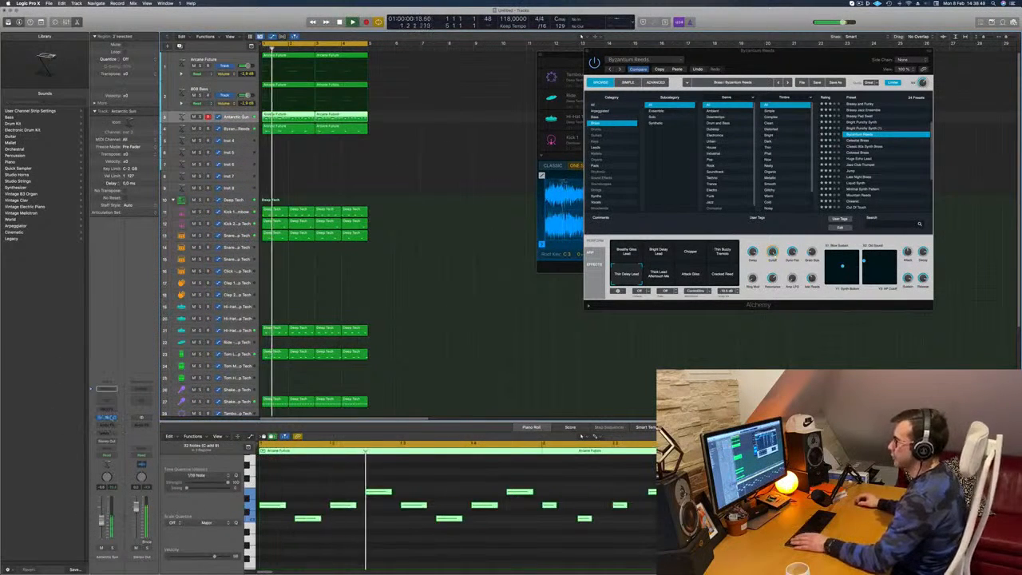
click(111, 418)
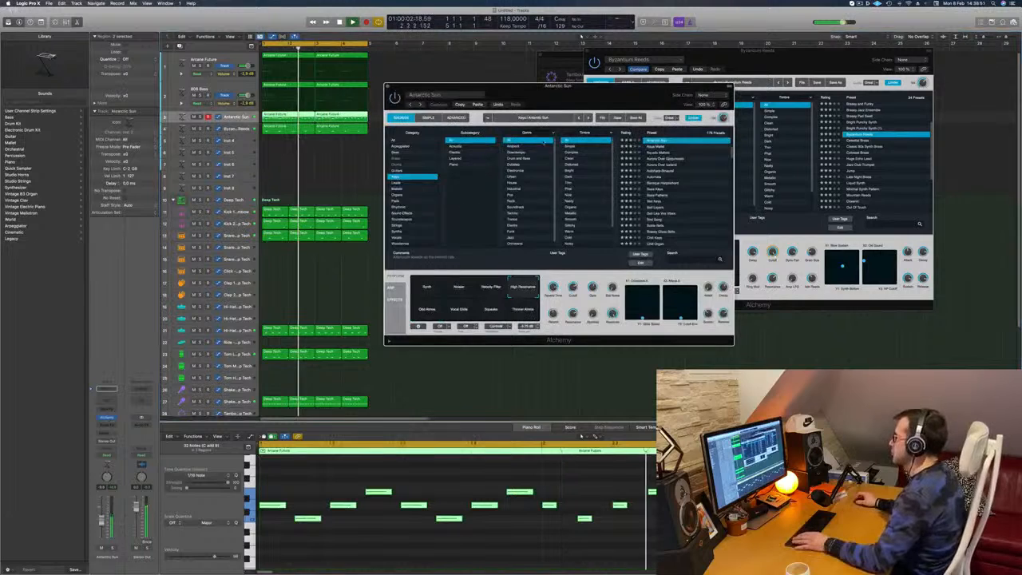
drag(619, 90, 608, 110)
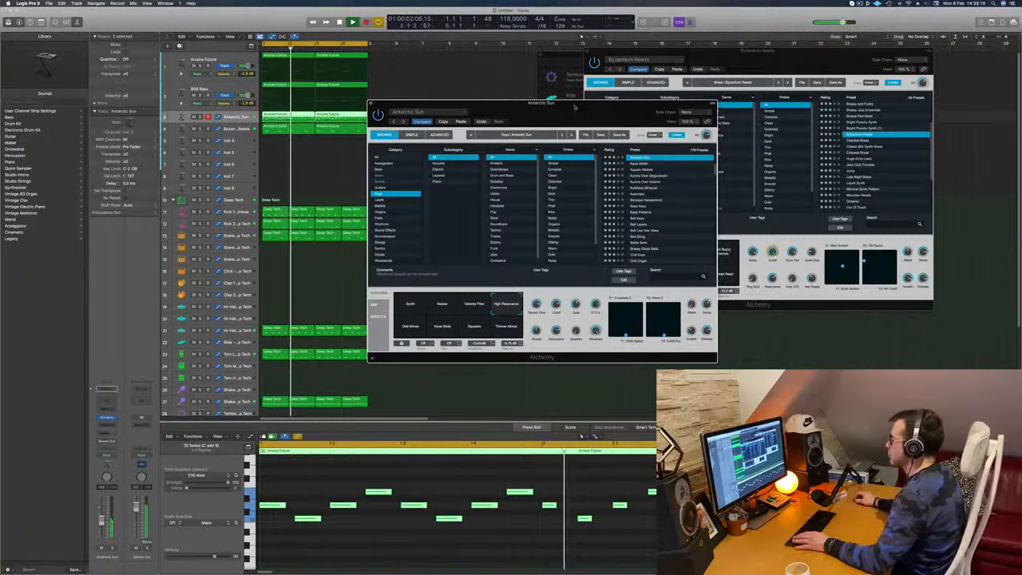
drag(373, 103, 406, 99)
click(405, 99)
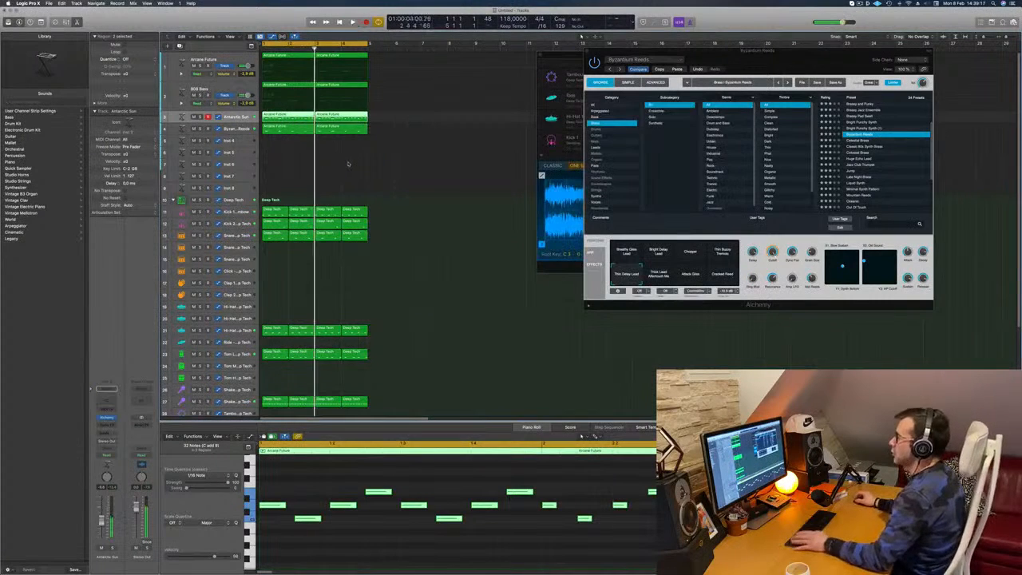
- Select all regions and repeat them three times so the groove fills 16 bars, ending at bar 17
click(350, 164)
key(Return)
key(super+a)
key(super+r)
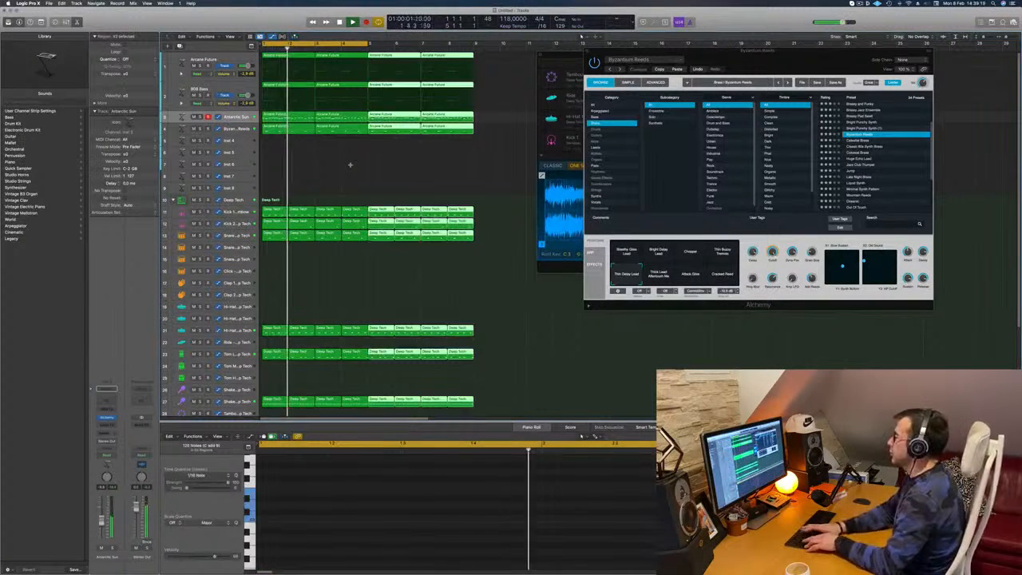
key(super+r)
key(super+r)
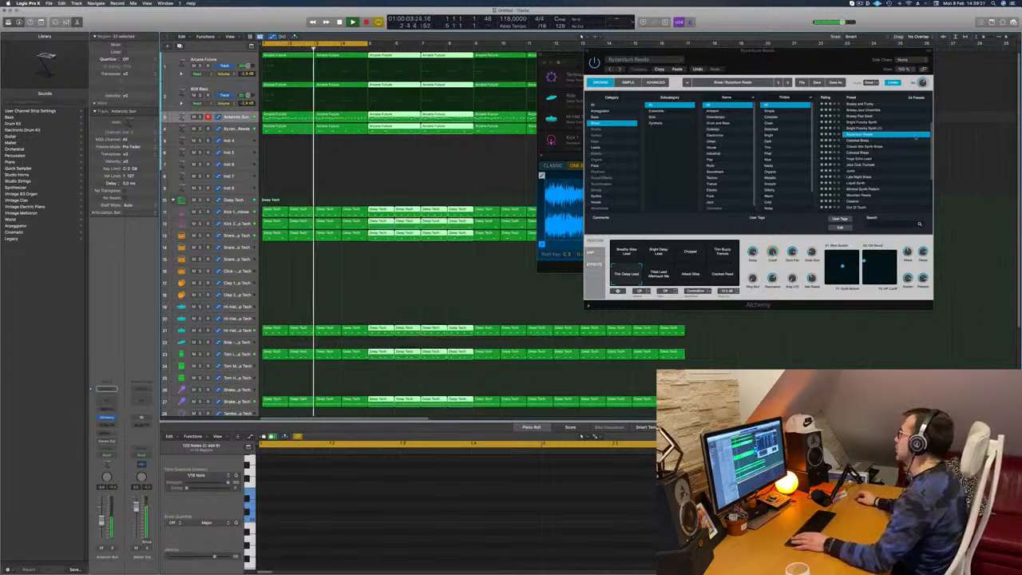
- Move the floating windows off the arrangement, extend the cycle range to bar 17 and play from the start
drag(758, 50, 915, 139)
drag(730, 55, 786, 272)
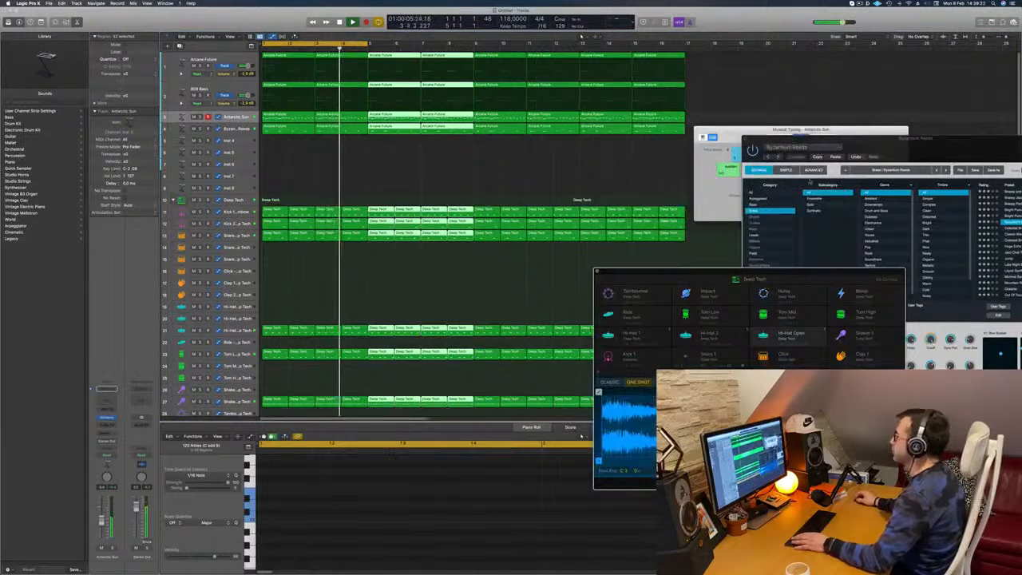
drag(801, 129, 882, 174)
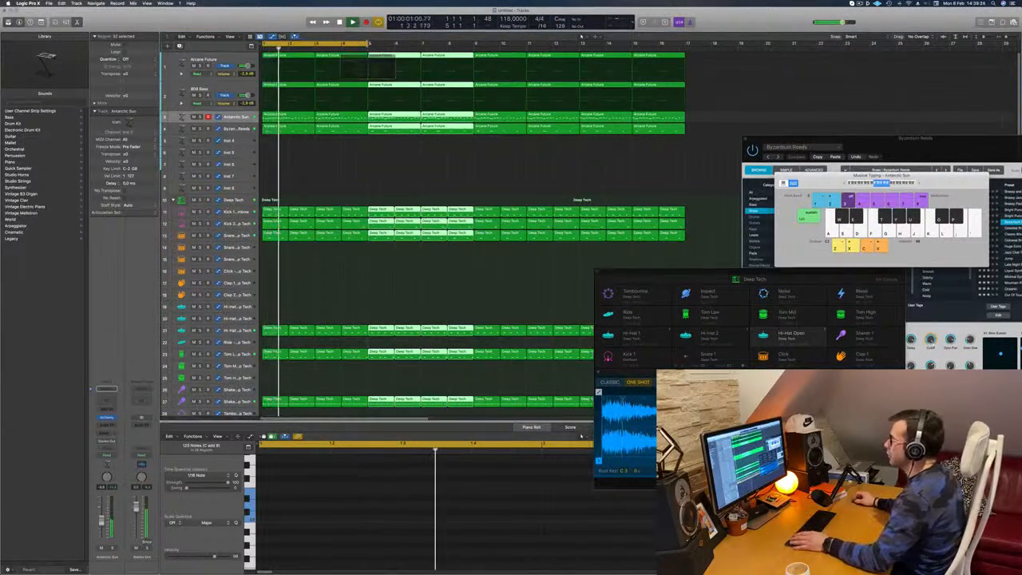
drag(369, 43, 685, 51)
key(Return)
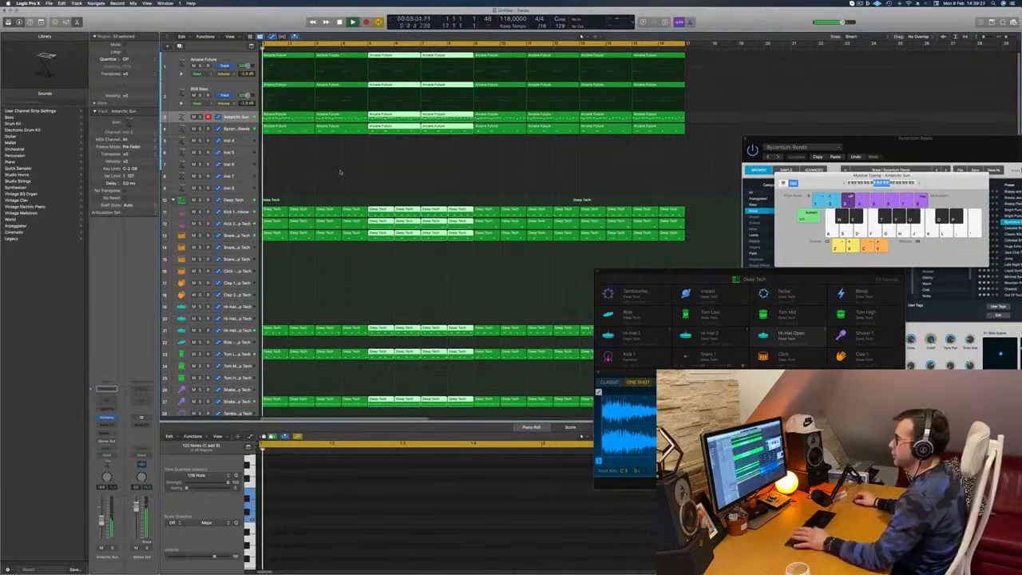
click(311, 166)
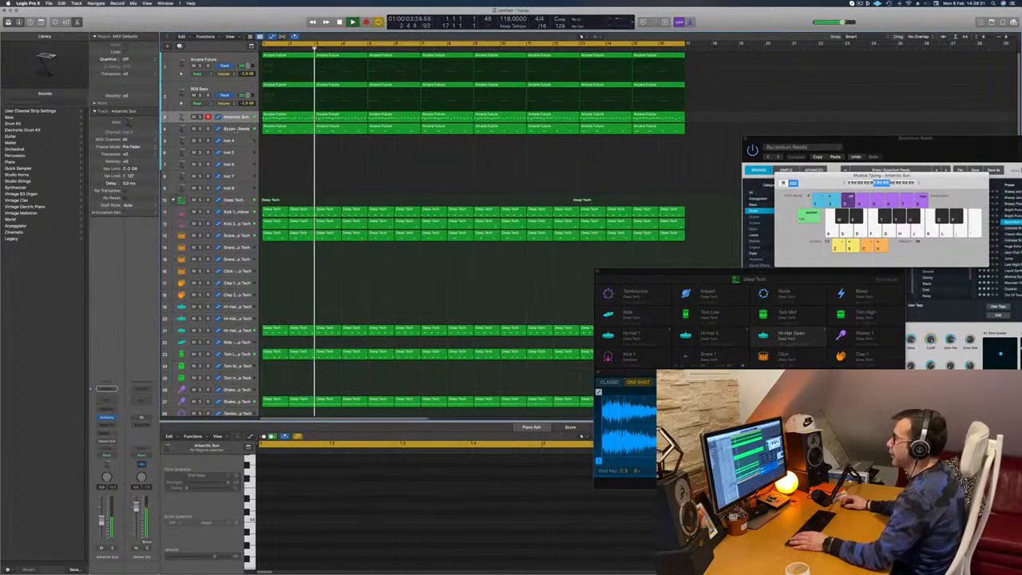
- Solo the Antarctic Sun and Byzantium Reeds tracks and listen to them from the start of the arrangement
key(s)
click(199, 129)
key(Return)
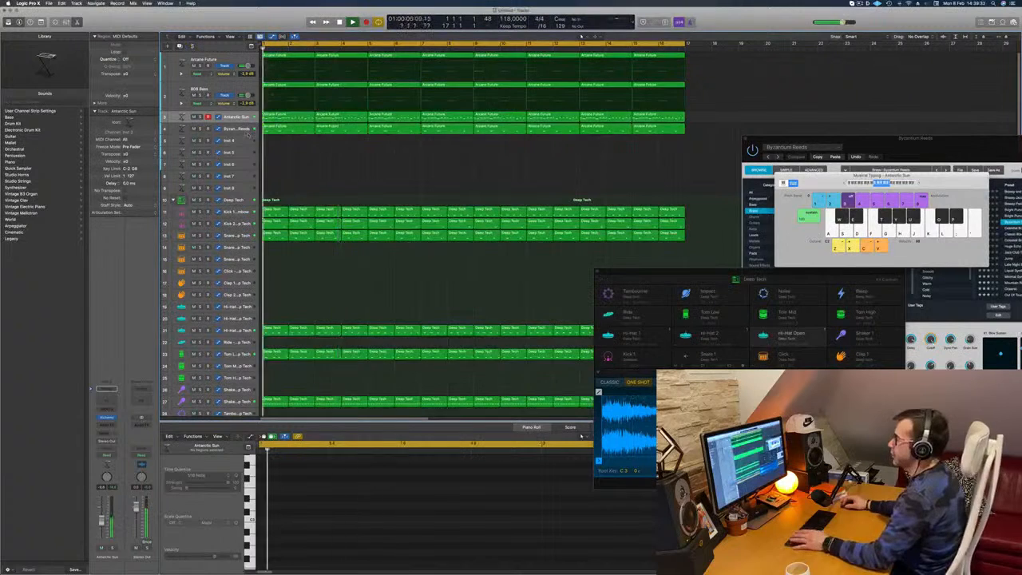
click(237, 129)
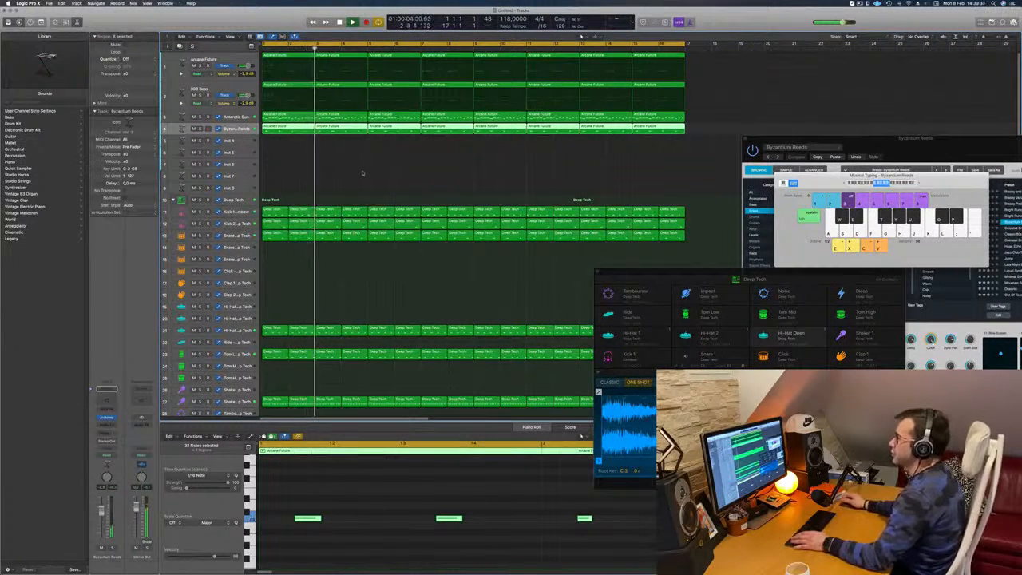
key(Return)
- Open Alchemy on the Inst 4 track and add a send from that track to Bus 7
key(Down)
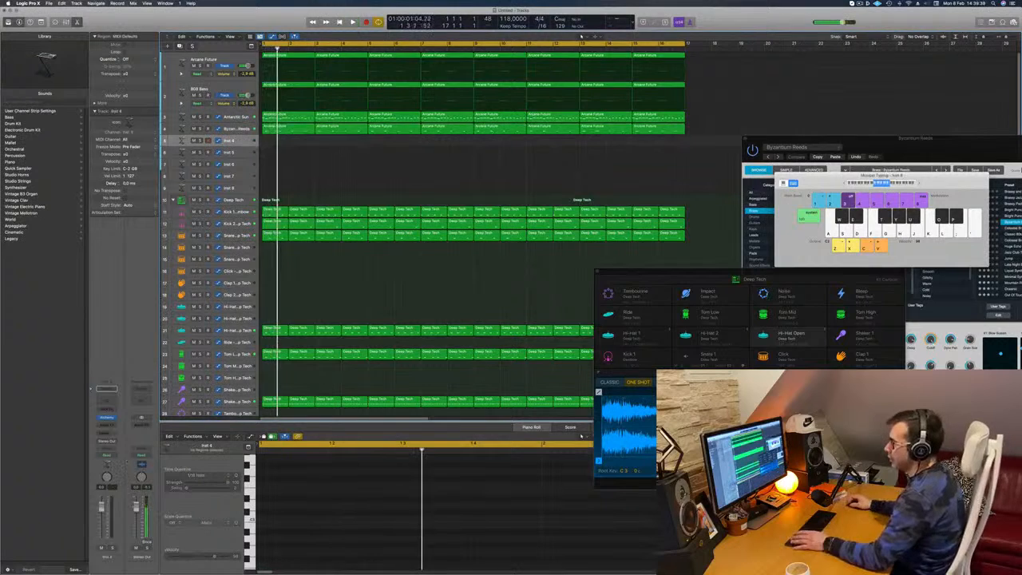
click(111, 418)
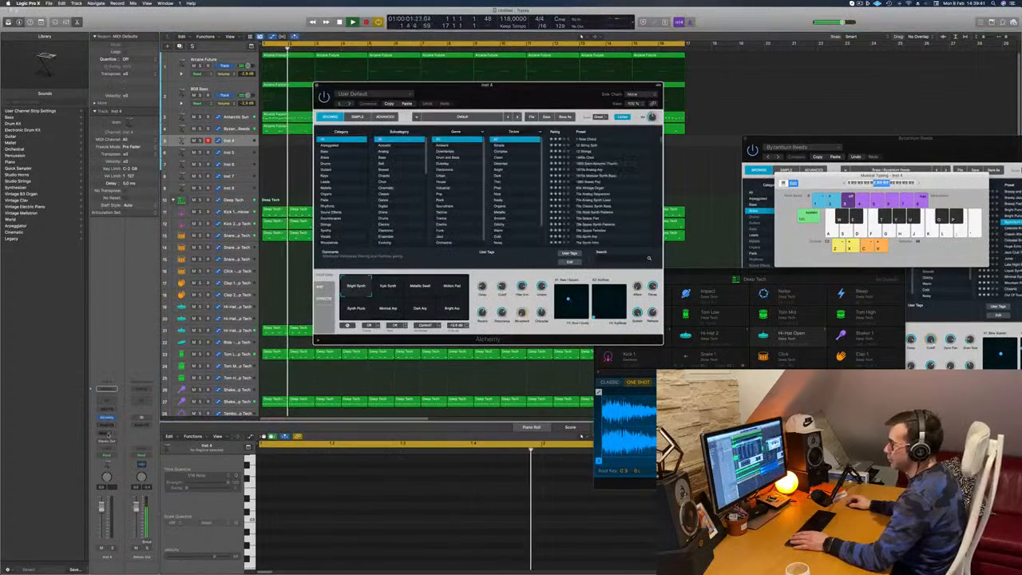
click(110, 433)
mouse_move(111, 442)
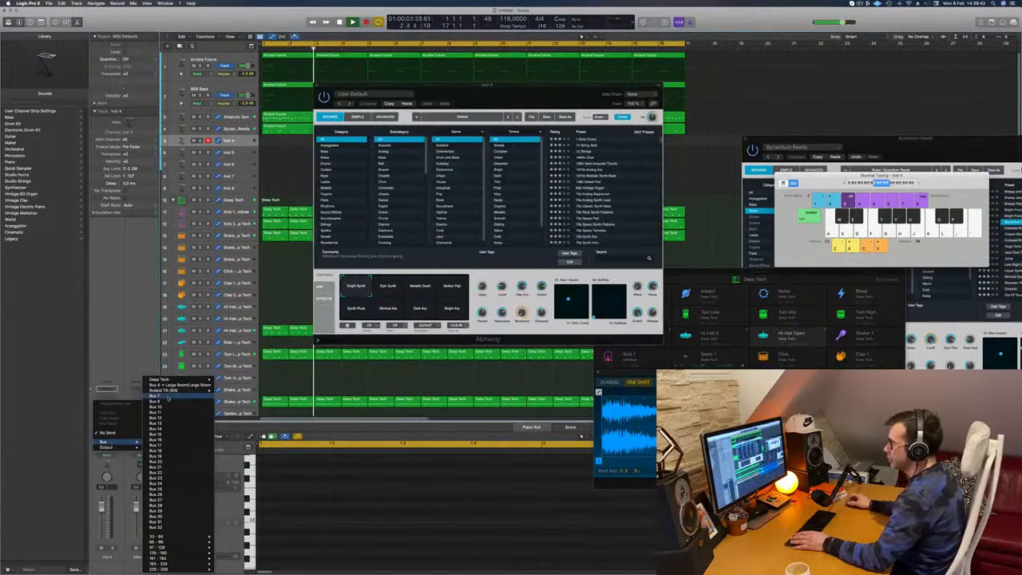
click(168, 393)
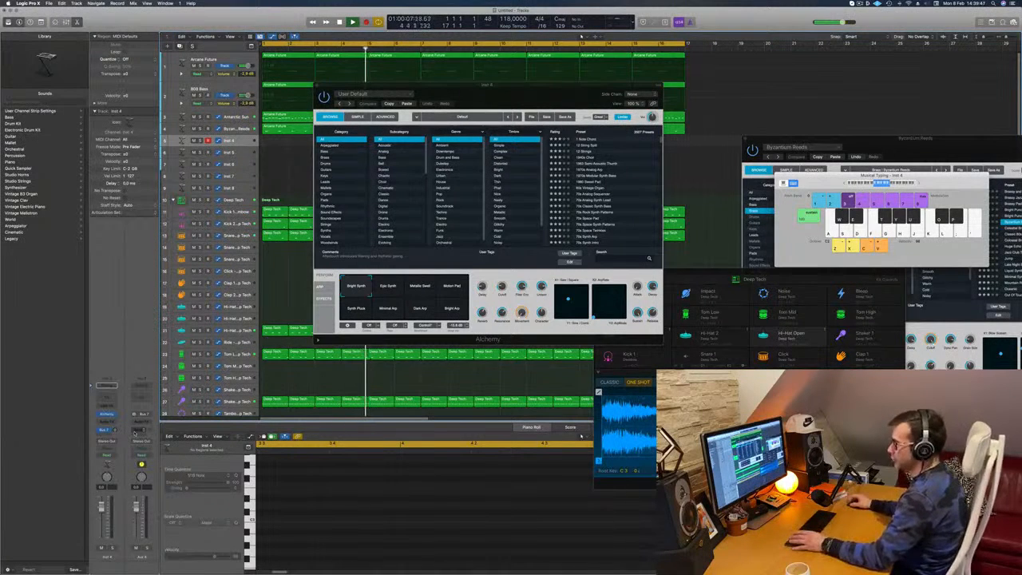
- Insert a stereo SilverVerb on the Bus 7 aux channel and load its grandiose preset
click(142, 424)
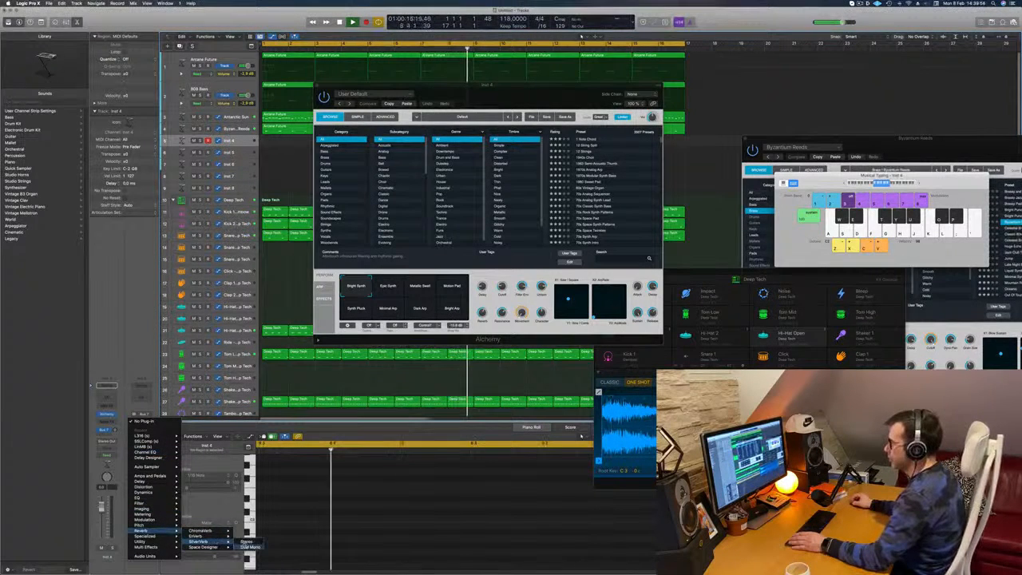
click(247, 543)
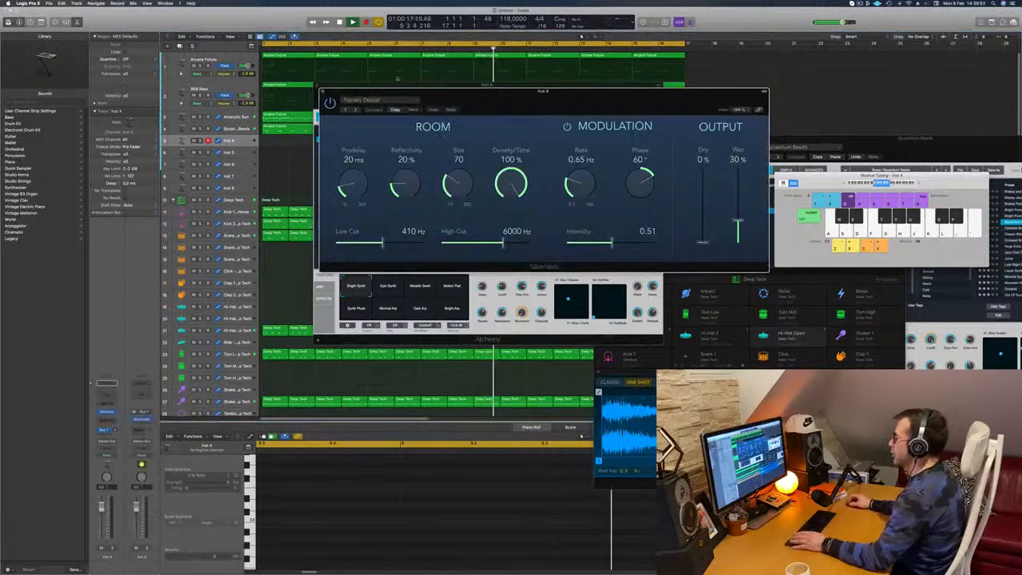
click(389, 101)
click(381, 217)
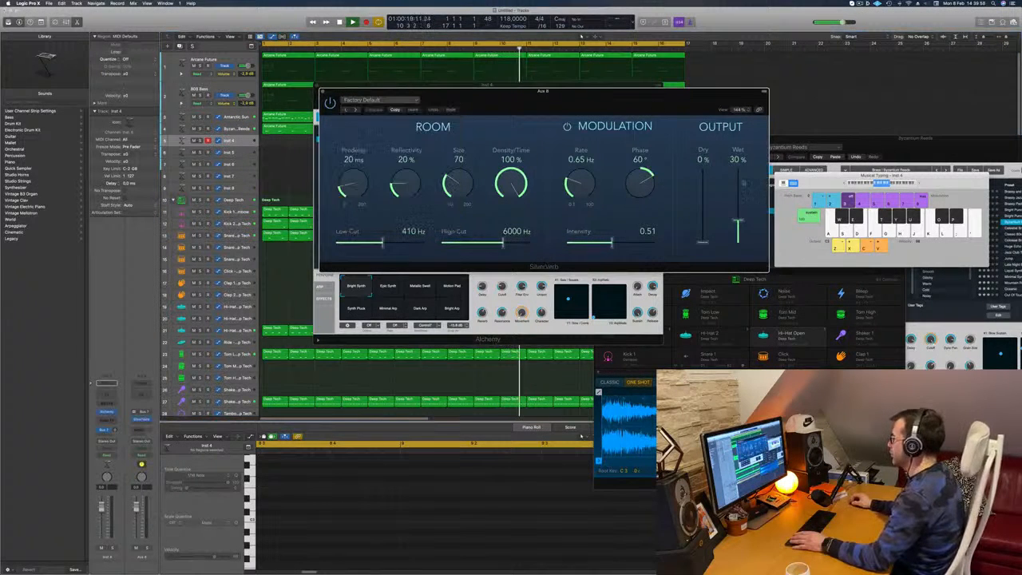
drag(651, 101, 792, 99)
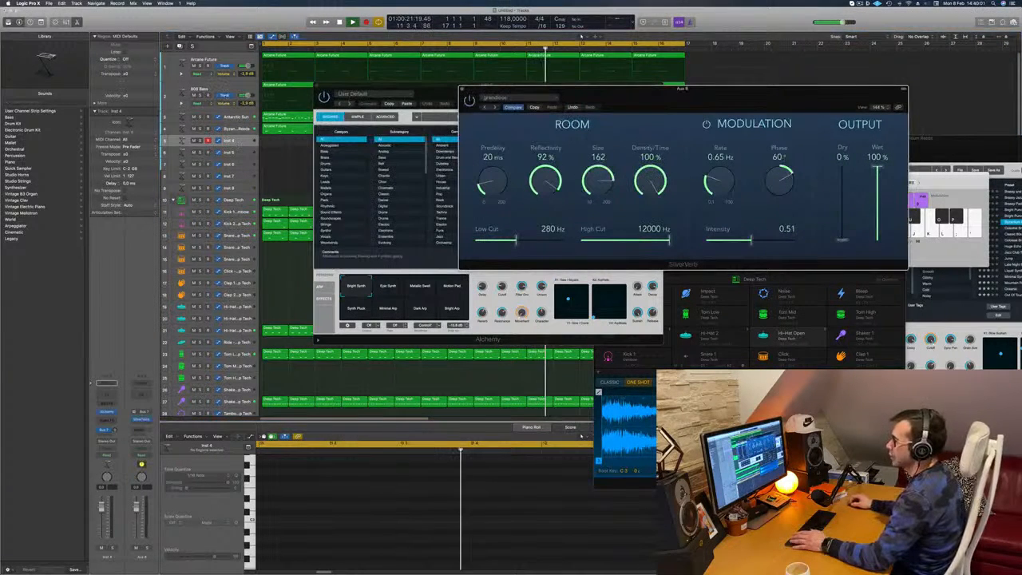
- Rearrange the SilverVerb and Alchemy windows and load the Electro Sweeper pad preset in Alchemy on the Inst 4 track
click(108, 412)
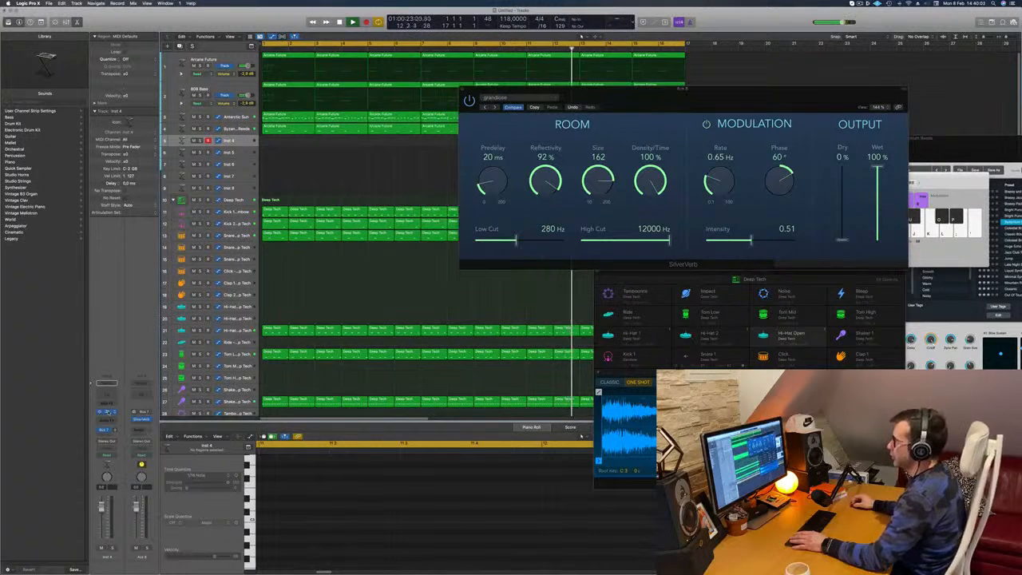
drag(706, 99, 875, 103)
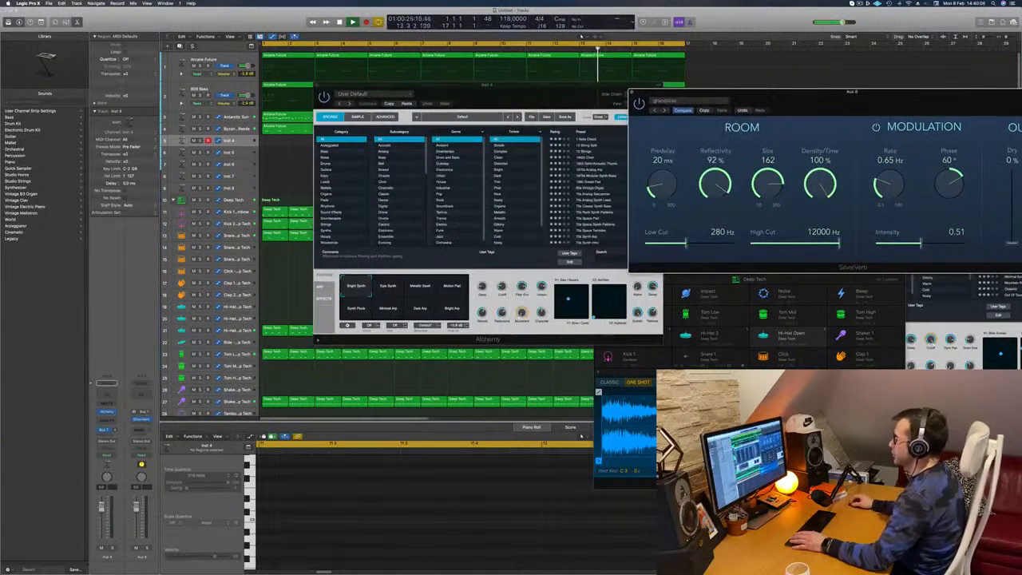
drag(537, 94, 494, 137)
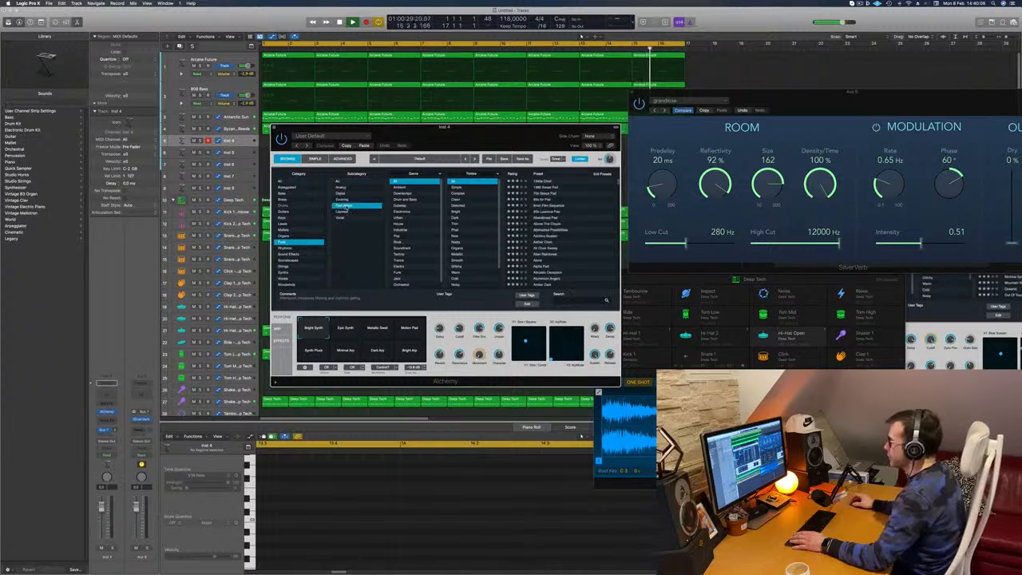
scroll(565, 221, down, 4)
click(552, 224)
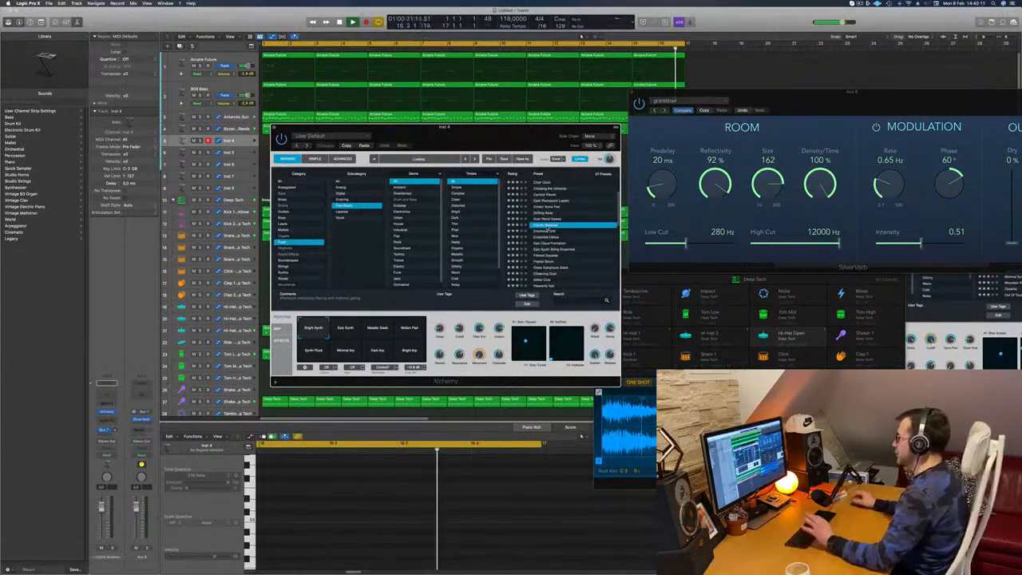
- Open Musical Typing beside the Alchemy window and try out notes on the Electro Sweeper pad in a higher octave
drag(480, 136, 697, 135)
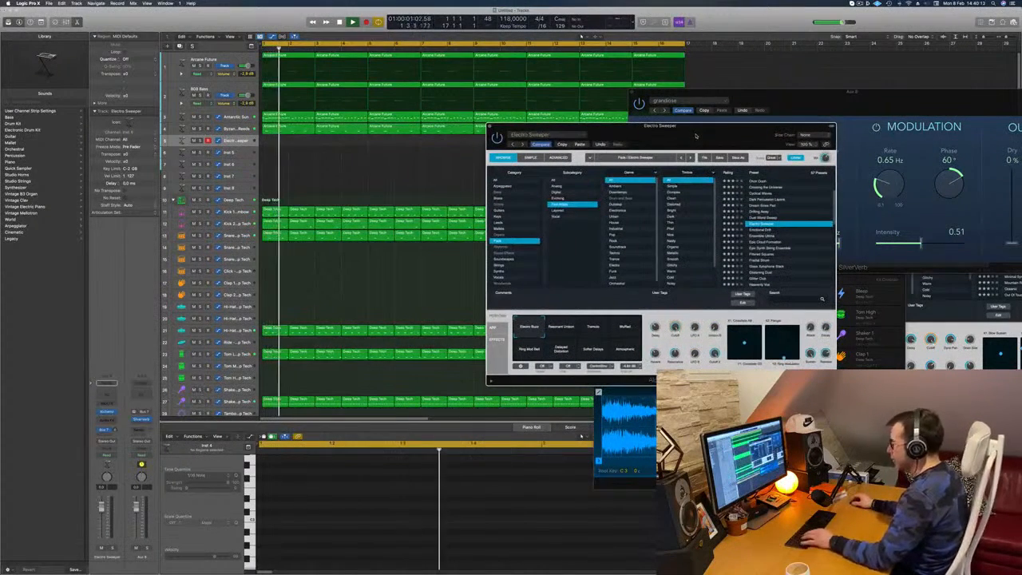
drag(776, 134, 498, 163)
key(super+k)
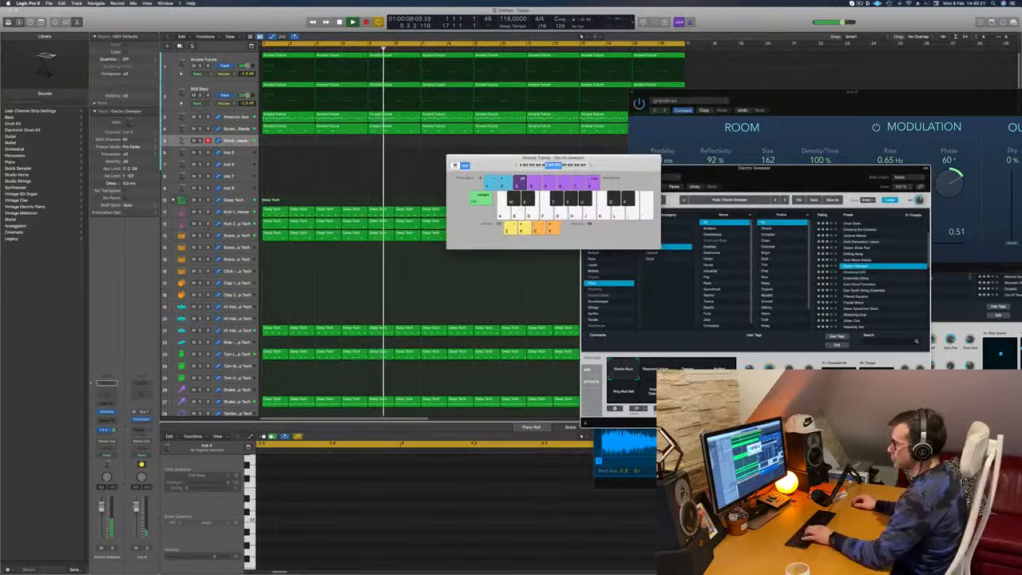
key(g)
key(f)
key(h)
key(j)
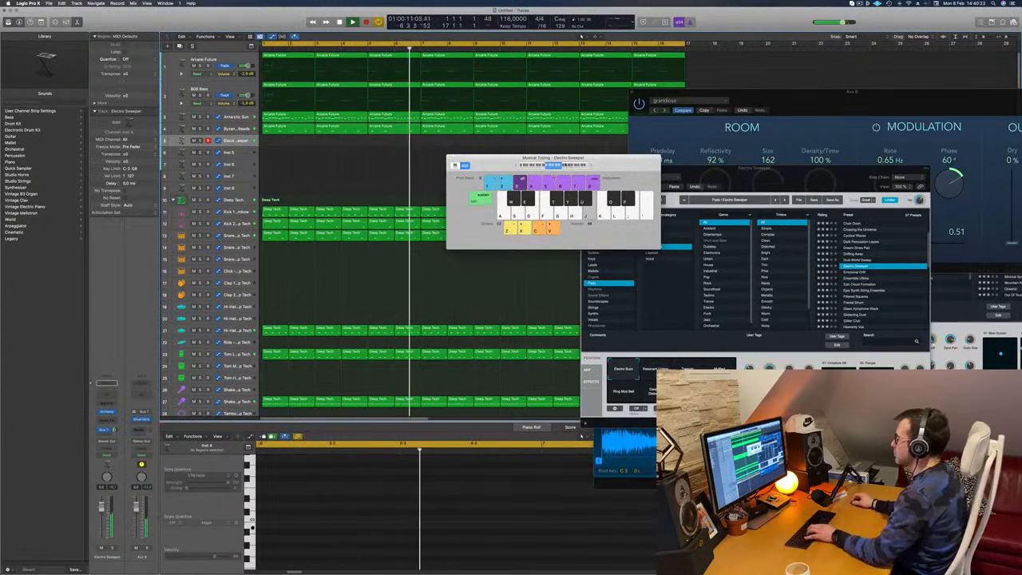
click(563, 165)
key(g)
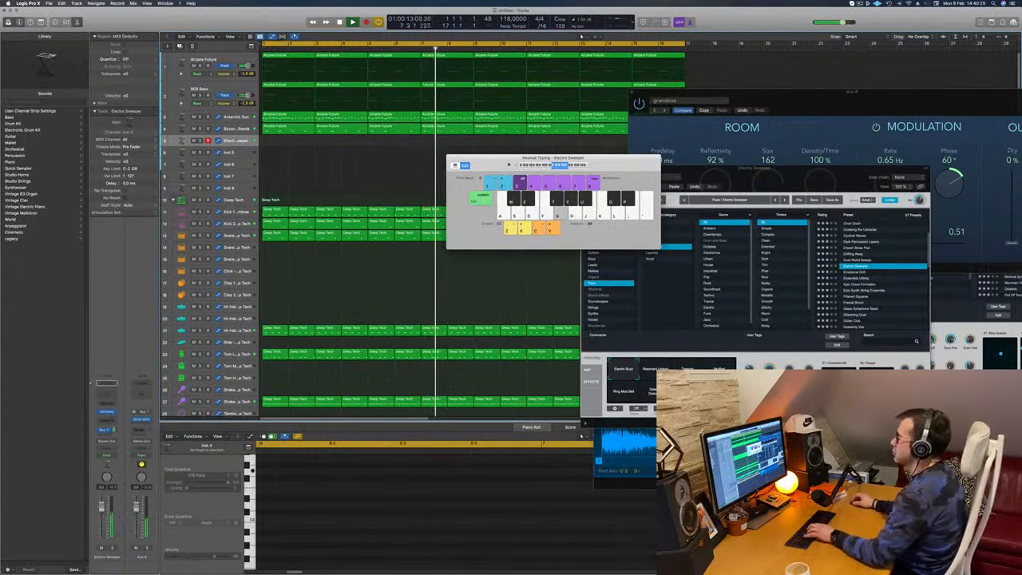
drag(508, 165, 581, 154)
key(d)
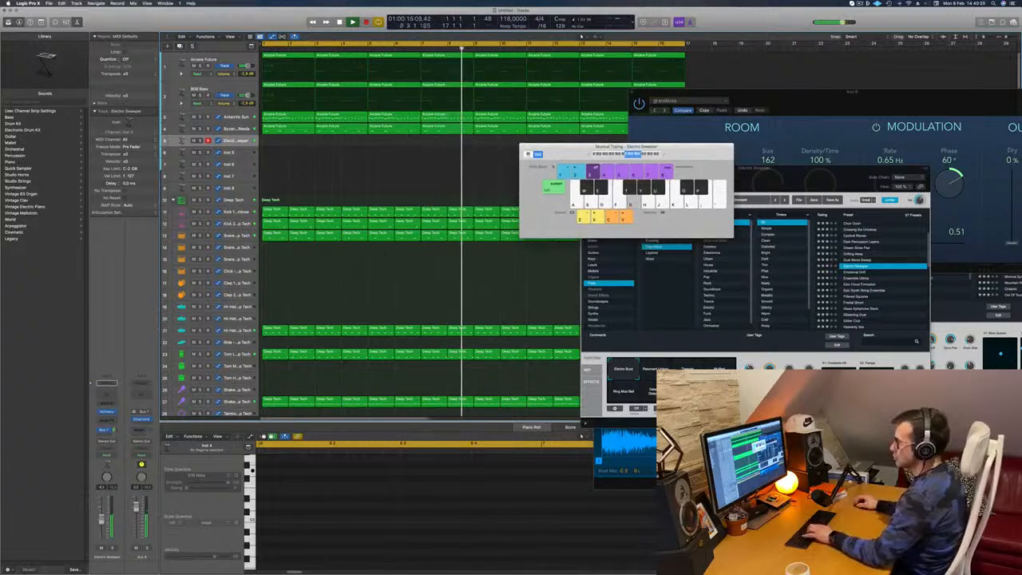
- Try the Tremolo variation of Electro Sweeper, choose Muffled instead, and move the Alchemy window clear of Musical Typing
drag(810, 169, 780, 78)
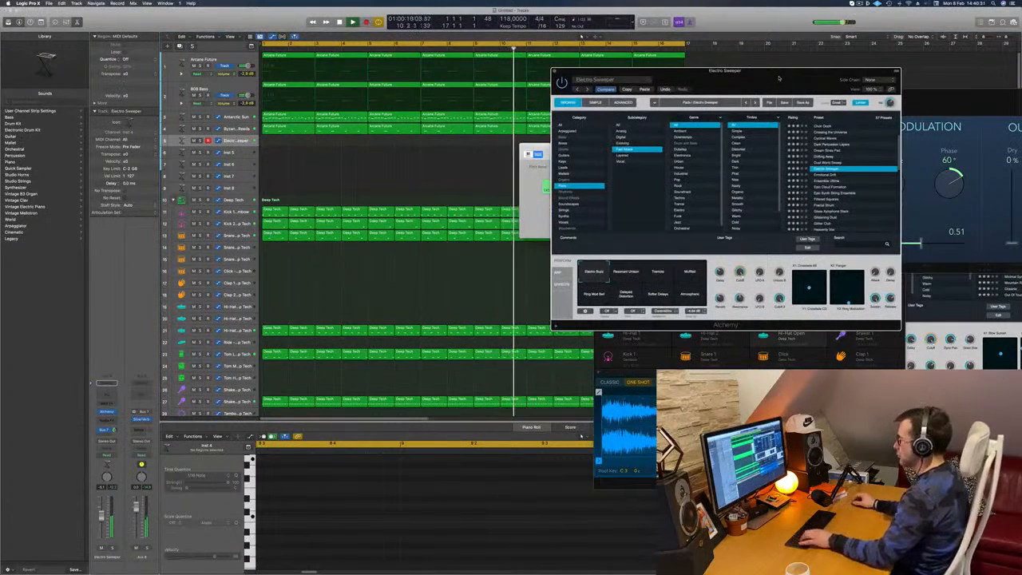
drag(791, 79, 750, 109)
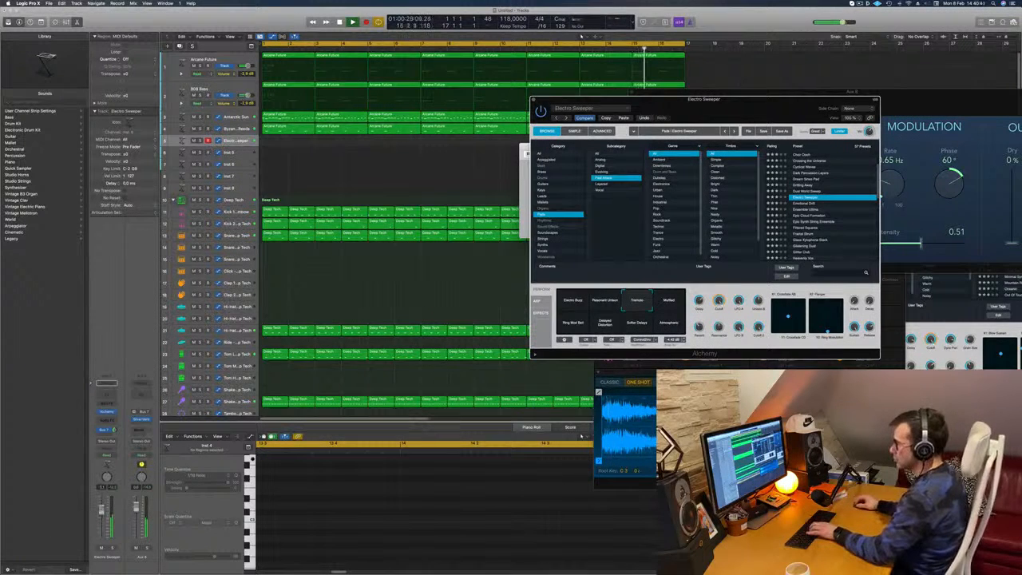
click(400, 144)
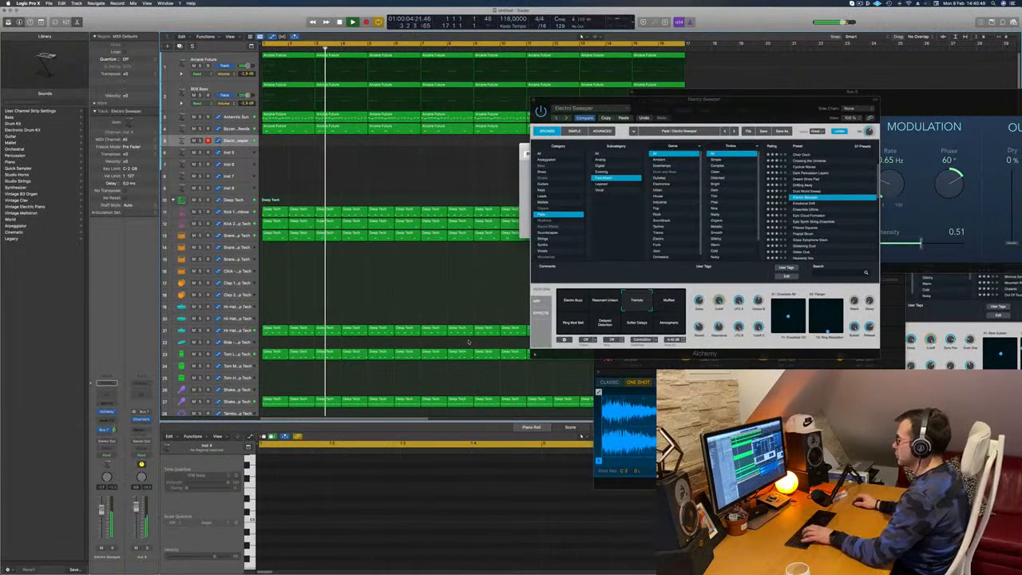
click(656, 305)
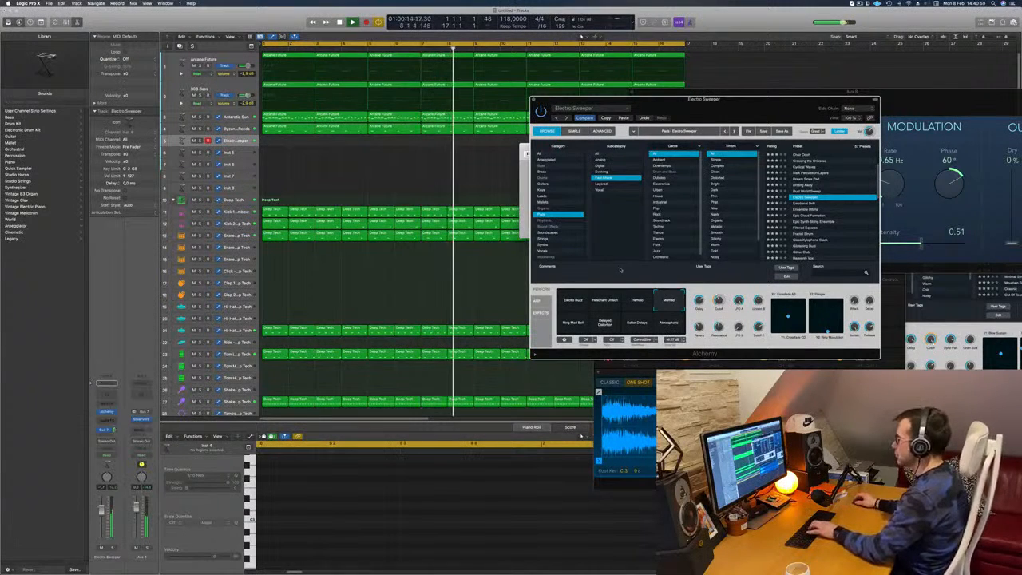
drag(815, 101, 951, 99)
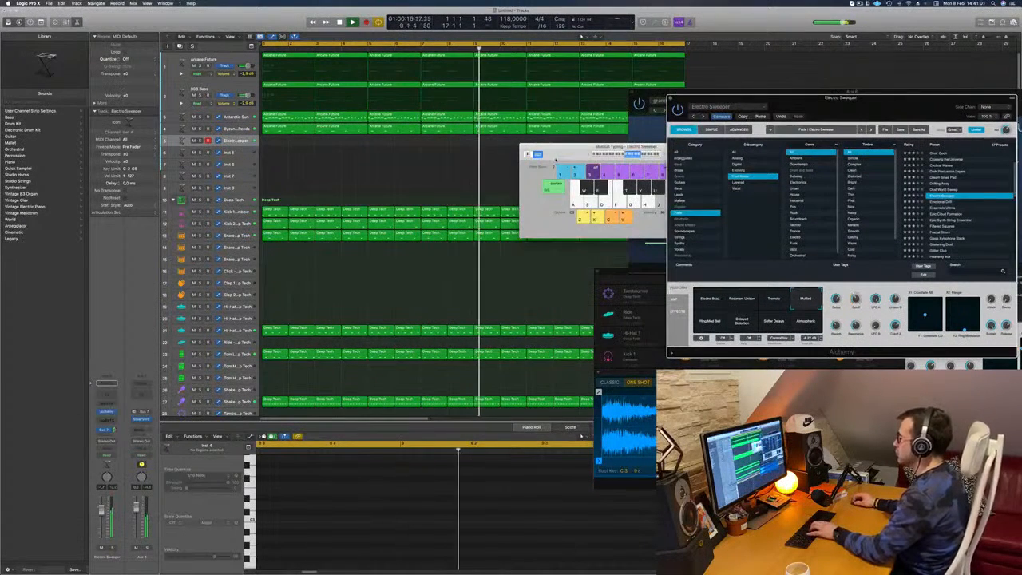
drag(657, 154, 648, 154)
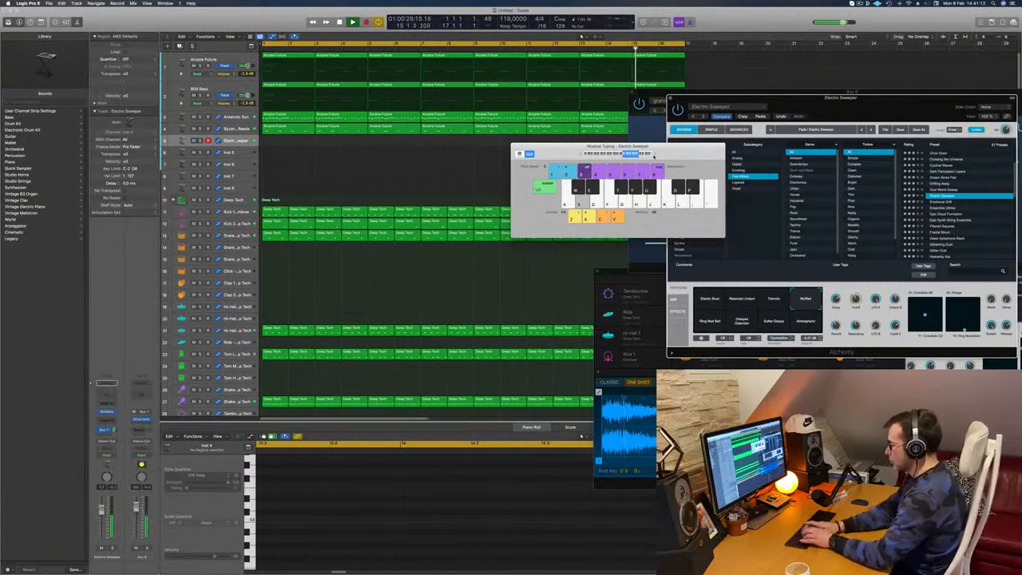
- Record a pad line of F, E and D notes on the Electro Sweeper track from bar 1 to about bar 15
key(r)
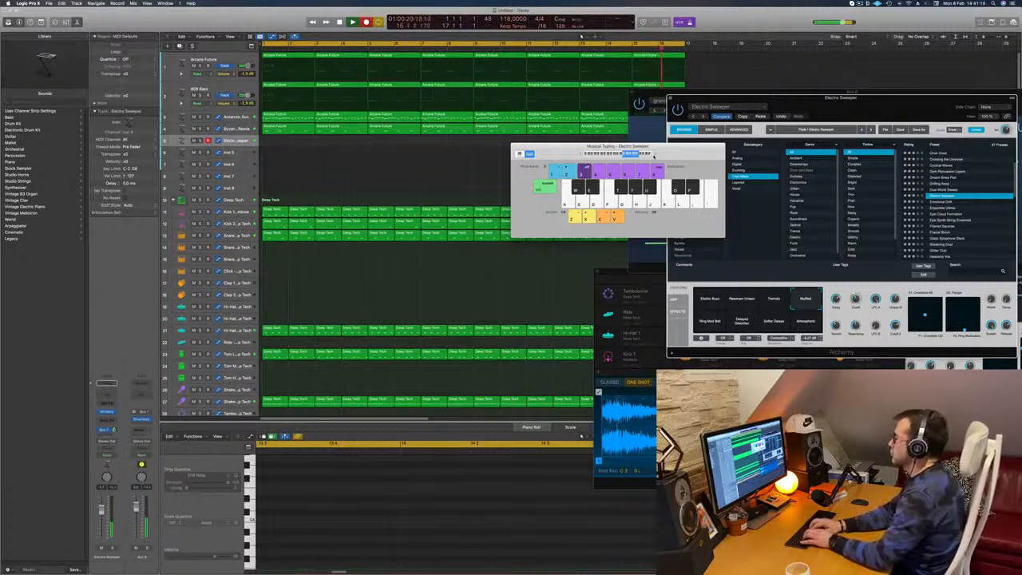
key(f)
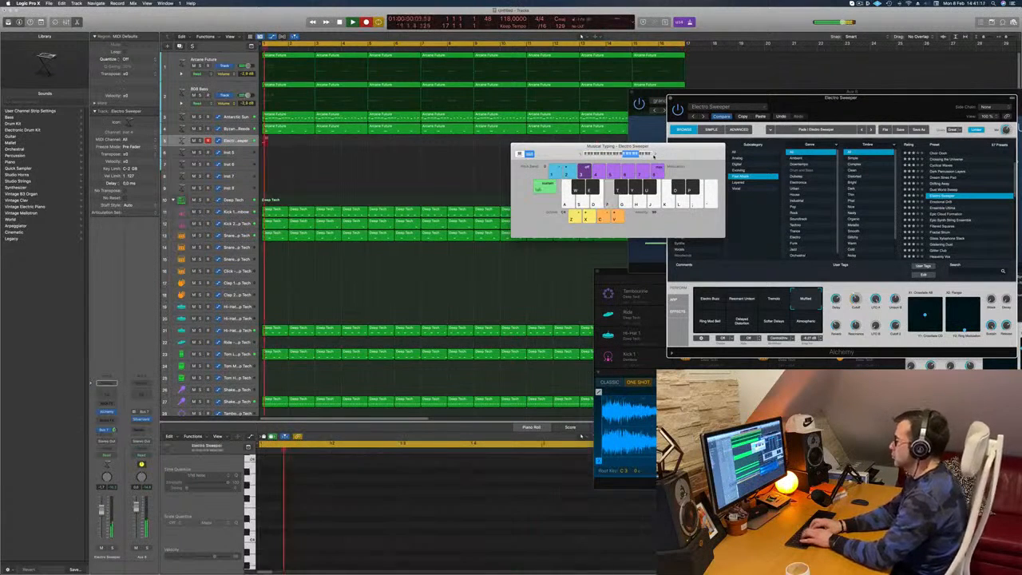
key(d)
key(s)
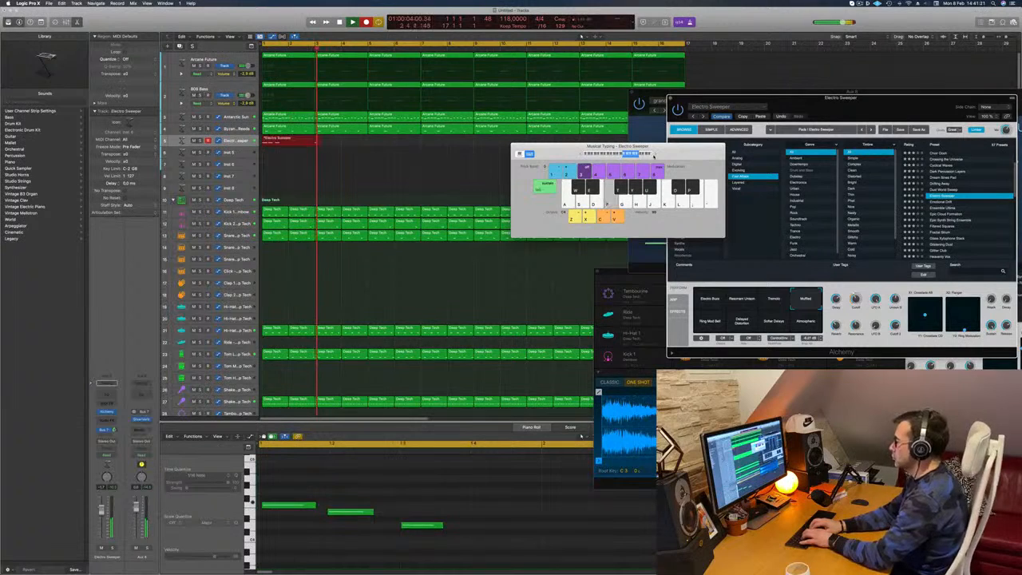
key(d)
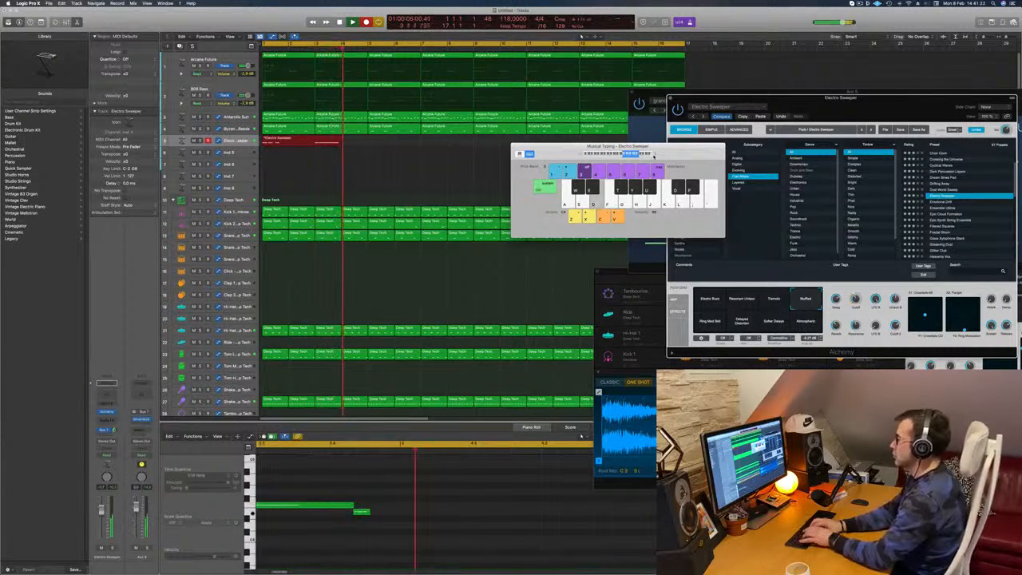
key(s)
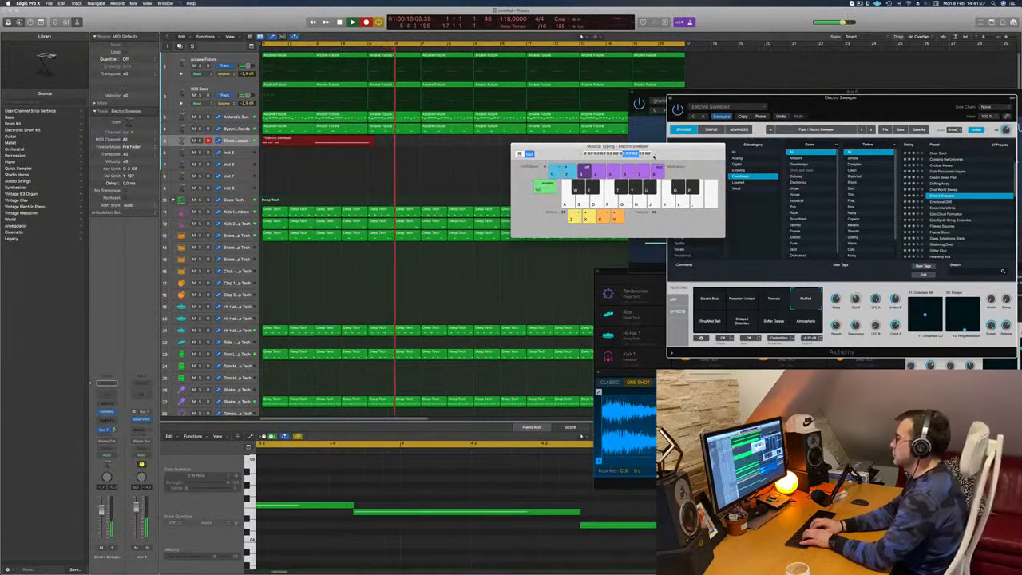
key(f)
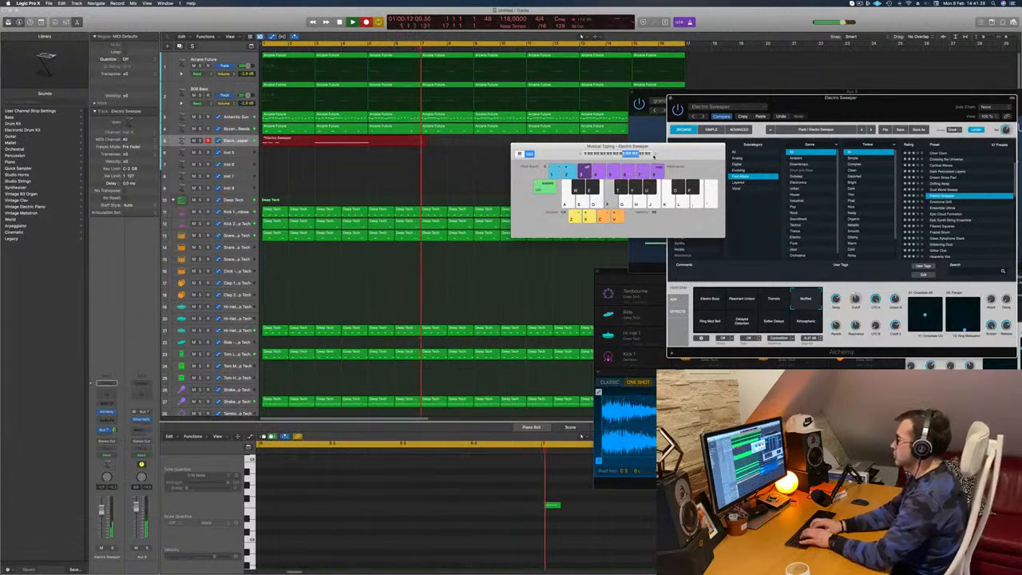
key(d)
key(s)
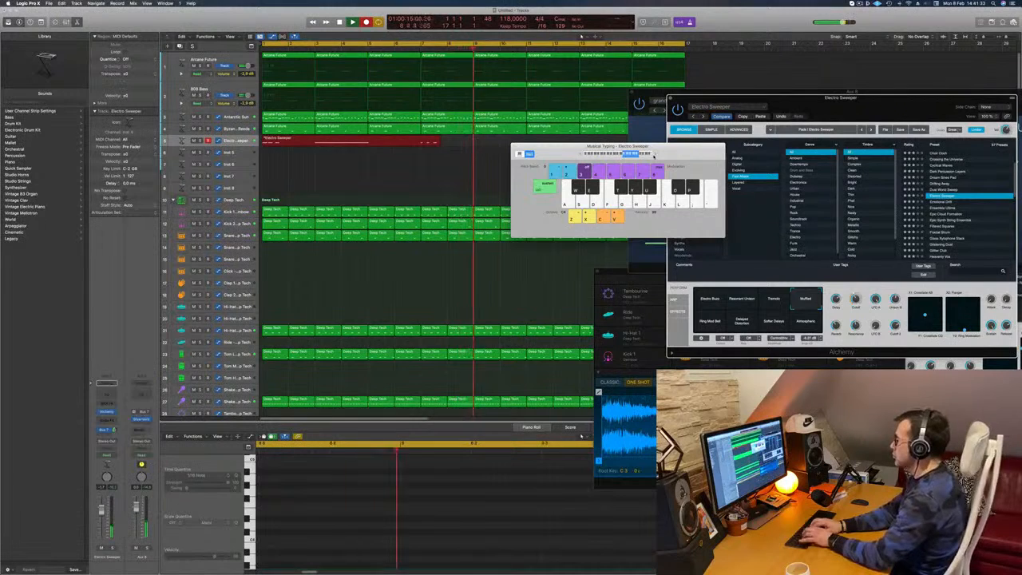
key(s)
key(d)
key(f)
key(d)
key(s)
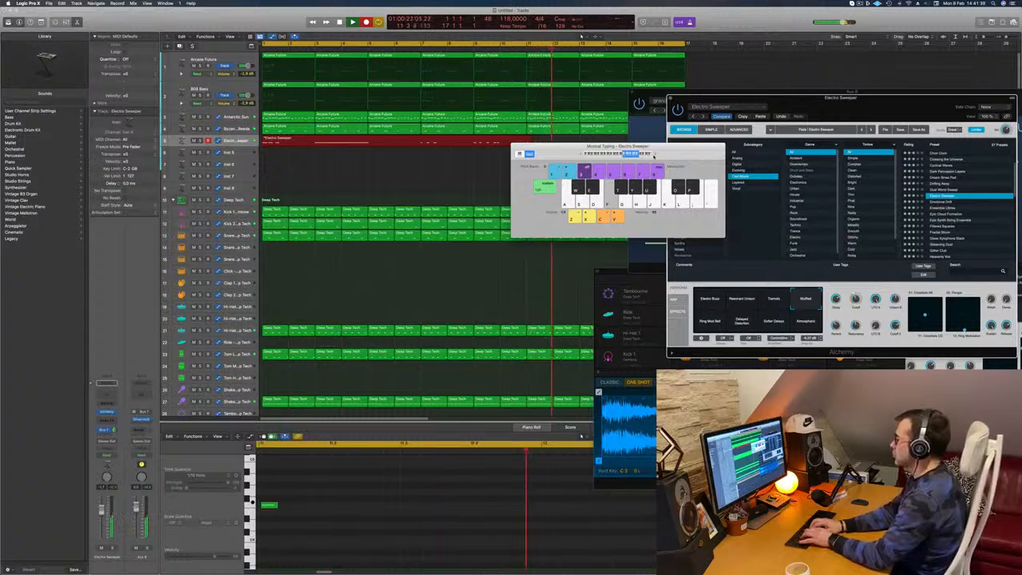
key(d)
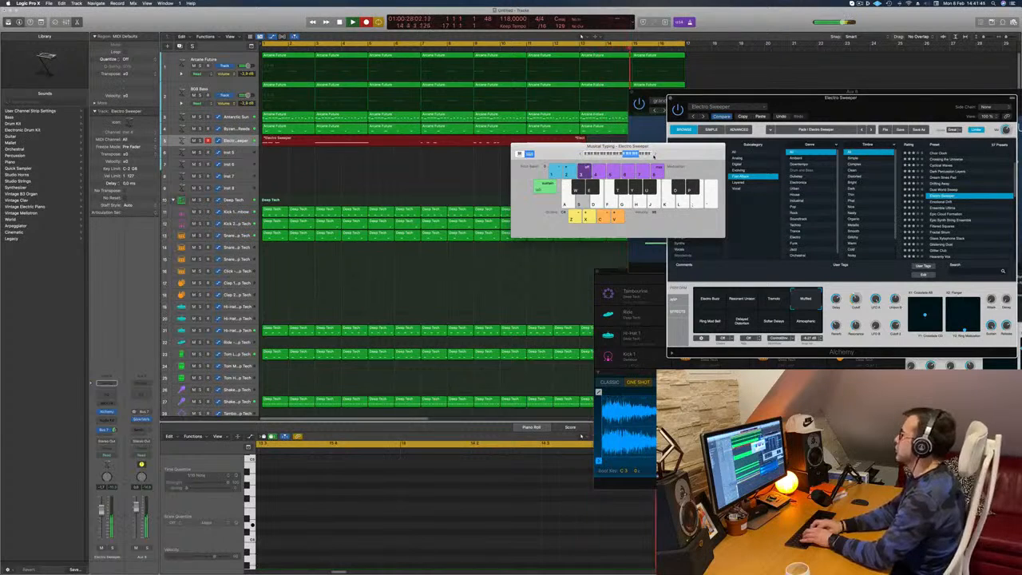
key(space)
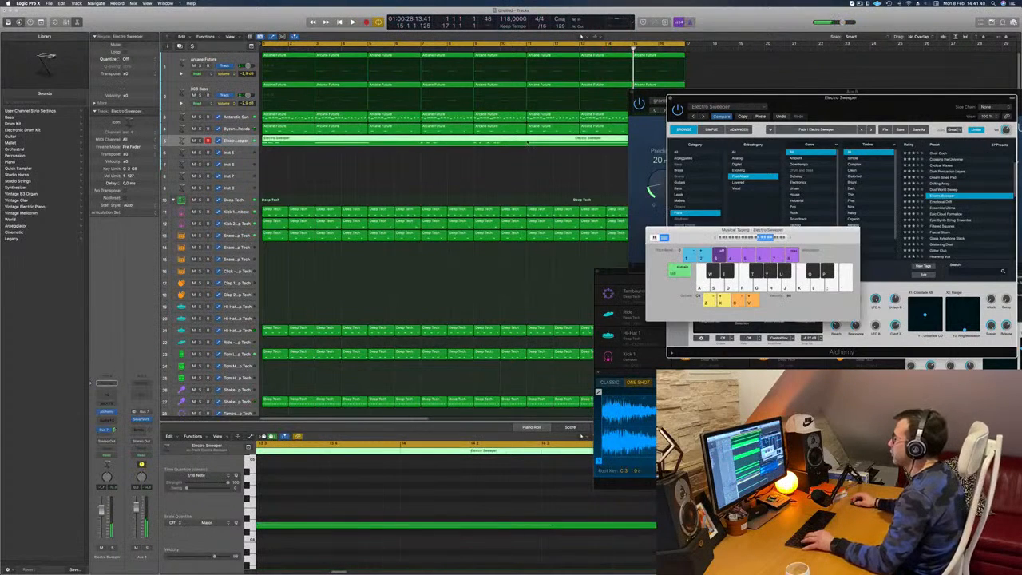
- Delete the Electro Sweeper region covering bars 1 to 11, move the remaining region to bar 1 and play it
click(527, 143)
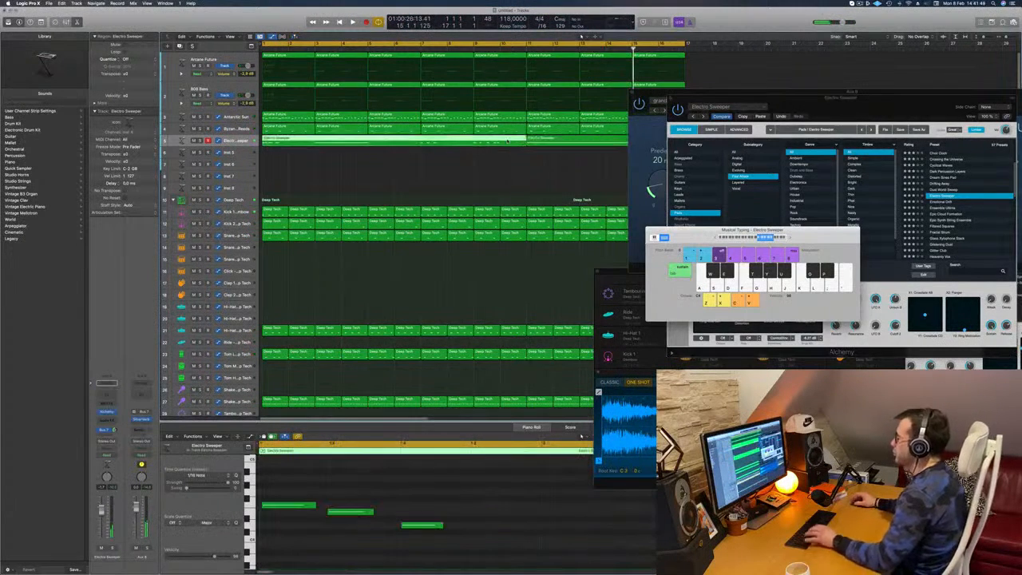
key(Delete)
drag(565, 142, 299, 150)
key(space)
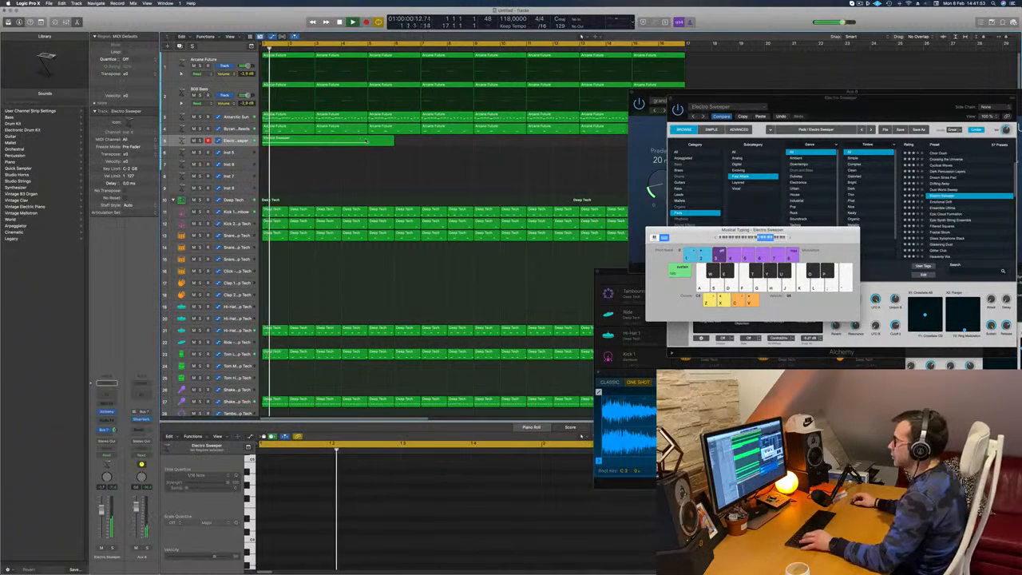
- Split the Electro Sweeper region at bar 5, splitting overlapping notes, and remove the remainder so only bars 1 to 4 are kept
click(366, 148)
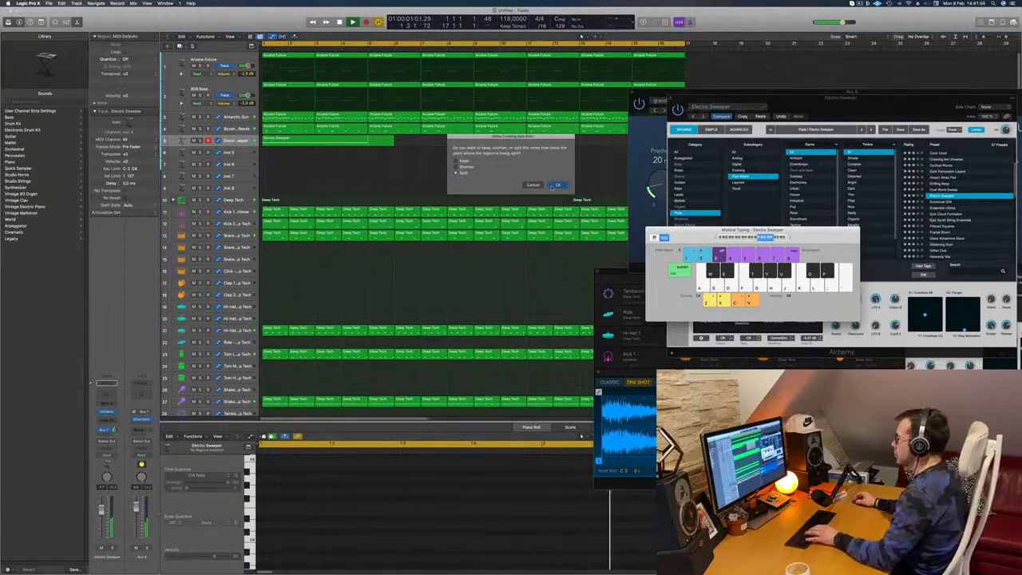
click(556, 184)
click(336, 141)
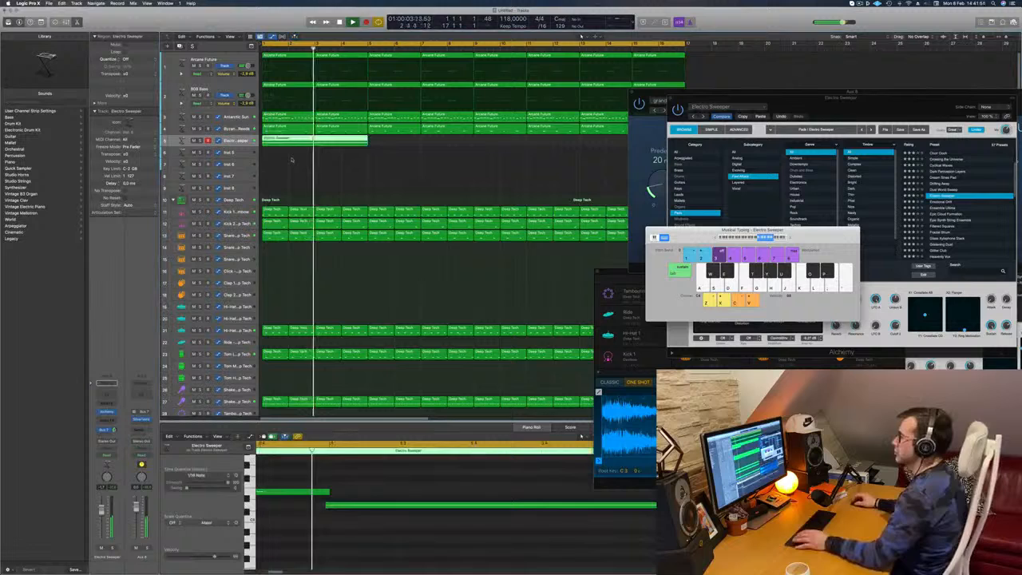
- Play from the start and select all notes of the shortened Electro Sweeper region in the Piano Roll
key(Return)
click(348, 524)
key(super+a)
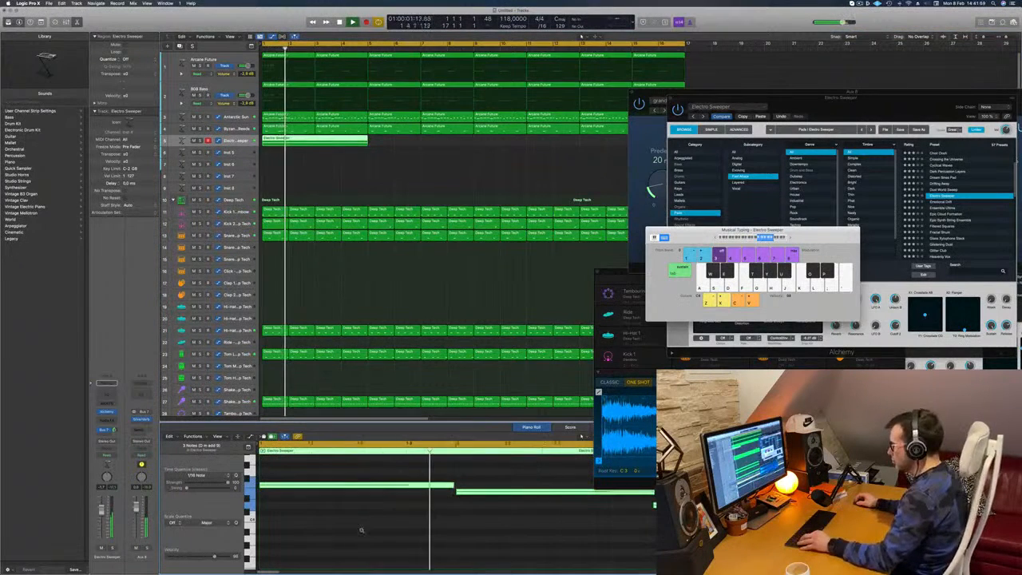
click(328, 148)
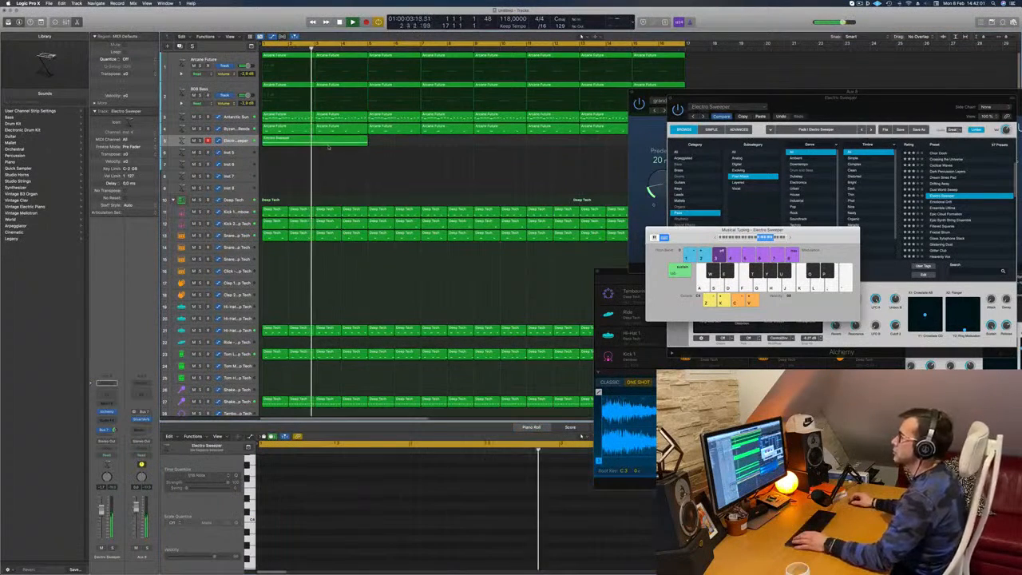
- Copy the four-bar Electro Sweeper region repeatedly along its track so the pad fills the arrangement up to bar 17
click(328, 142)
drag(328, 142, 440, 147)
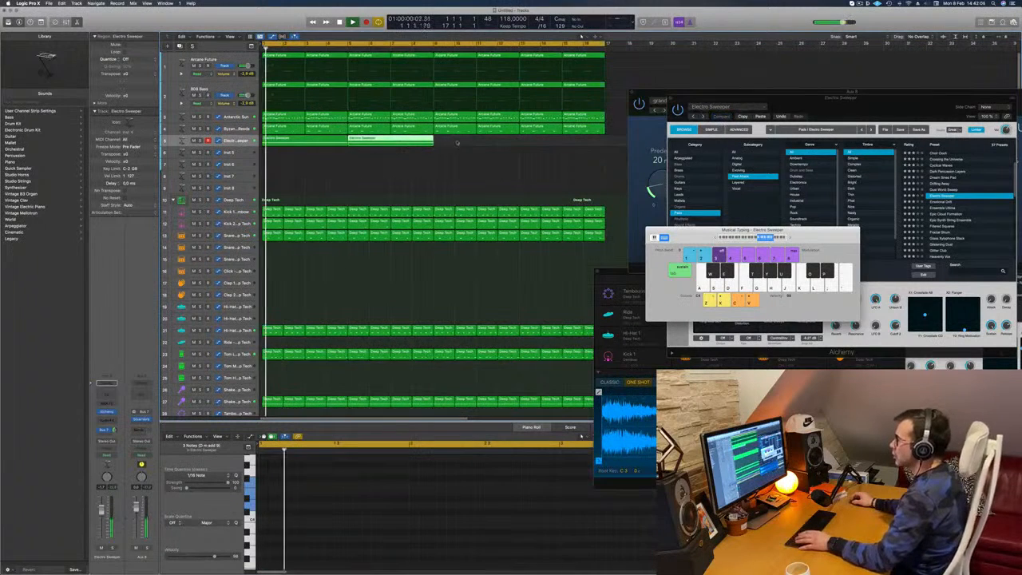
drag(400, 145, 569, 145)
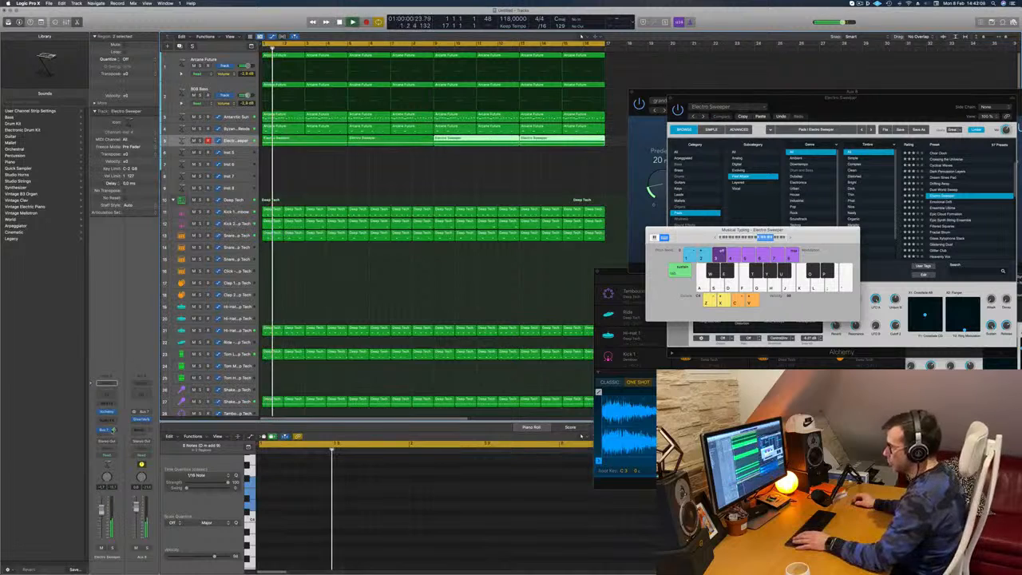
- Toggle the Electro Sweeper track's Alchemy window and leave it closed
click(106, 412)
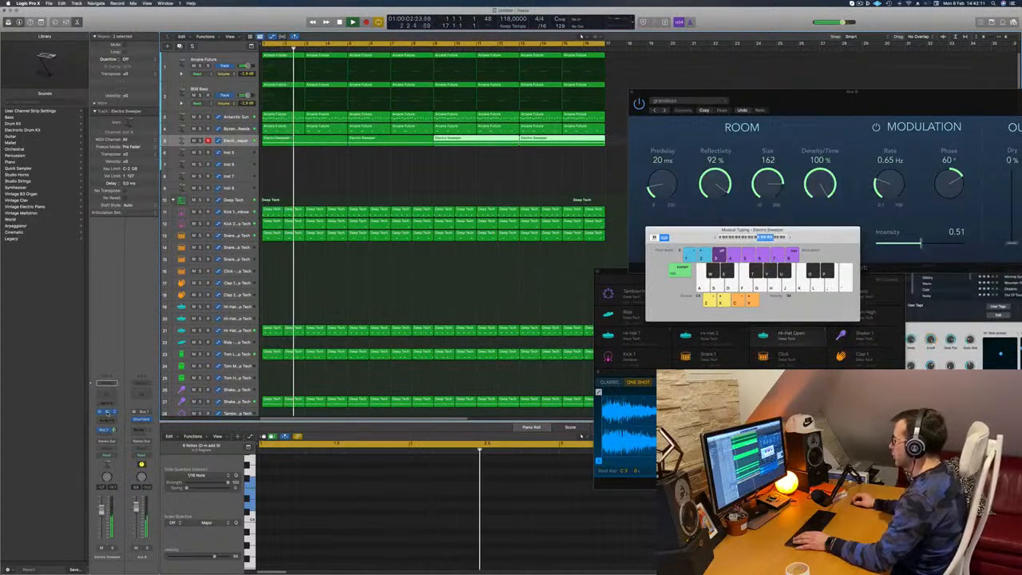
click(106, 412)
click(106, 412)
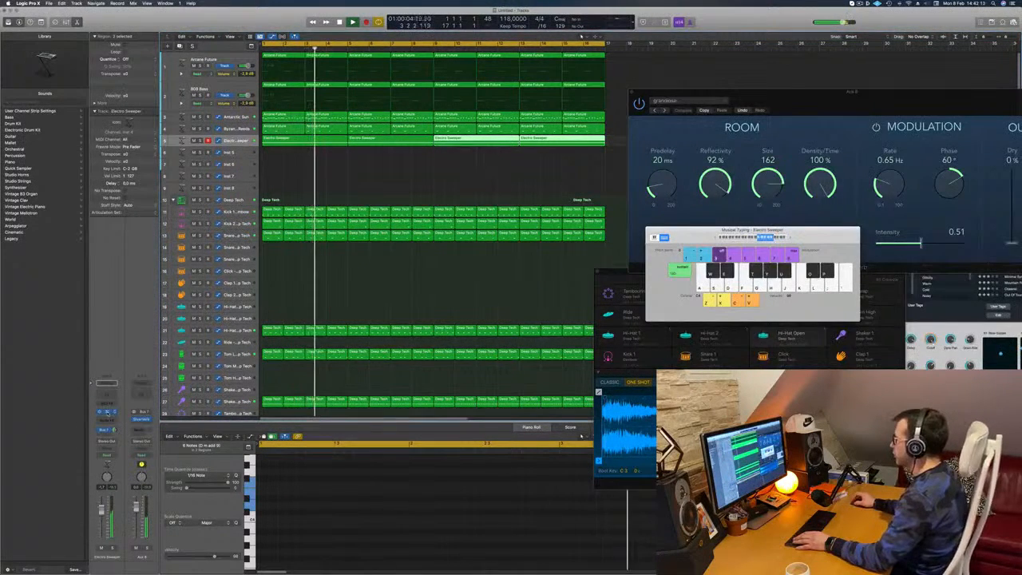
- Open the Electro Sweeper track's Alchemy window and audition the pad within the groove
click(106, 412)
drag(859, 104, 572, 120)
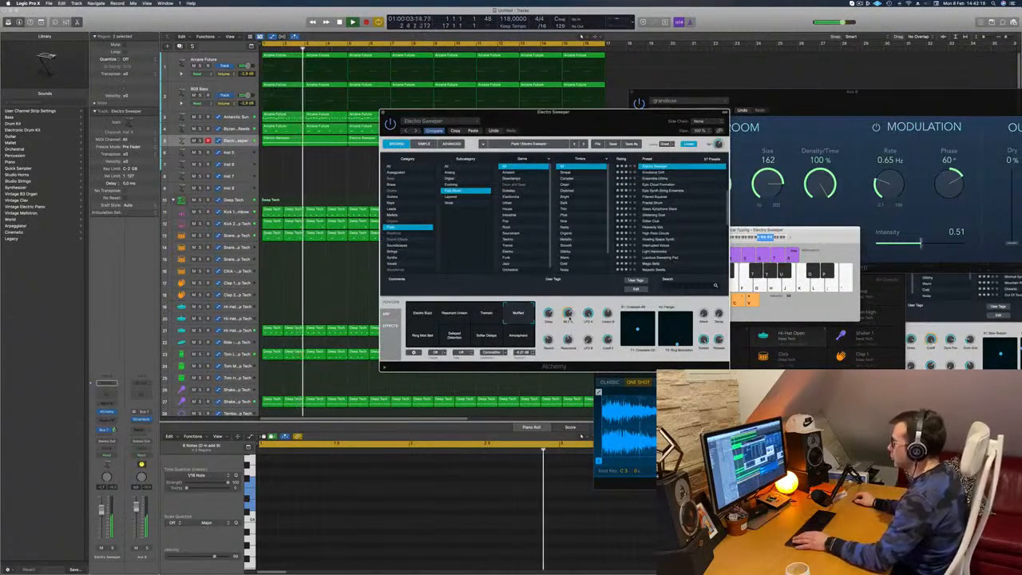
drag(590, 304, 614, 323)
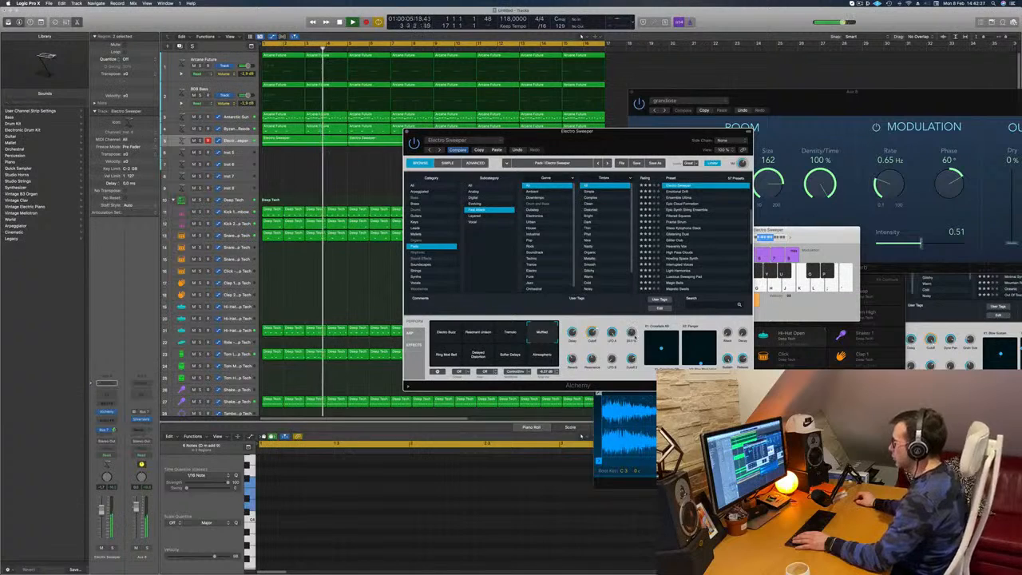
drag(600, 142, 664, 102)
key(space)
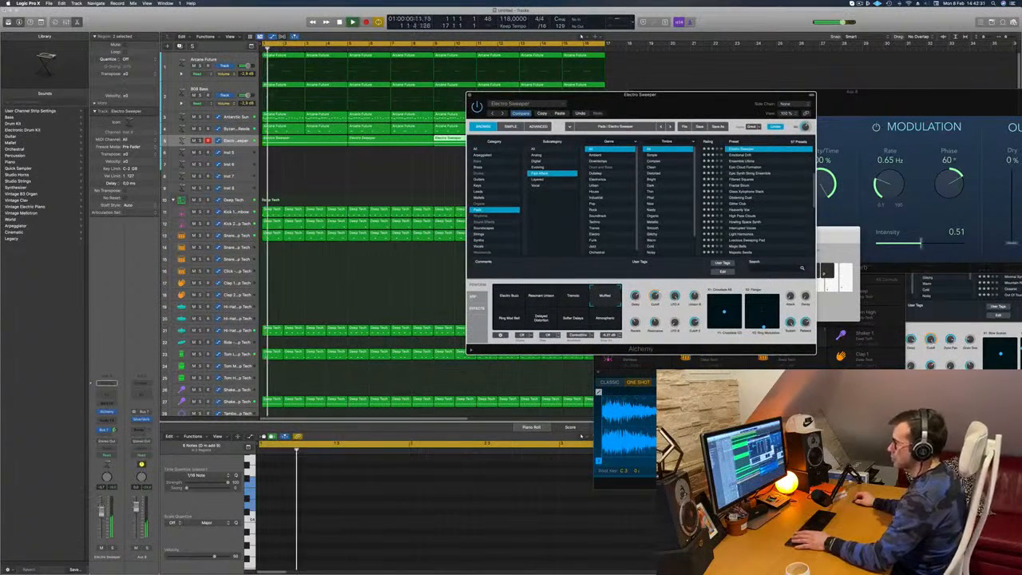
- Insert a Compressor from the Dynamics effects on the Electro Sweeper channel strip
click(108, 421)
click(109, 420)
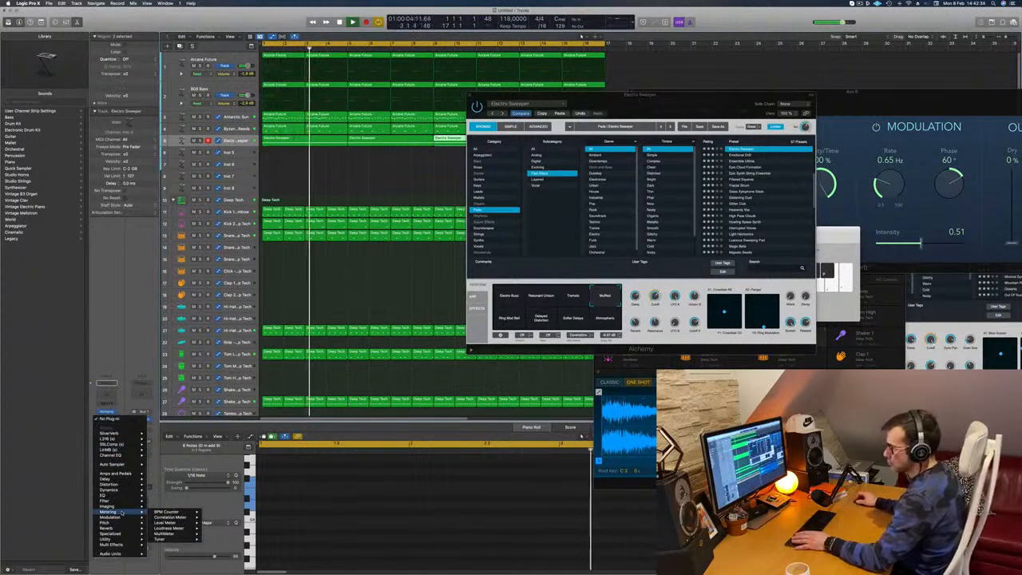
mouse_move(113, 493)
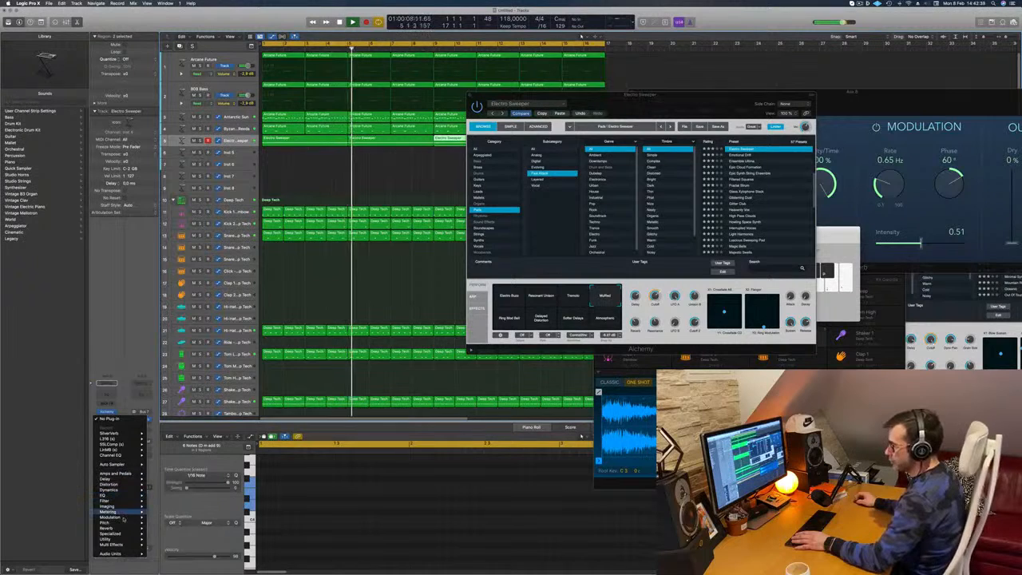
mouse_move(128, 438)
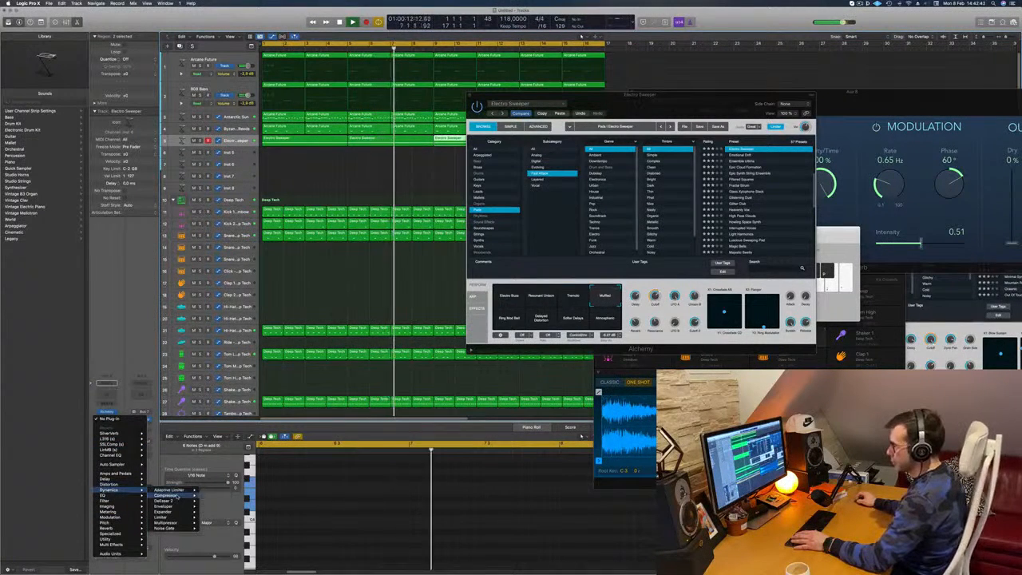
click(169, 495)
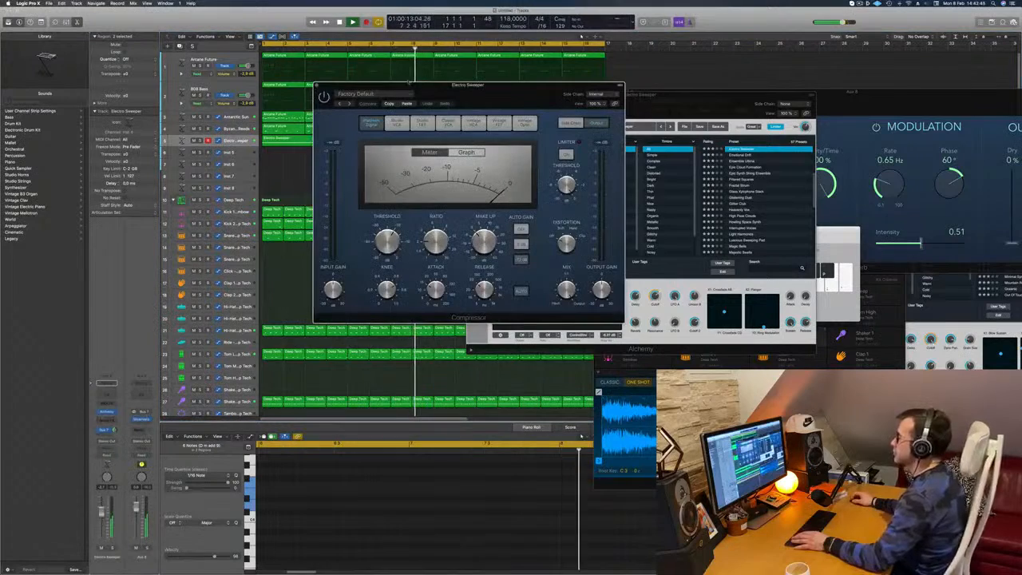
- Set the Electro Sweeper compressor's side chain source to a Deep Tech instrument channel
drag(410, 83, 439, 88)
click(627, 100)
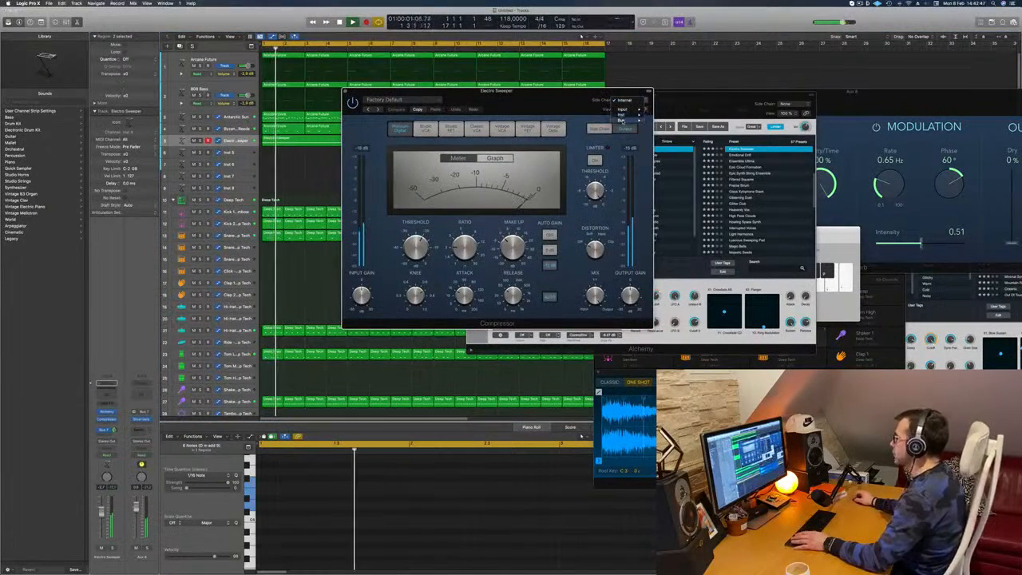
mouse_move(622, 114)
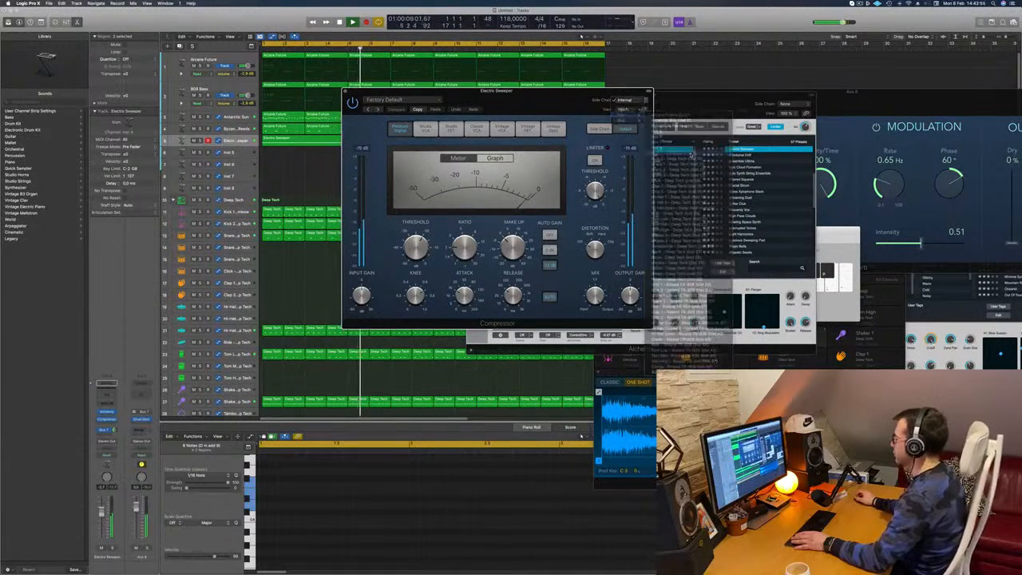
click(675, 153)
- Adjust the compressor's ratio and set its threshold to -24.5 dB, audition the ducking, and close the compressor window
drag(495, 90, 547, 89)
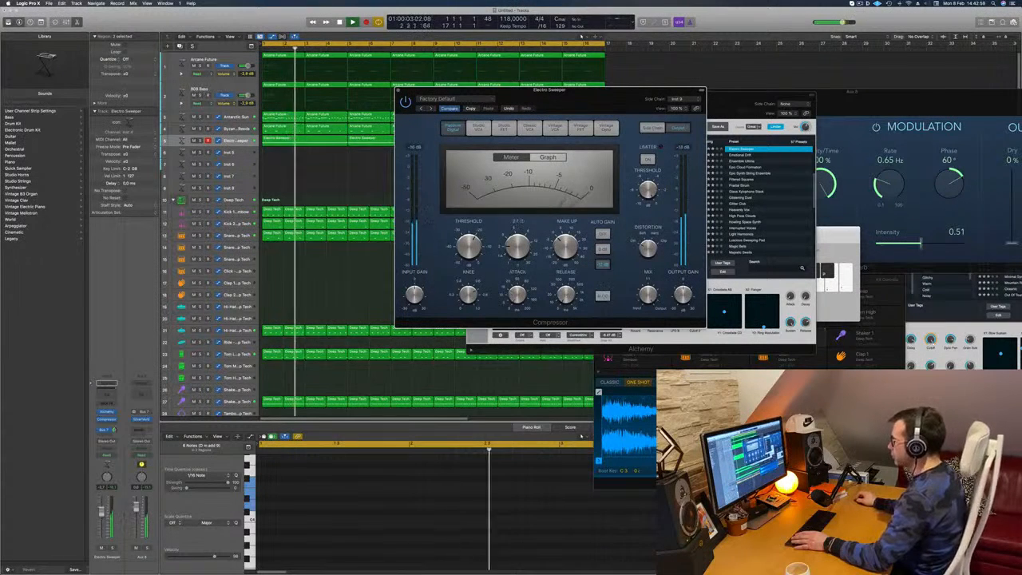
drag(517, 247, 517, 238)
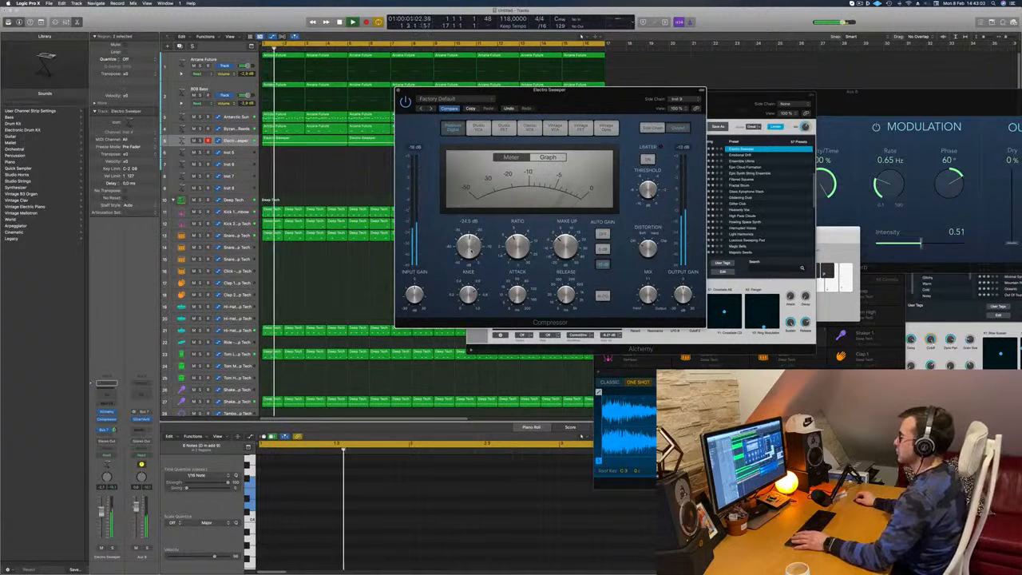
key(space)
key(space)
click(399, 91)
- Audition the side-chained Electro Sweeper pad from the start with its Alchemy window in view, and close that window
key(space)
key(space)
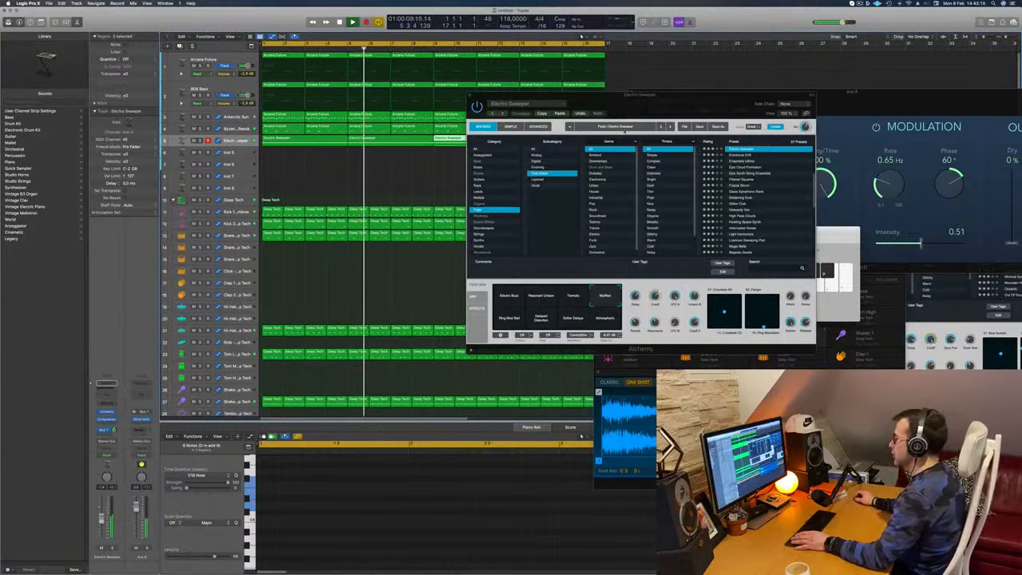
drag(635, 108, 517, 137)
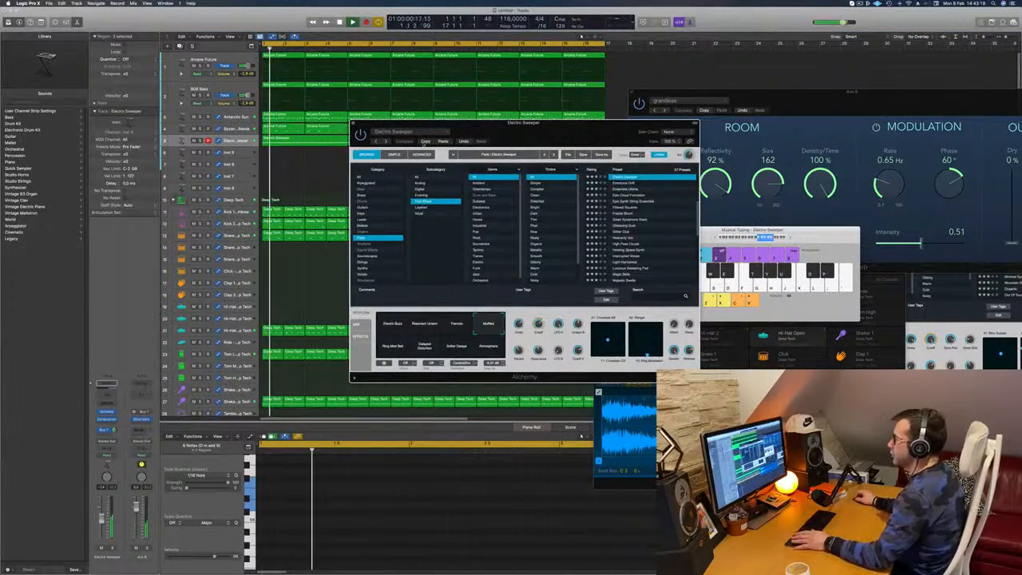
drag(462, 134, 477, 123)
key(space)
key(space)
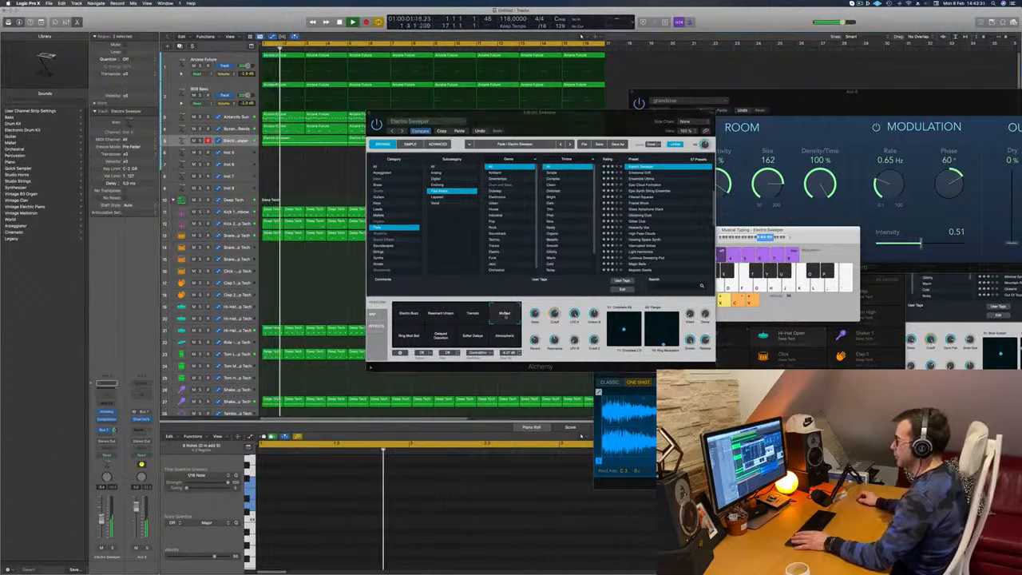
drag(568, 114, 612, 108)
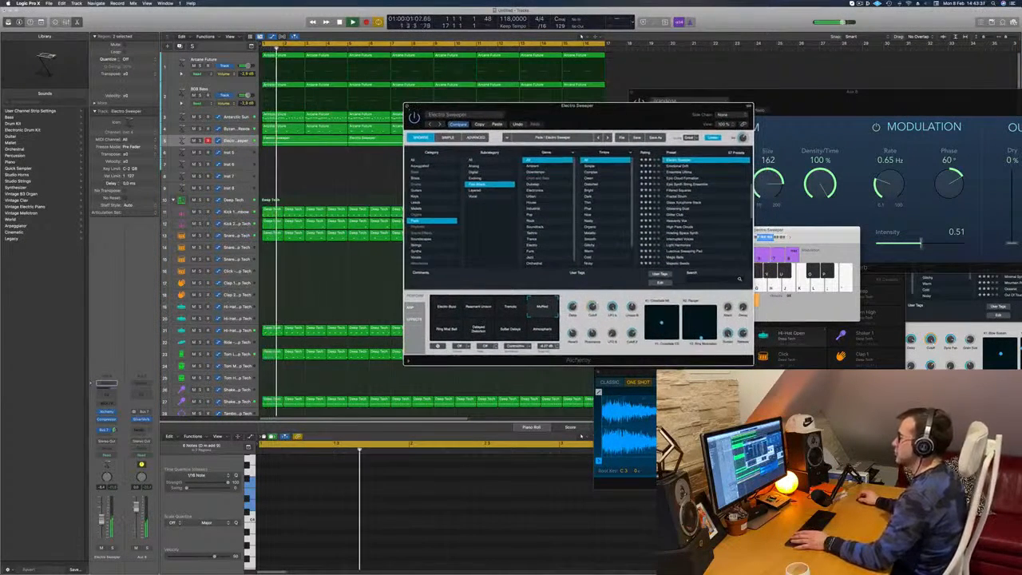
click(407, 106)
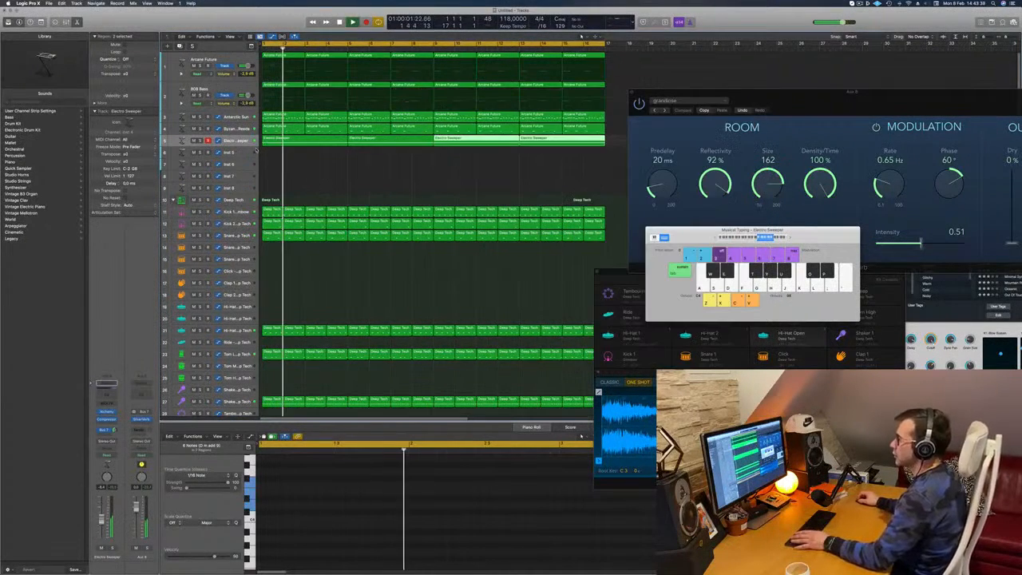
- Insert a stereo Step FX after the Compressor on the Electro Sweeper channel and restart playback from the beginning
click(107, 421)
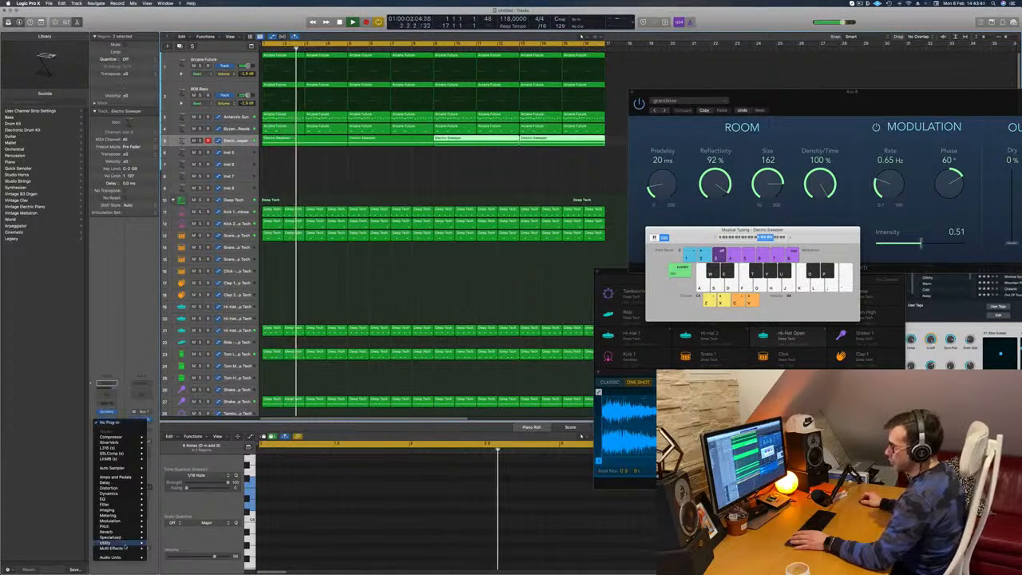
mouse_move(125, 548)
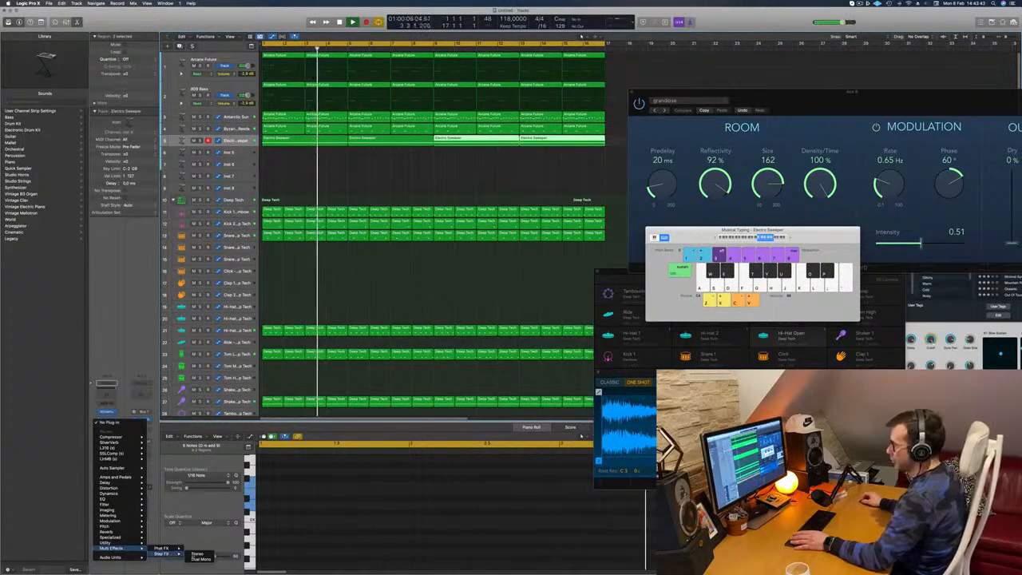
click(197, 554)
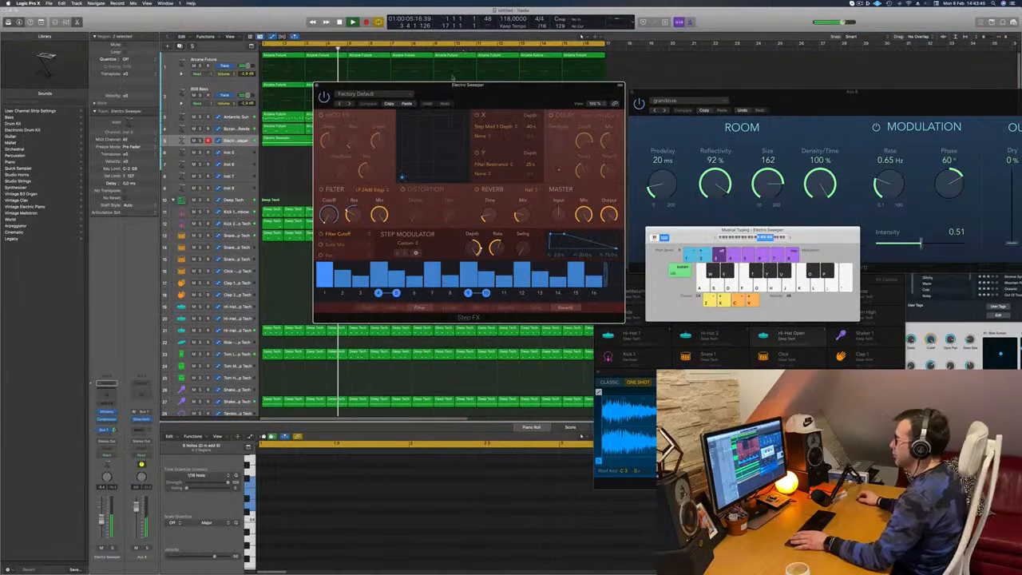
drag(490, 85, 569, 115)
key(Return)
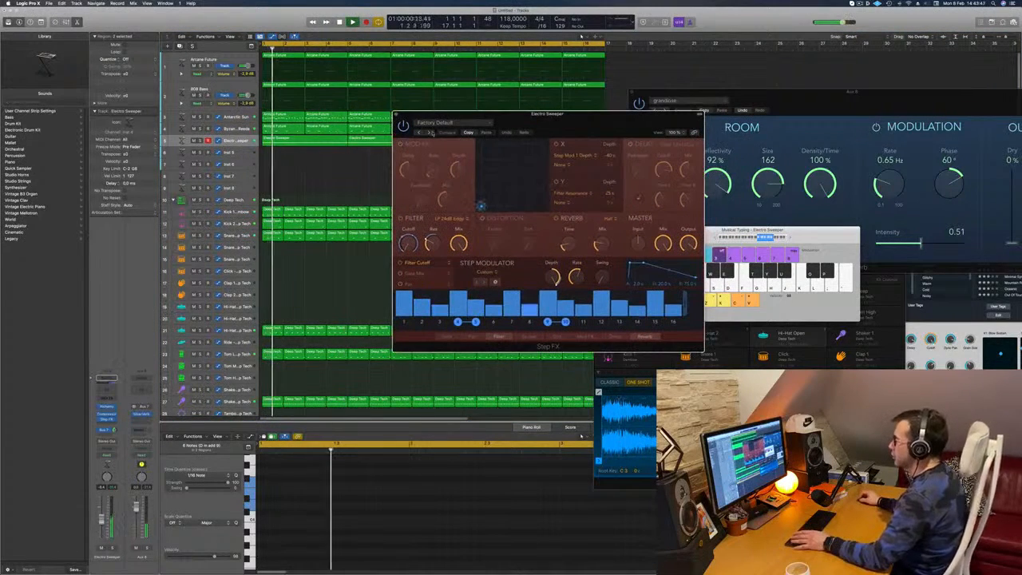
- Step through the Step FX presets past Brittle Spike and load Broken Echoes on the Electro Sweeper pad
click(430, 132)
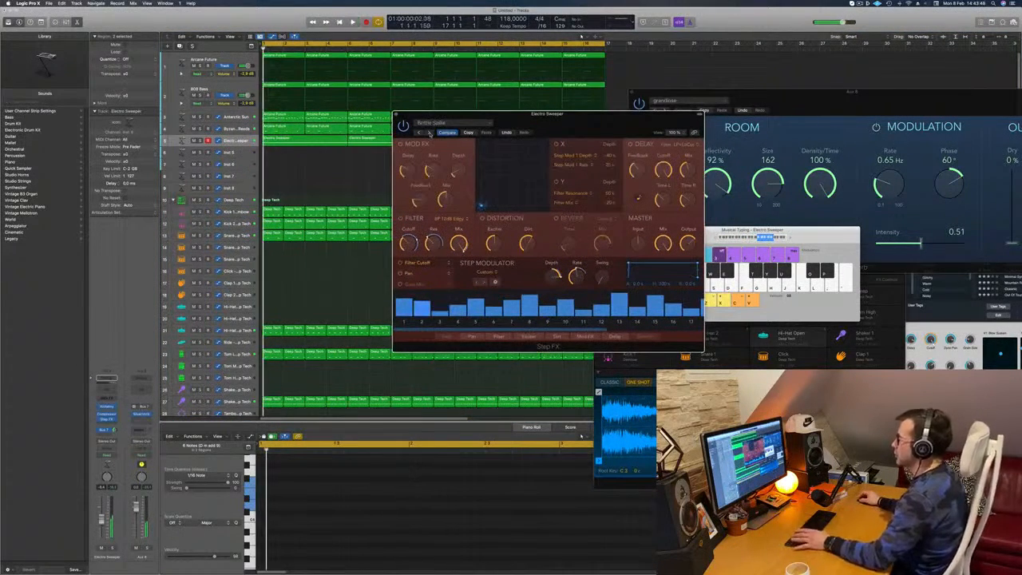
drag(429, 132, 389, 140)
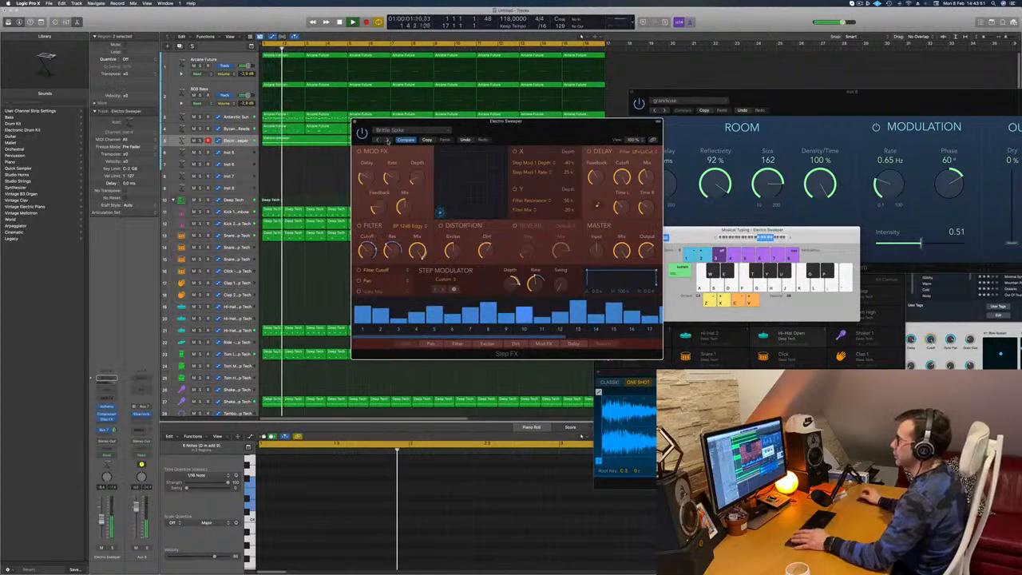
click(386, 139)
drag(522, 134, 505, 142)
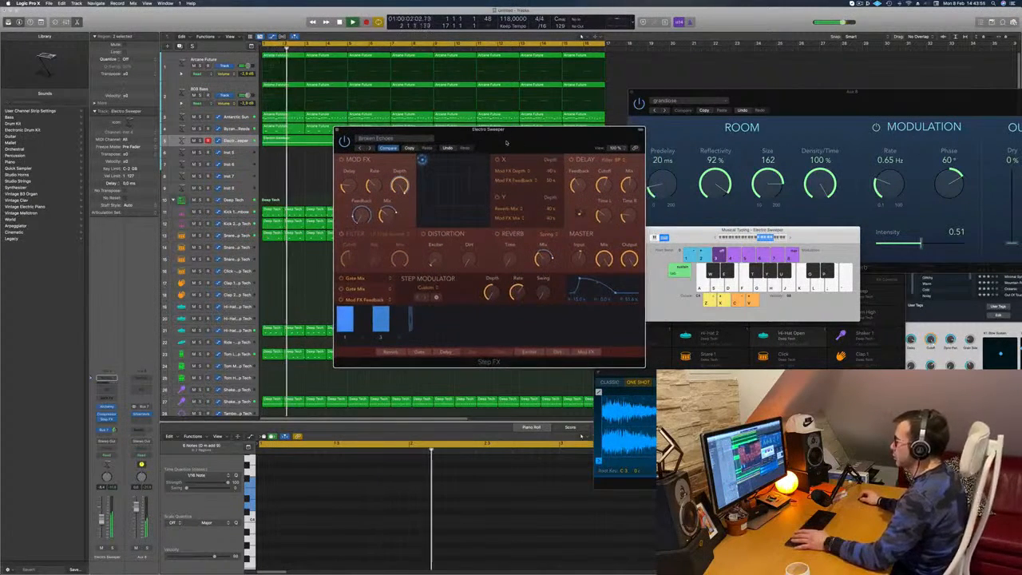
drag(588, 131, 572, 155)
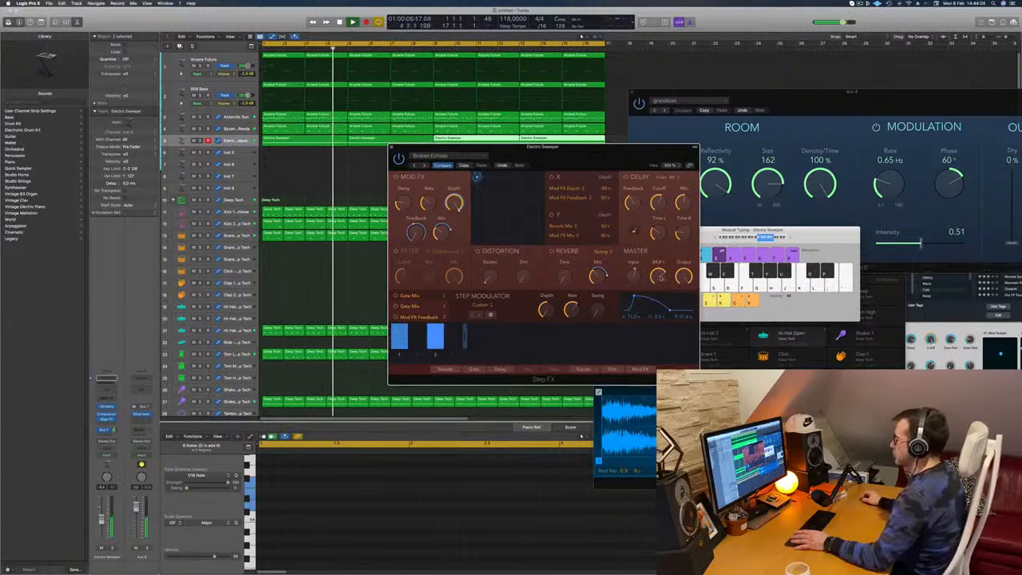
- Replay from the start, raise the Electro Sweeper channel's volume slightly, close the Step FX window, and deselect all regions
drag(605, 158, 693, 120)
key(Return)
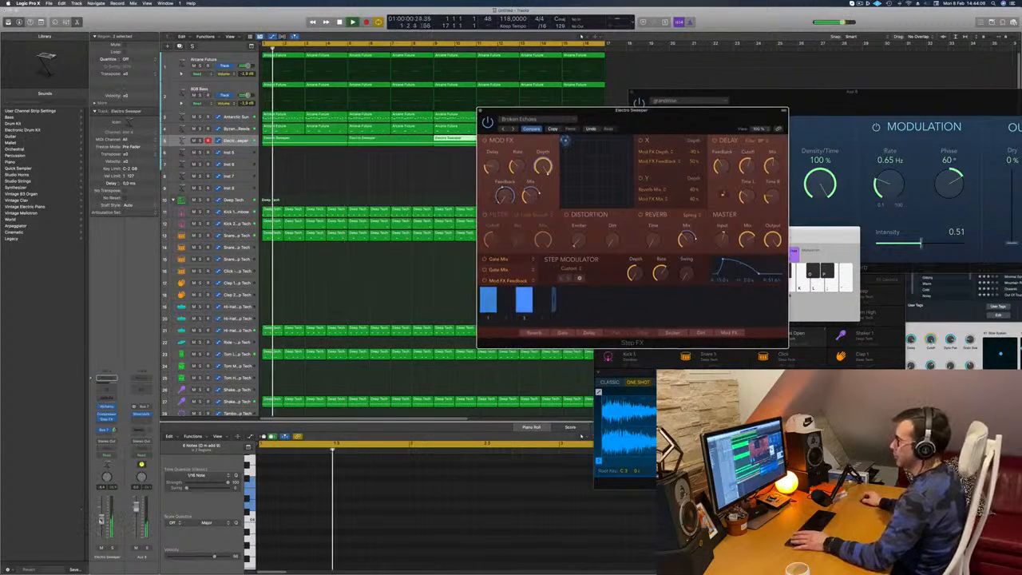
drag(102, 520, 102, 517)
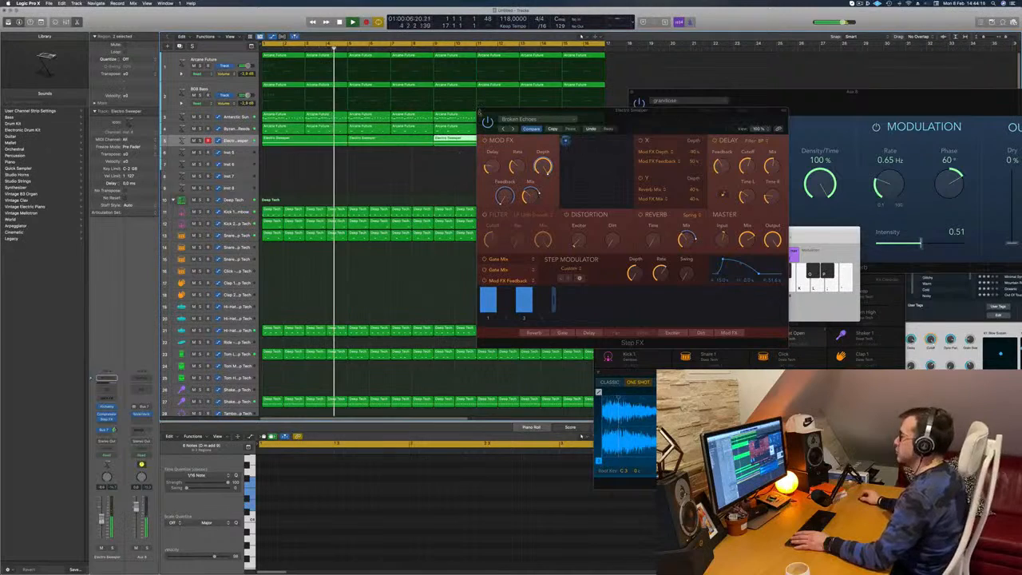
click(480, 113)
click(403, 172)
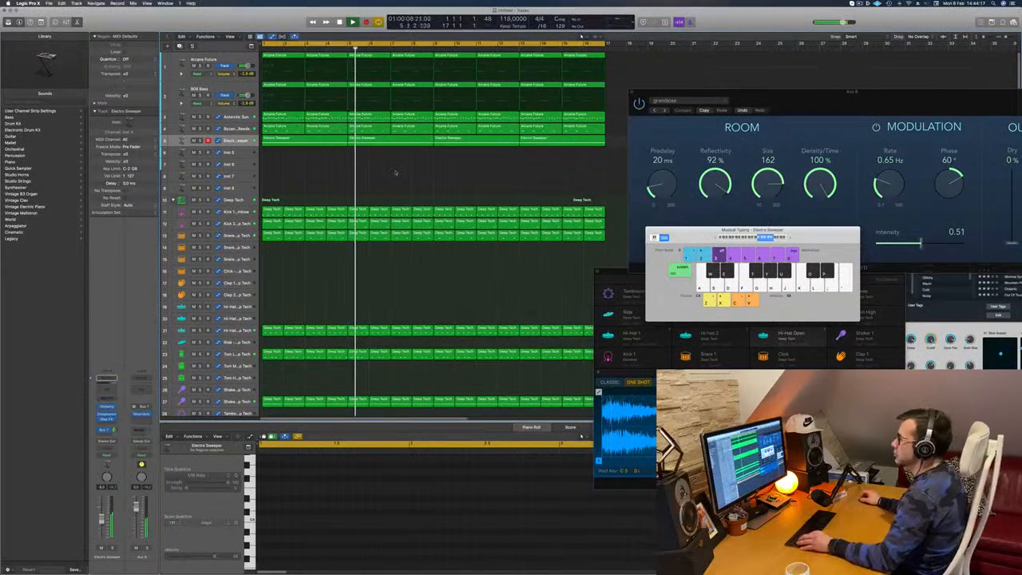
- Create a duplicate of the 808 Bass track with the same instrument settings directly beneath it
key(super+Left)
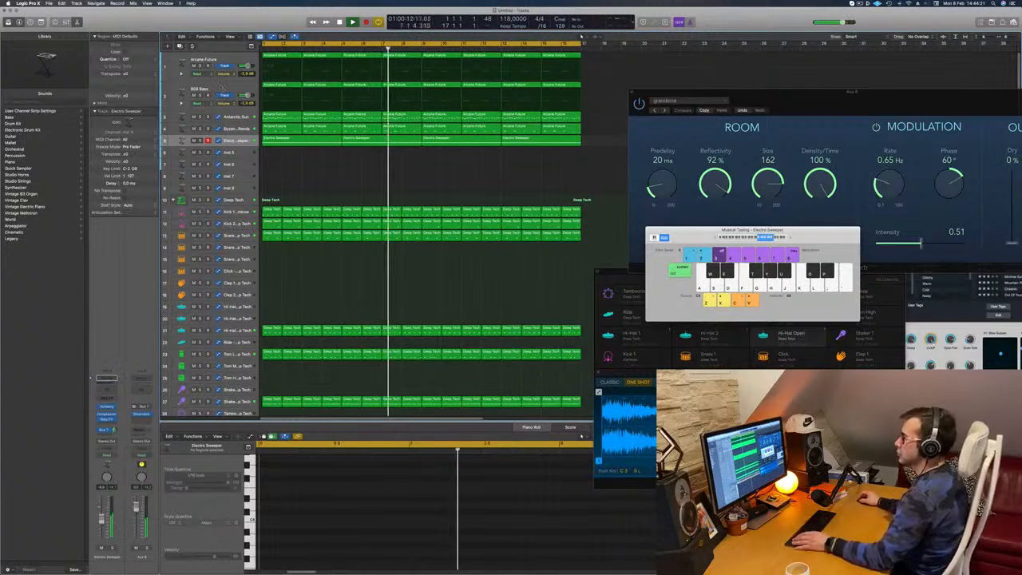
click(216, 89)
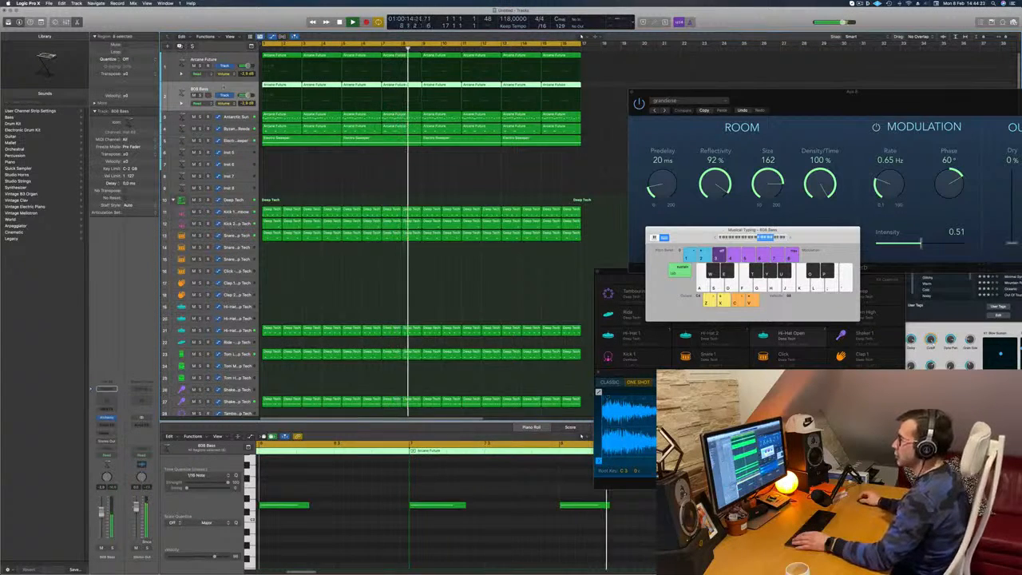
key(space)
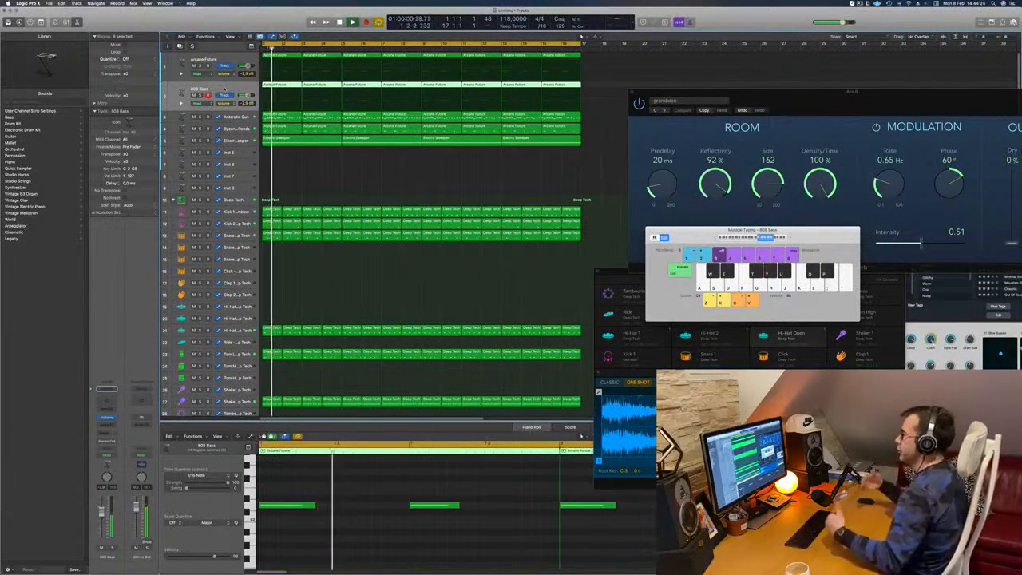
click(860, 3)
click(783, 23)
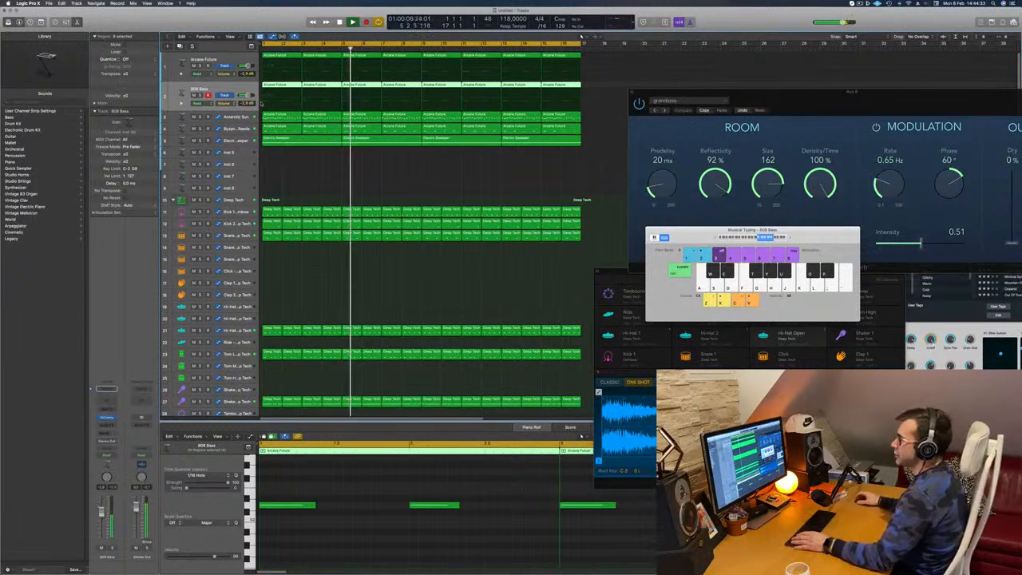
key(space)
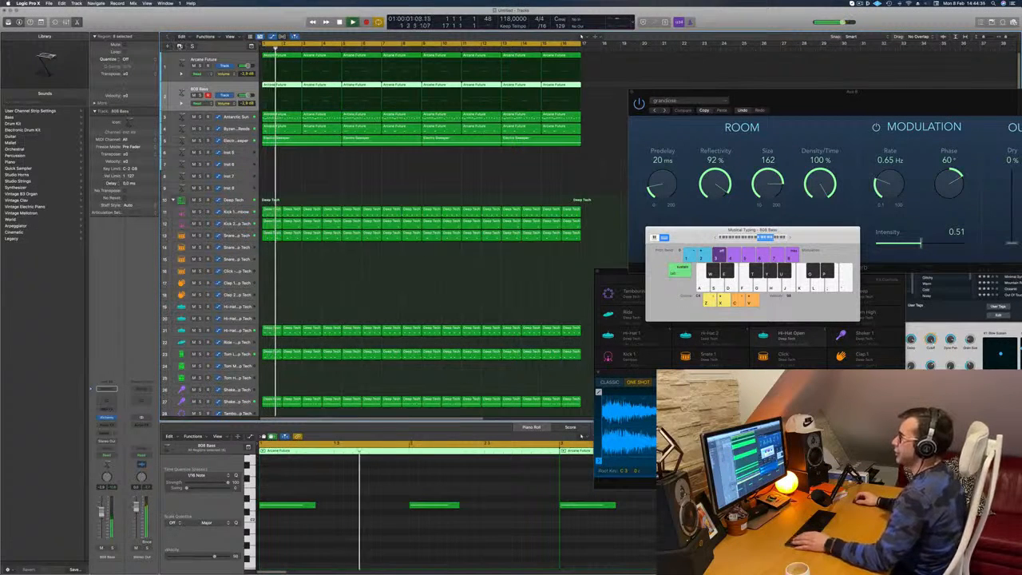
key(super+d)
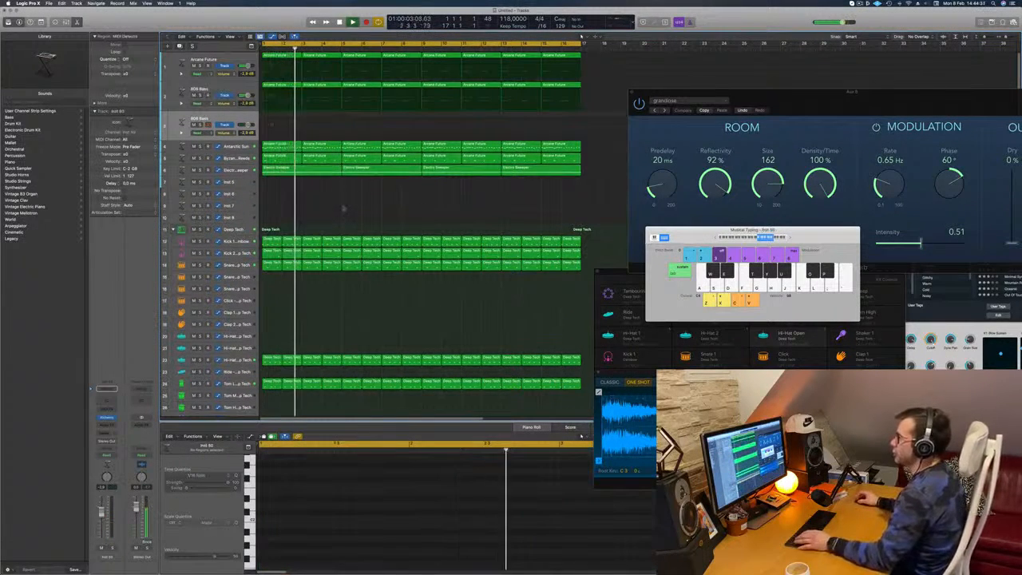
- Copy the first Arcane Future region of the 808 Bass track onto the duplicated track and select all its notes
drag(274, 86, 272, 117)
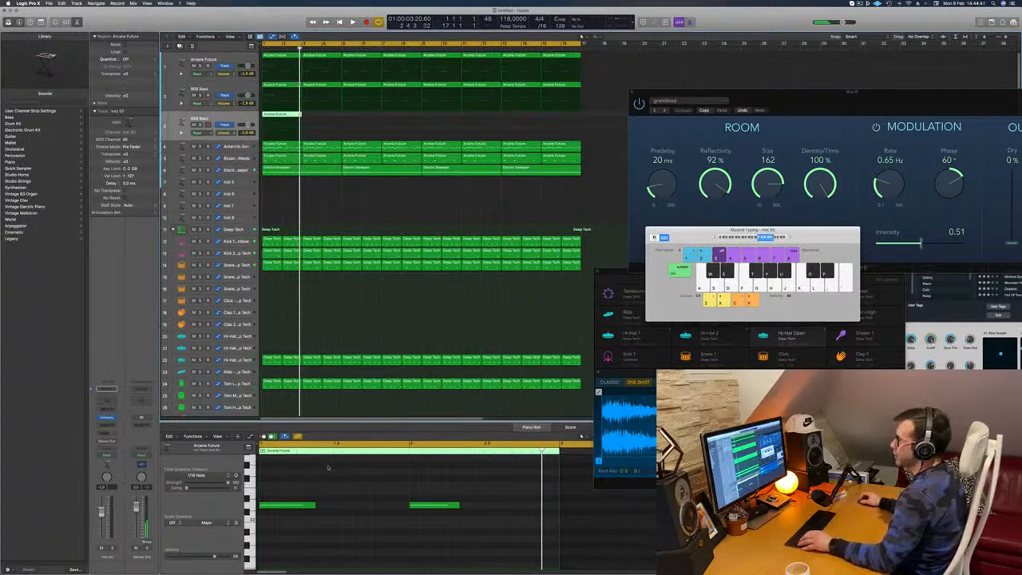
key(space)
key(super+a)
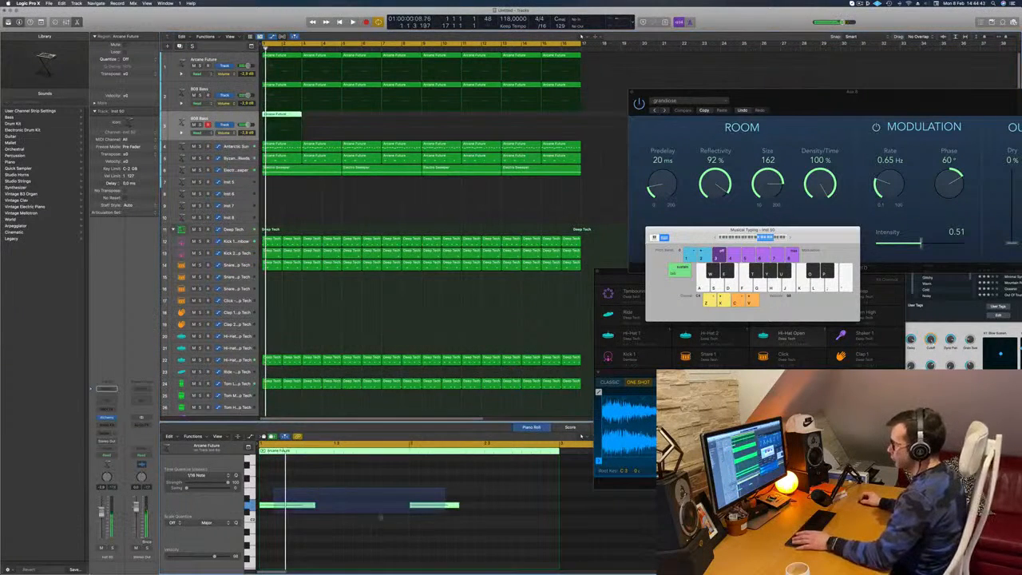
- Shorten the bass notes in the duplicated track's first Arcane Future region and copy them into a row of ten evenly spaced notes
drag(313, 505, 548, 527)
key(space)
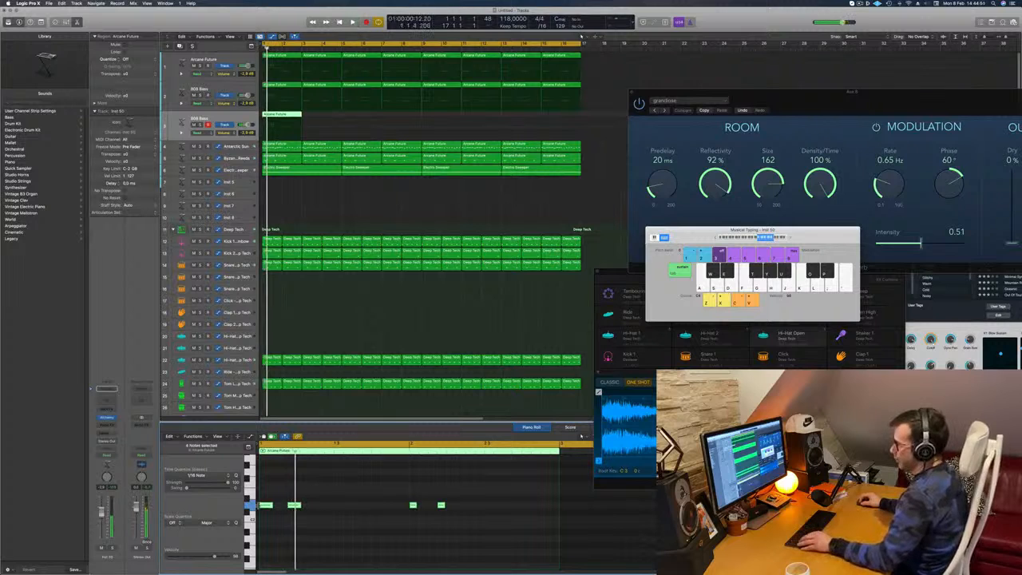
drag(268, 506, 324, 511)
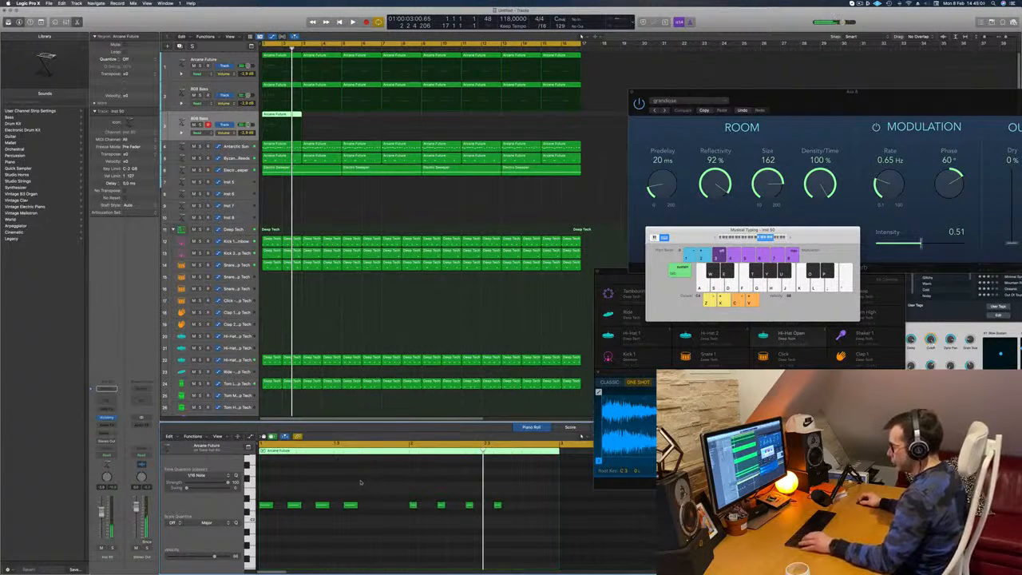
drag(349, 508, 380, 508)
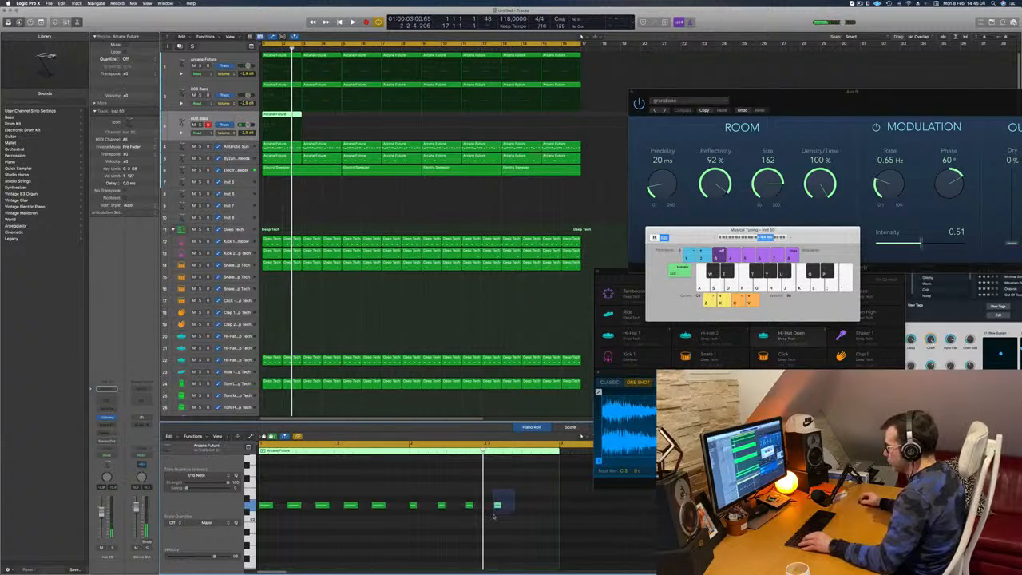
drag(498, 506, 526, 509)
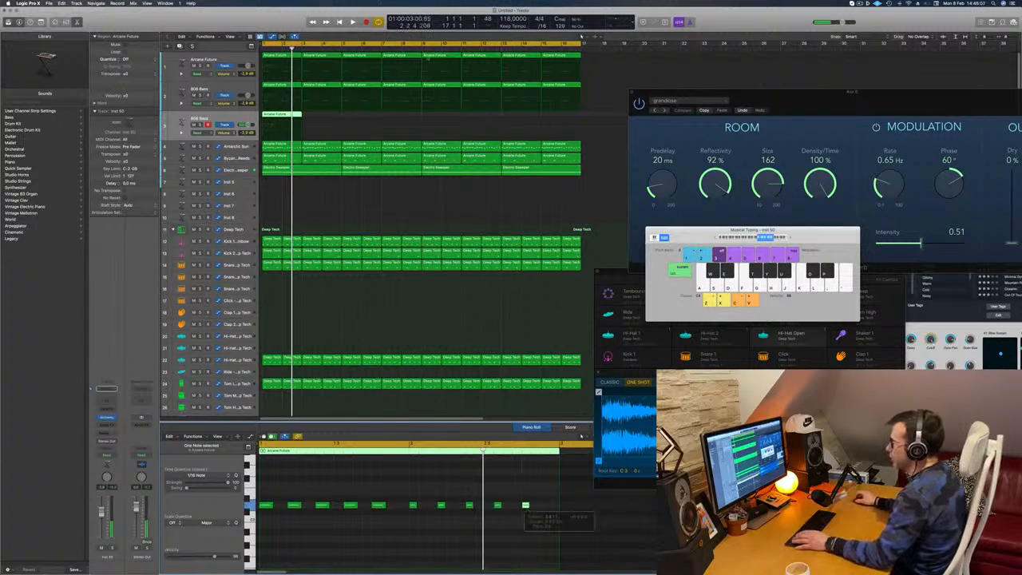
key(space)
- Copy the edited region across the duplicated 808 Bass track until it fills all 16 bars, and play it from the start
drag(280, 123, 361, 121)
mouse_move(429, 118)
mouse_down()
mouse_move(293, 122)
mouse_move(449, 121)
mouse_up()
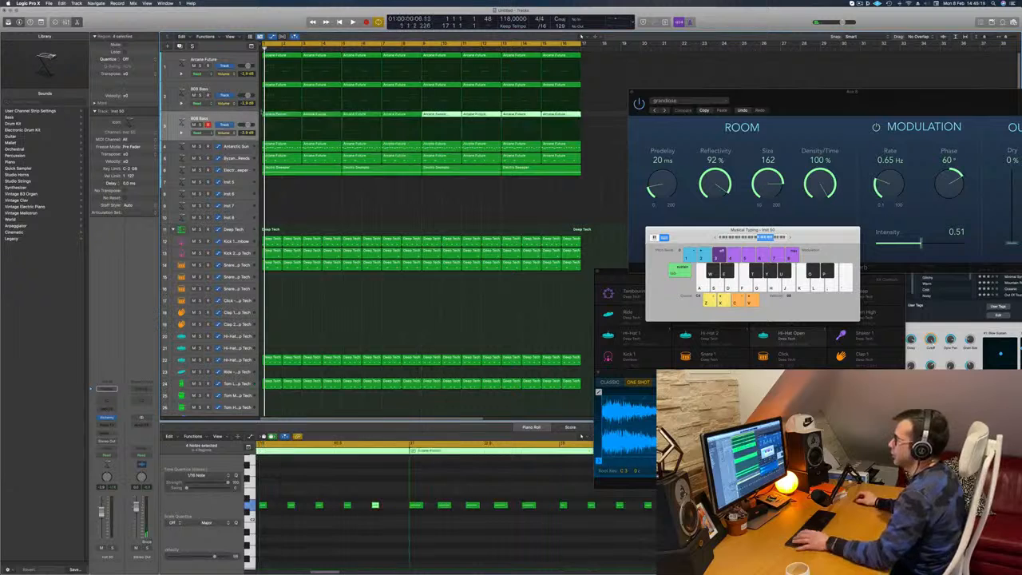
key(space)
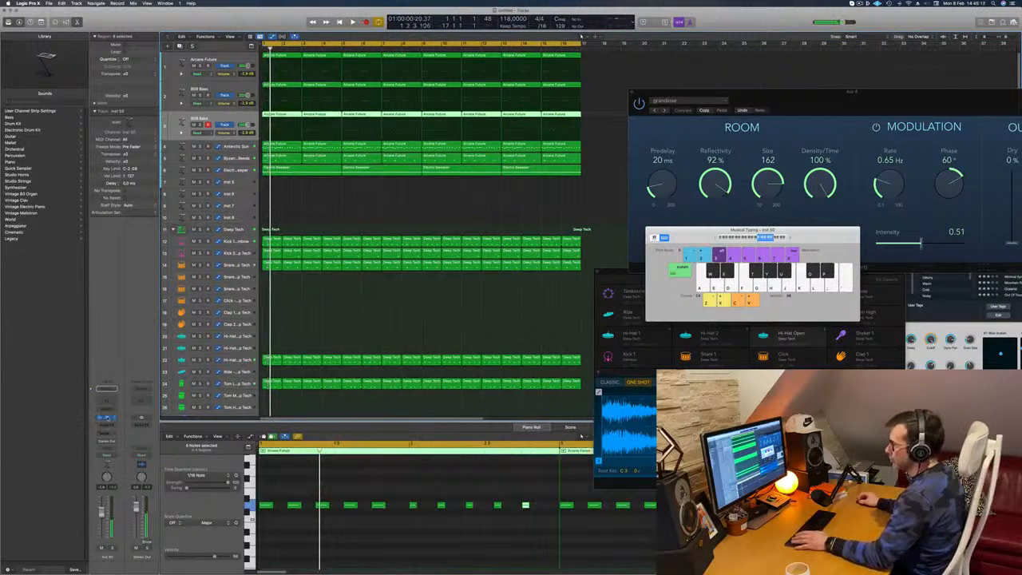
- Open Alchemy on the duplicated 808 Bass track, audition the 1963 Semi-Acoustic Thumb preset, and load 70s Classic Synth Bass
drag(321, 86, 280, 87)
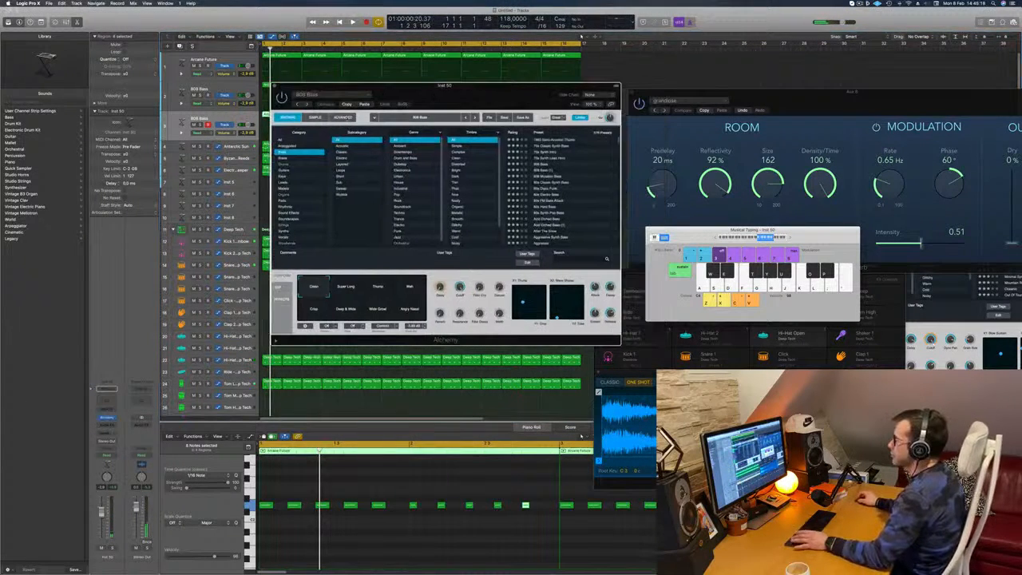
key(space)
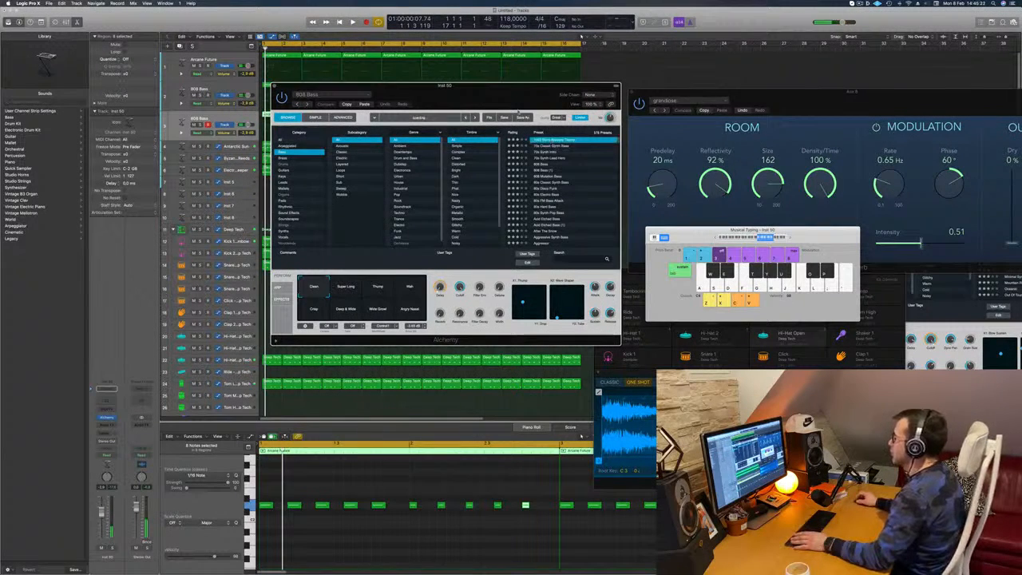
drag(507, 85, 673, 62)
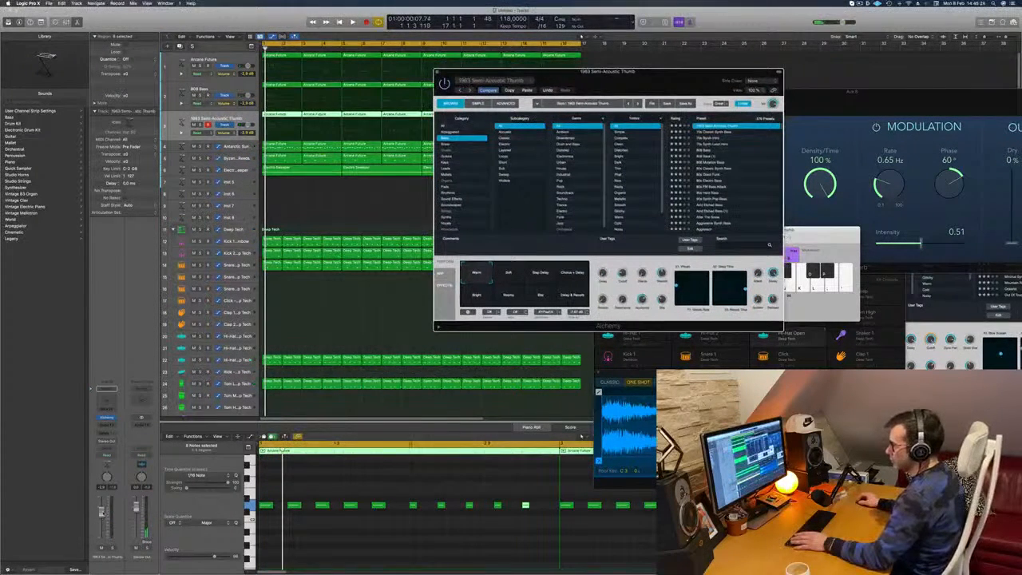
key(space)
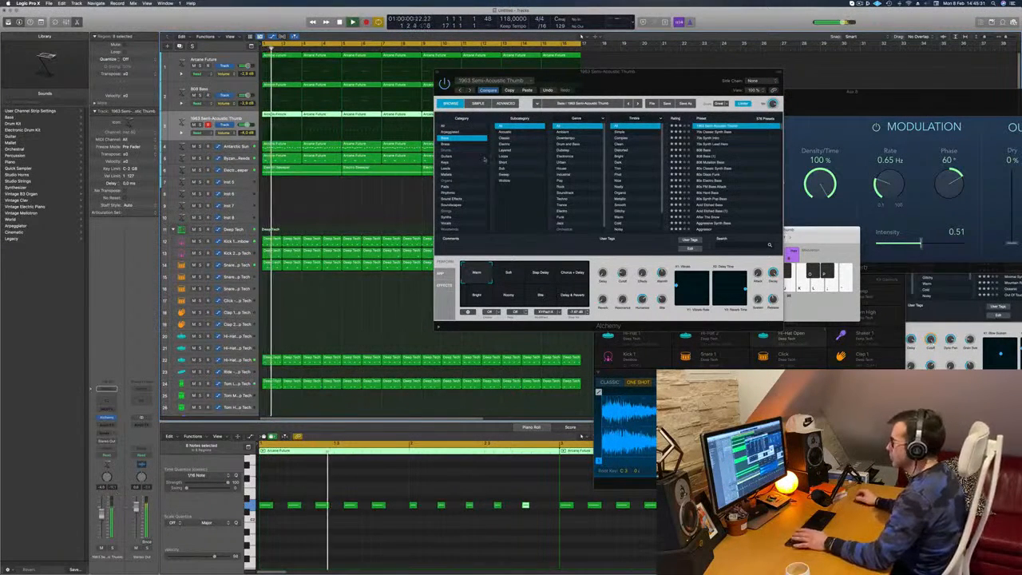
click(711, 132)
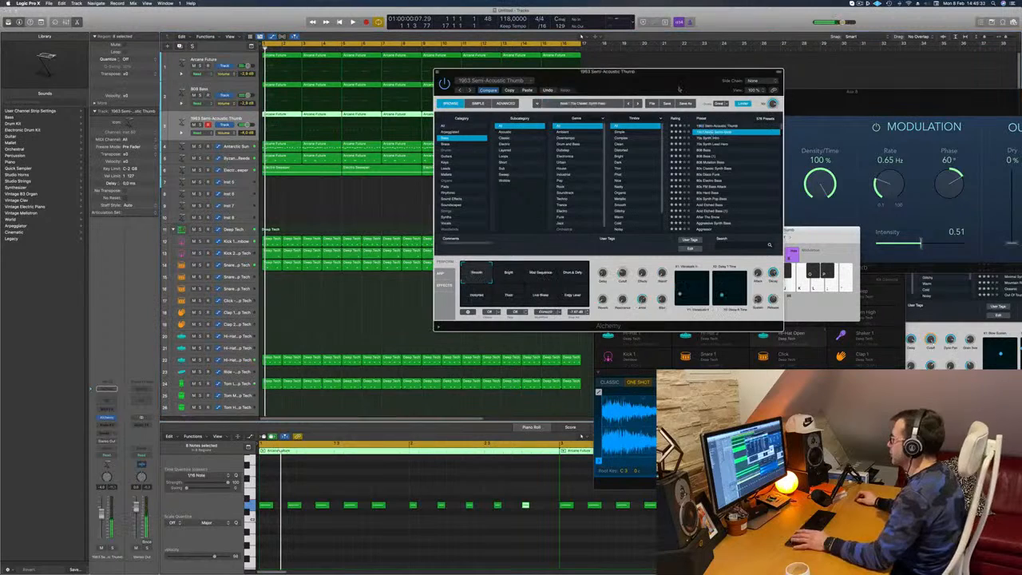
key(space)
drag(679, 83, 733, 43)
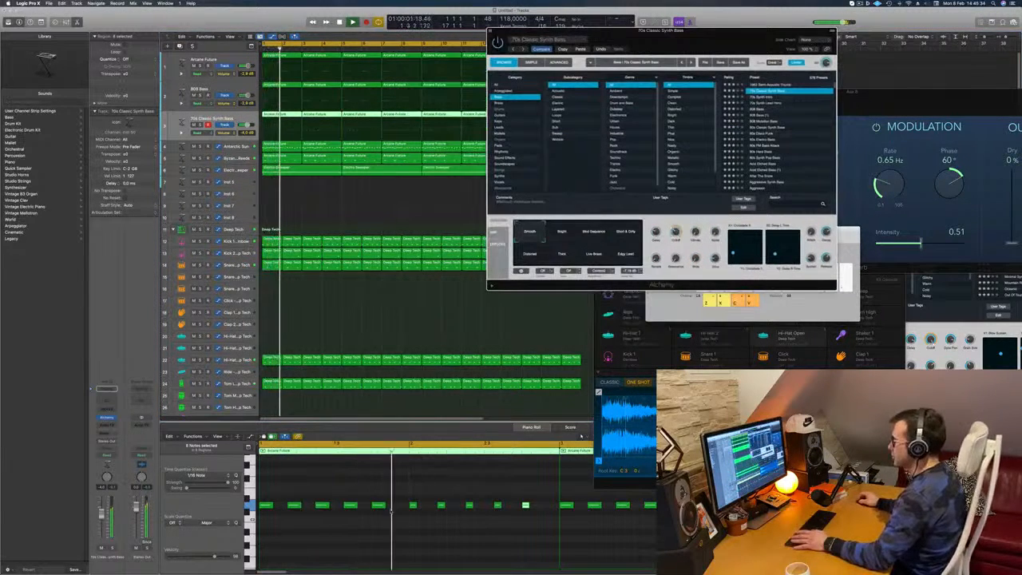
- Replay the 70s Classic Synth Bass line and delete the last five notes of its first Arcane Future region
key(space)
scroll(373, 504, down, 2)
key(space)
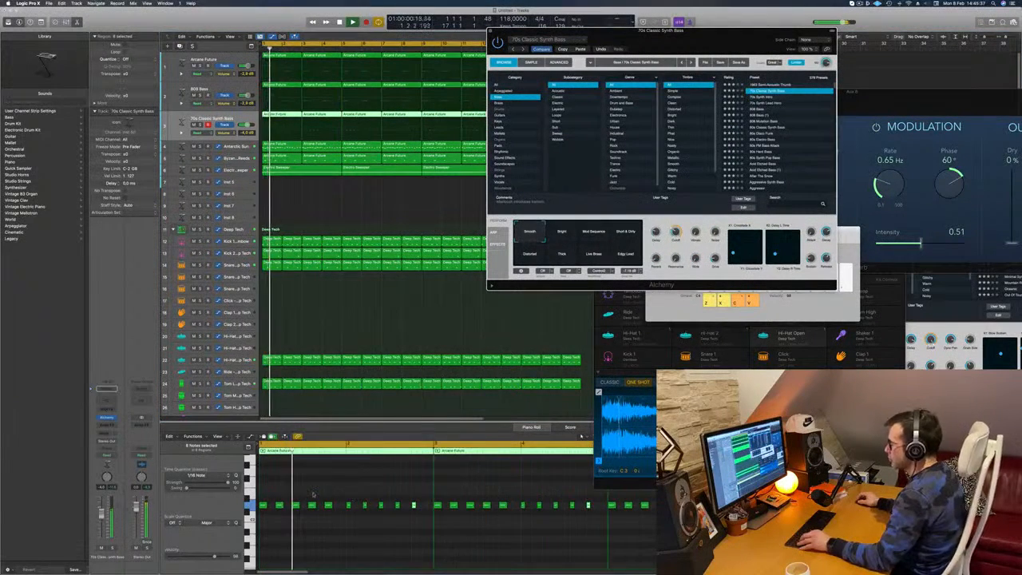
scroll(359, 503, up, 2)
key(space)
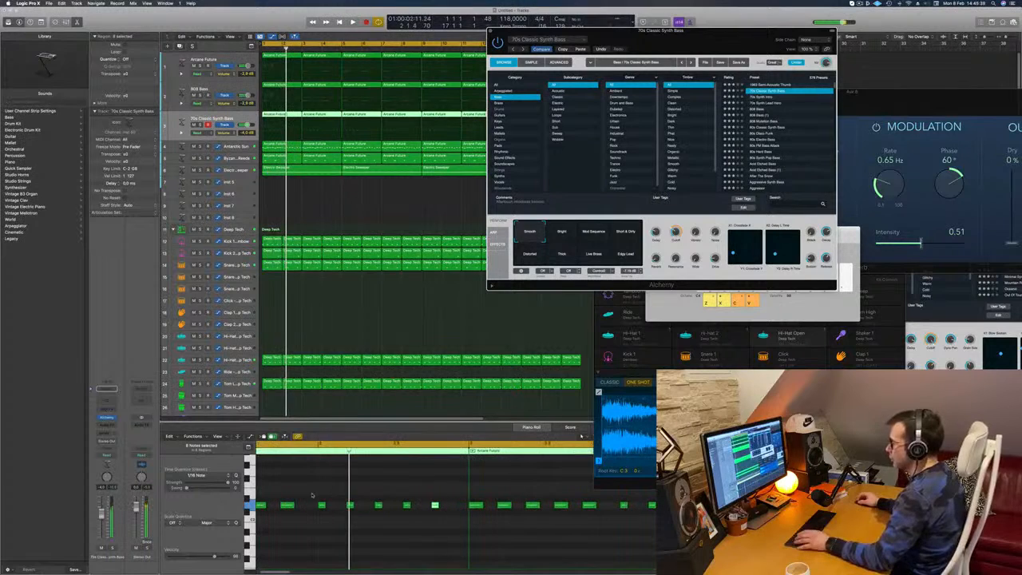
drag(312, 493, 449, 522)
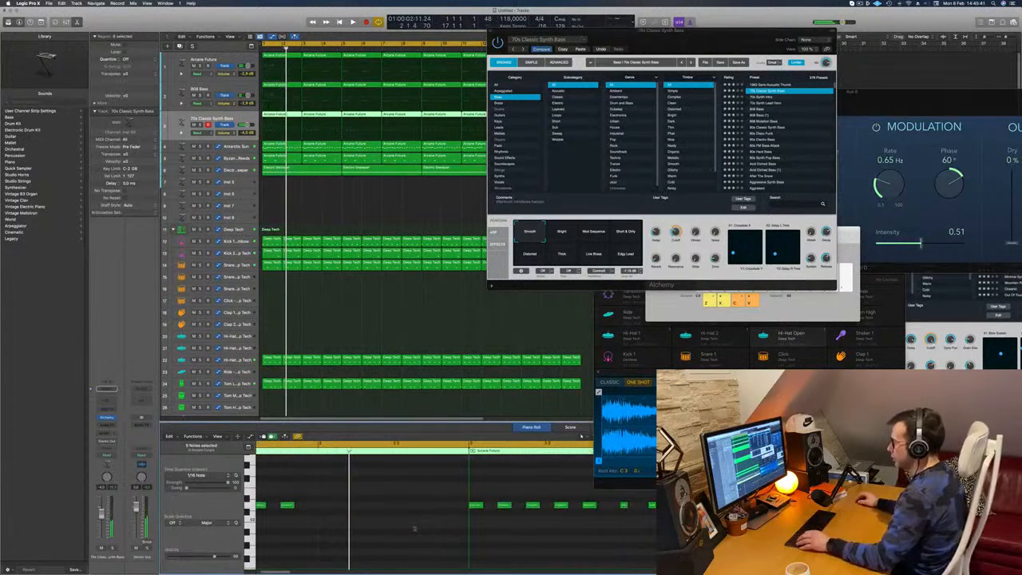
- Copy the first five notes into the region's emptied second half, two semitones lower, and play the line
scroll(374, 520, left, 1)
scroll(374, 520, down, 2)
drag(351, 493, 208, 533)
drag(264, 505, 379, 519)
key(space)
scroll(383, 492, down, 2)
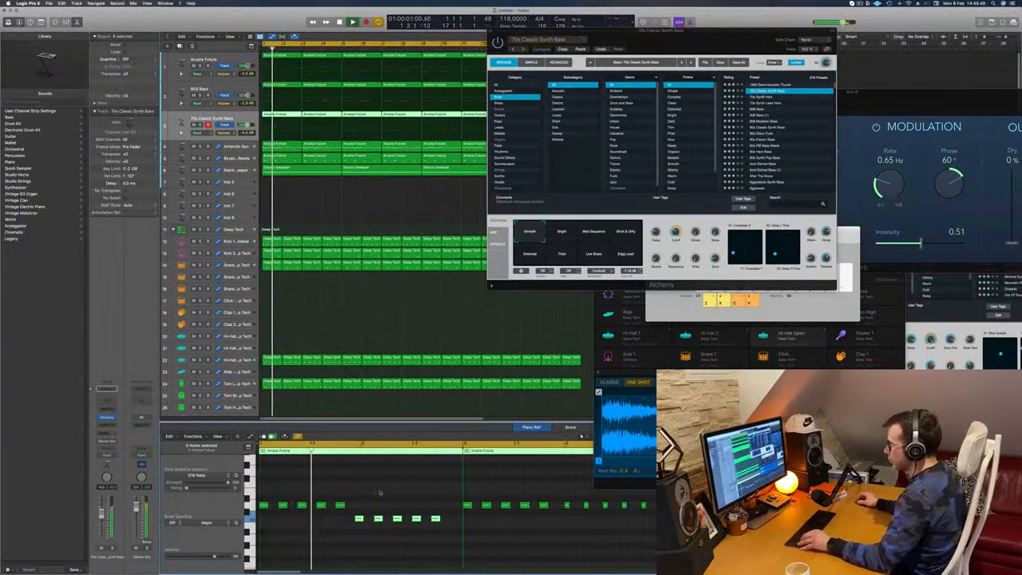
scroll(354, 489, up, 2)
scroll(414, 493, down, 2)
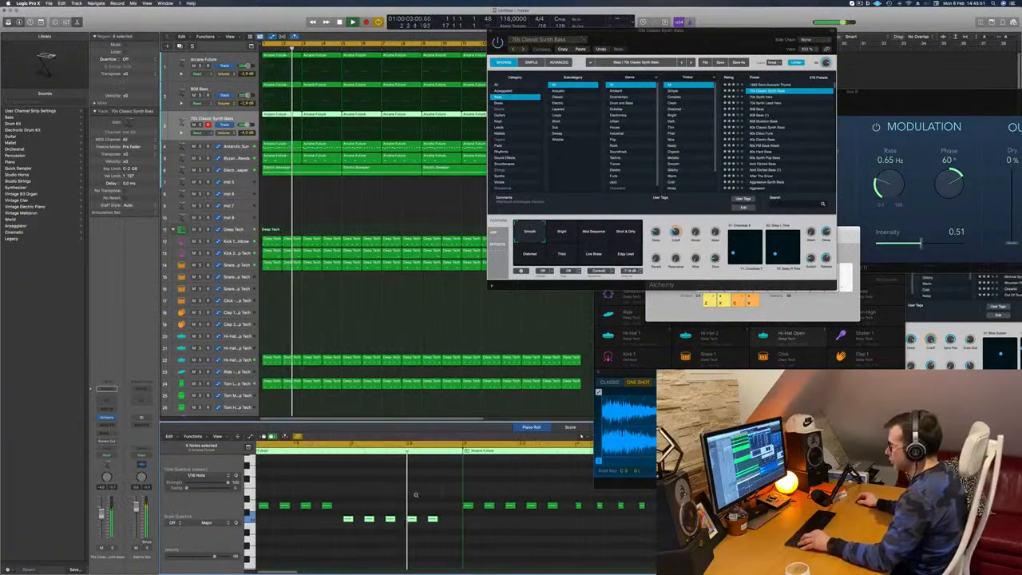
scroll(490, 501, up, 2)
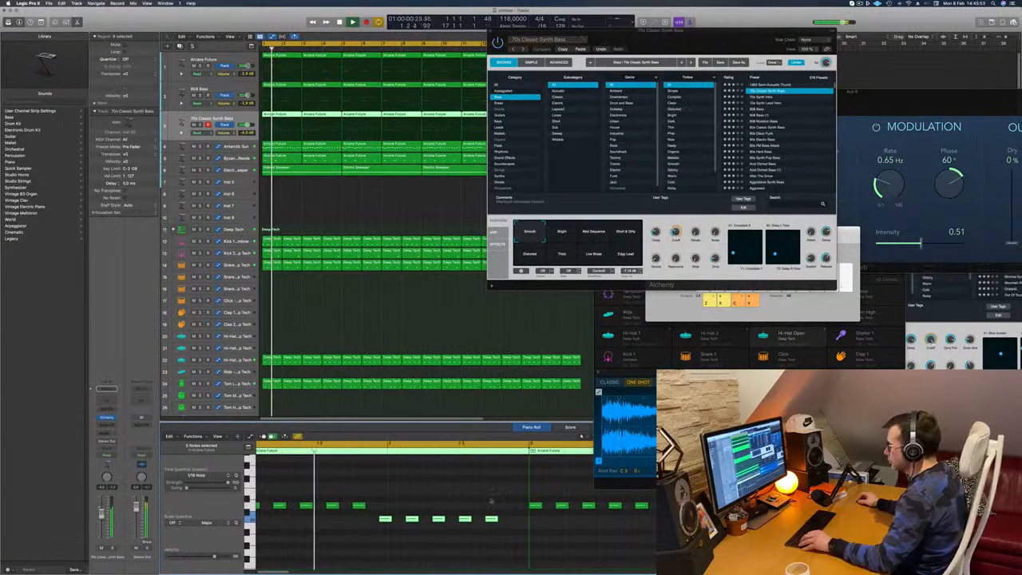
- Transpose the last two notes of the first bass region up by five semitones
click(487, 526)
drag(509, 513, 462, 532)
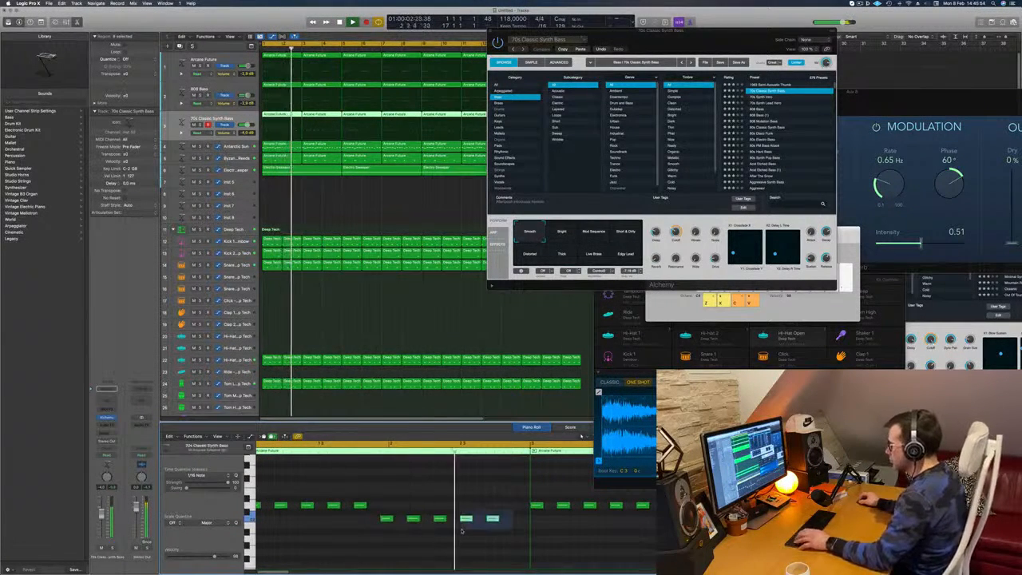
key(alt+Up)
key(alt+Up)
key(alt+Up)
key(alt+Up)
key(alt+Up)
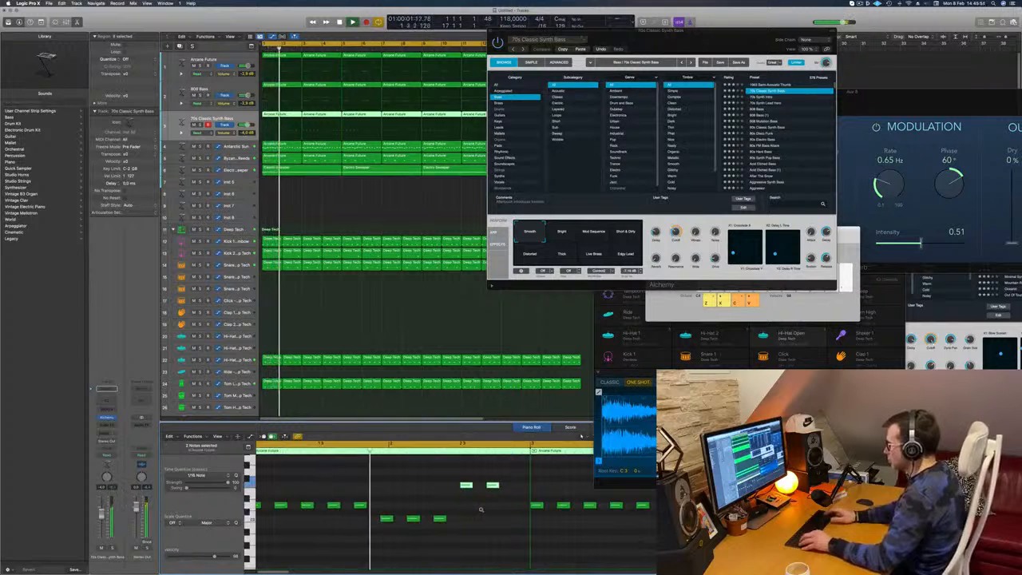
scroll(480, 508, down, 2)
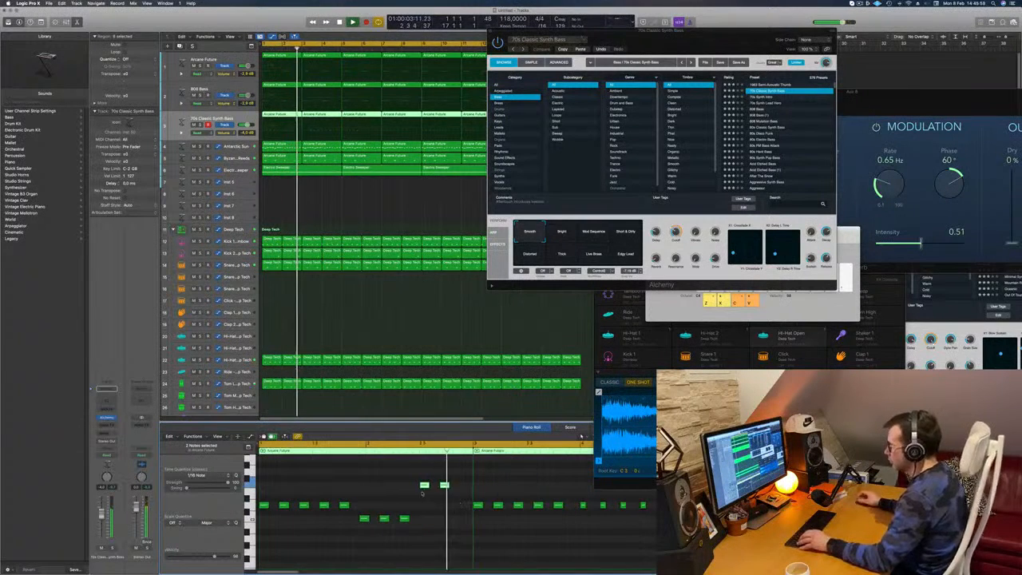
- Copy the last raised note to the next rhythmic position at the same pitch and replay the line
click(445, 485)
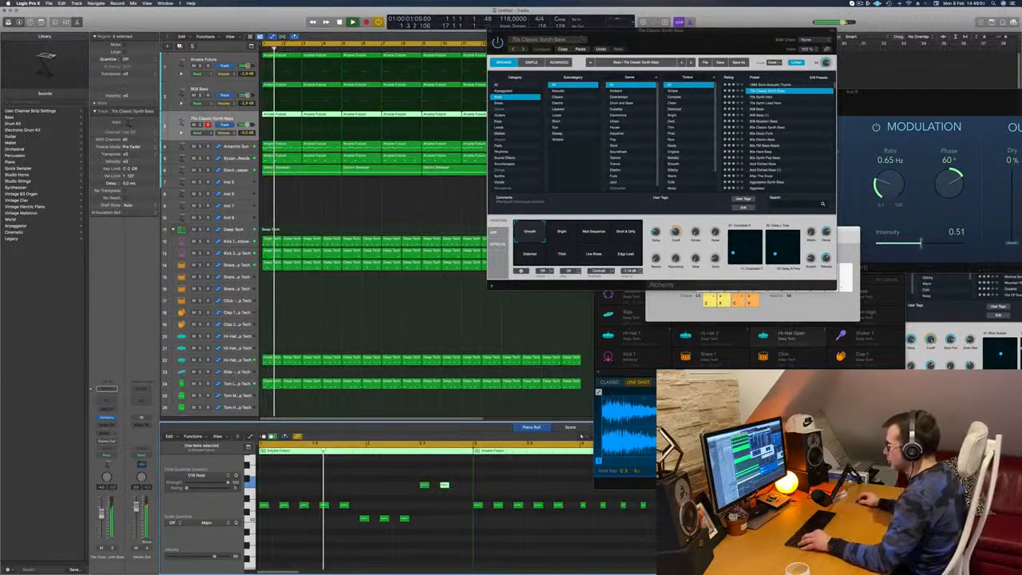
drag(445, 485, 465, 485)
key(space)
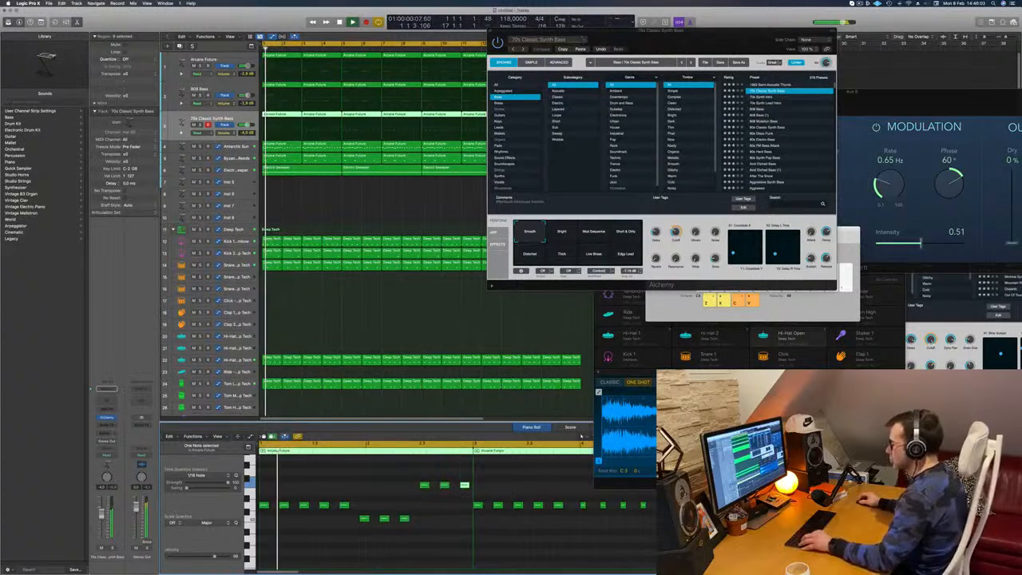
- Deselect the regions, move the Alchemy window clear of the arrangement, and stop playback
scroll(387, 504, up, 5)
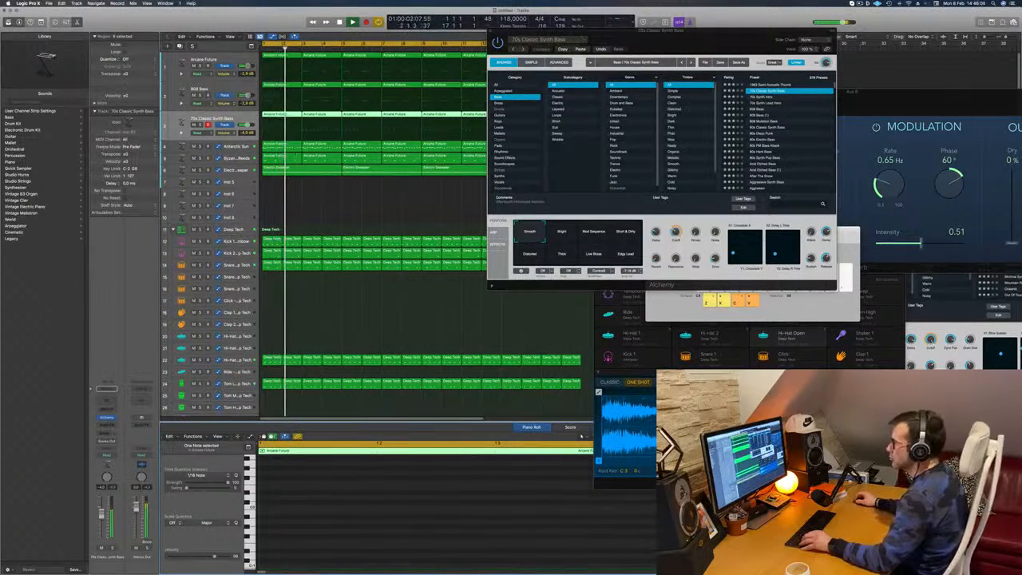
click(304, 185)
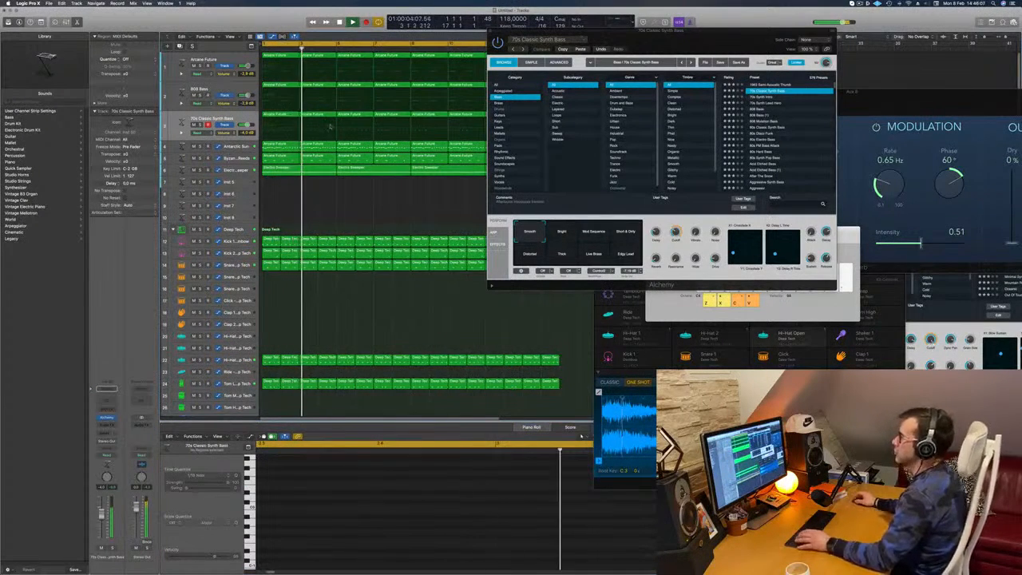
drag(677, 31, 762, 33)
key(space)
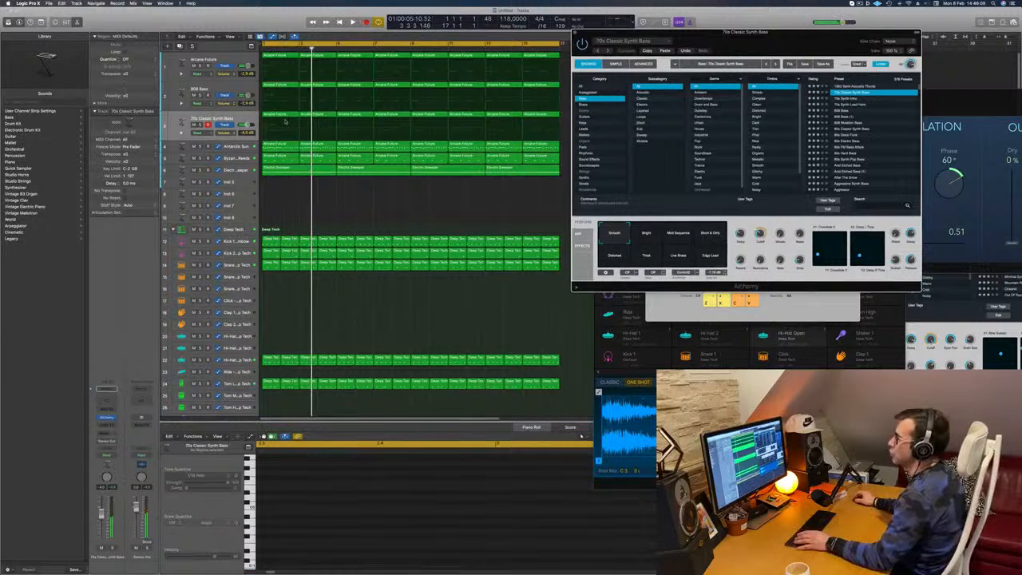
- Select the first Arcane Future region on the 70s Classic Synth Bass track and play through its full note pattern
click(280, 185)
click(280, 117)
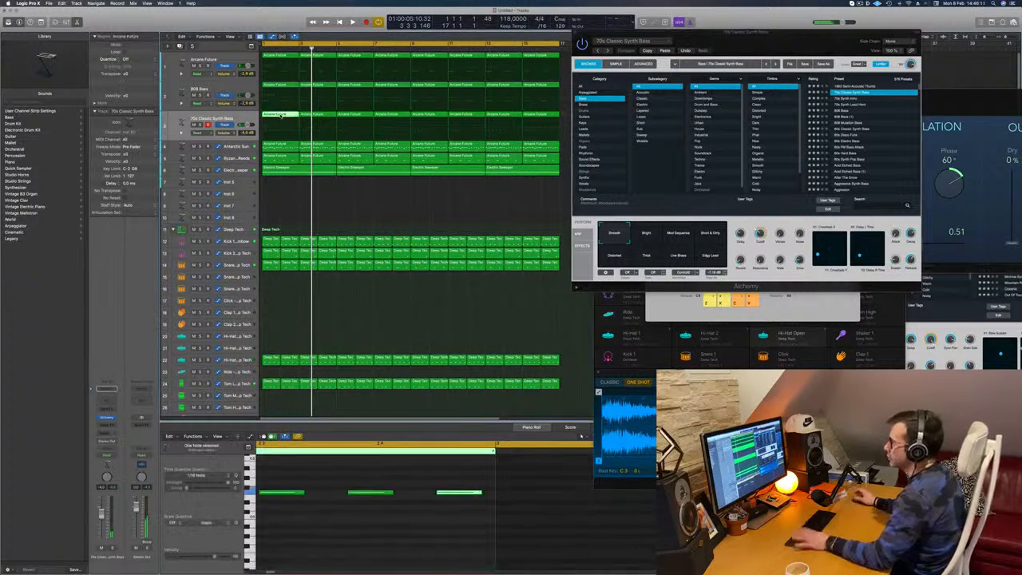
key(space)
scroll(397, 474, down, 5)
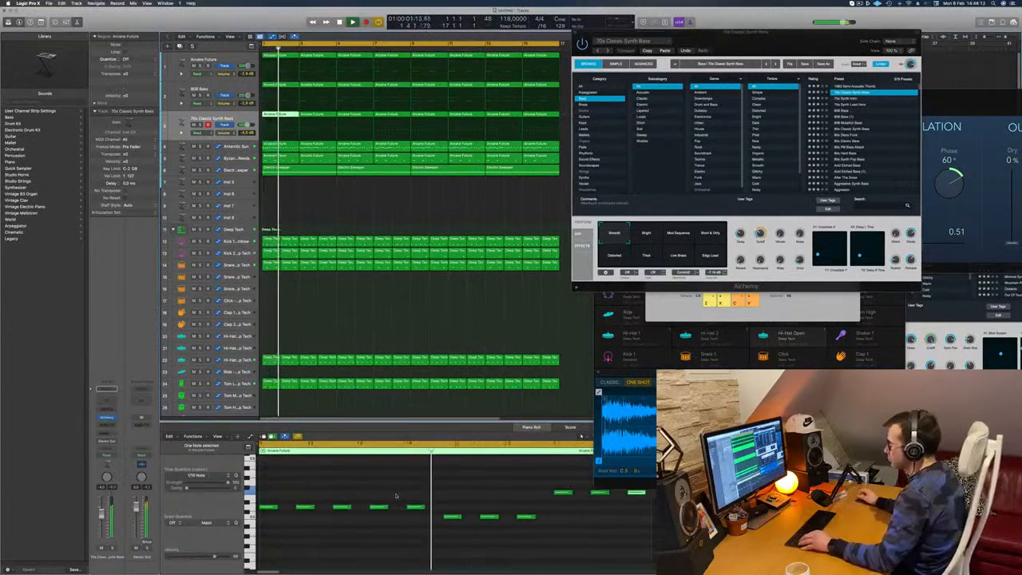
scroll(398, 496, down, 2)
scroll(399, 496, down, 2)
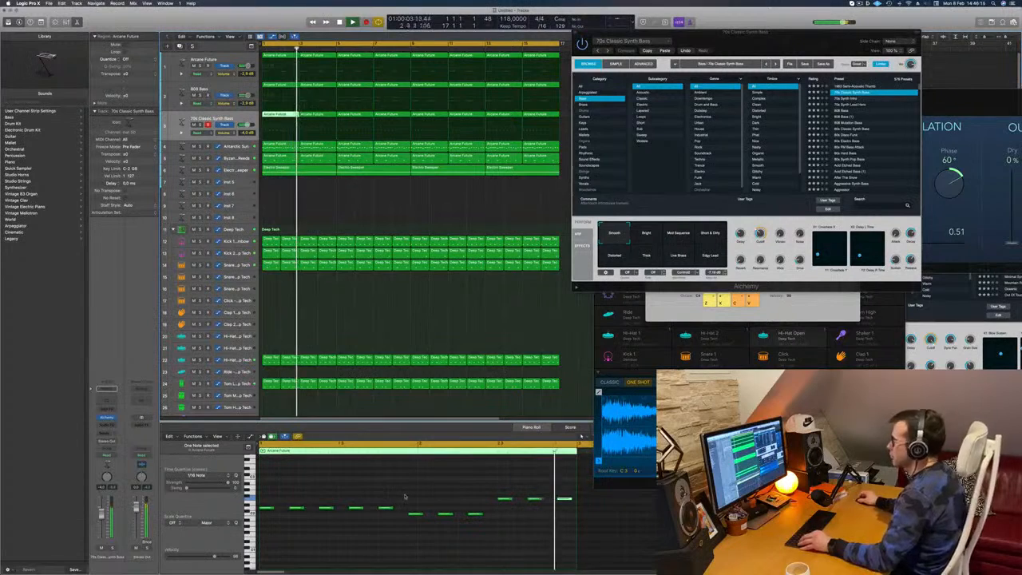
key(space)
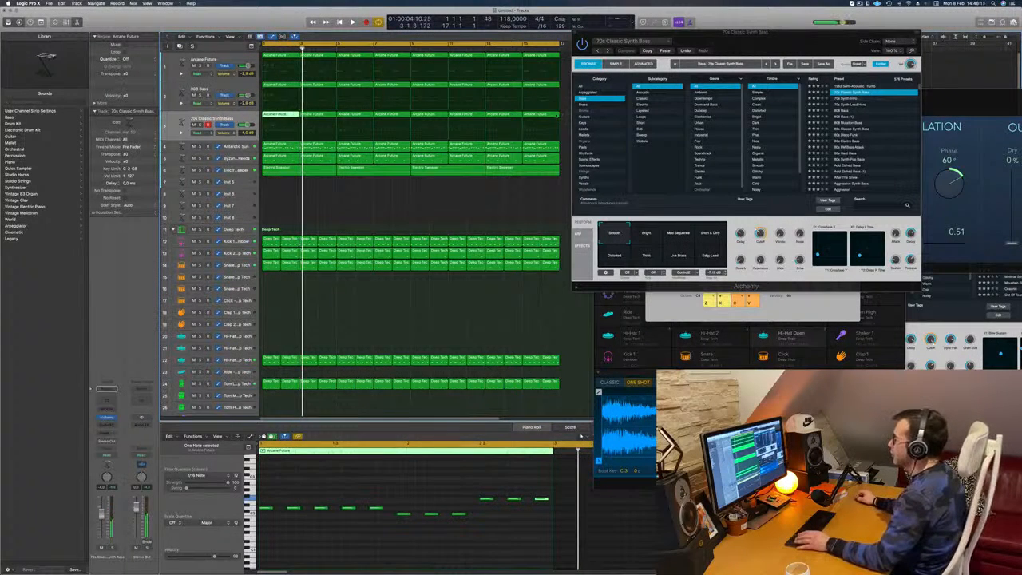
- Replace the other regions on the 70s Classic Synth Bass track with copies of the edited first region across all 16 bars
drag(564, 118, 352, 120)
key(Delete)
drag(419, 115, 443, 121)
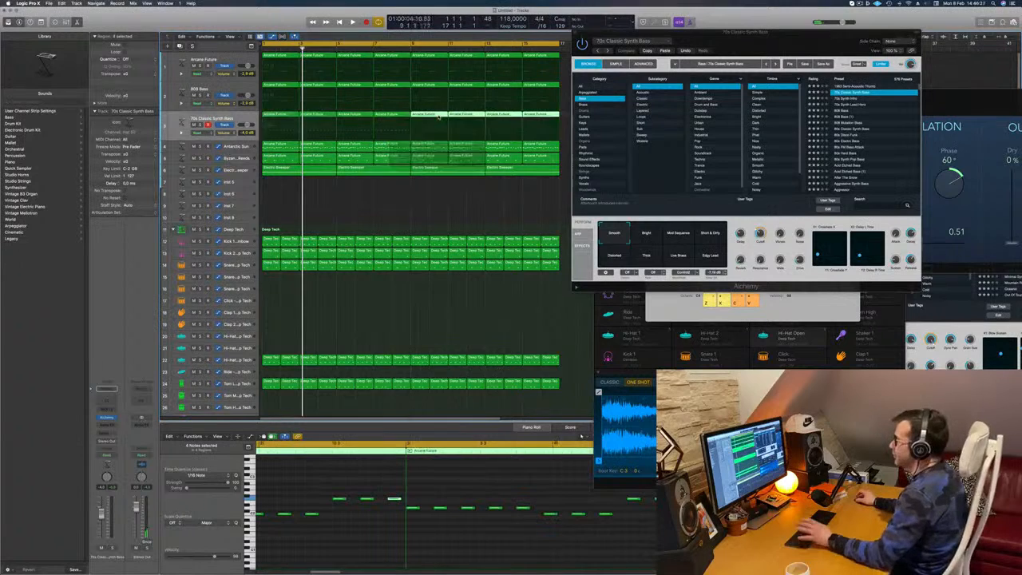
key(space)
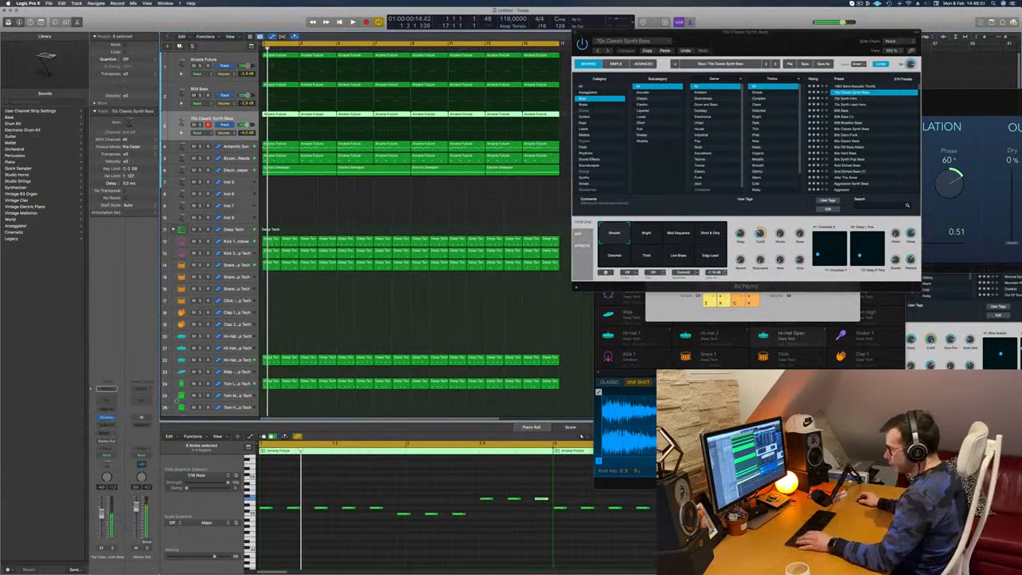
- Hide the Musical Typing keyboard, show the mixer, and insert a Compressor on the 70s Classic Synth Bass channel
key(super+k)
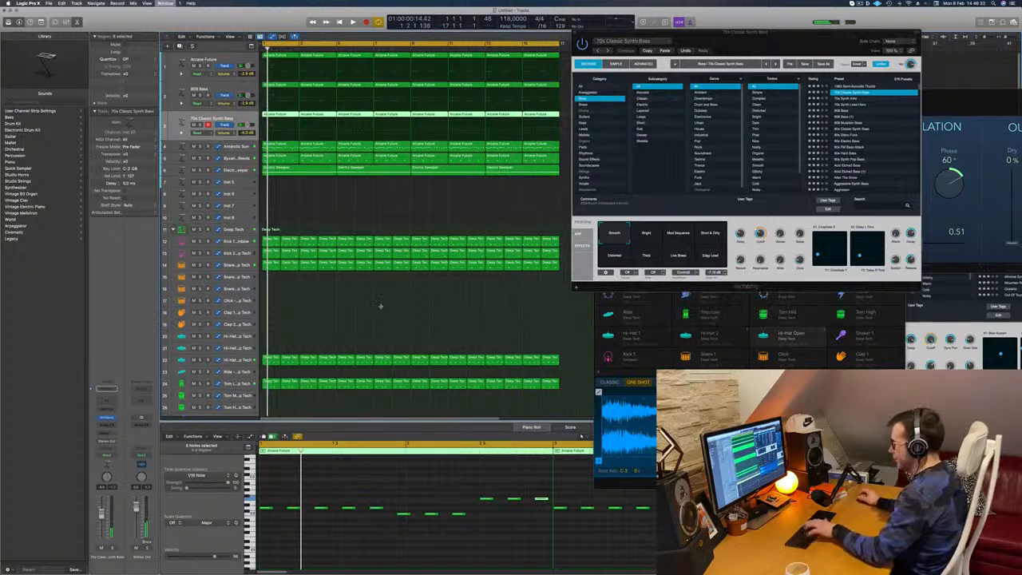
key(x)
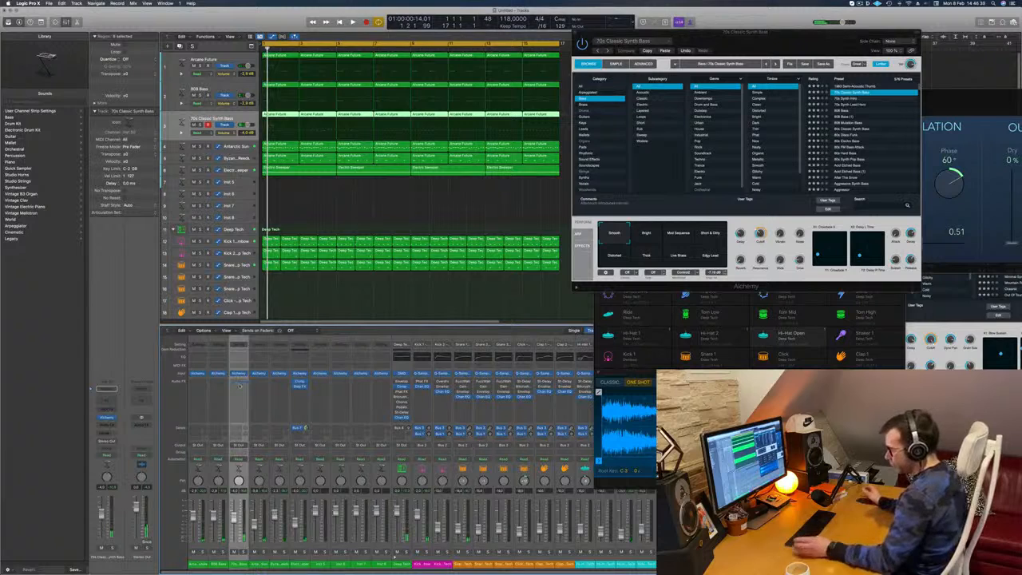
drag(240, 385, 239, 386)
key(space)
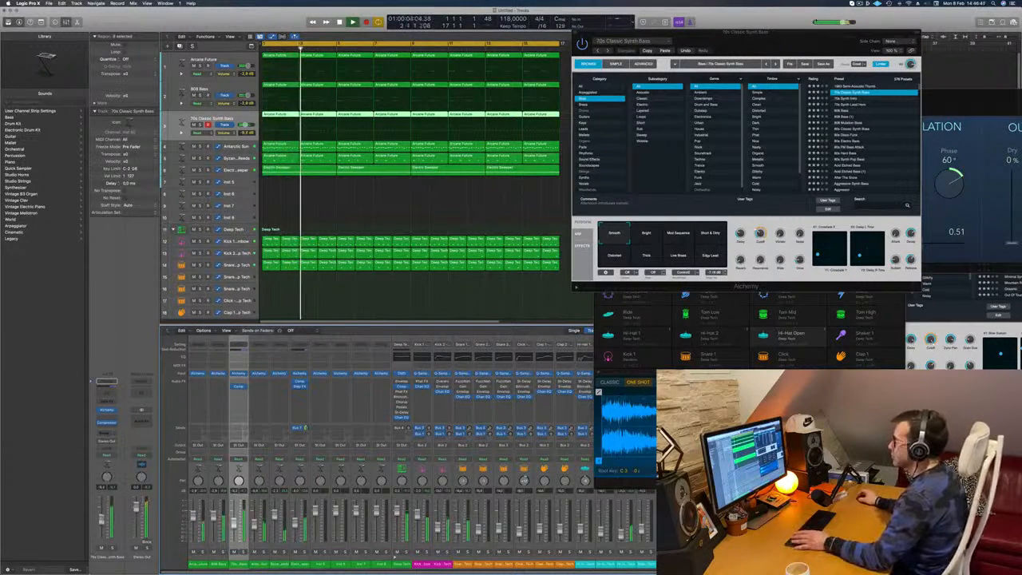
- Move the Alchemy window closer, audition the Bright and Mod Sequence variations of 70s Classic Synth Bass, and choose Short & Dirty
drag(767, 33, 693, 72)
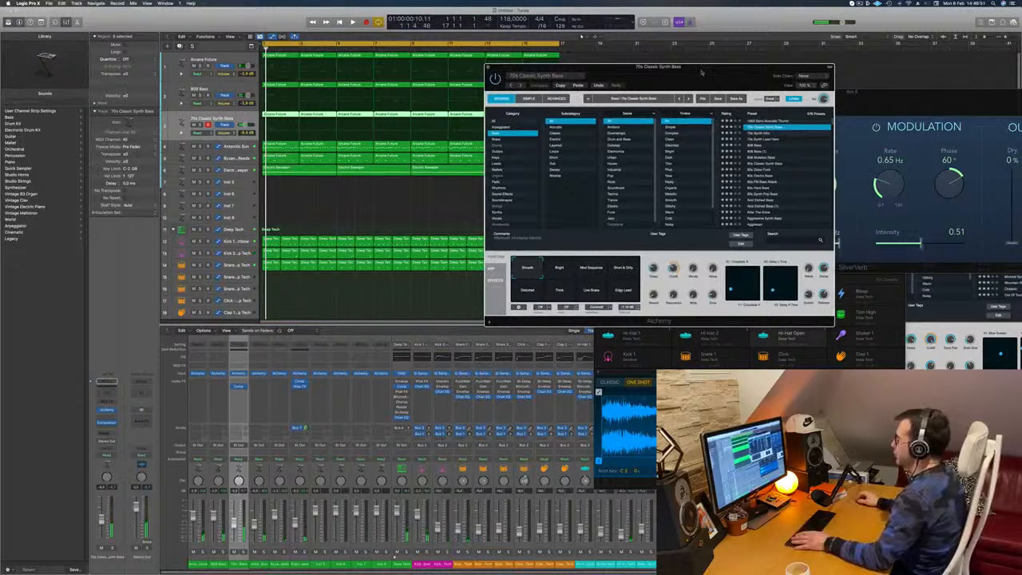
drag(701, 72, 660, 82)
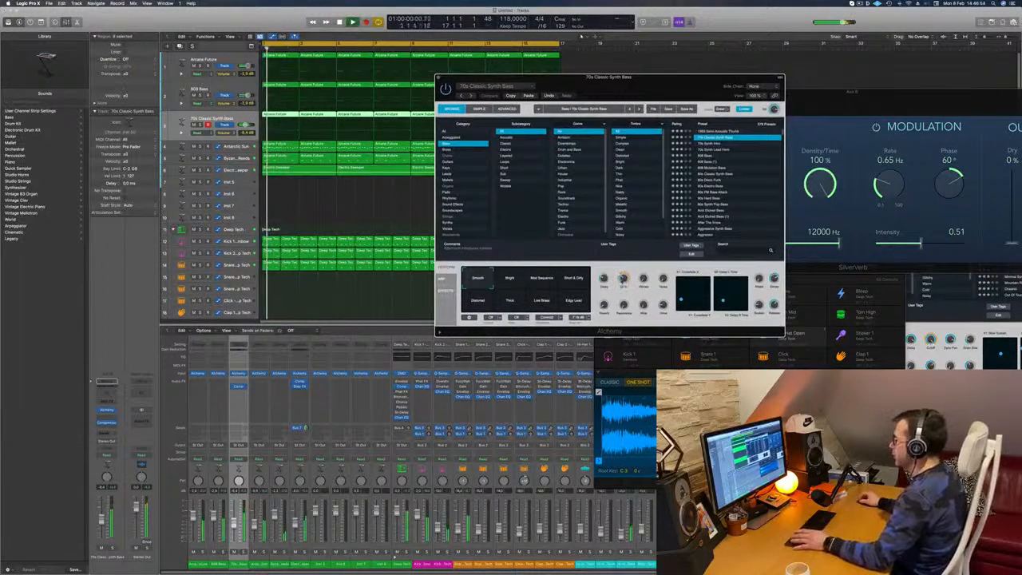
click(511, 282)
key(space)
key(space)
click(545, 282)
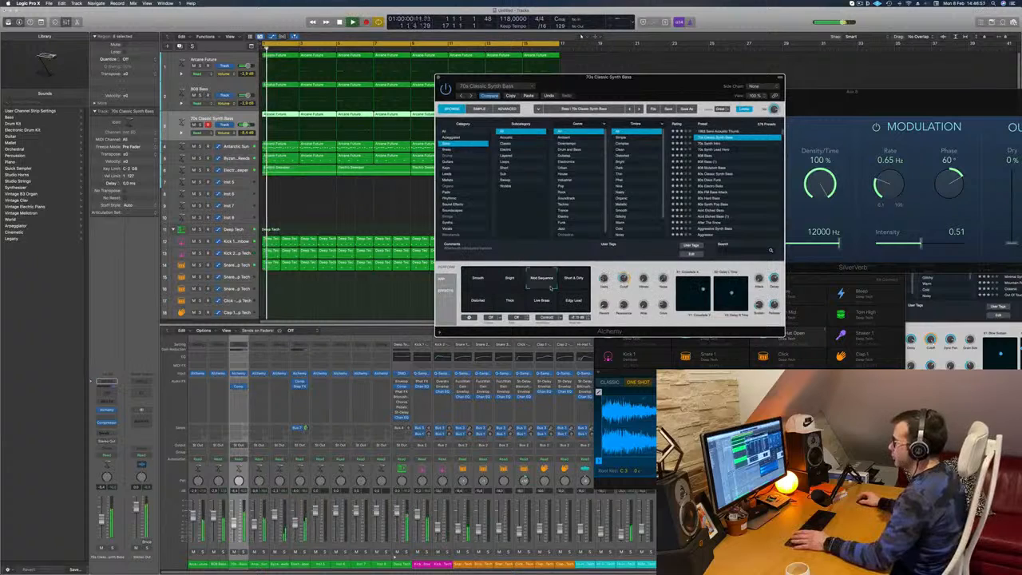
click(578, 284)
key(space)
key(space)
click(579, 283)
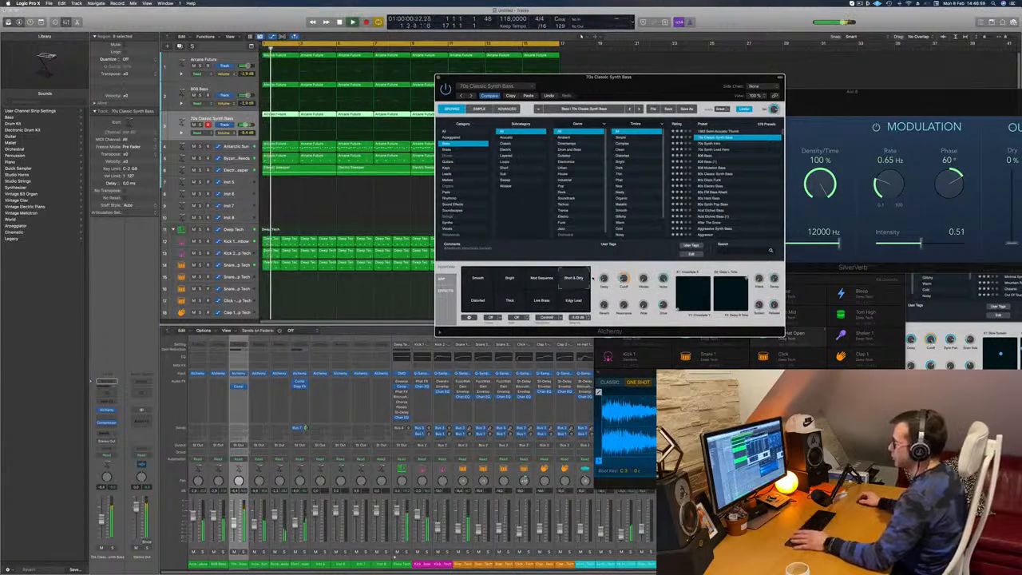
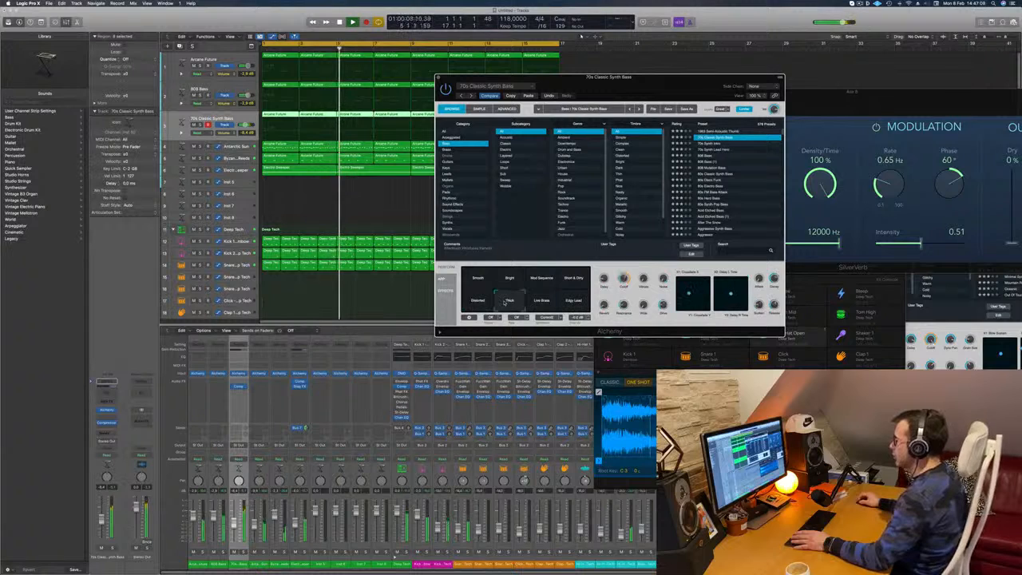
- Set the 70s Classic Synth Bass transform pad between Smooth and Distorted, audition it with the groove, and close Alchemy
drag(505, 302, 478, 292)
key(space)
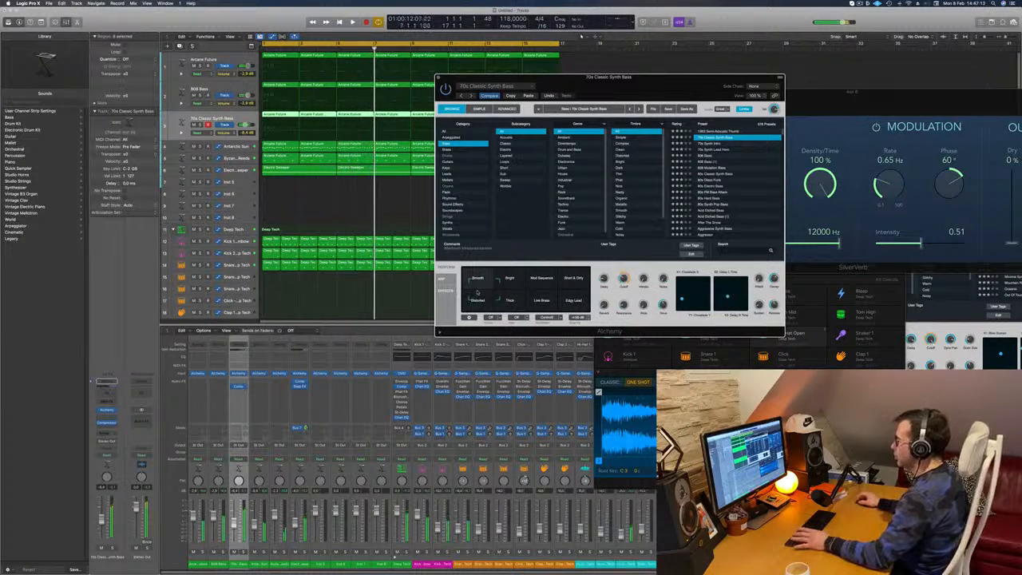
key(space)
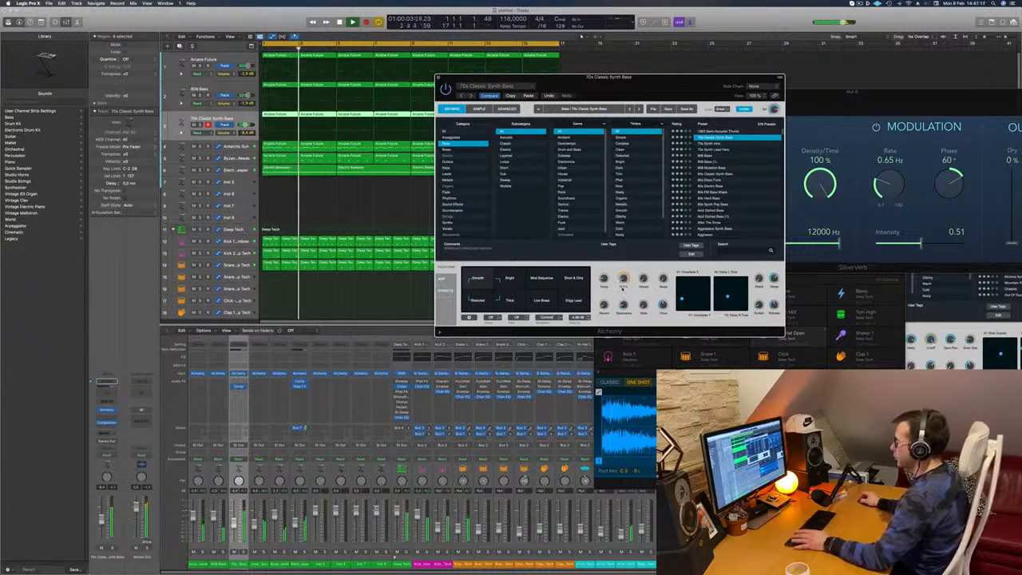
key(space)
key(space)
click(303, 293)
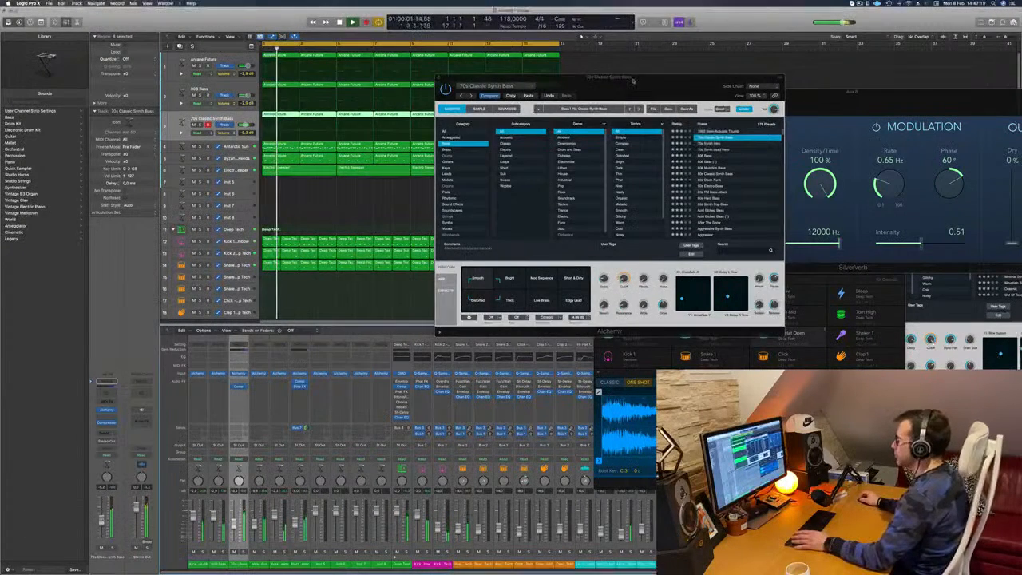
drag(527, 77, 576, 87)
click(487, 87)
- Select all regions in the 16-bar arrangement and repeat them once to fill bars 17 to 32
scroll(331, 185, down, 5)
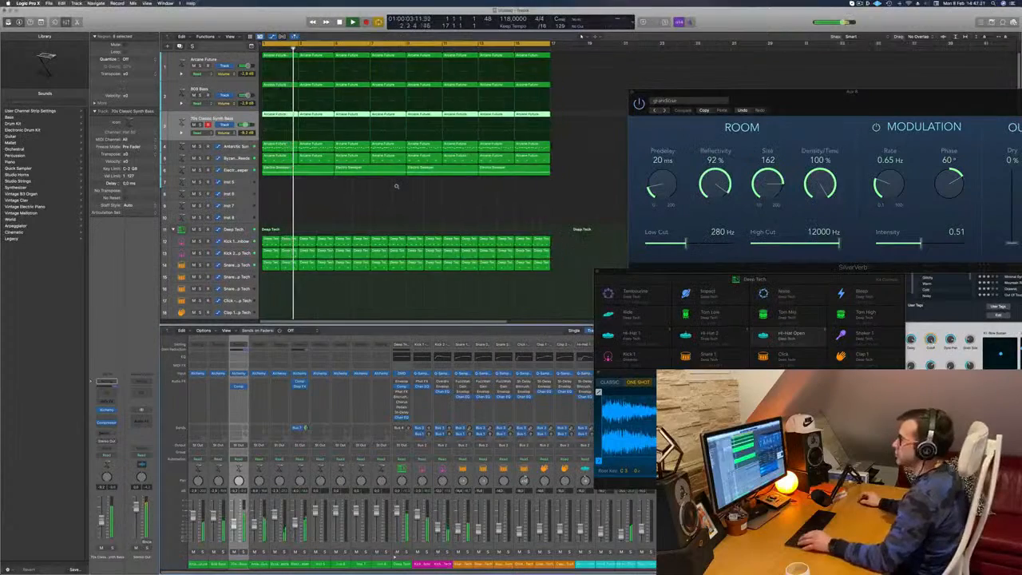
scroll(344, 206, up, 3)
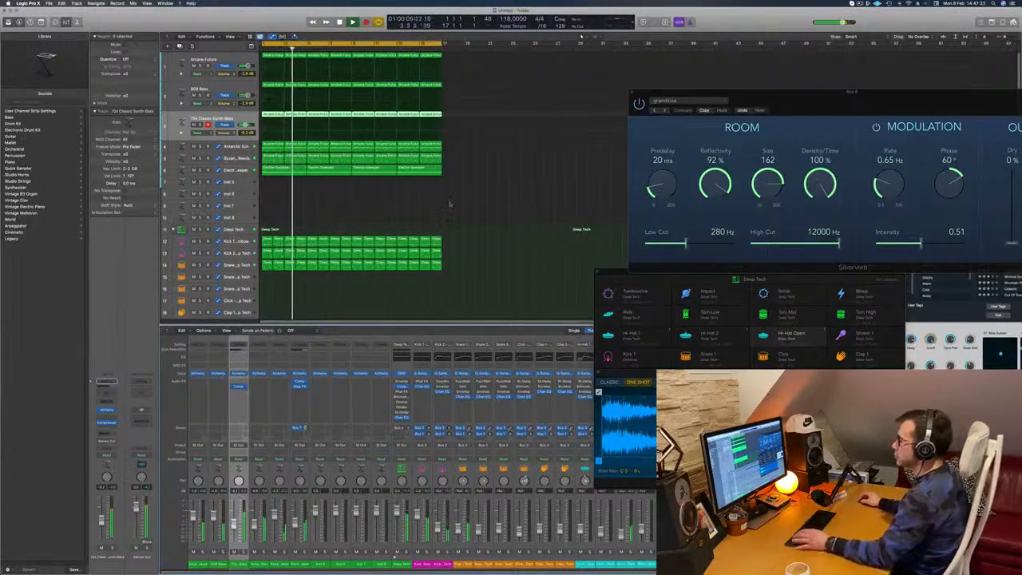
key(space)
key(space)
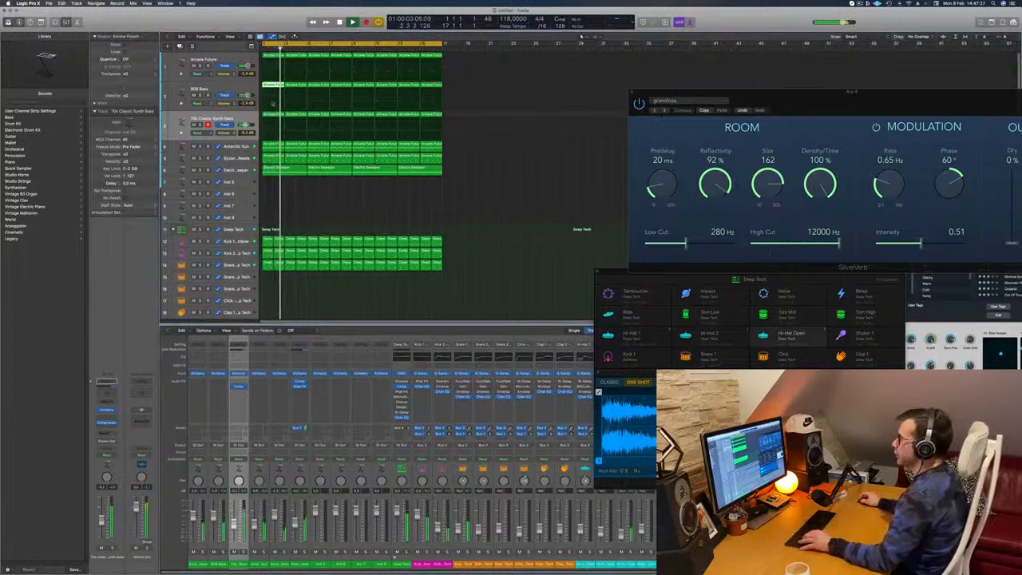
click(517, 124)
key(space)
key(space)
key(super+z)
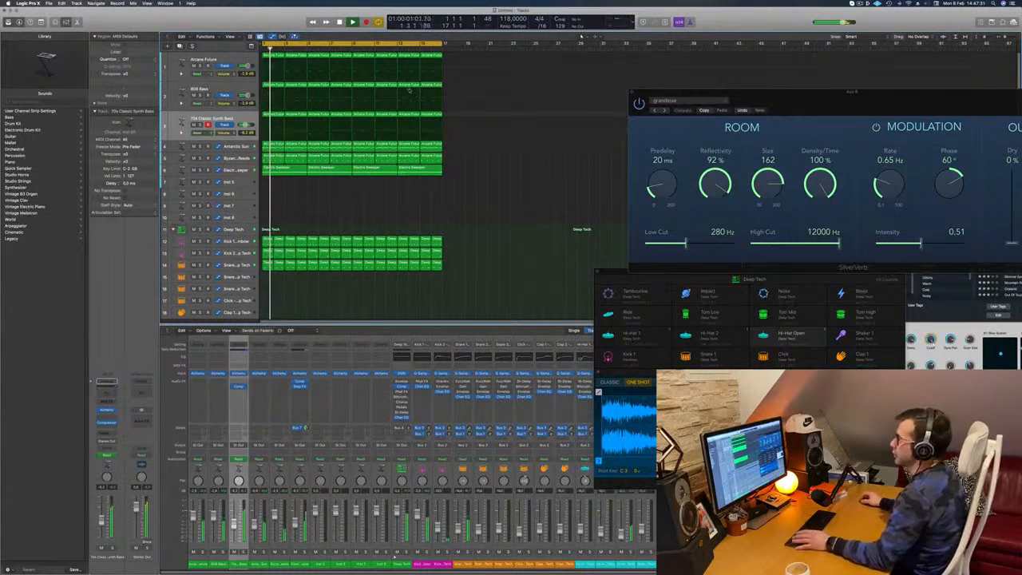
key(super+r)
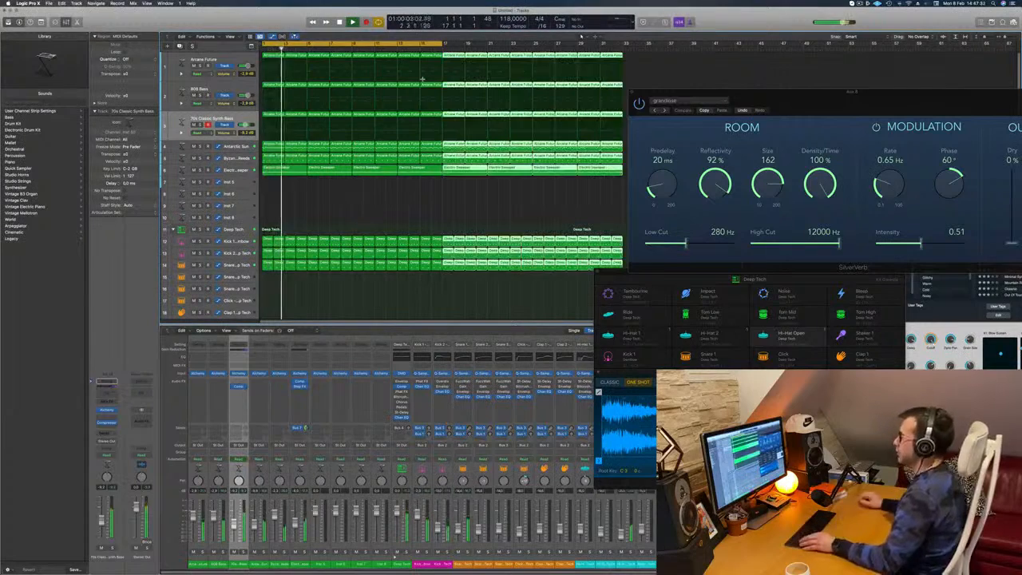
key(super+Left)
key(super+Left)
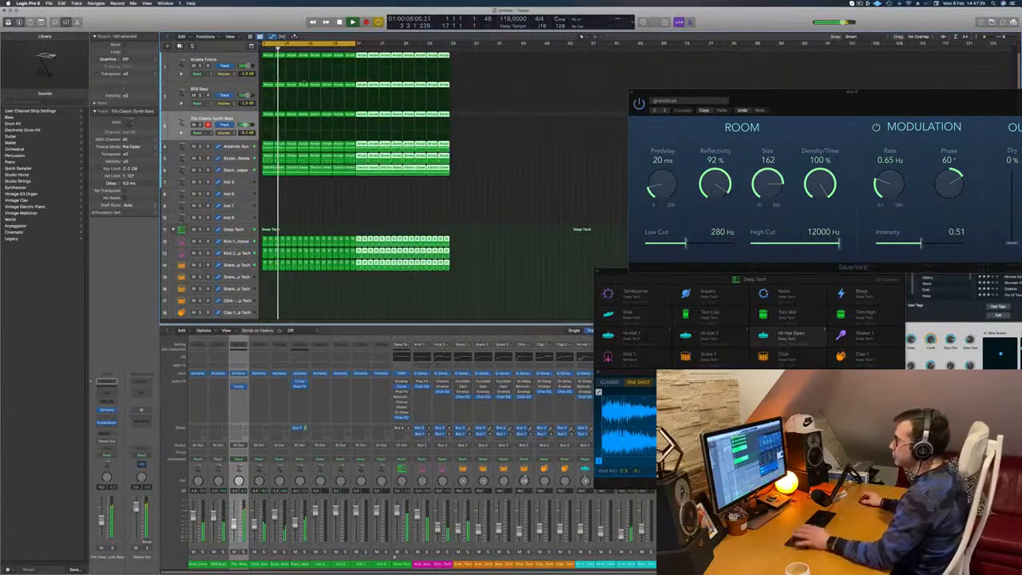
click(311, 213)
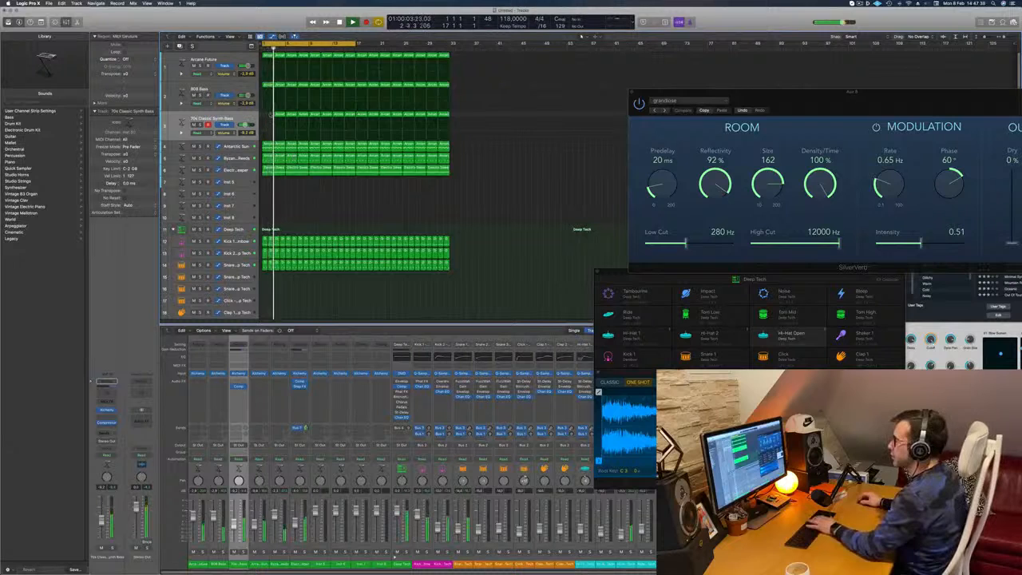
- Delete the 70s Classic Synth Bass regions in bars 1 to 16 and move the cycle range to bars 17 to 32
drag(271, 115, 350, 118)
key(Delete)
key(space)
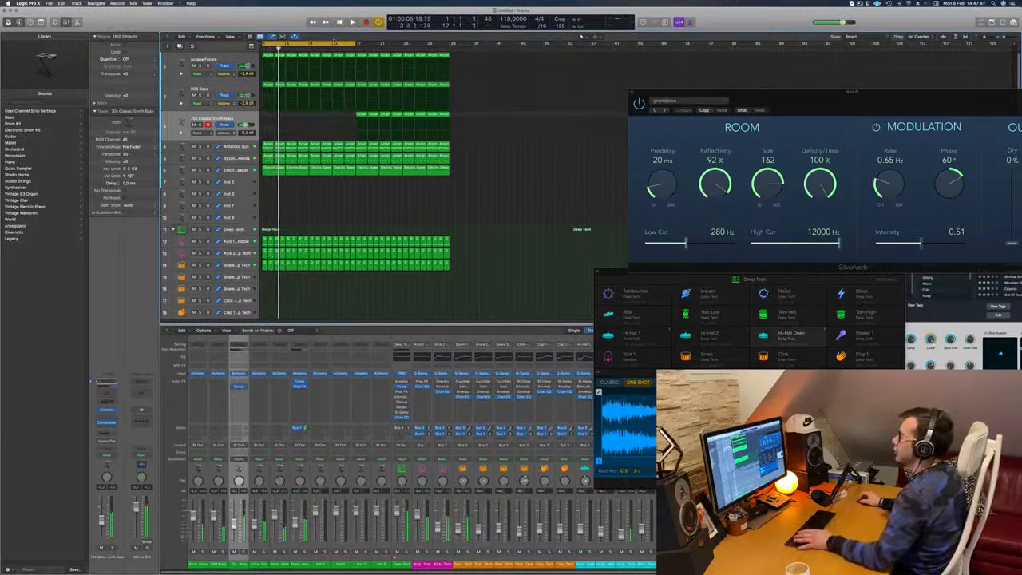
drag(336, 42, 427, 44)
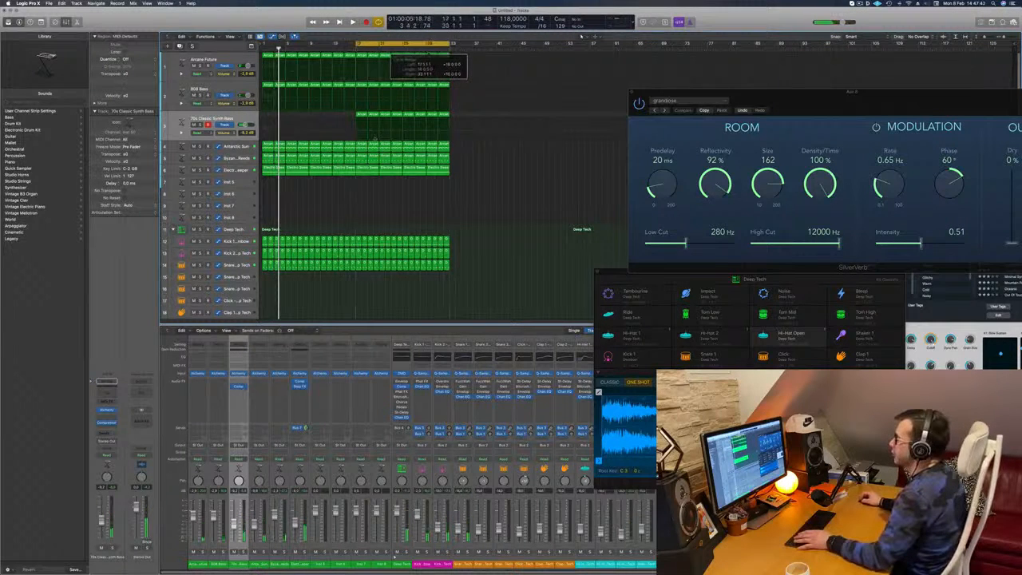
- Delete the Arcane Future, 808 Bass and 70s Classic Synth Bass regions after the first one at bar 17
click(474, 56)
drag(473, 54, 364, 99)
key(Delete)
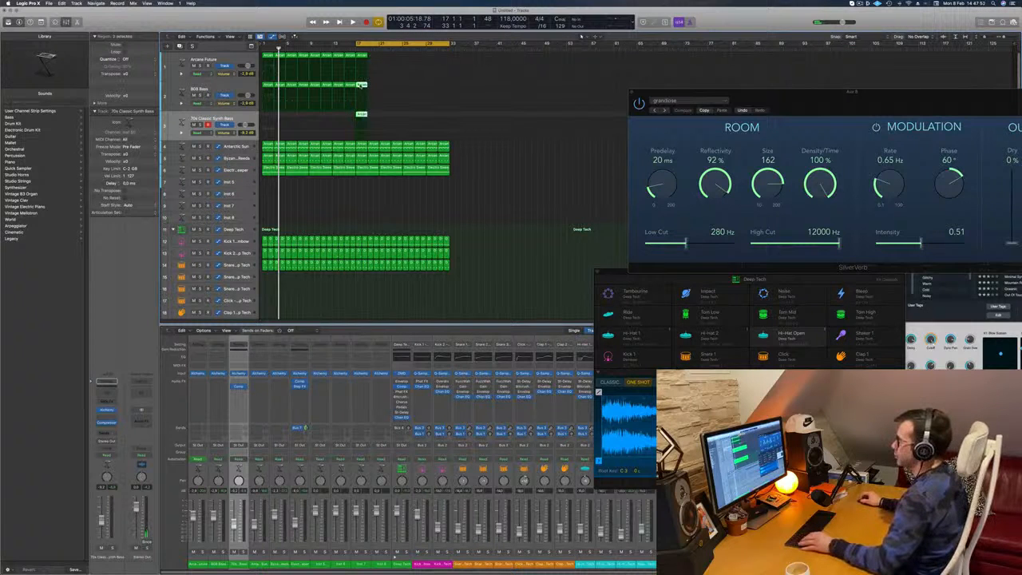
- Open the bar 17 regions of the bass tracks in the Piano Roll and examine their notes
key(p)
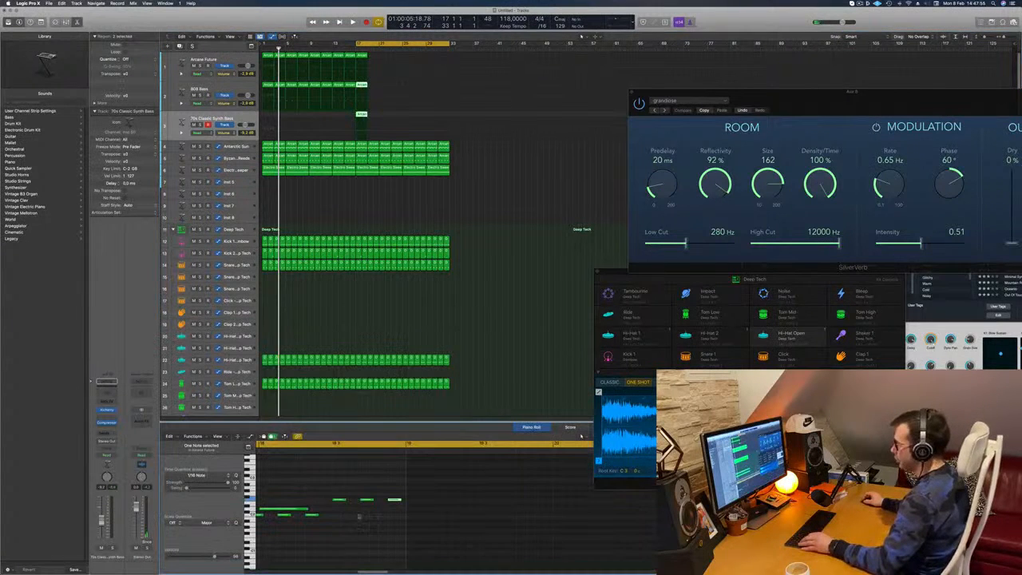
scroll(317, 481, left, 6)
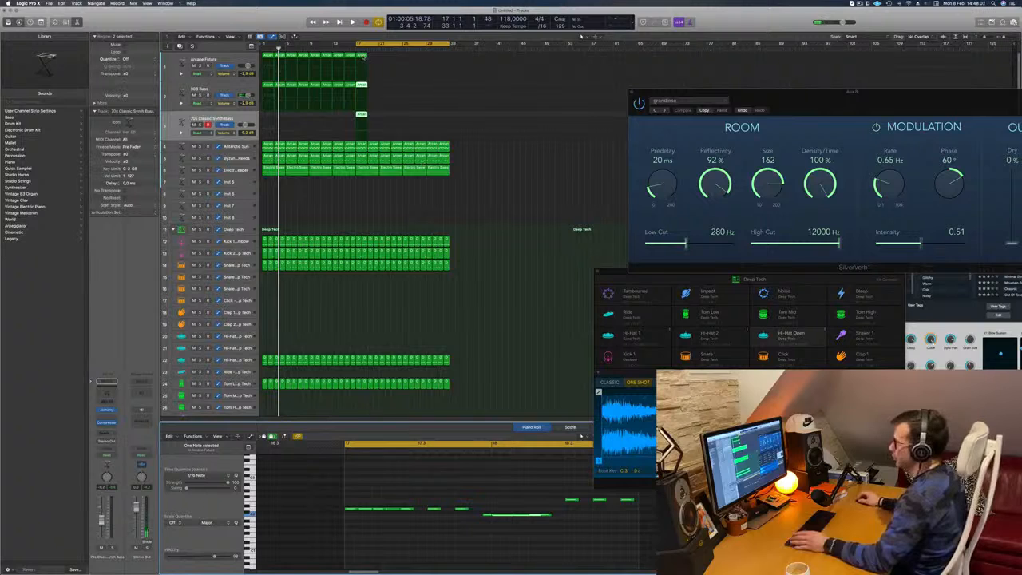
click(362, 56)
drag(377, 53, 361, 127)
drag(498, 490, 514, 506)
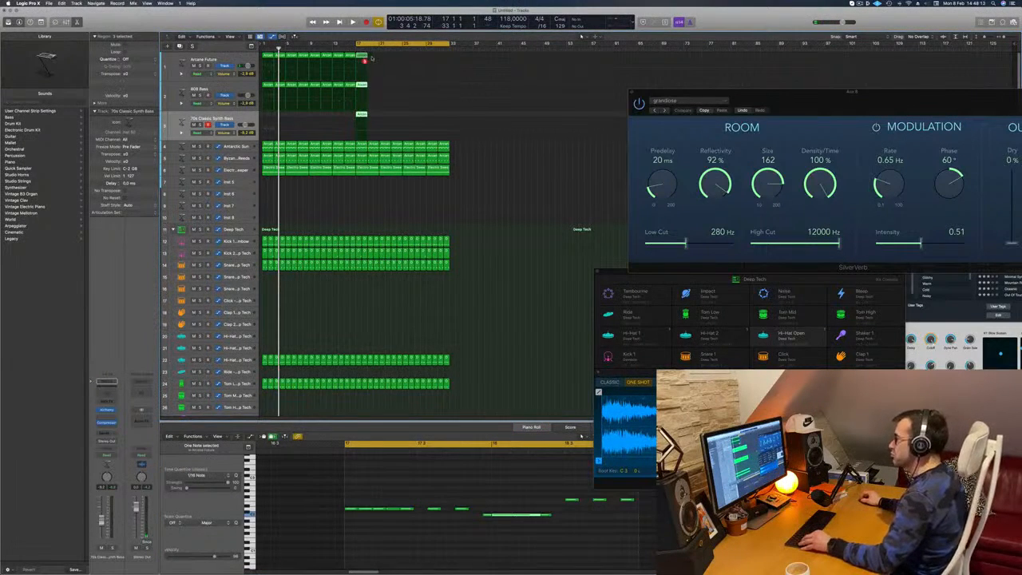
- Copy the bar 17 regions of Arcane Future, 808 Bass and 70s Classic Synth Bass through bar 32 during playback
drag(371, 58, 360, 119)
key(space)
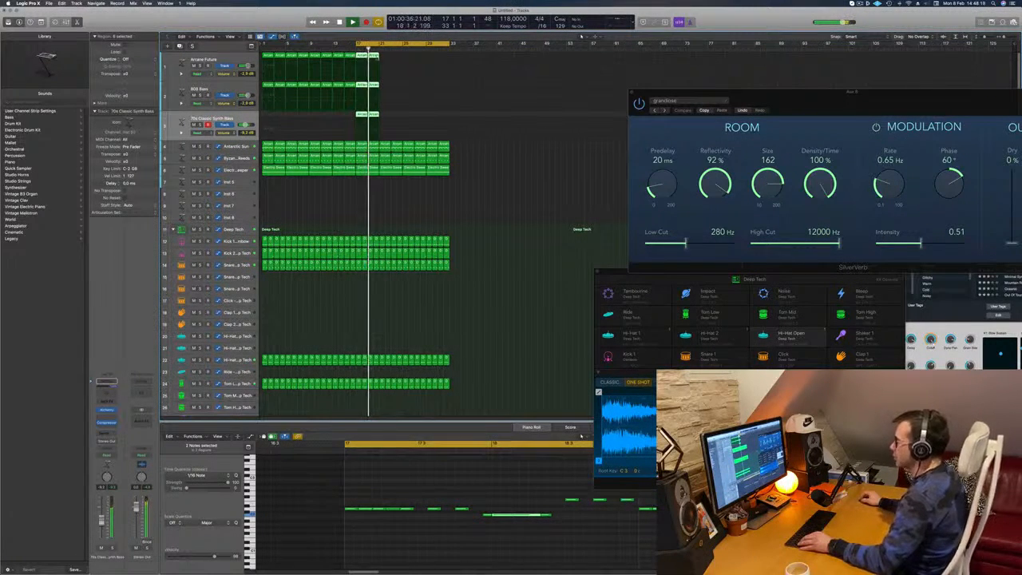
drag(372, 56, 414, 63)
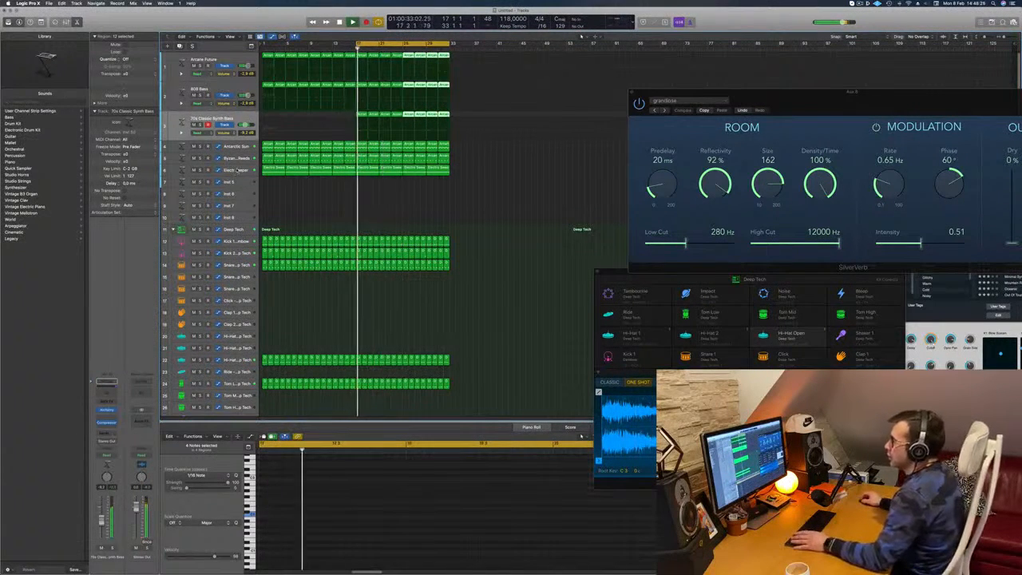
- Open Alchemy on the Electro Sweeper track, check its sound settings during playback, and close it
click(238, 170)
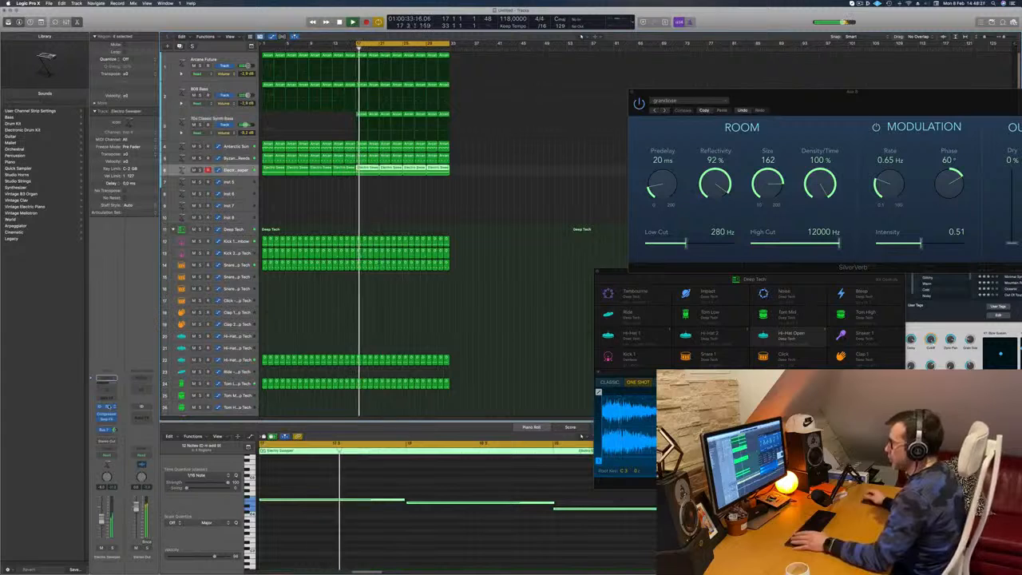
click(108, 407)
key(Return)
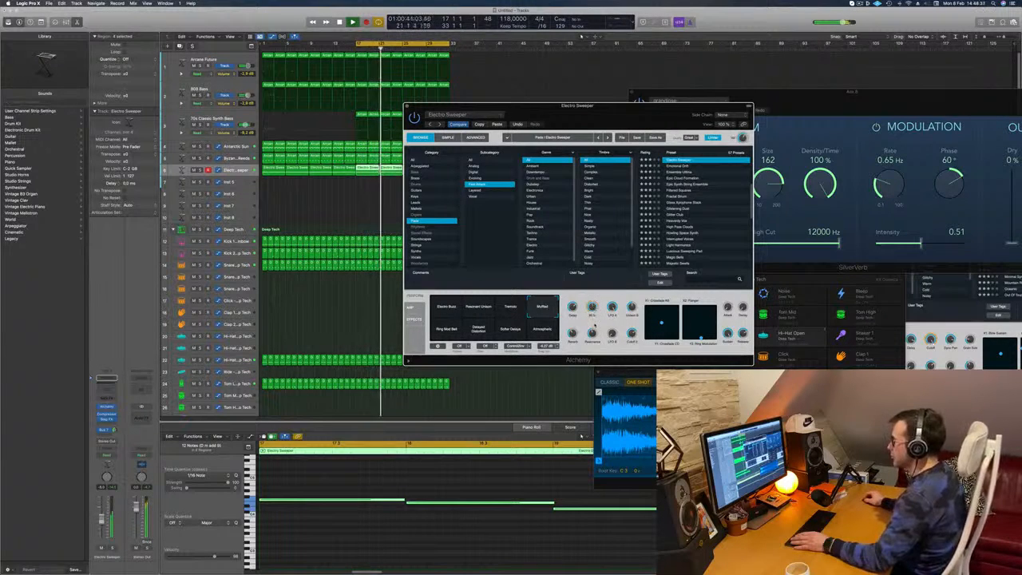
drag(577, 105, 600, 118)
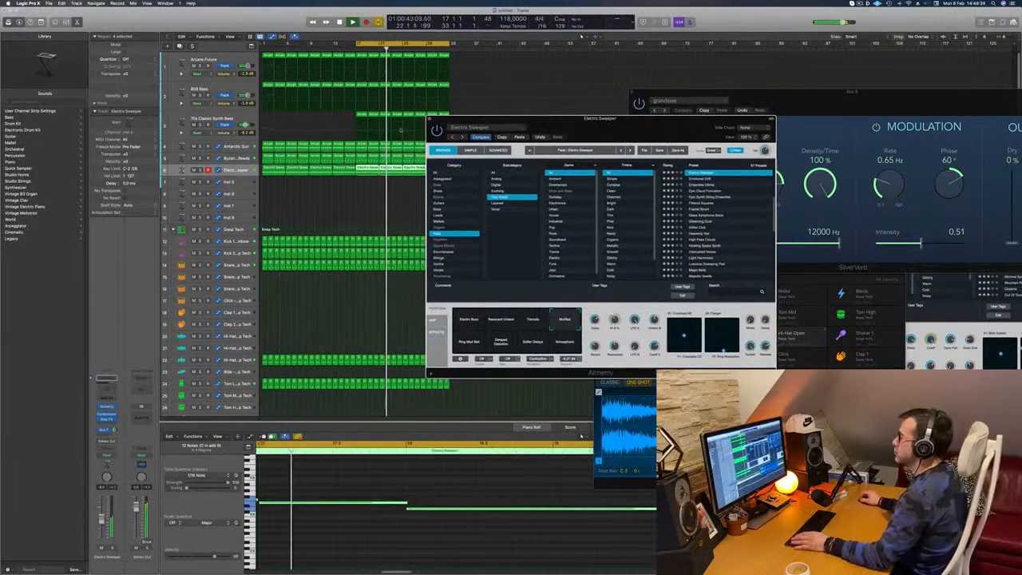
click(430, 119)
click(386, 199)
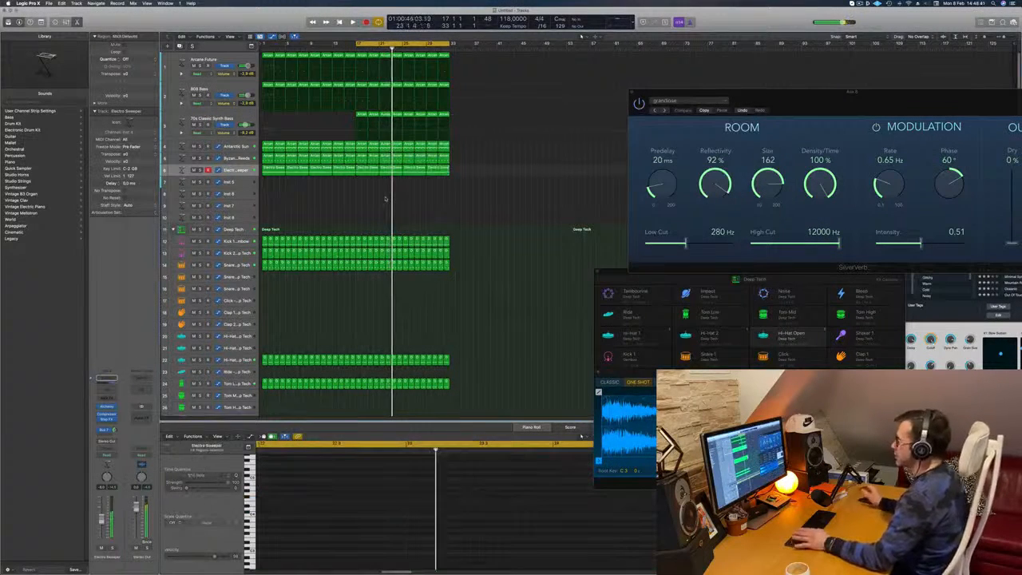
- Replay the section from bar 17 and lower the volume of the 70s Classic Synth Bass track
key(space)
key(space)
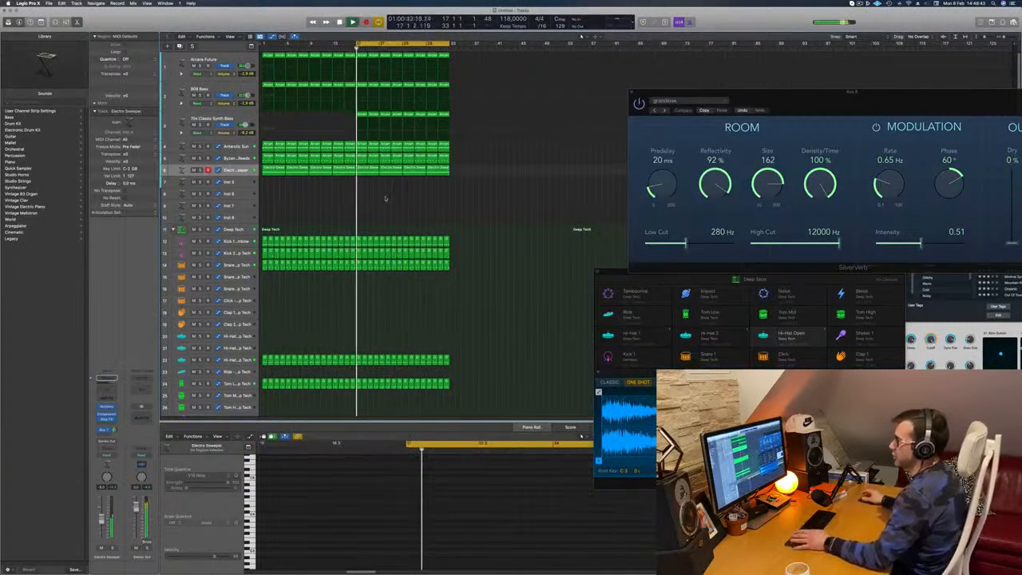
click(240, 119)
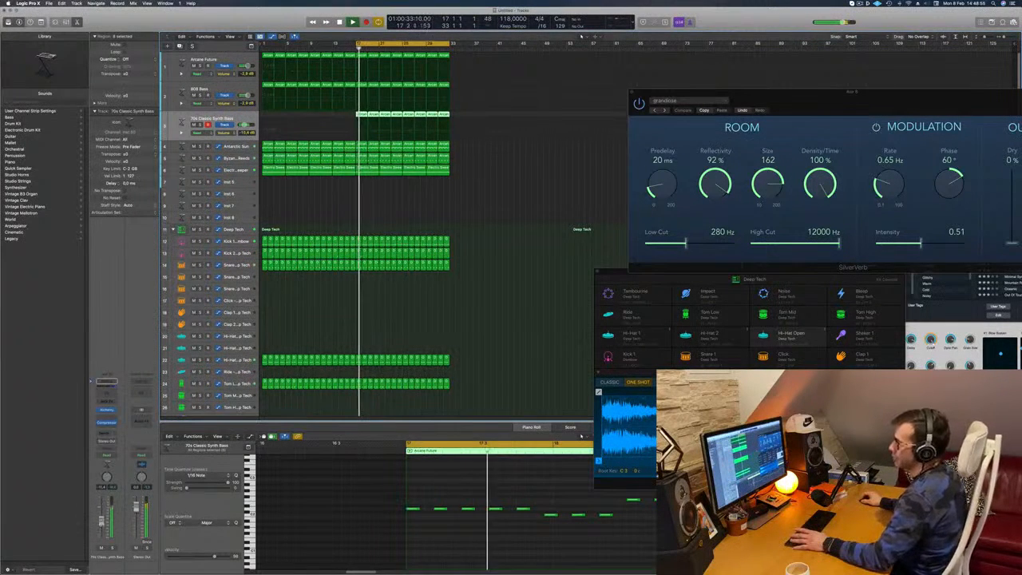
click(500, 180)
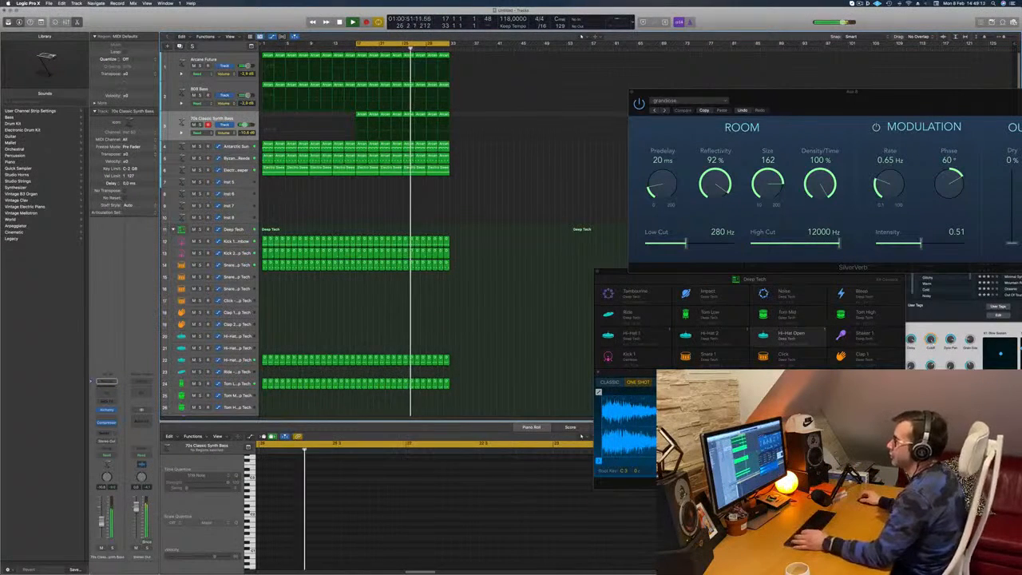
- Solo the Antarctic Sun, Byzantine, Electro Sweeper, 808 Bass and Arcane Future tracks one at a time to hear each part
click(201, 147)
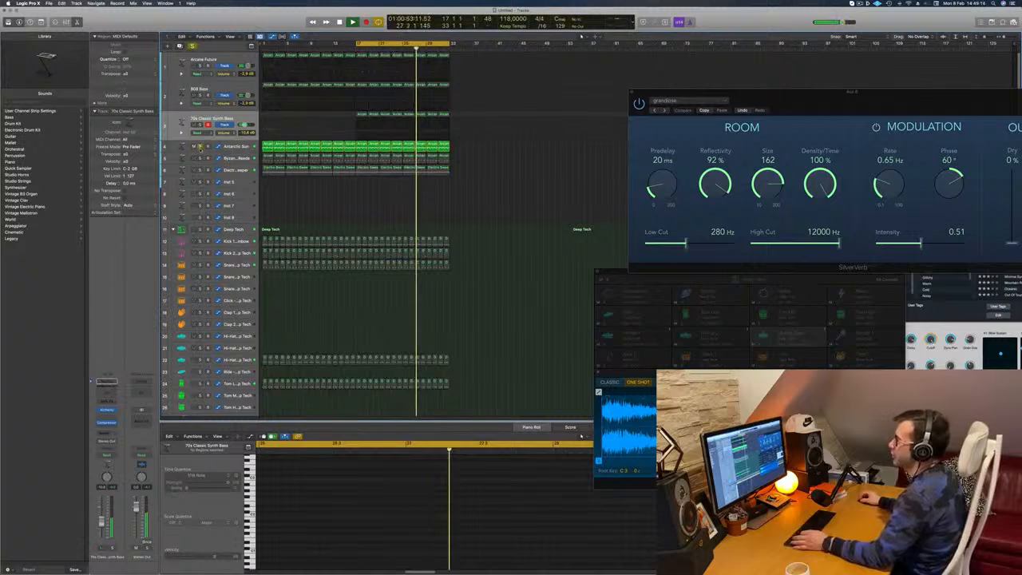
click(201, 147)
click(200, 159)
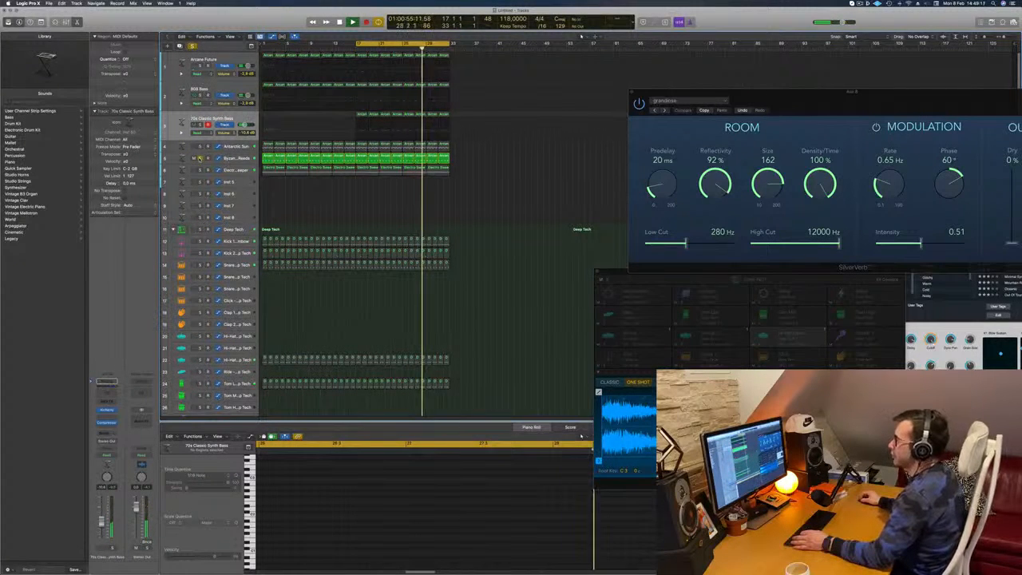
click(201, 159)
click(201, 170)
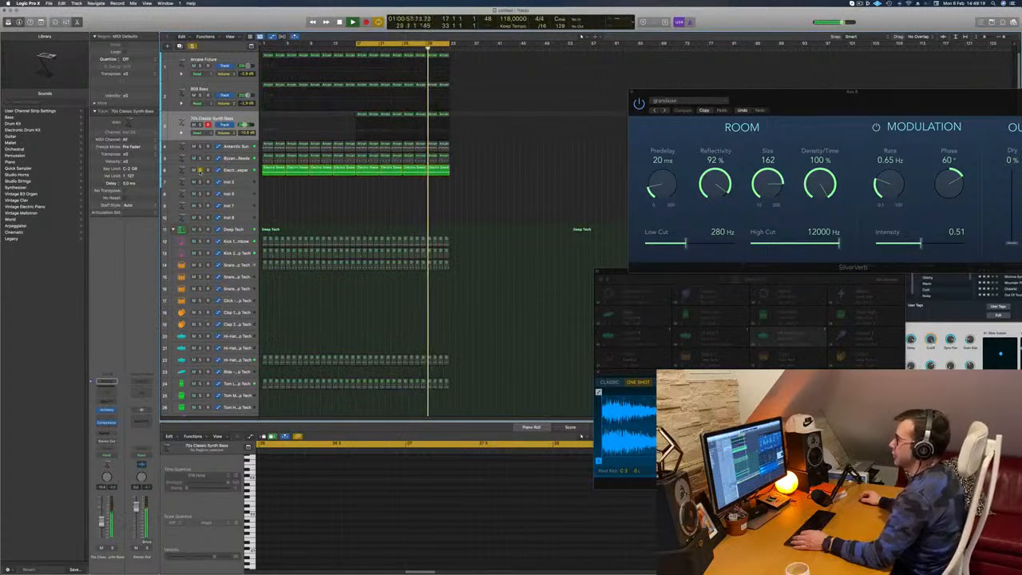
click(200, 170)
click(200, 95)
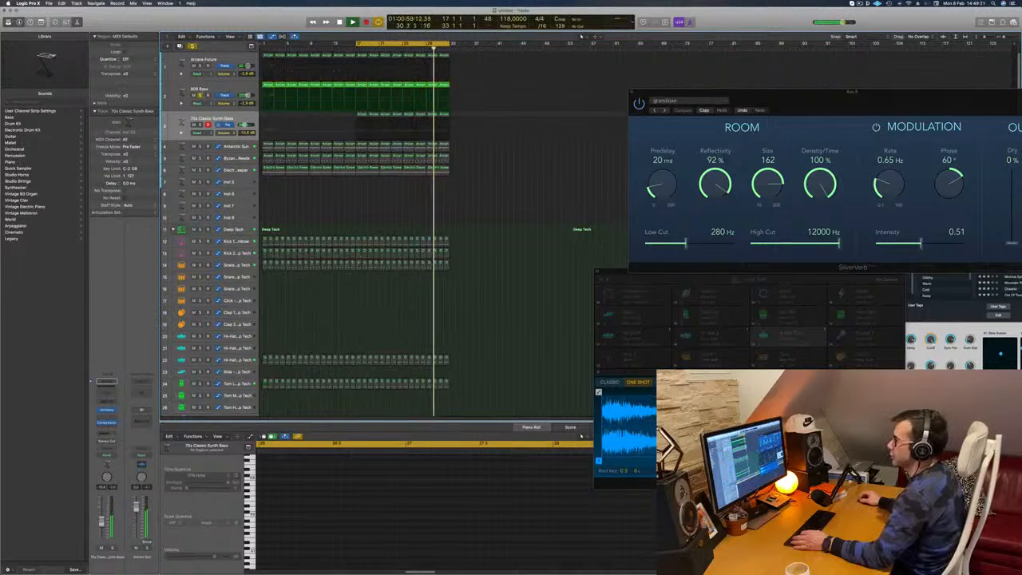
click(200, 95)
click(200, 66)
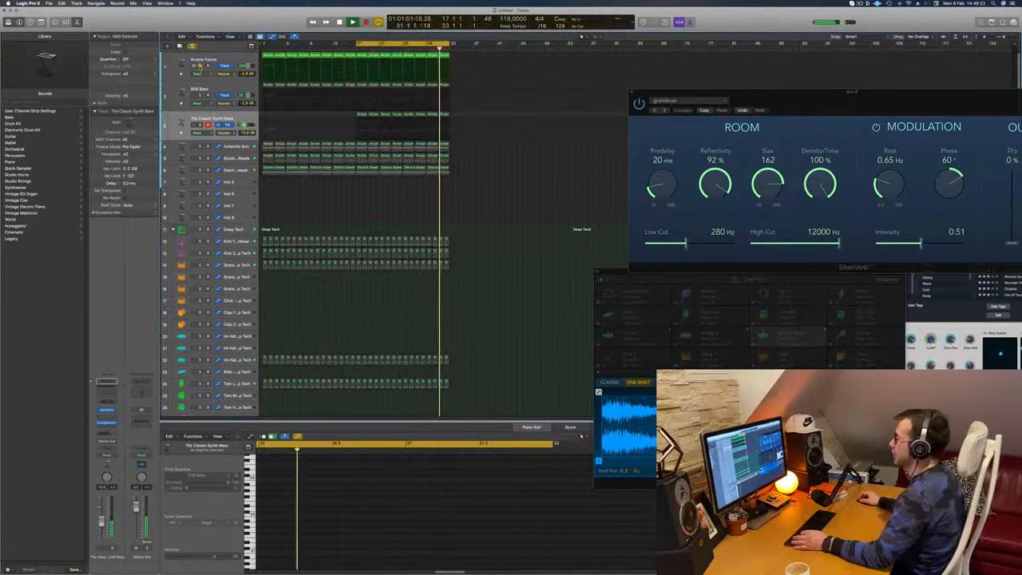
click(201, 66)
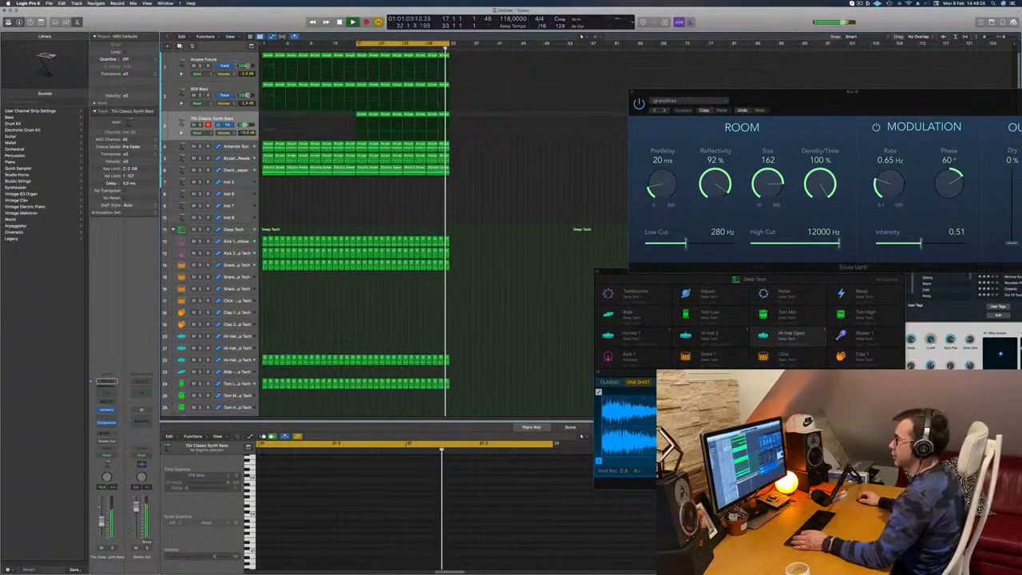
click(206, 60)
click(447, 193)
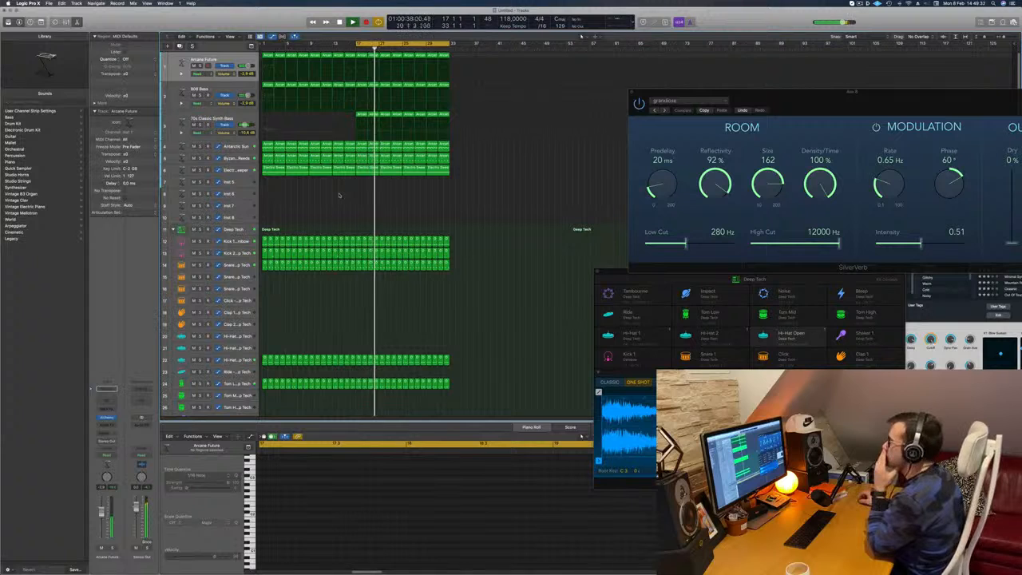
- Copy the 70s Classic Synth Bass region at bar 17 onto the empty Inst 5 track
click(362, 115)
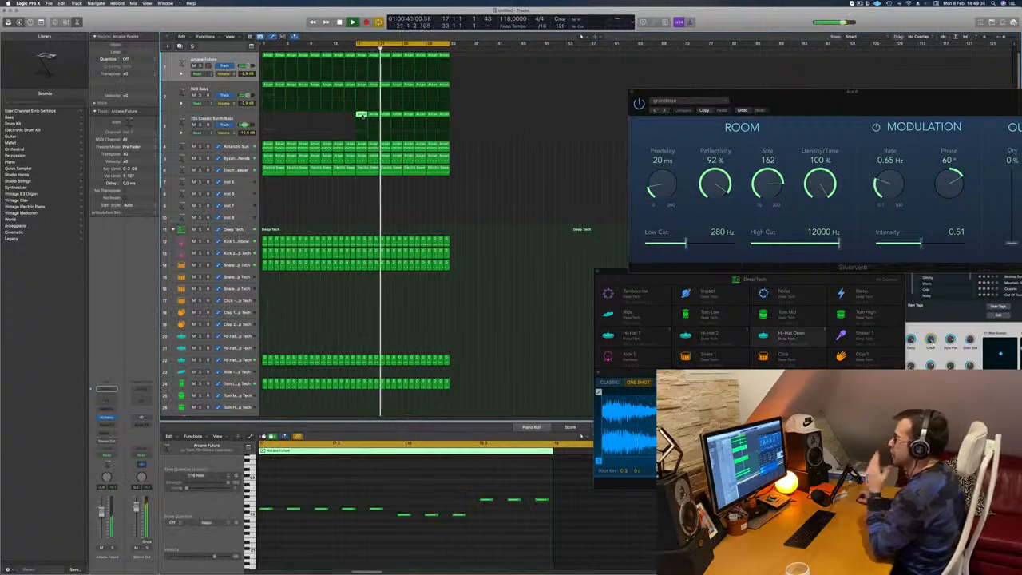
drag(362, 115, 362, 185)
scroll(392, 511, left, 3)
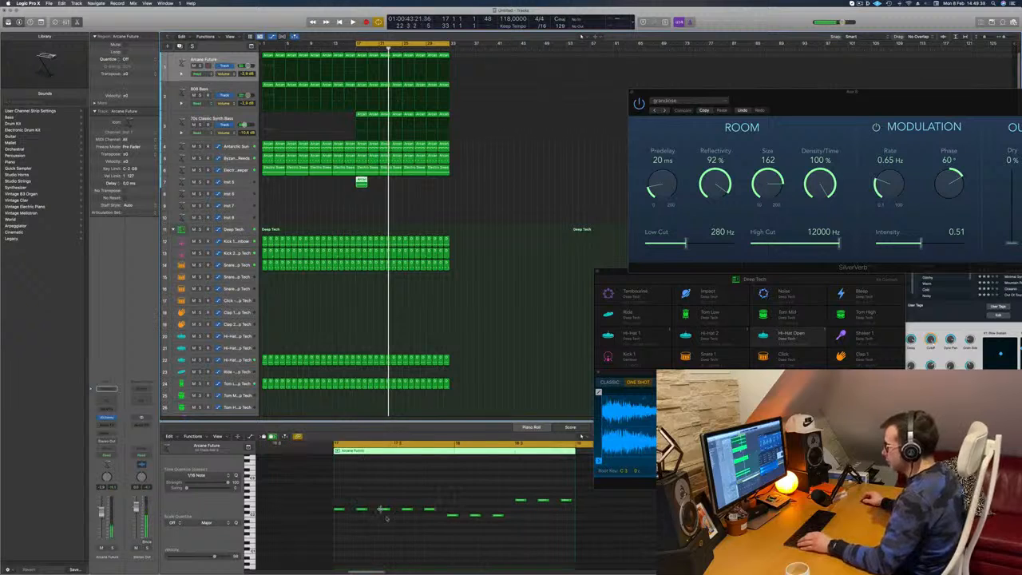
- Copy one lower and one higher note to the Inst 5 region's start at bar 17 to form a three-note chord, and delete the remaining notes
click(452, 515)
drag(452, 516, 339, 517)
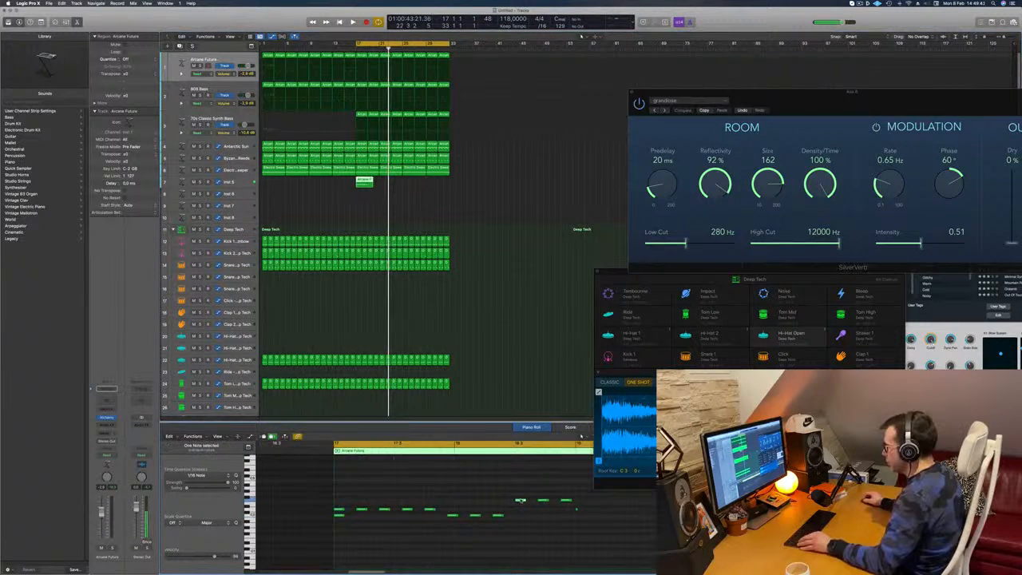
drag(520, 501, 643, 522)
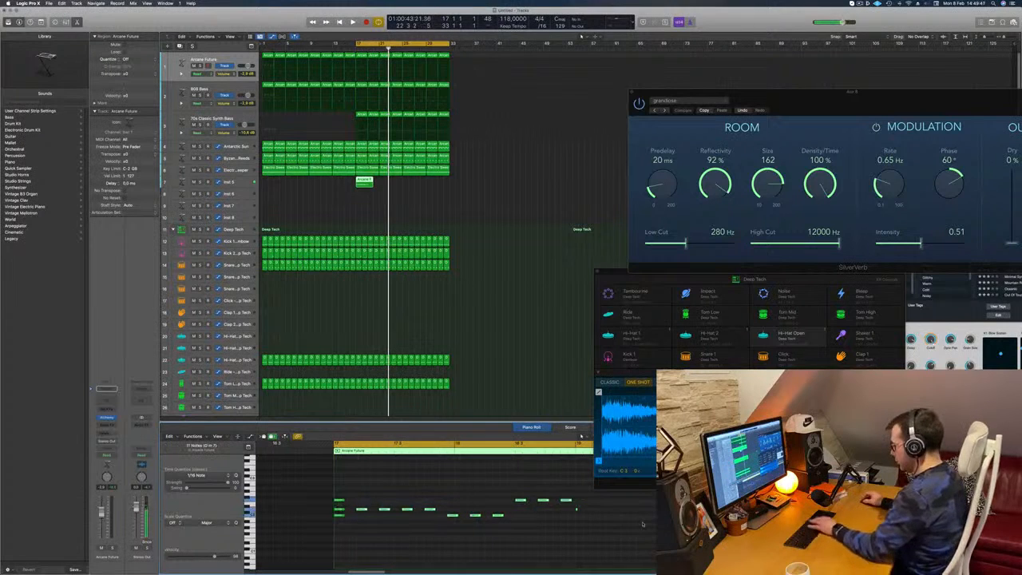
key(Delete)
- Lengthen the three-note chord to fill bar 17 and duplicate it across bar 18
drag(368, 484, 544, 501)
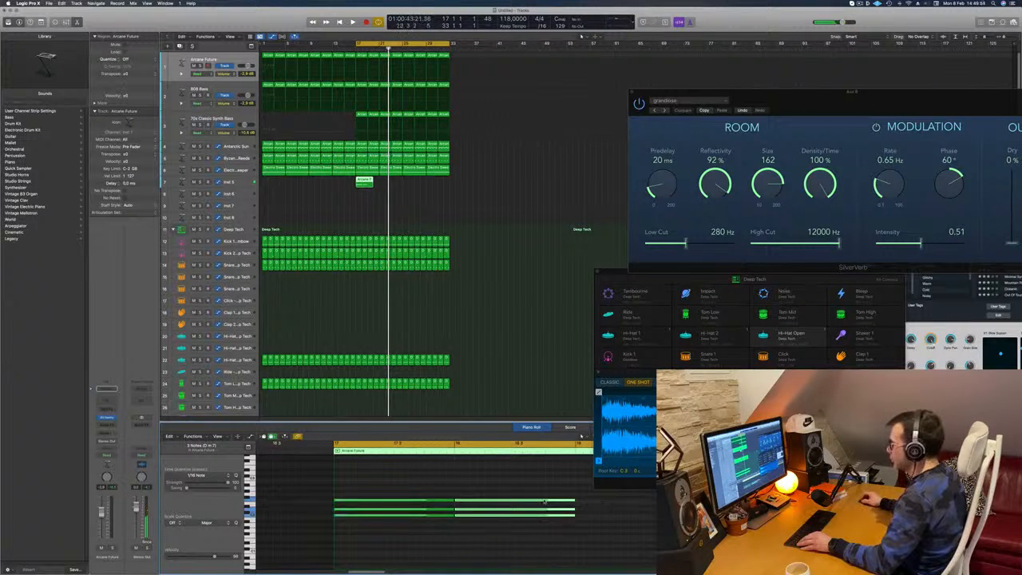
key(super+Left)
key(super+Left)
key(super+Left)
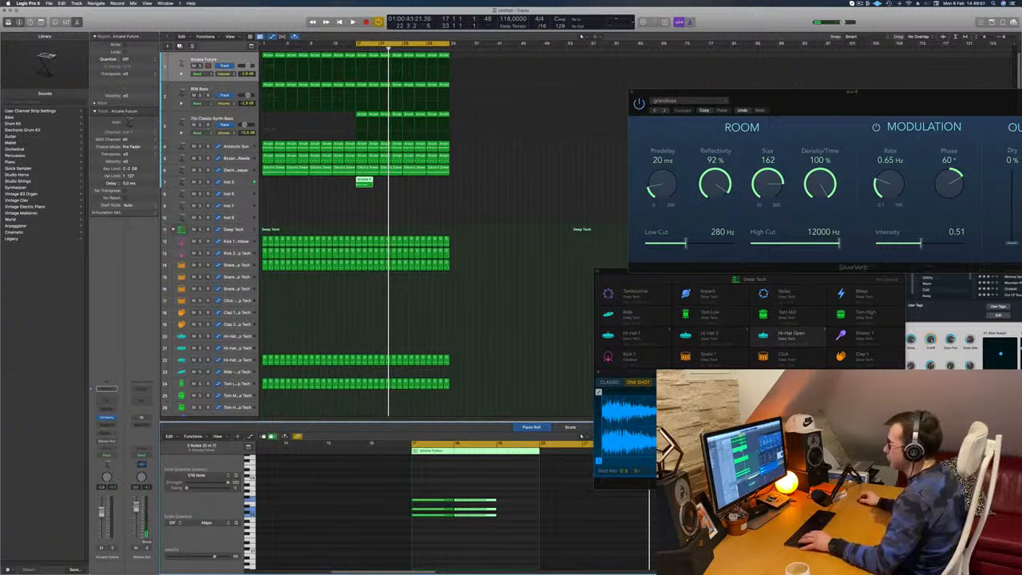
- Trim the Inst 5 region to two bars, remove the leftover part, and repeat the region from bar 17 up to bar 33
super+double_click(368, 183)
key(BackSpace)
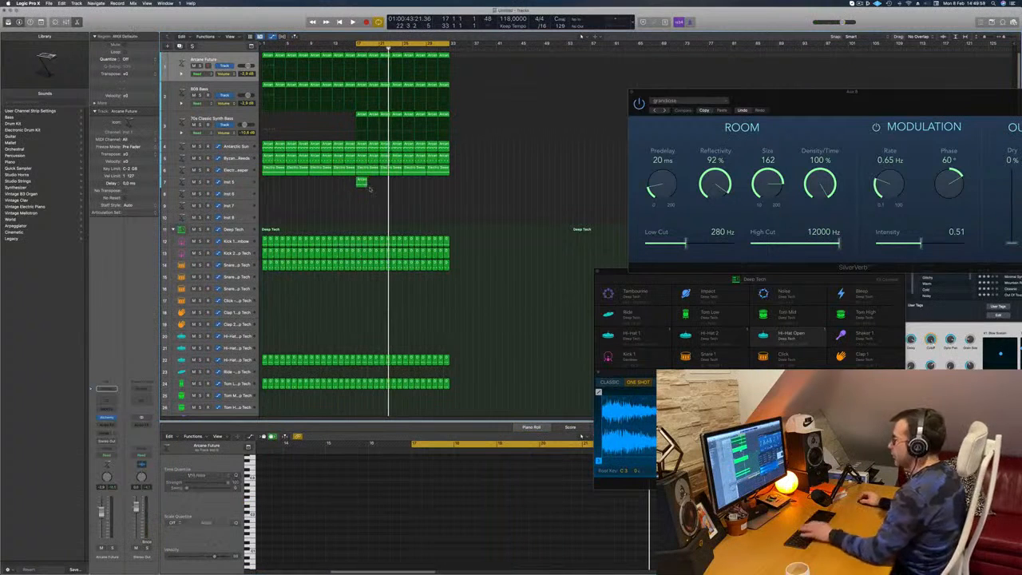
click(362, 184)
drag(363, 183, 407, 182)
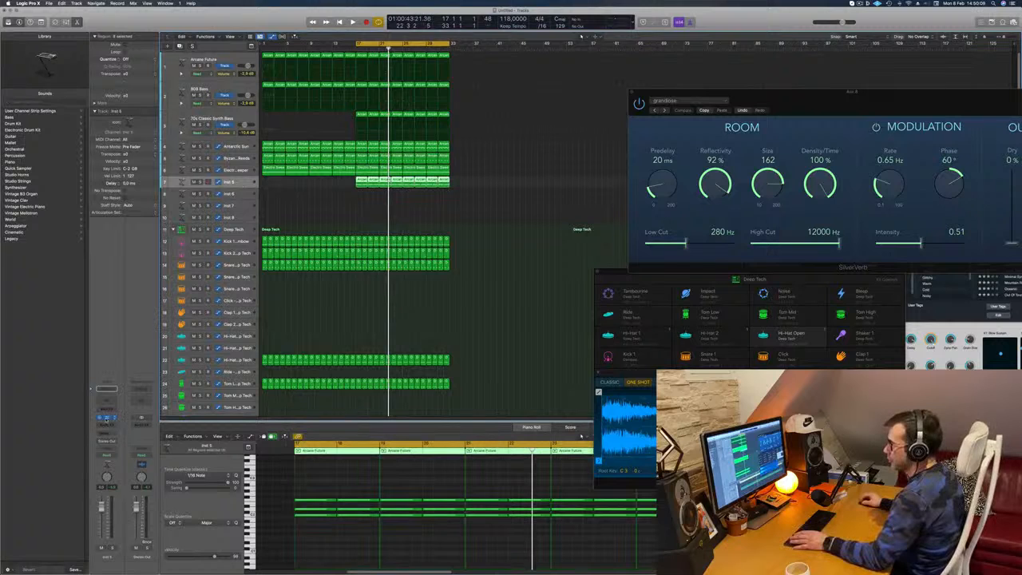
- Load Alchemy's 1970s Analog Arp preset from the Arpeggiated category on the Inst 5 track, lower the track's volume, and play the section
click(106, 419)
drag(567, 85, 535, 87)
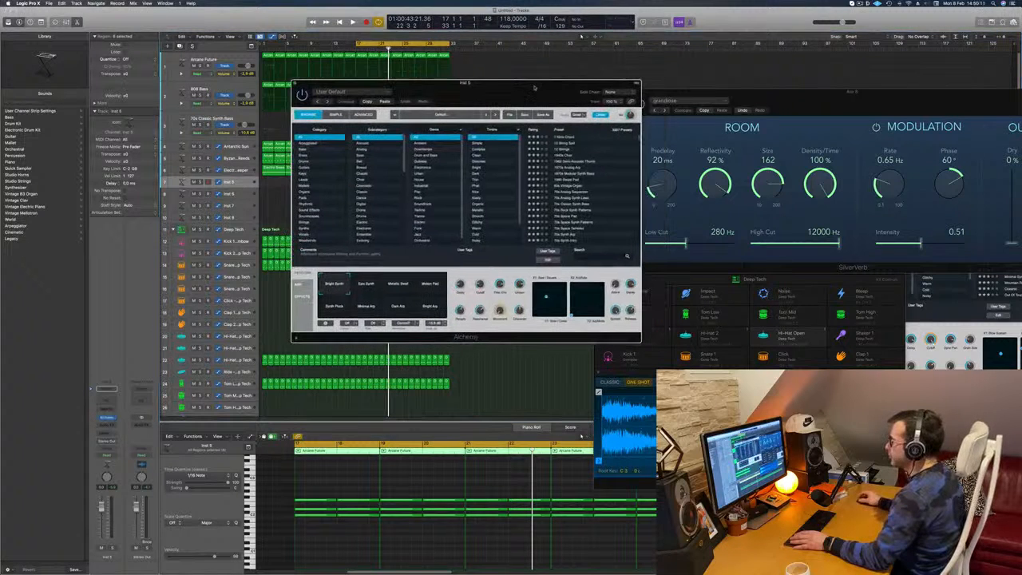
click(310, 143)
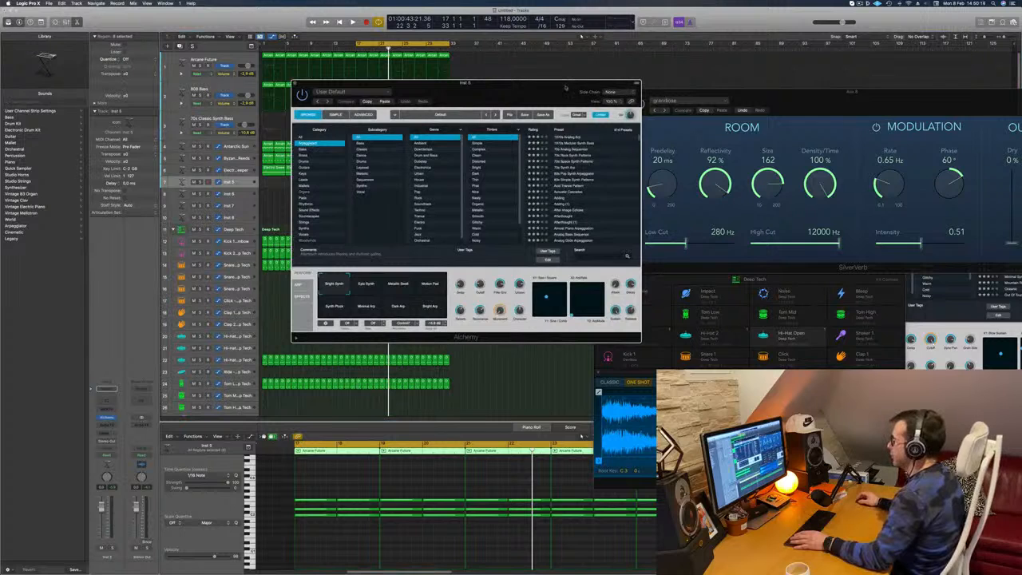
drag(575, 83, 686, 64)
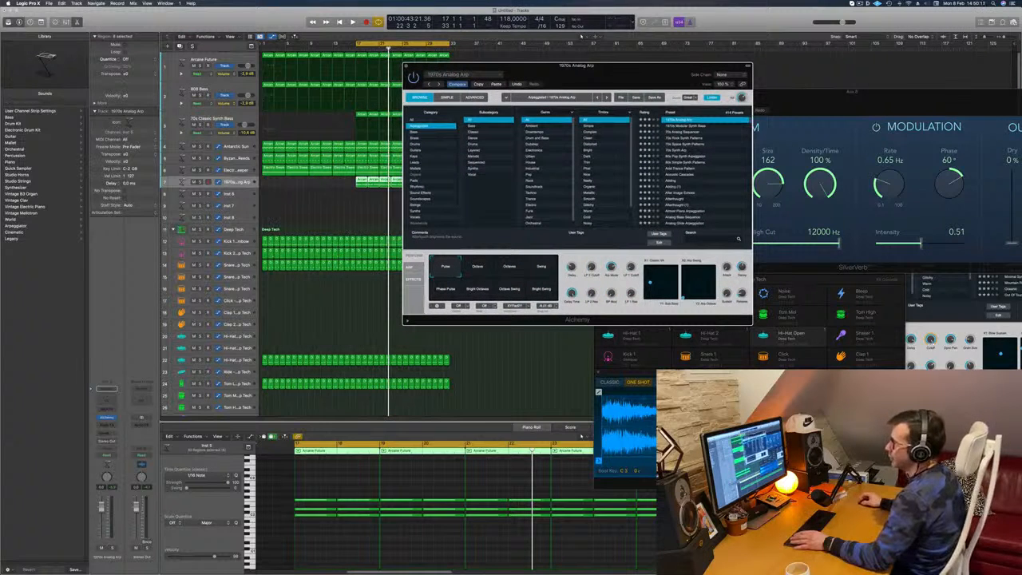
drag(103, 525, 103, 526)
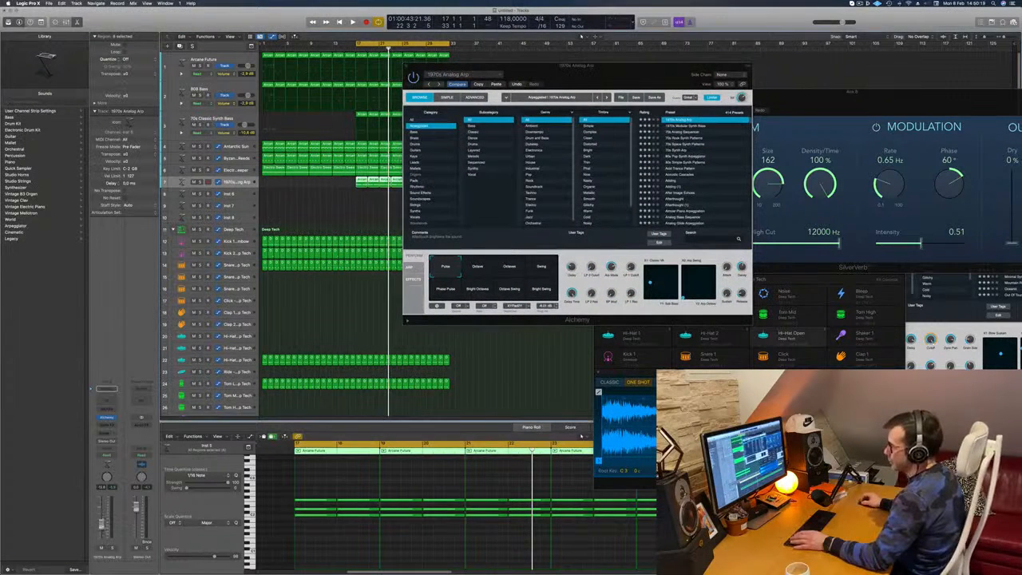
key(space)
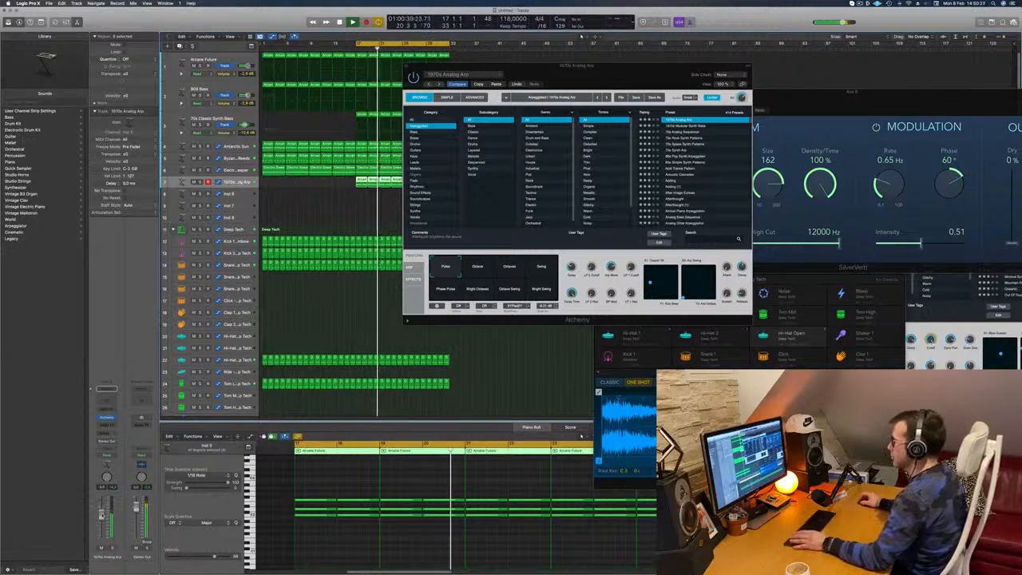
- Try the 70s Synth Arp and Ancient Titan presets on the chord track during playback
drag(645, 69, 704, 58)
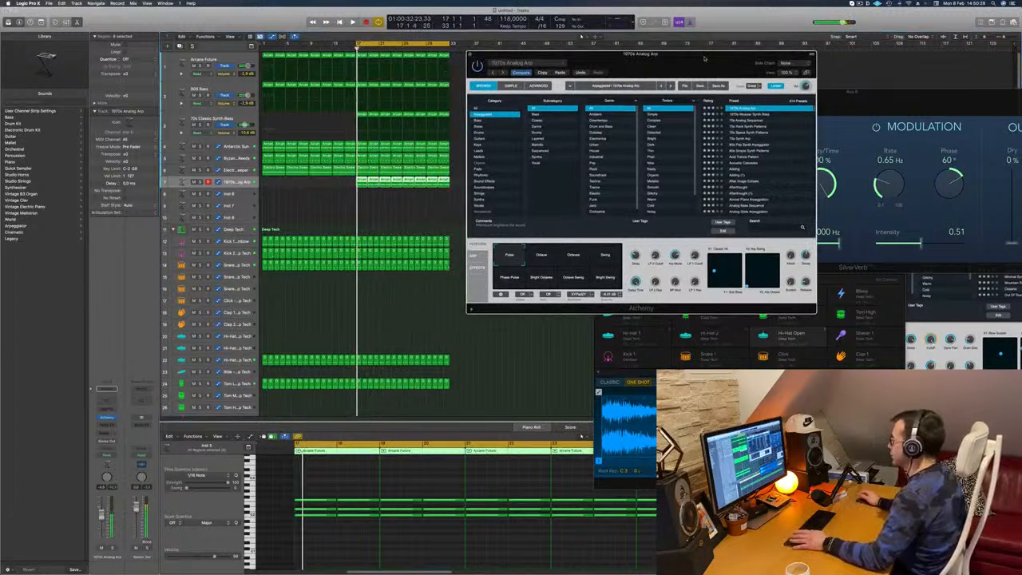
click(737, 138)
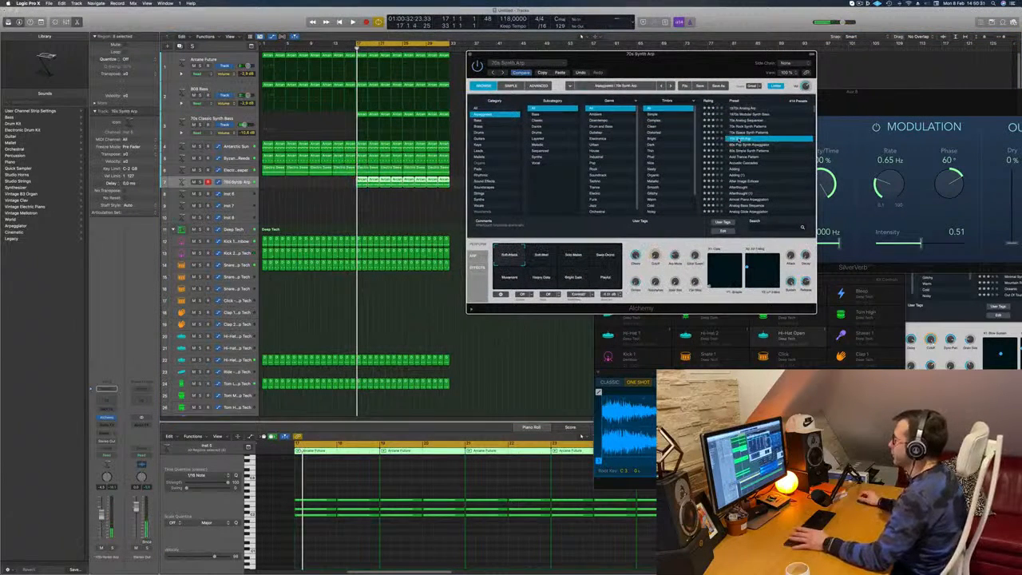
scroll(753, 149, down, 3)
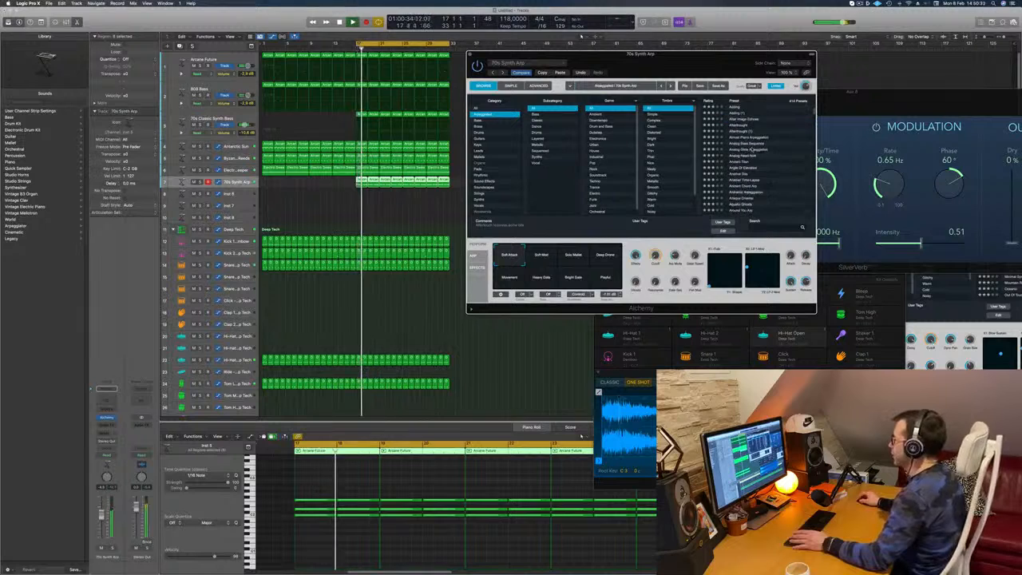
scroll(786, 171, down, 2)
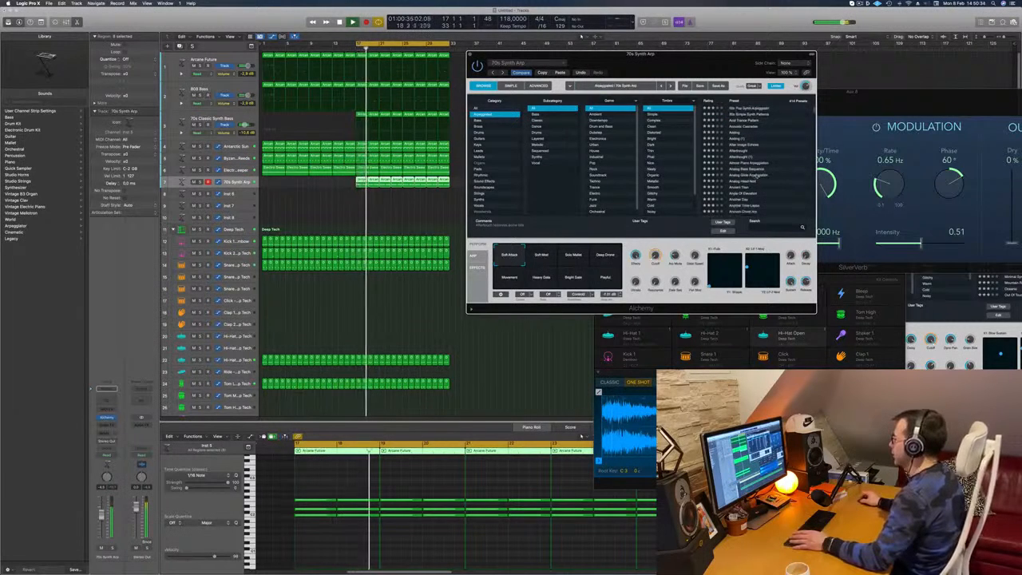
click(743, 188)
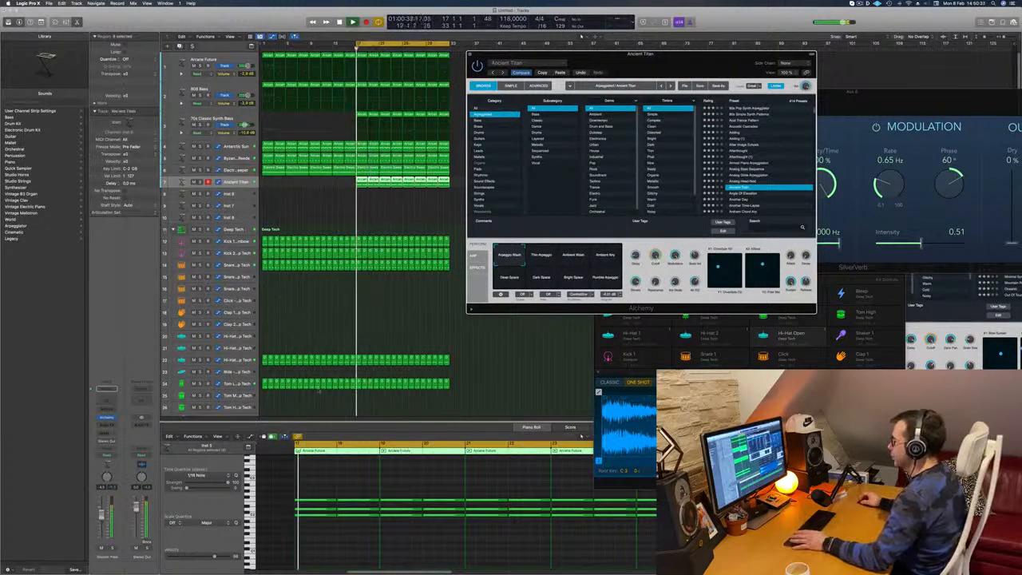
key(super+w)
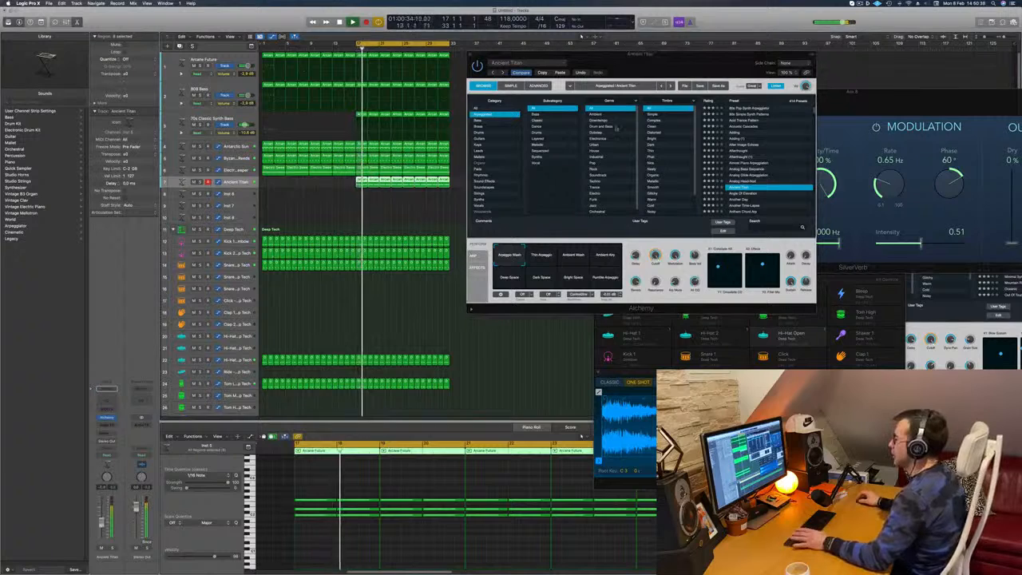
- Try the Big Anthem Arp and Blue Laser Lead presets on the chord track and close Alchemy
drag(672, 56, 669, 56)
scroll(789, 150, down, 10)
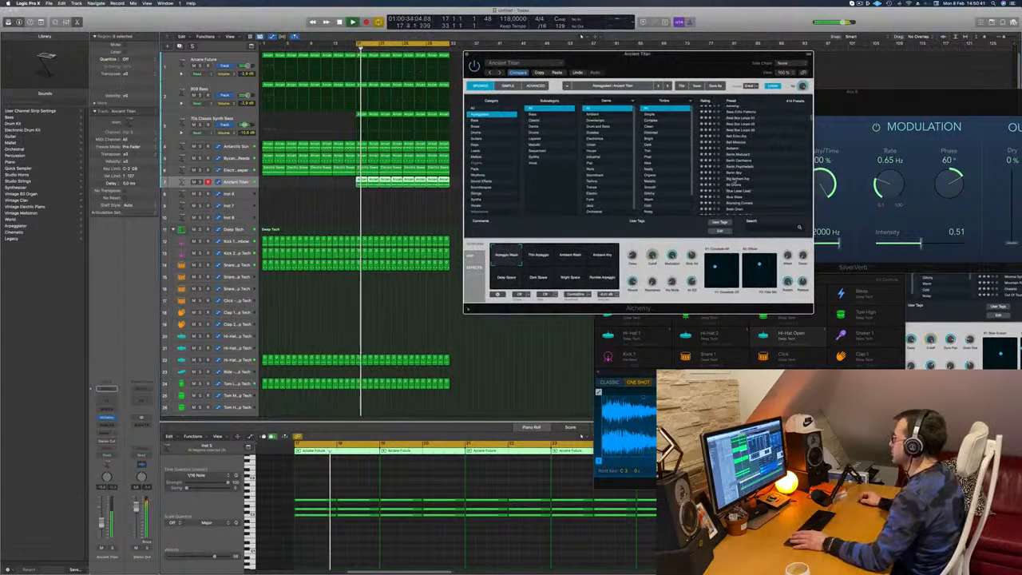
click(734, 180)
scroll(739, 179, down, 2)
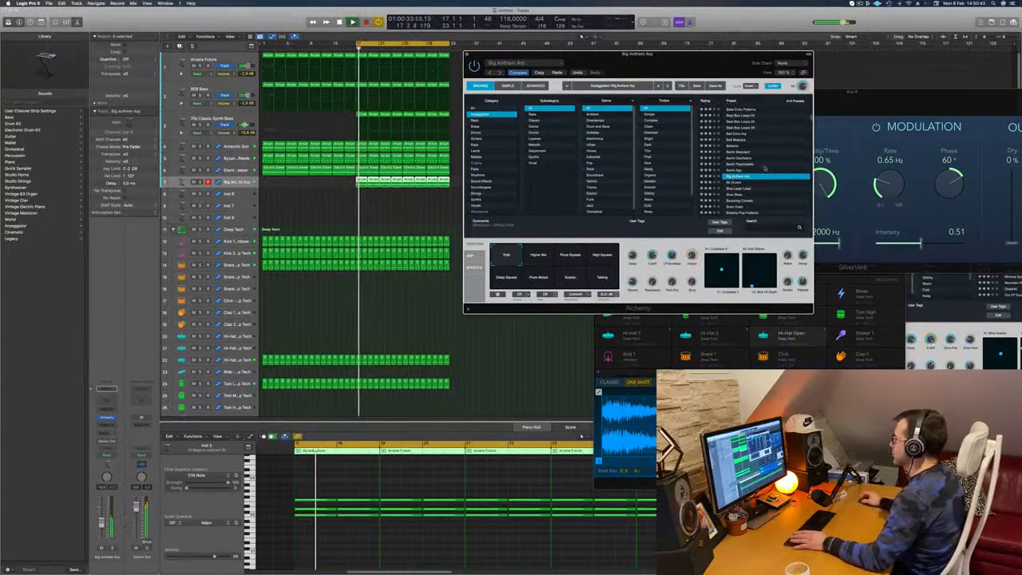
click(744, 178)
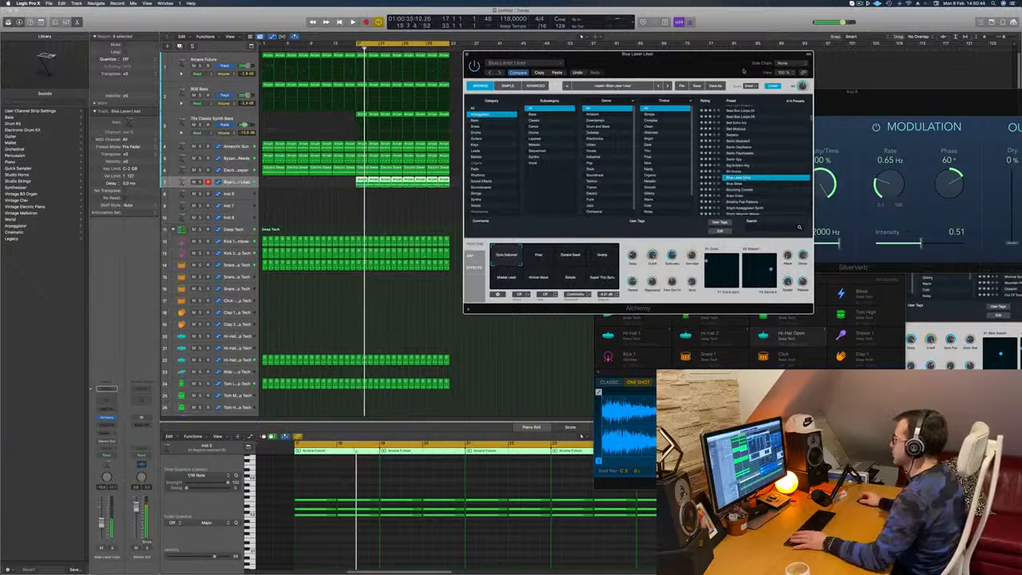
key(super+w)
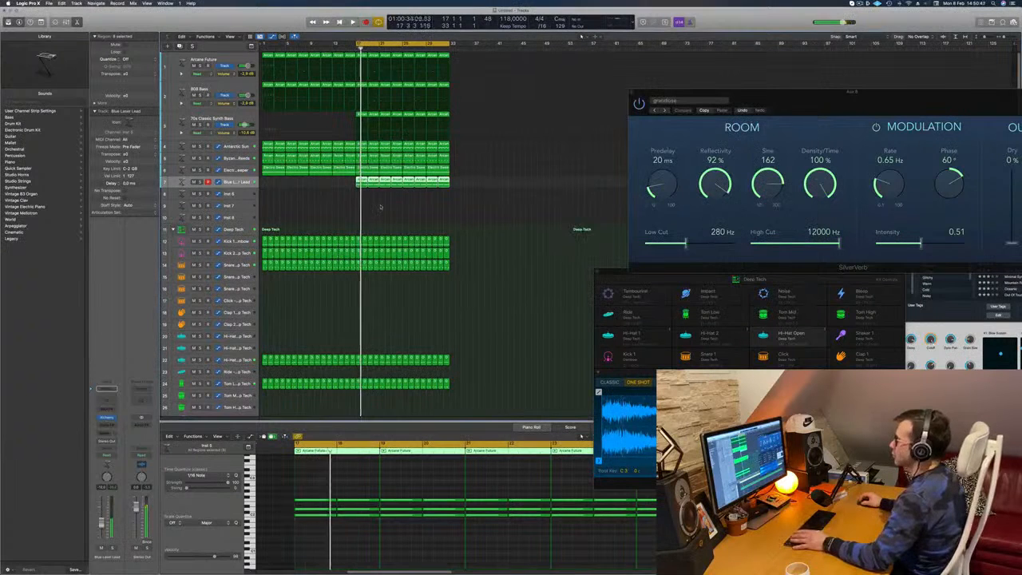
- Shorten all chord notes in the repeated regions to brief stabs at the start of each bar and play the result
scroll(328, 538, down, 1)
drag(332, 489, 958, 535)
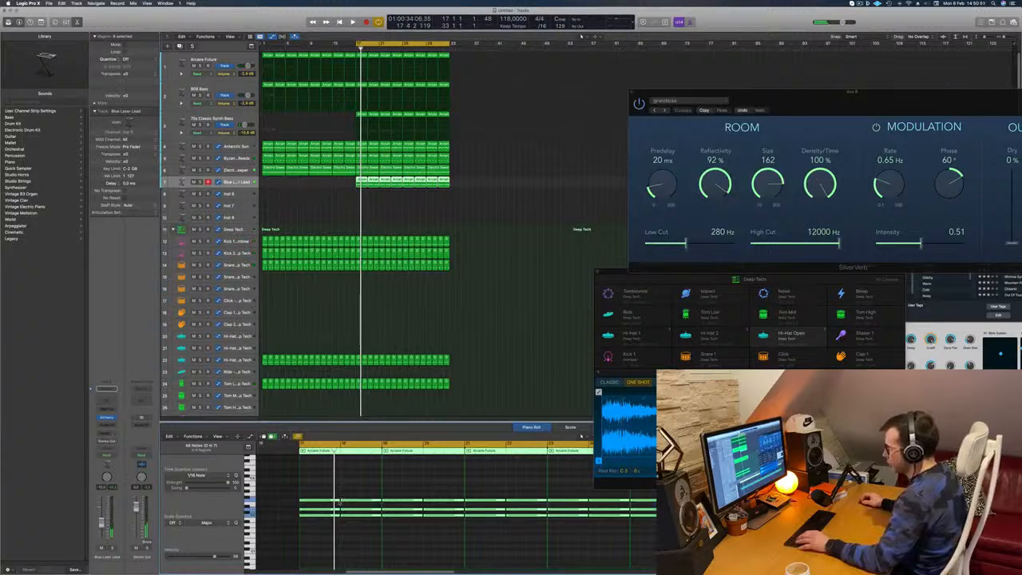
drag(339, 501, 302, 503)
key(space)
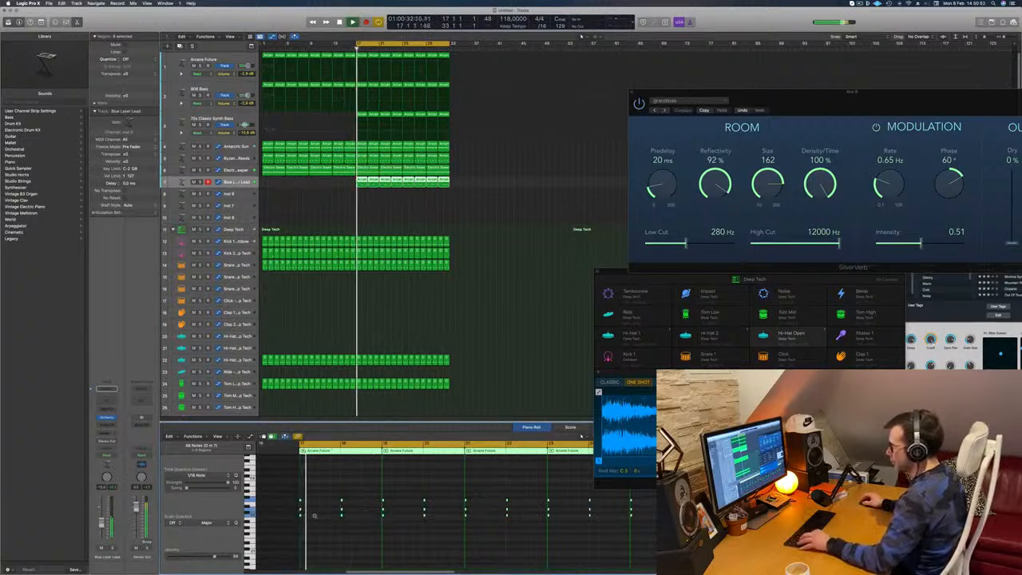
- Duplicate the chord stabs at even spacing to make three stabs per bar across all the regions, checking the rhythm by ear
scroll(331, 513, up, 2)
scroll(332, 513, up, 2)
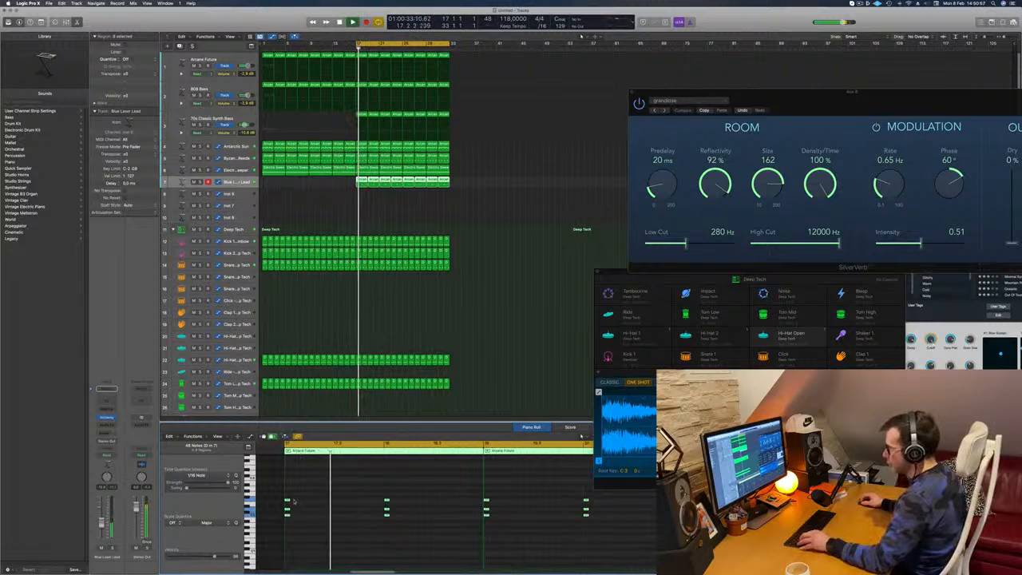
drag(292, 501, 388, 503)
key(space)
key(space)
scroll(365, 496, left, 3)
key(space)
key(space)
key(space)
key(super+Left)
key(super+Left)
key(super+Left)
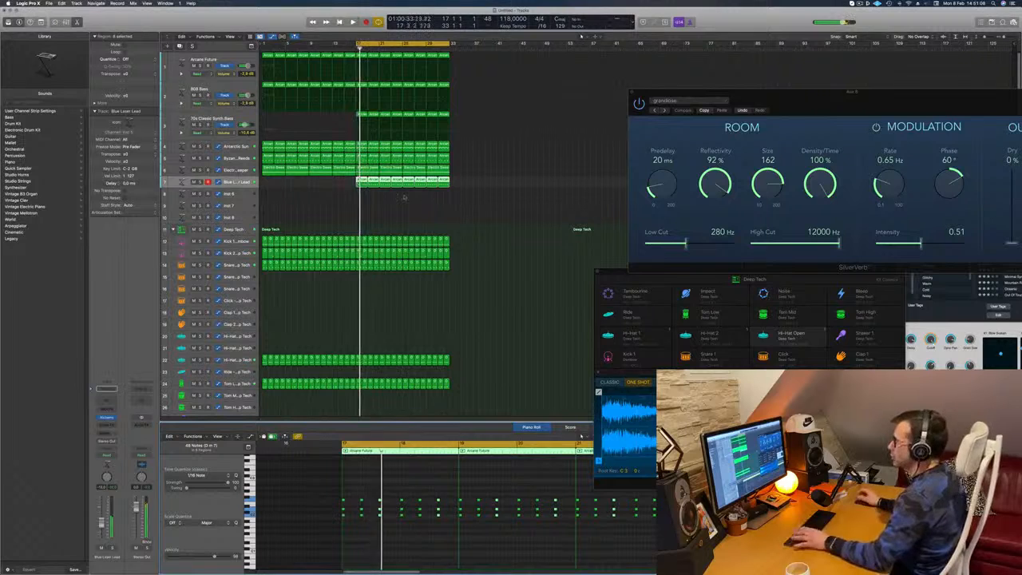
- Reopen Alchemy on the chord track and try the Bright Majestic Waves preset during playback
key(space)
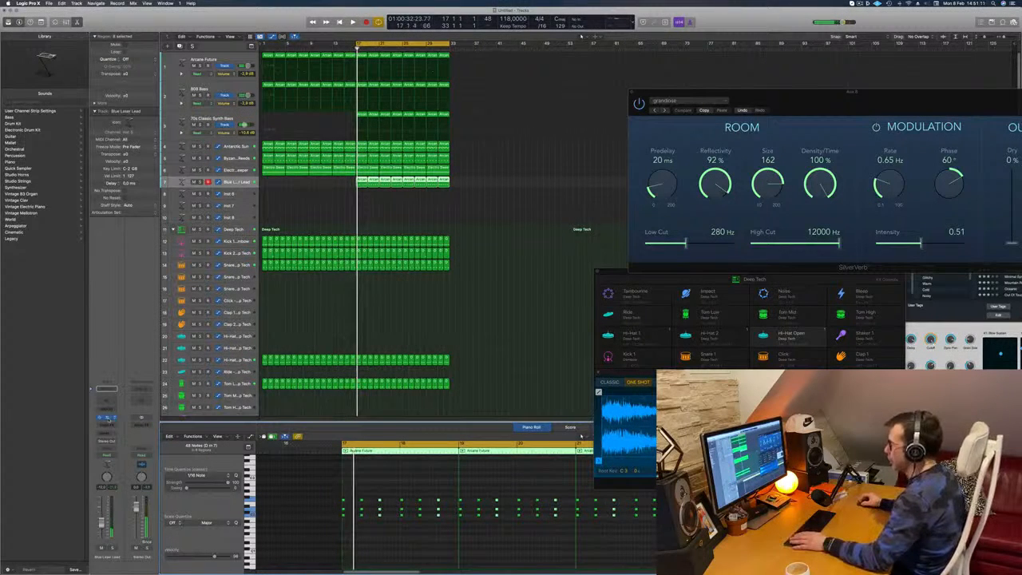
click(107, 417)
drag(668, 61, 562, 91)
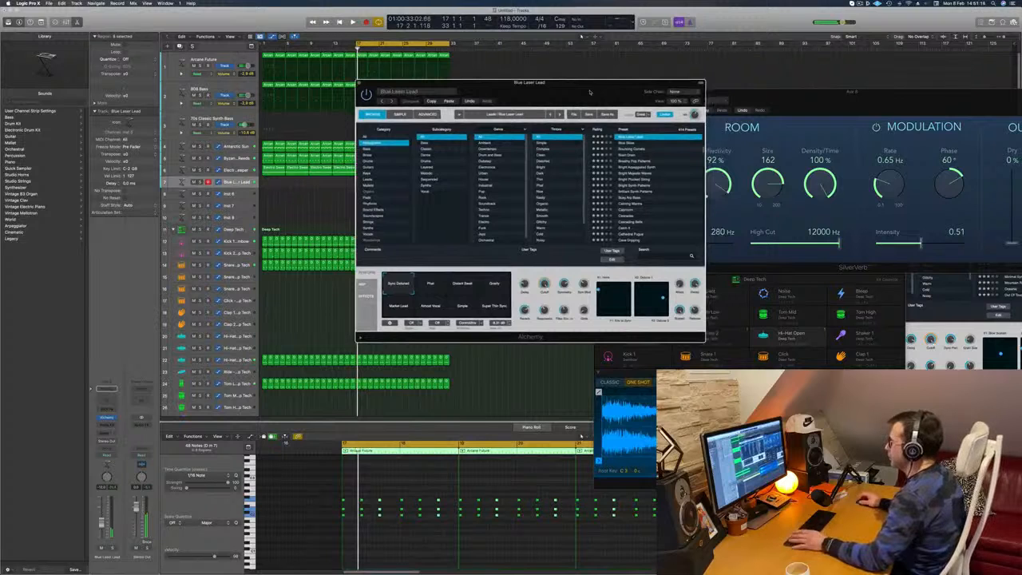
click(639, 173)
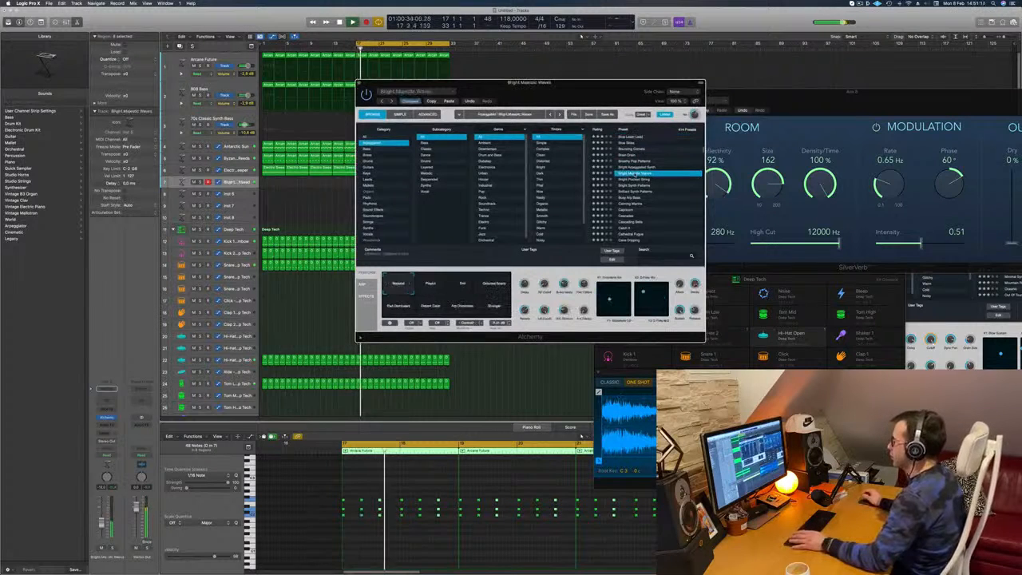
drag(593, 95, 638, 91)
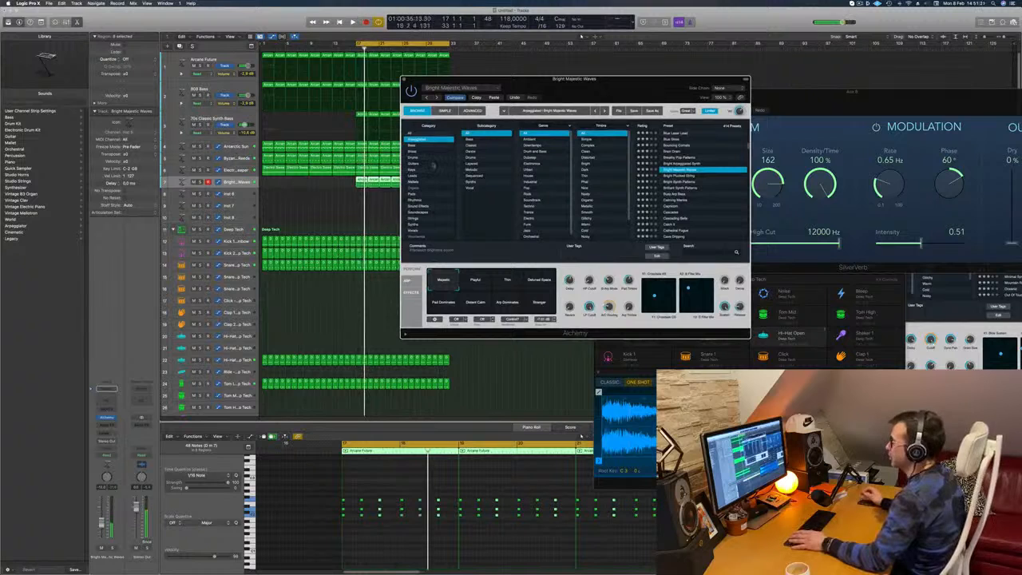
- Load the Epic Guitar Hall preset from Alchemy's Guitars category on the chord track
click(432, 163)
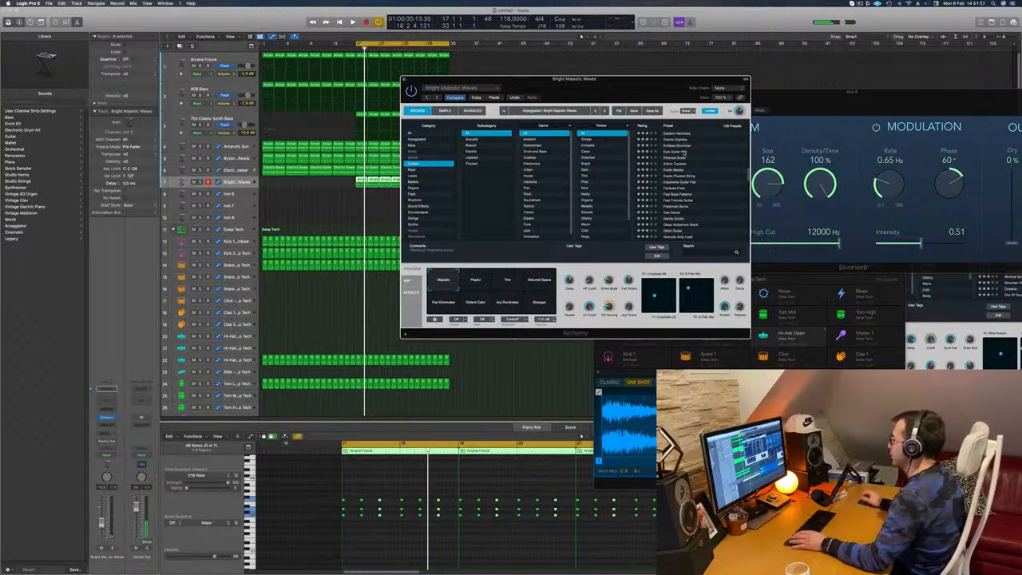
click(684, 151)
mouse_move(639, 89)
mouse_down()
mouse_move(649, 86)
mouse_move(594, 85)
mouse_move(678, 73)
mouse_move(612, 108)
mouse_move(628, 98)
mouse_up()
- Audition the Hi Detune, Polysynth 2 and Polysynth 1 variations of Epic Guitar Hall and switch to the Dark variation
click(476, 290)
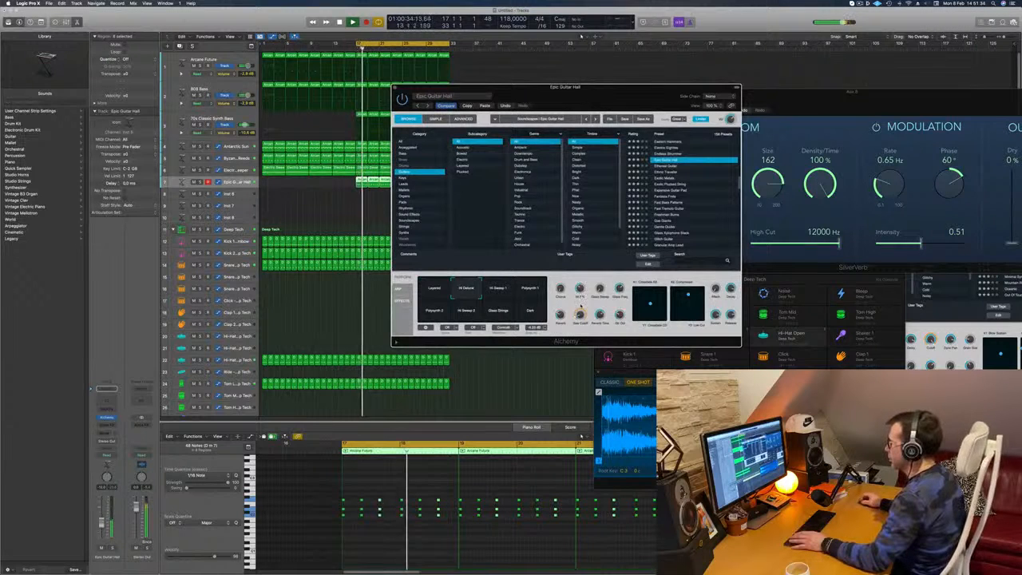
click(433, 310)
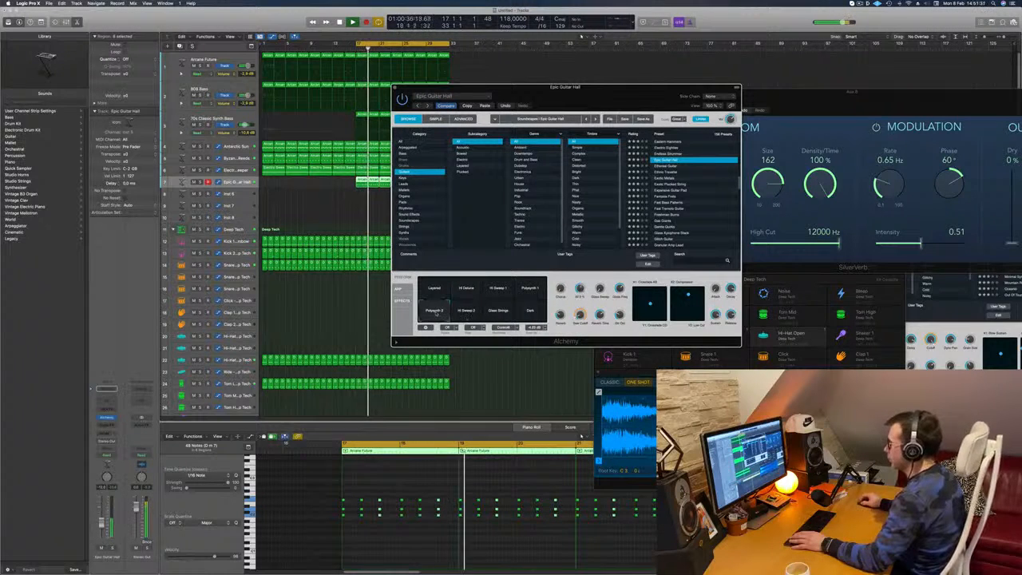
drag(650, 106, 714, 130)
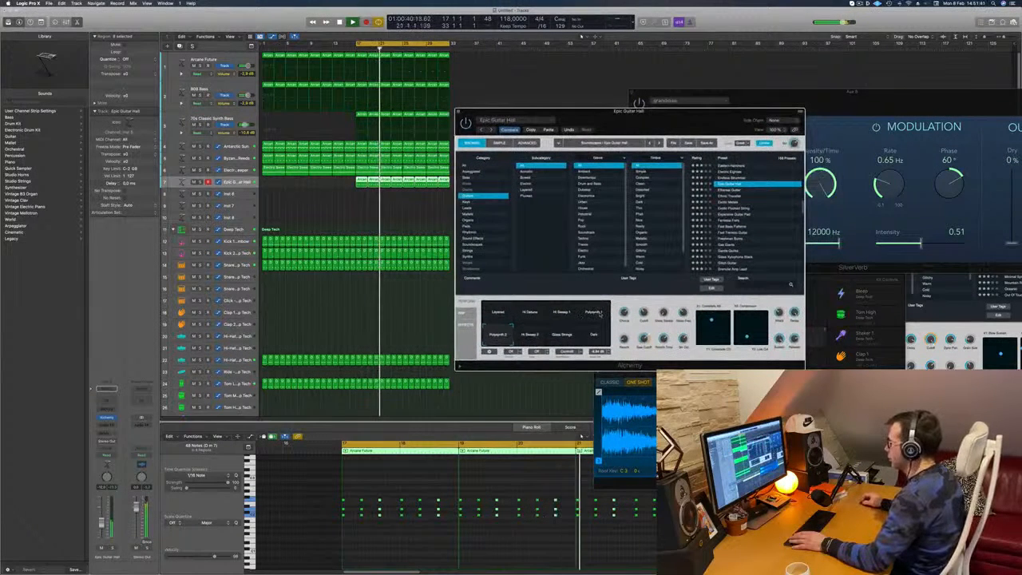
click(598, 313)
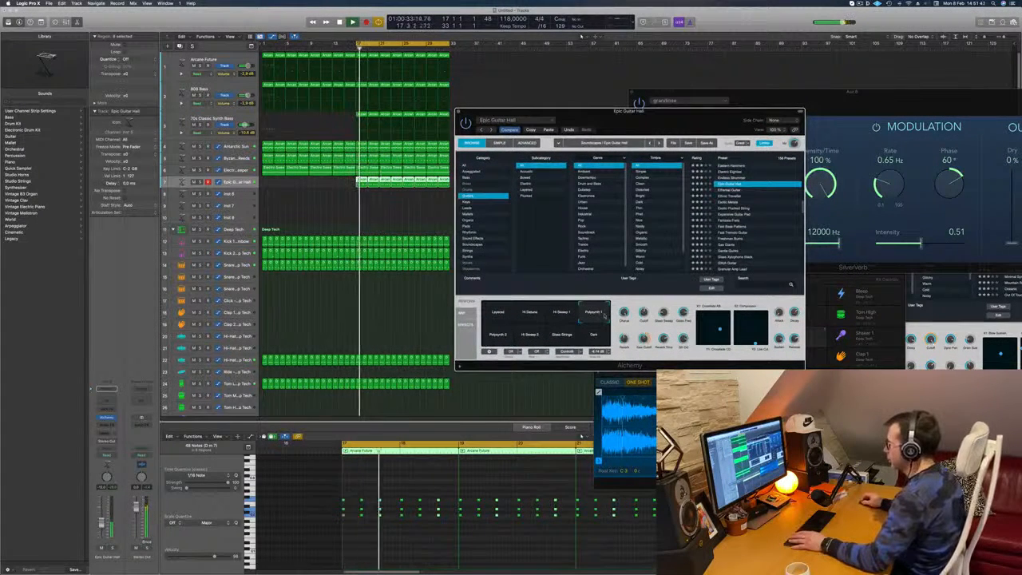
click(595, 341)
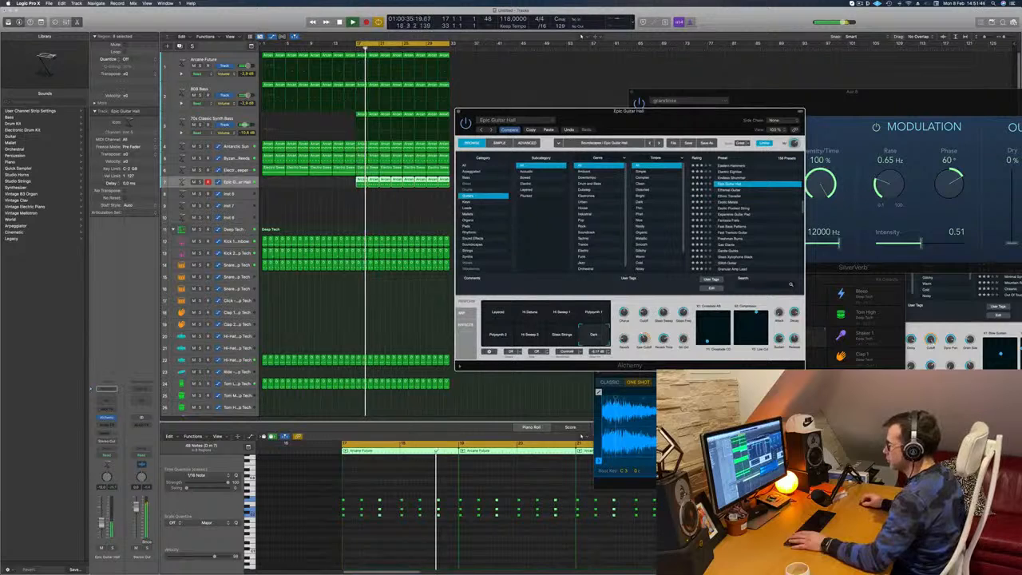
- Solo the chord track briefly, load Alchemy's Exotic Metals preset on it and adjust its level during playback
click(112, 548)
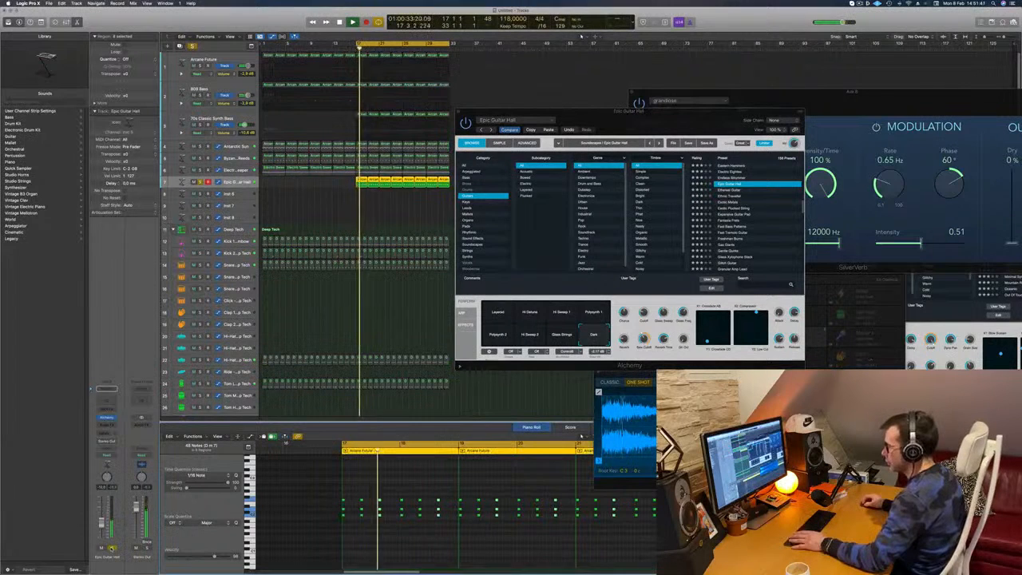
click(112, 548)
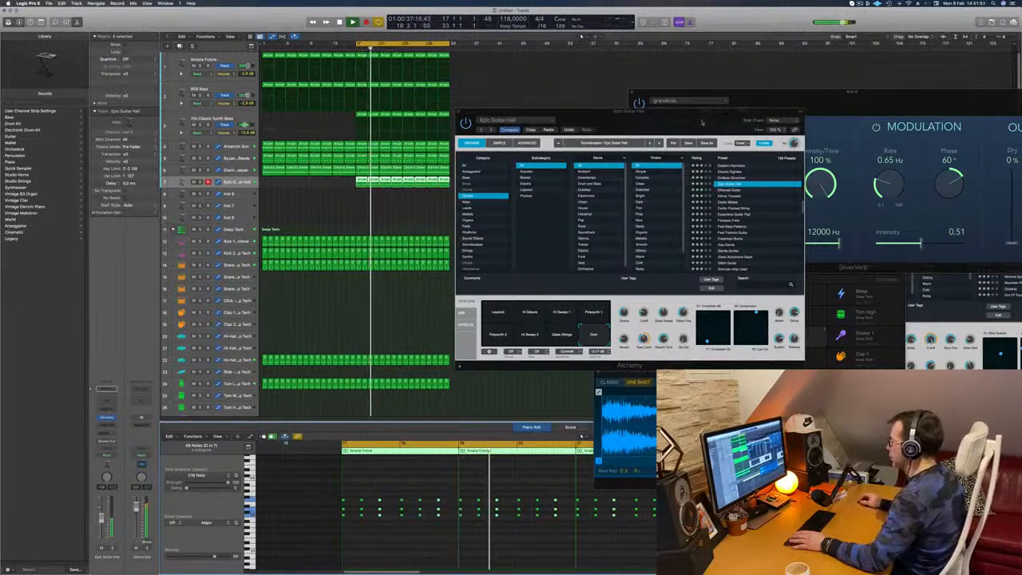
drag(702, 122, 758, 99)
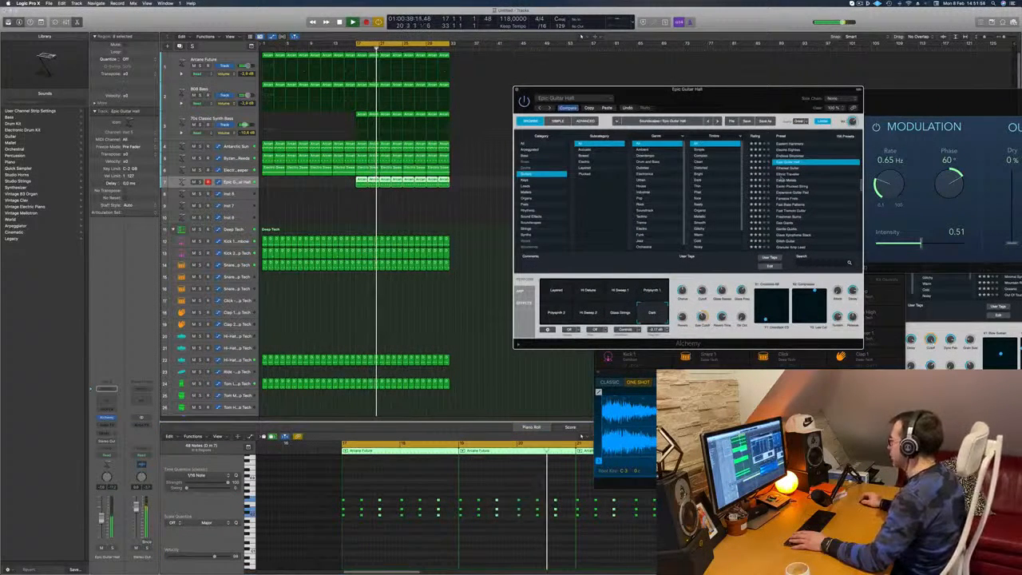
click(786, 180)
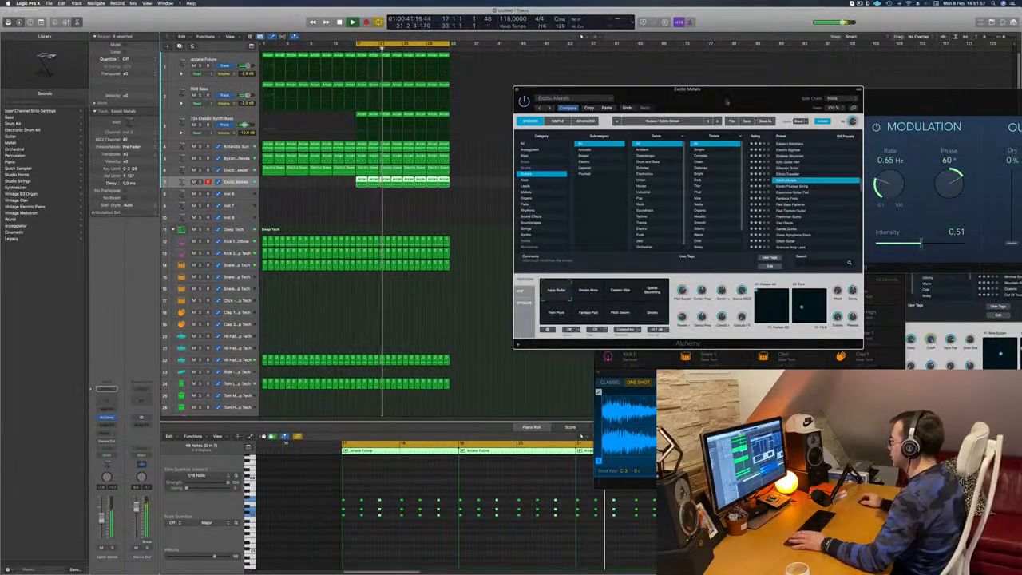
drag(728, 101, 728, 61)
key(space)
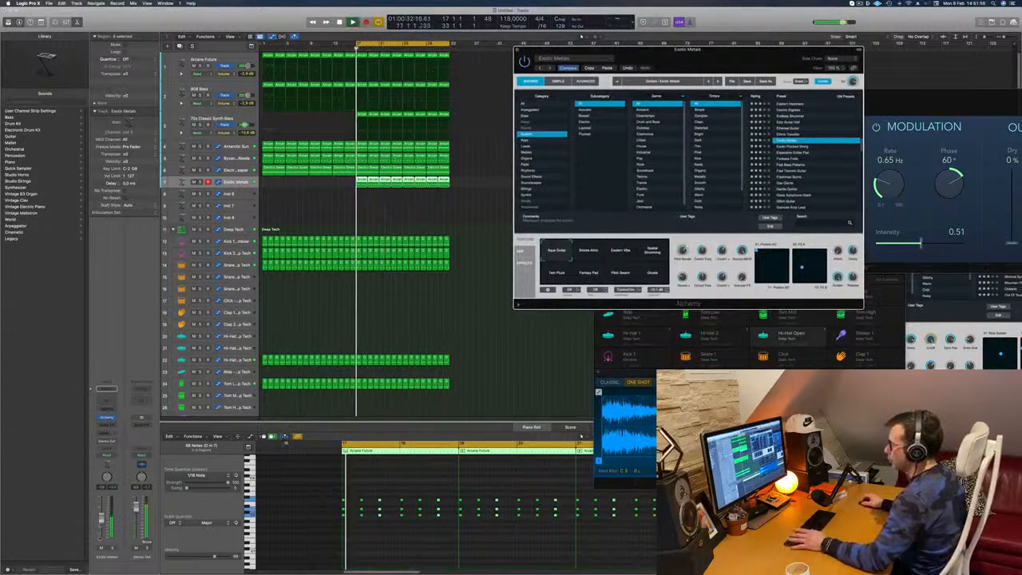
drag(101, 519, 101, 522)
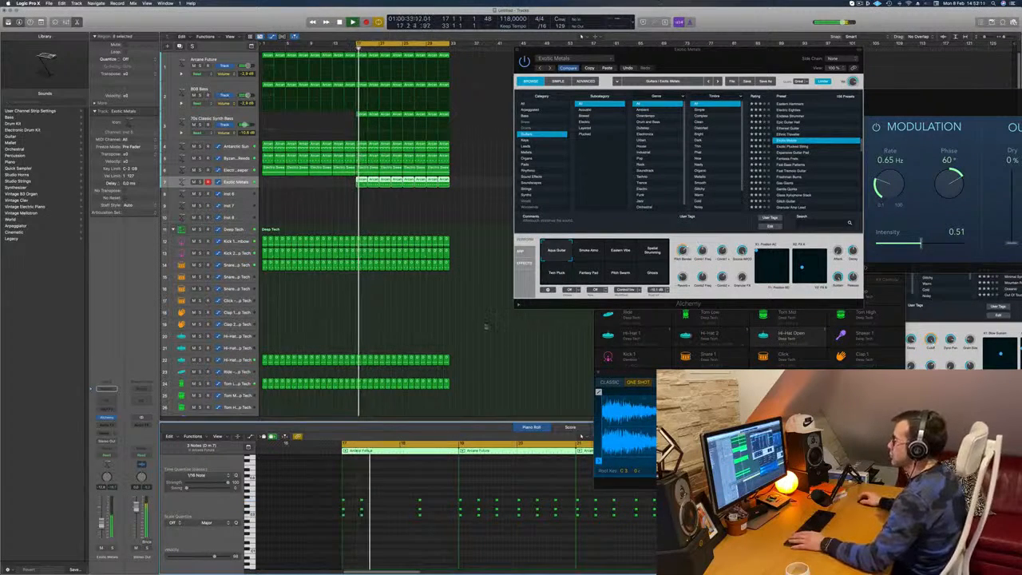
- Replace all chord regions after the first with copies of the edited first region, filling the track through bar 32
drag(373, 196, 460, 182)
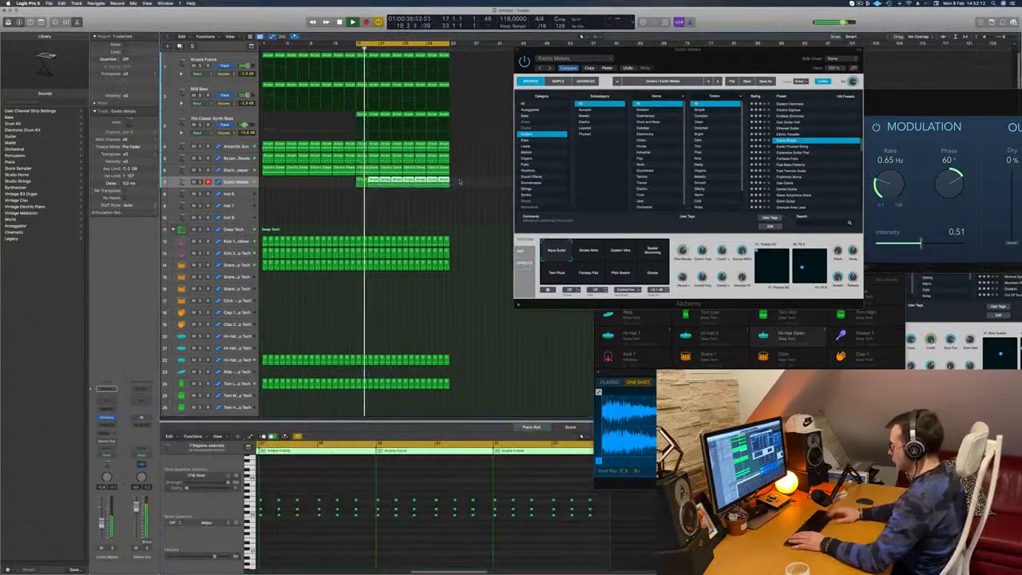
key(Delete)
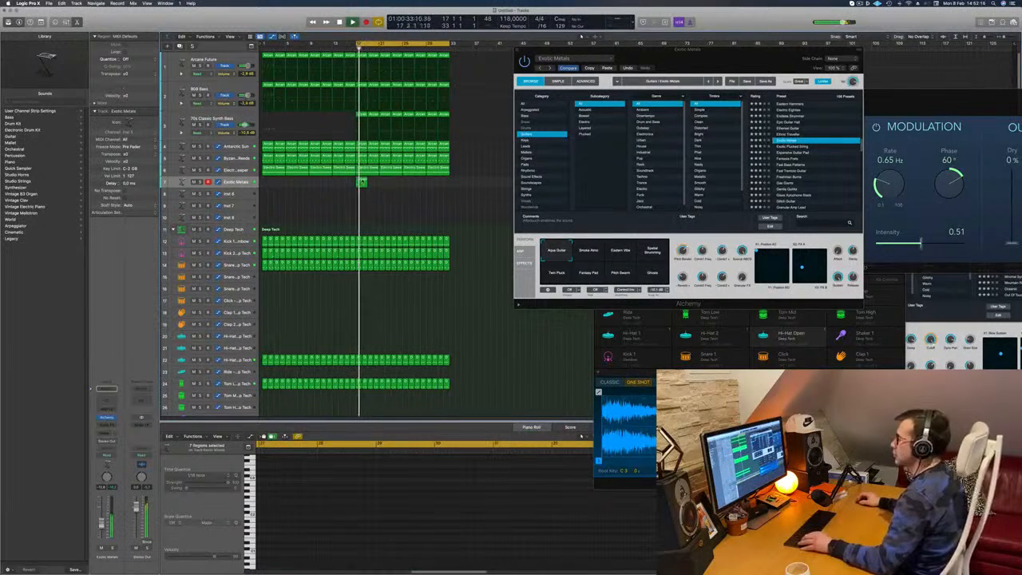
click(362, 181)
drag(362, 181, 413, 190)
key(space)
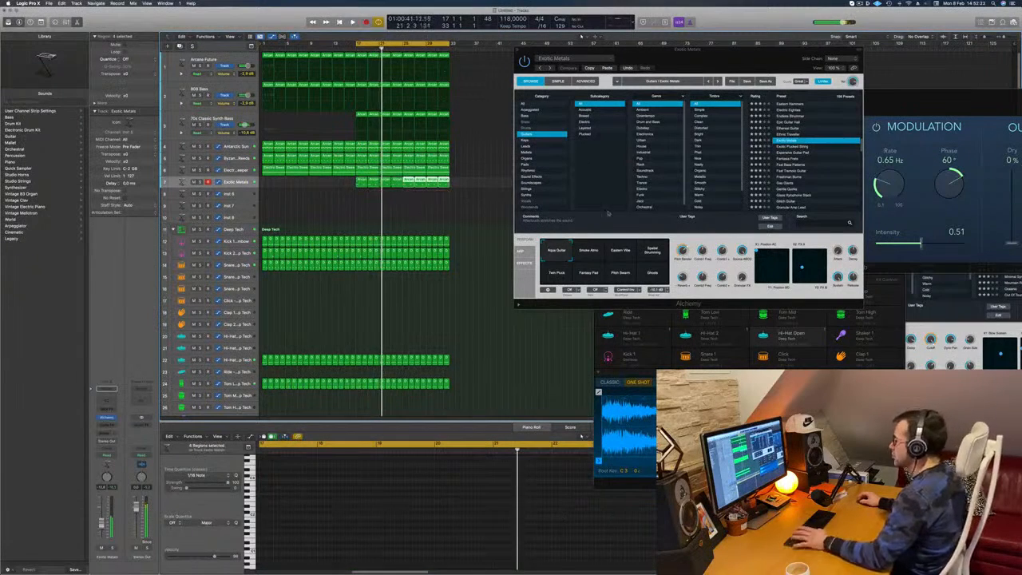
- Audition Exotic Metals variations including Eastern Vibe, Twin Pluck and Fantasy Pad during playback, and switch to the Fantasia Frets preset
click(590, 251)
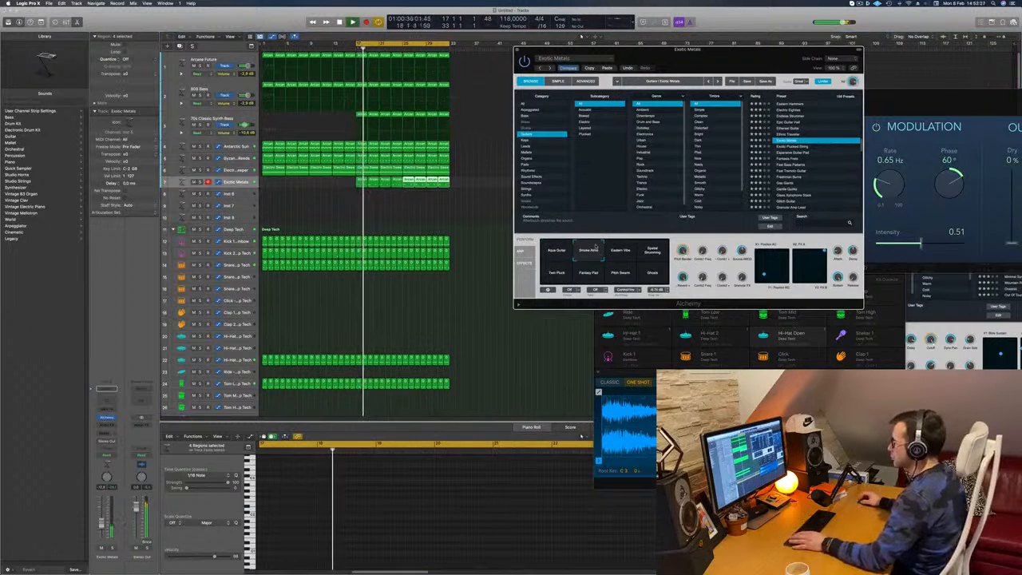
click(618, 252)
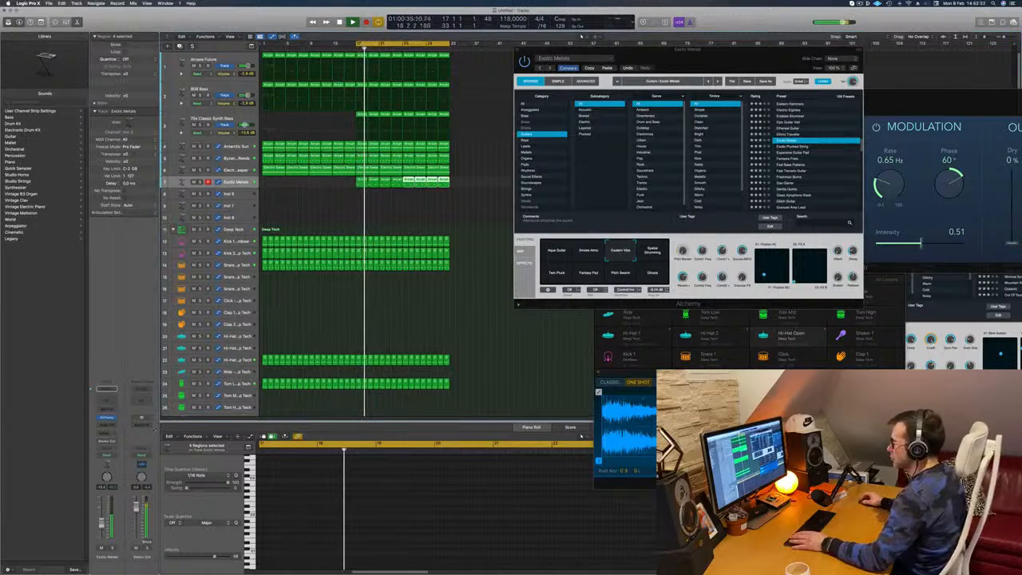
click(653, 251)
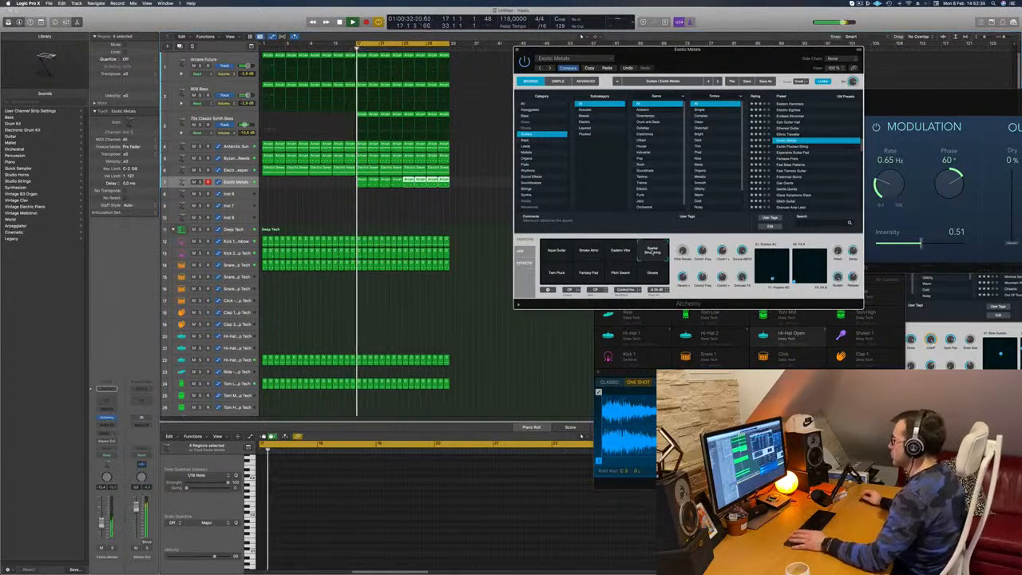
click(555, 276)
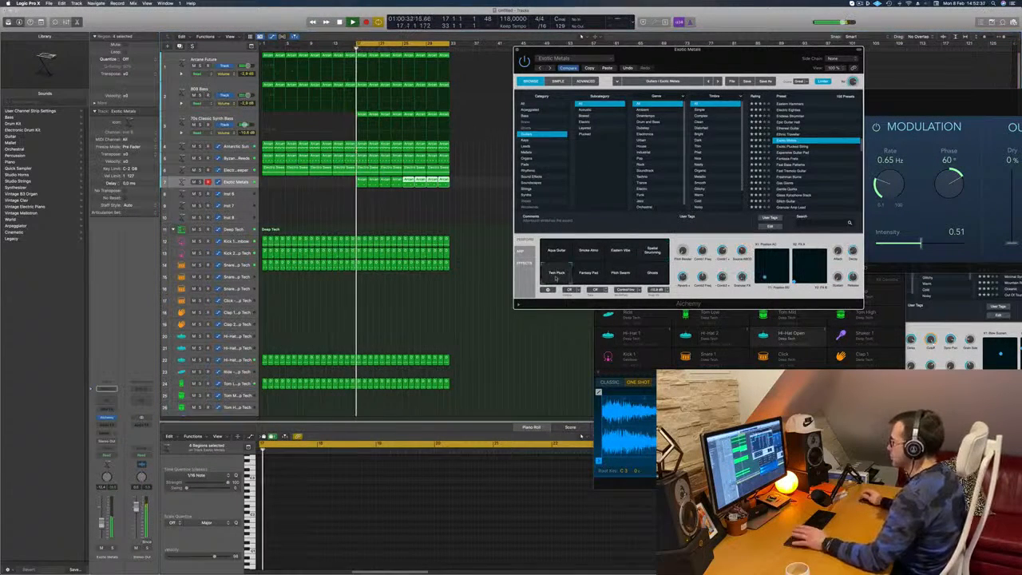
click(588, 274)
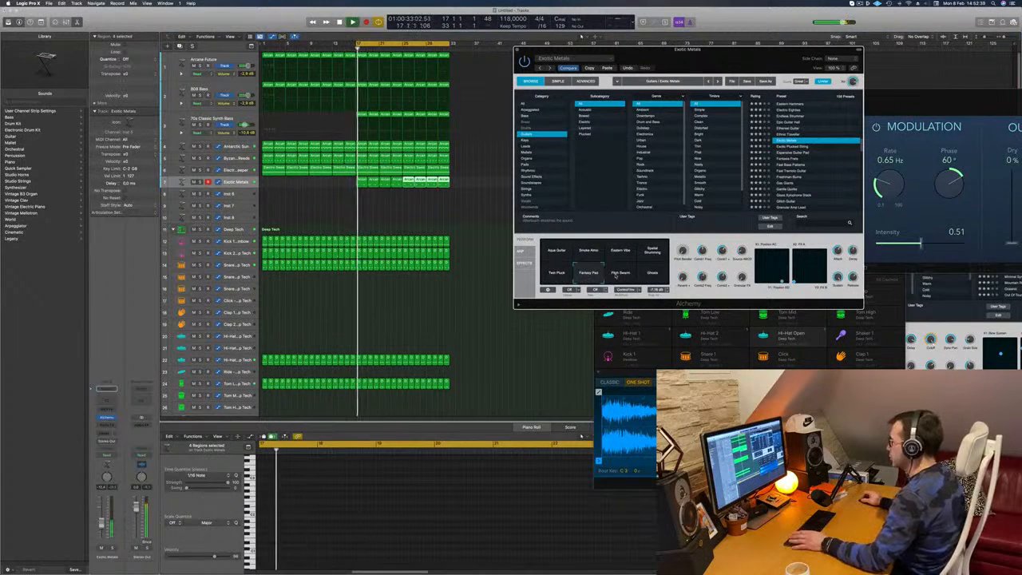
click(620, 276)
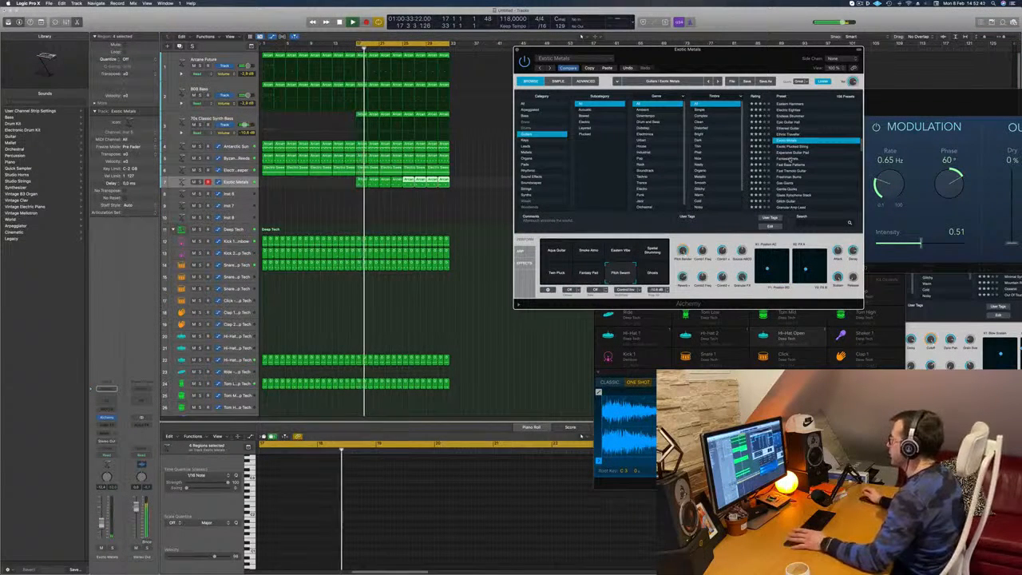
click(789, 159)
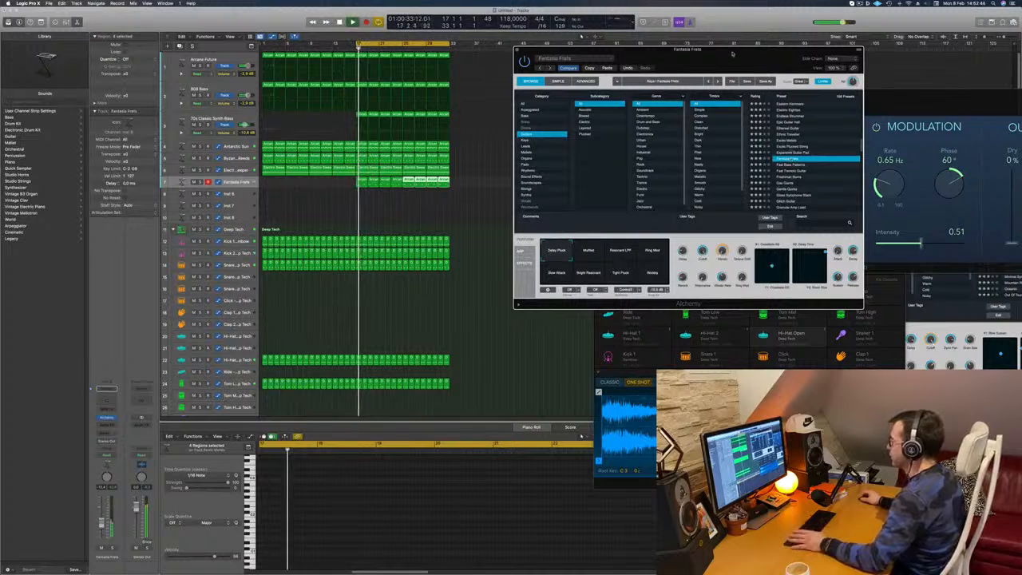
drag(753, 50, 701, 54)
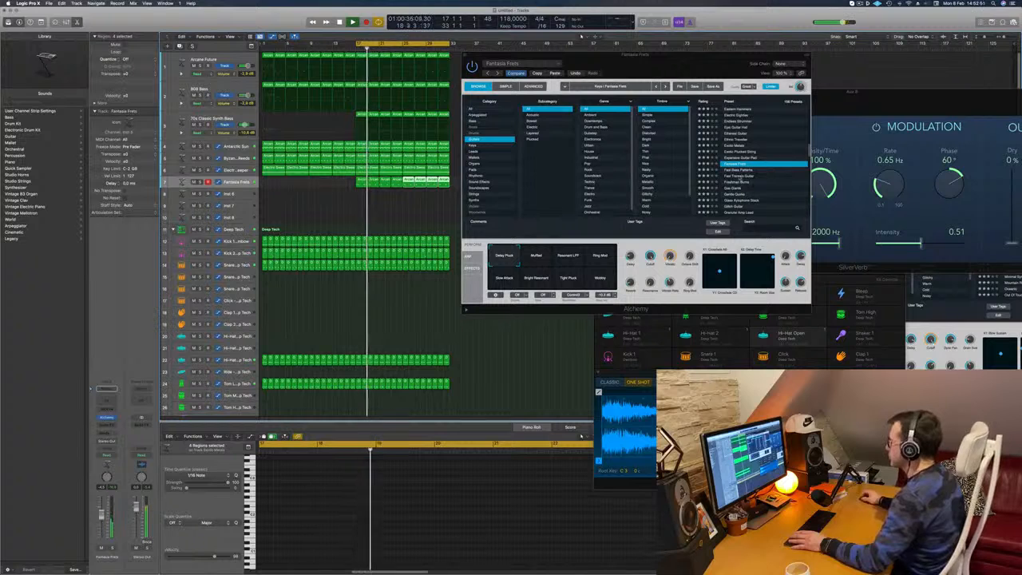
- Nudge the second and third chord stabs slightly later in the chord track's first region, checking the rhythm by ear
key(Return)
click(363, 193)
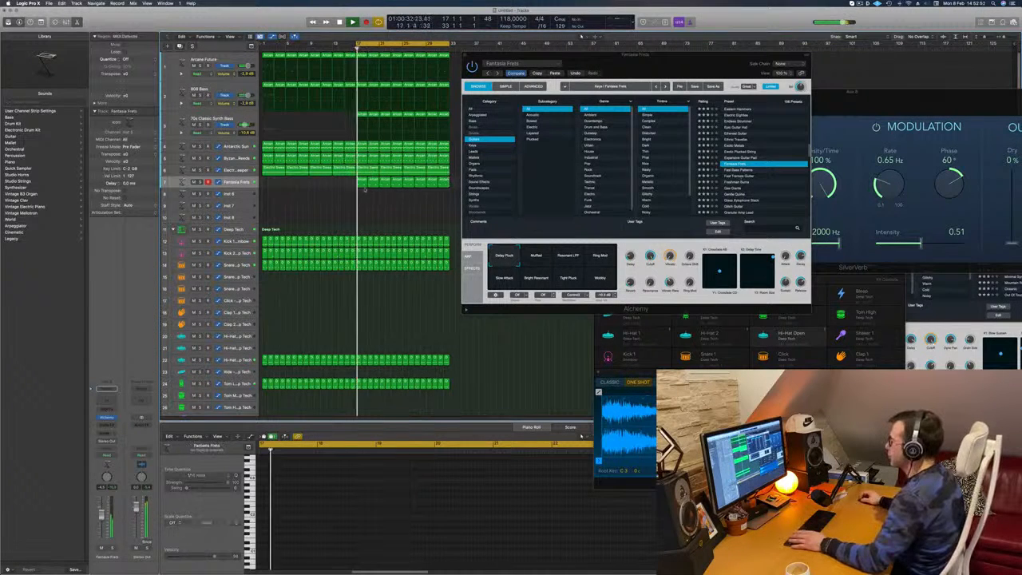
click(363, 183)
key(Return)
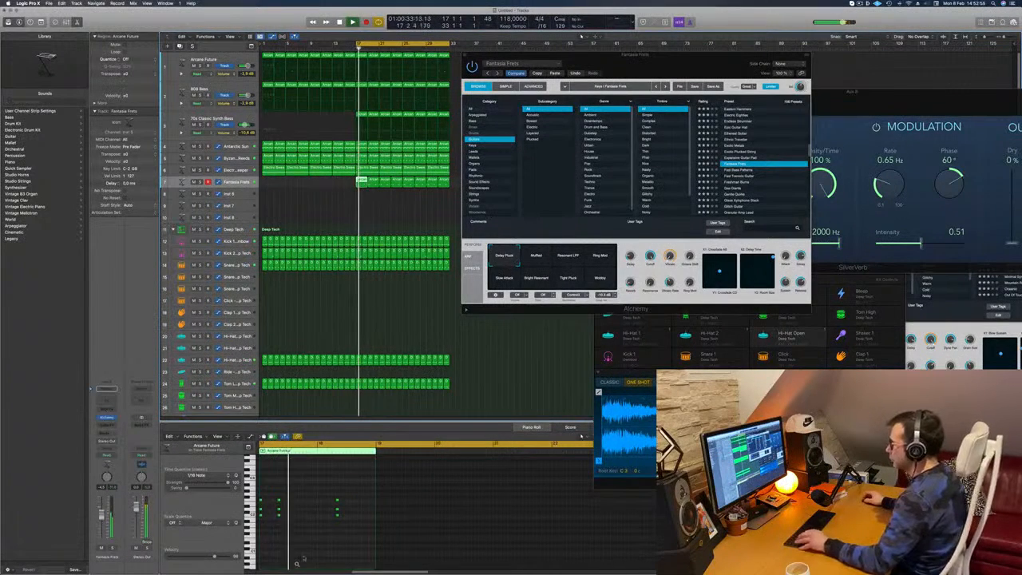
key(super+Right)
scroll(316, 525, left, 4)
drag(379, 492, 395, 529)
key(Return)
key(alt+Right)
key(Return)
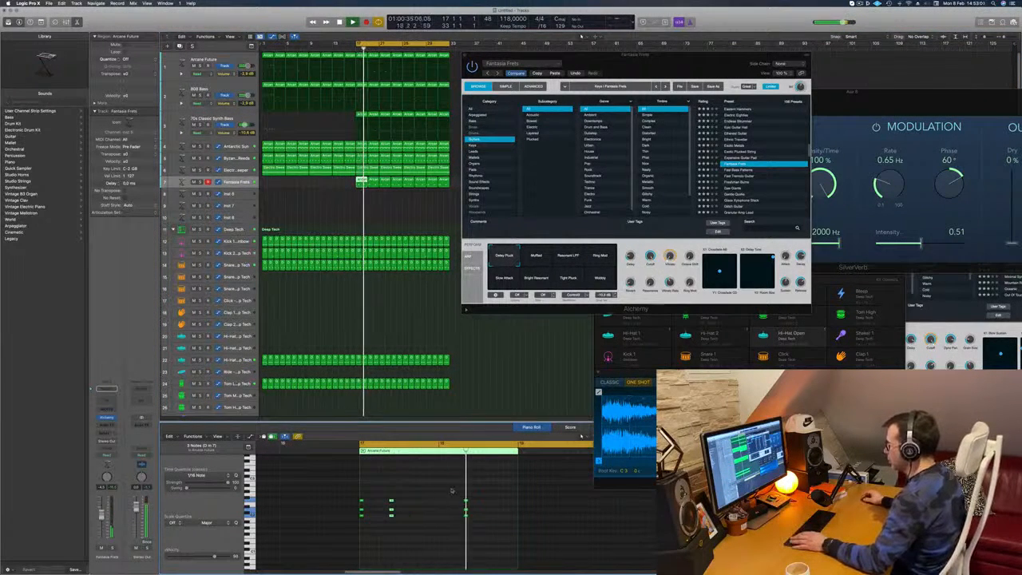
key(Return)
key(alt+Right)
key(Return)
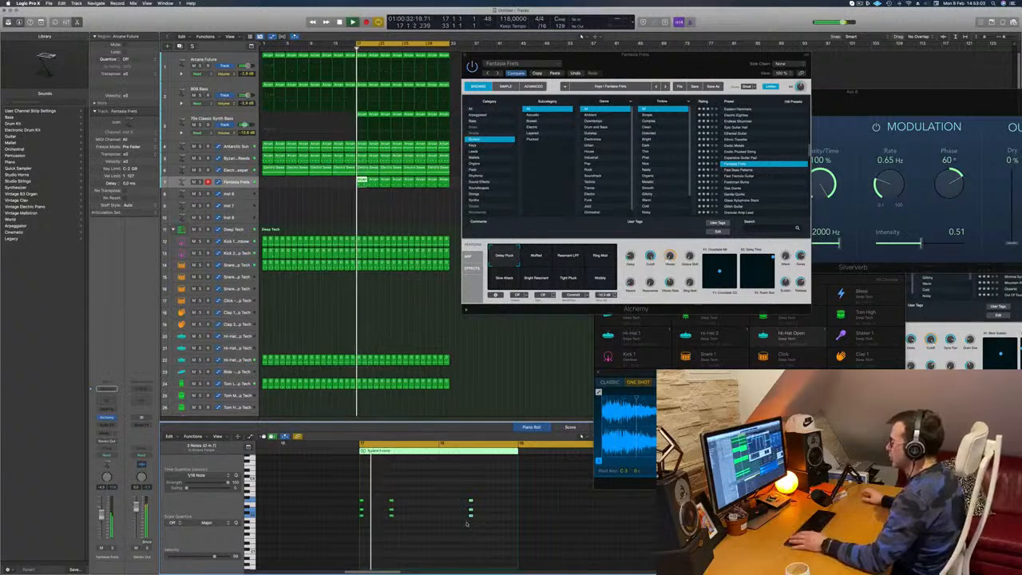
- Try the Freshman Burns, Glitch Guitar and Guitar PM Acoustic presets from the Guitars category on the chord track
drag(633, 66, 616, 77)
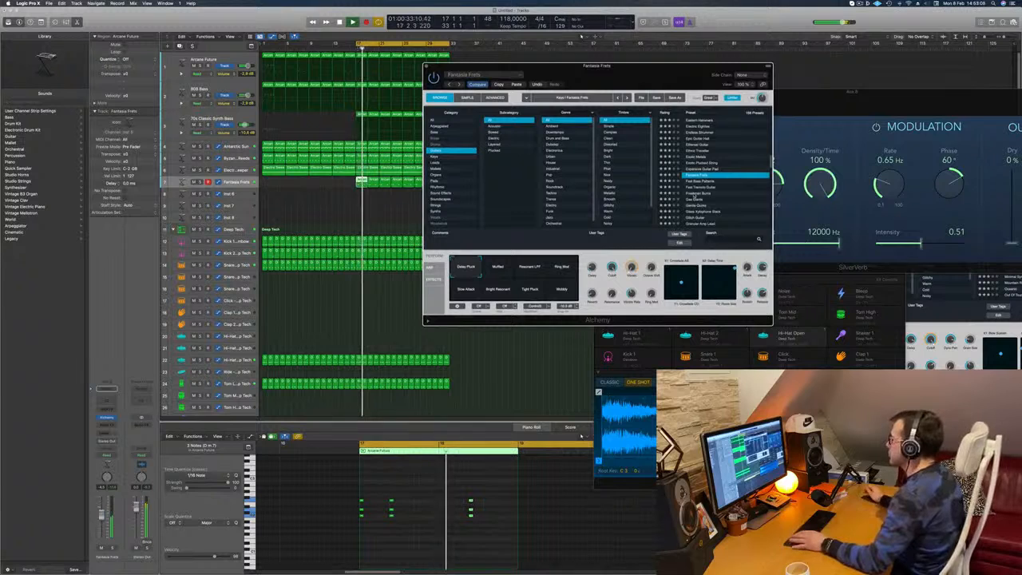
click(696, 194)
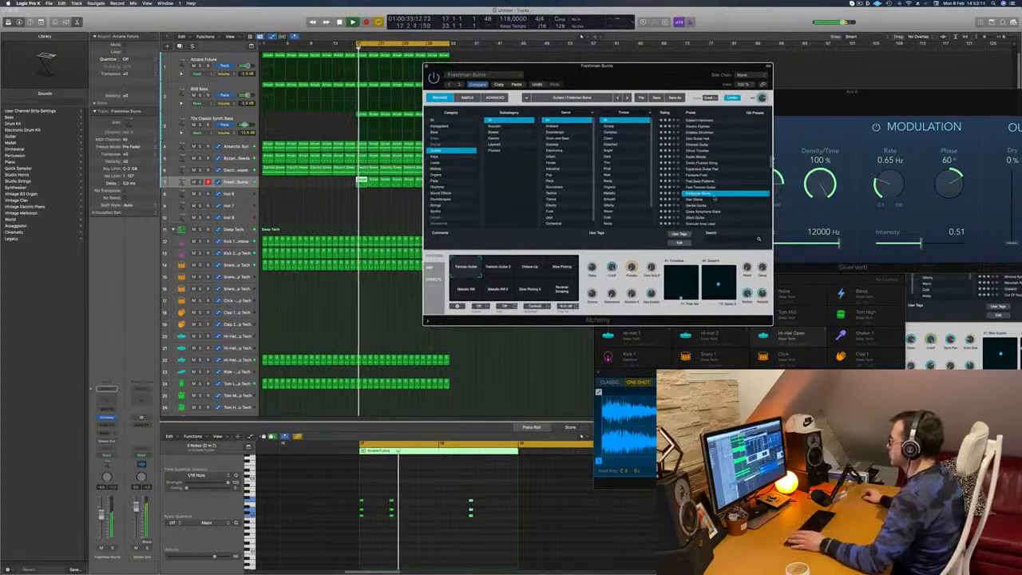
scroll(707, 202, down, 1)
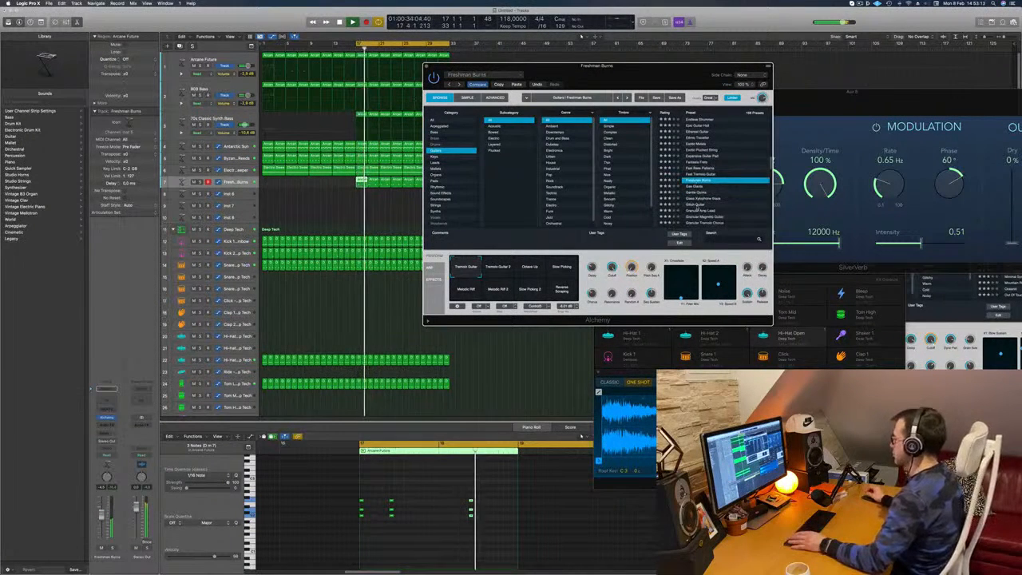
click(699, 199)
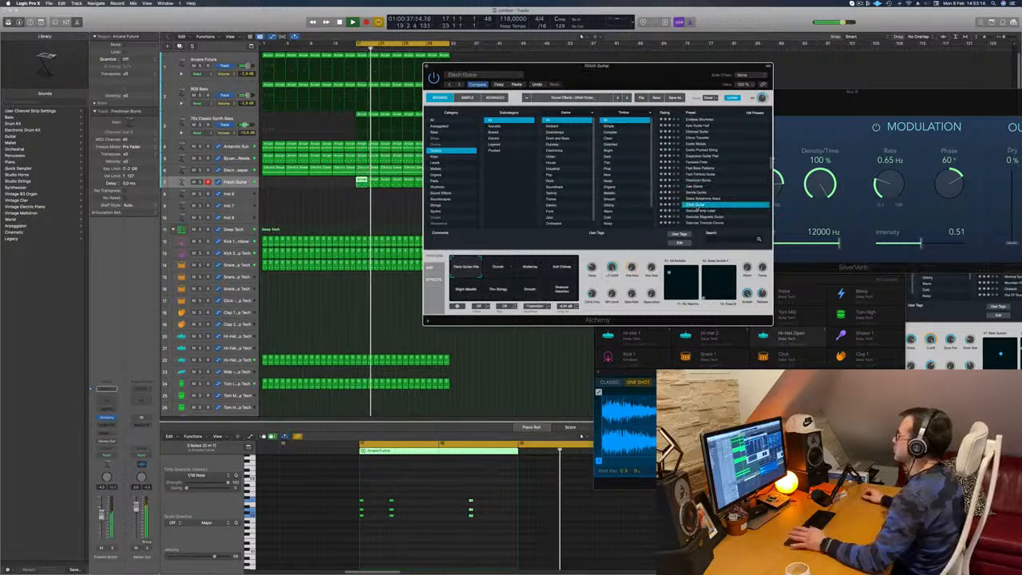
scroll(728, 184, down, 3)
scroll(728, 185, down, 2)
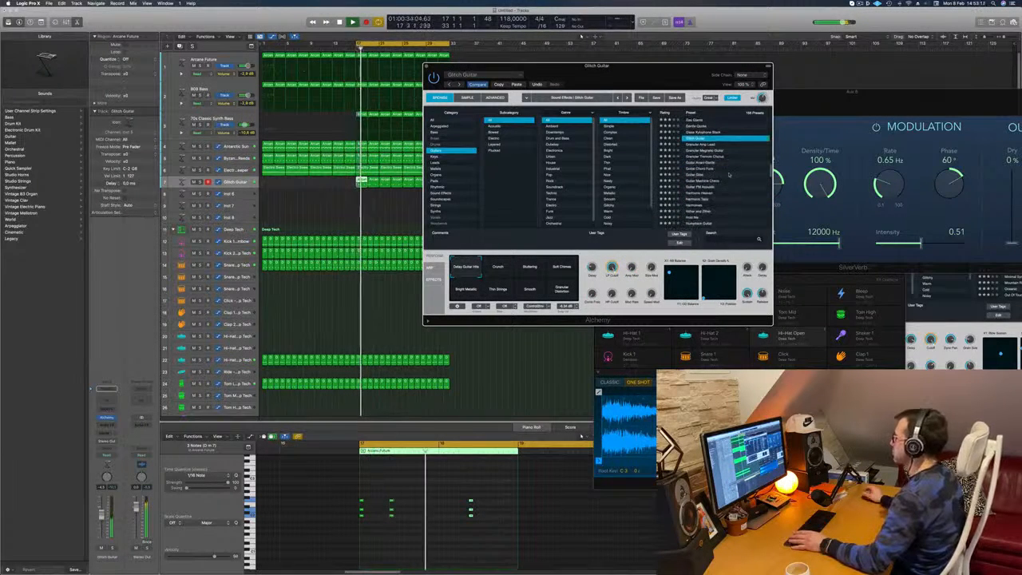
click(713, 186)
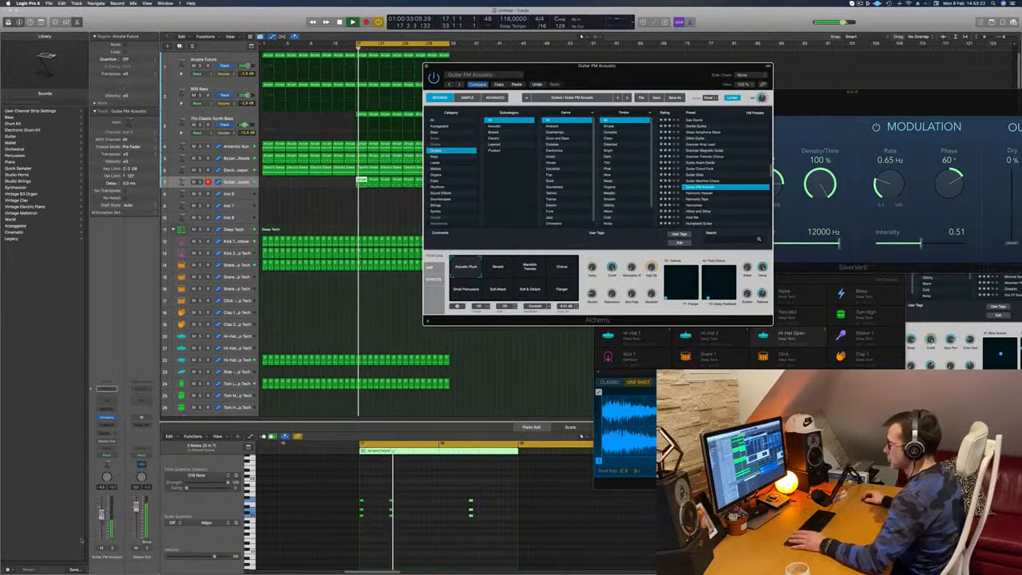
click(103, 518)
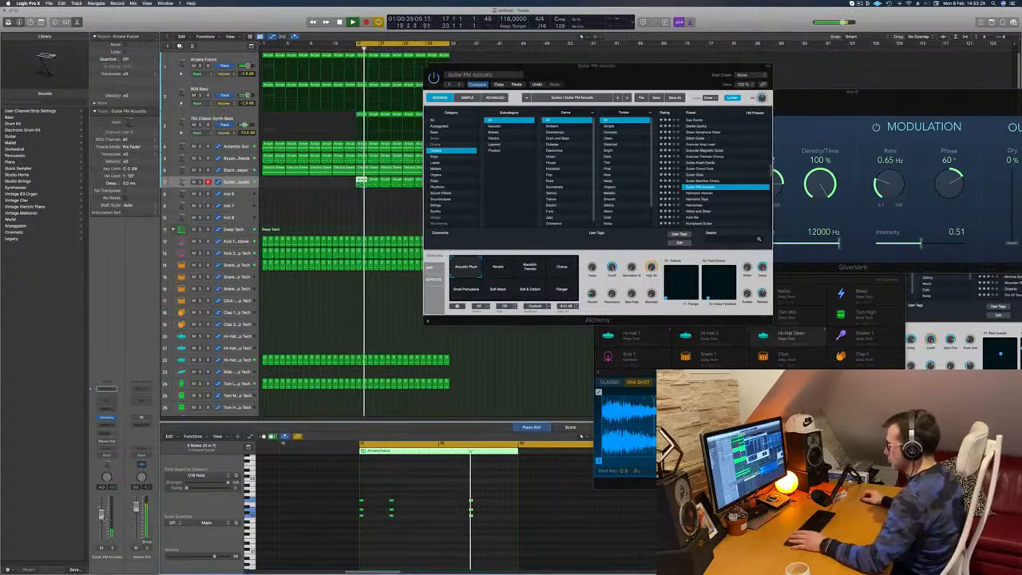
- Browse further through the Guitars presets and try Luscious Bell Layers on the chord track
scroll(720, 191, down, 3)
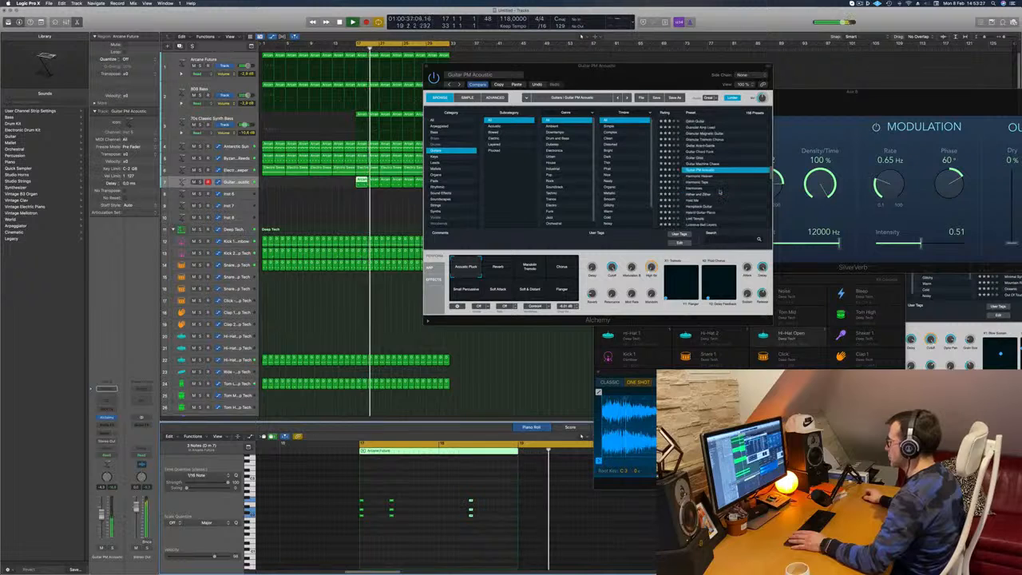
click(697, 219)
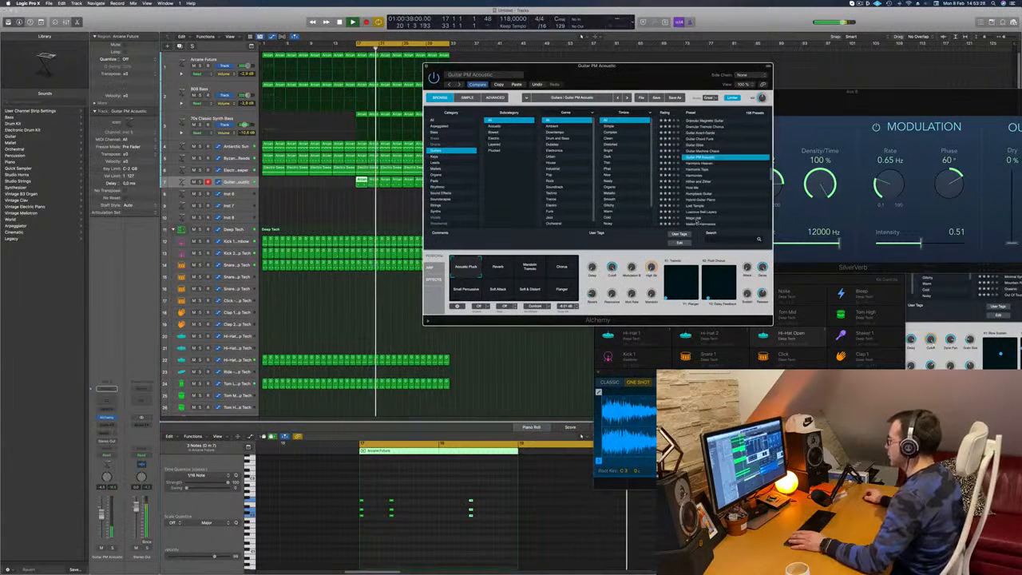
click(701, 213)
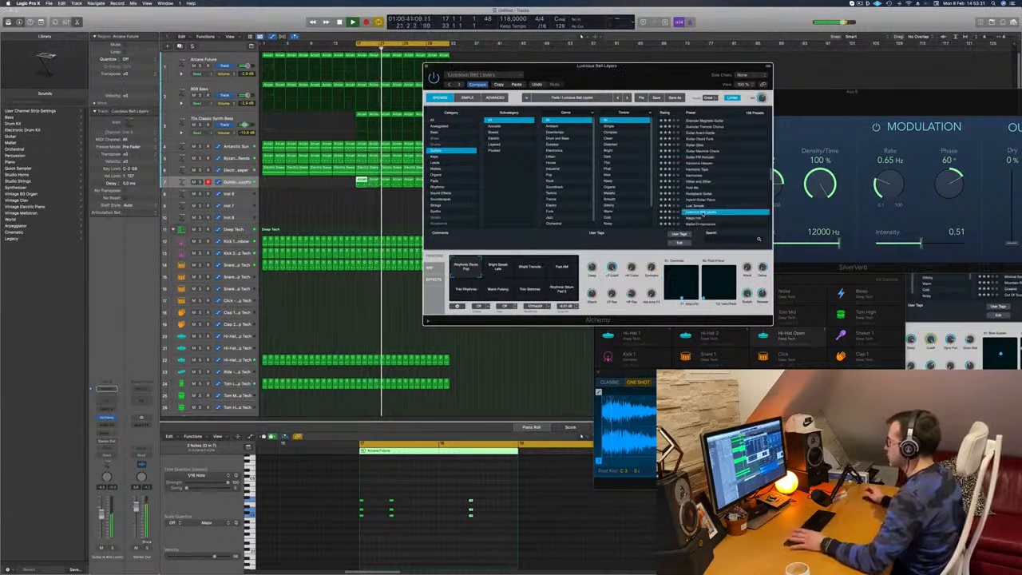
scroll(710, 197, down, 3)
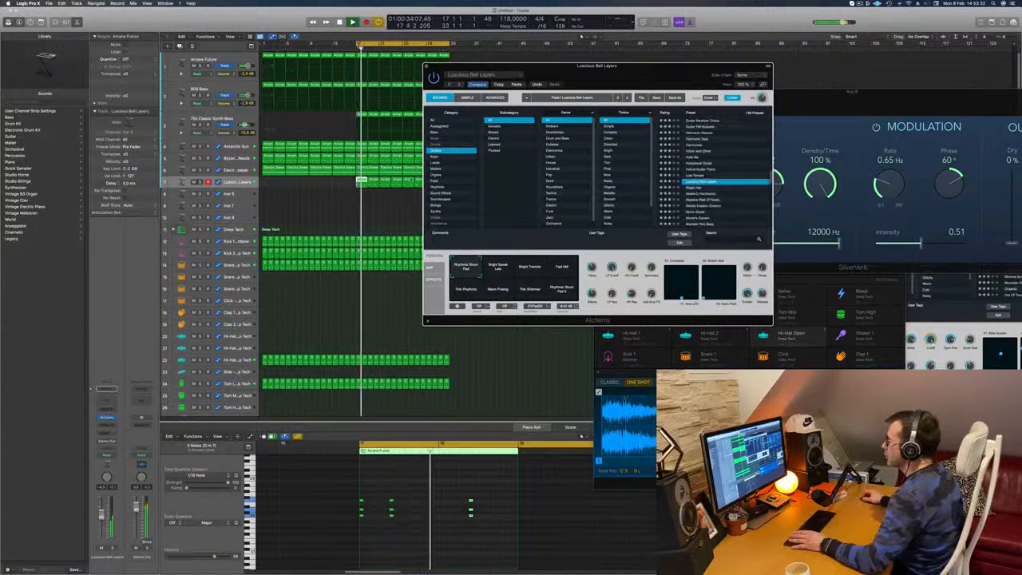
- Switch to Alchemy's Organs category, try the Clock Organ preset and load Dulcimer Wash on the chord track
click(436, 174)
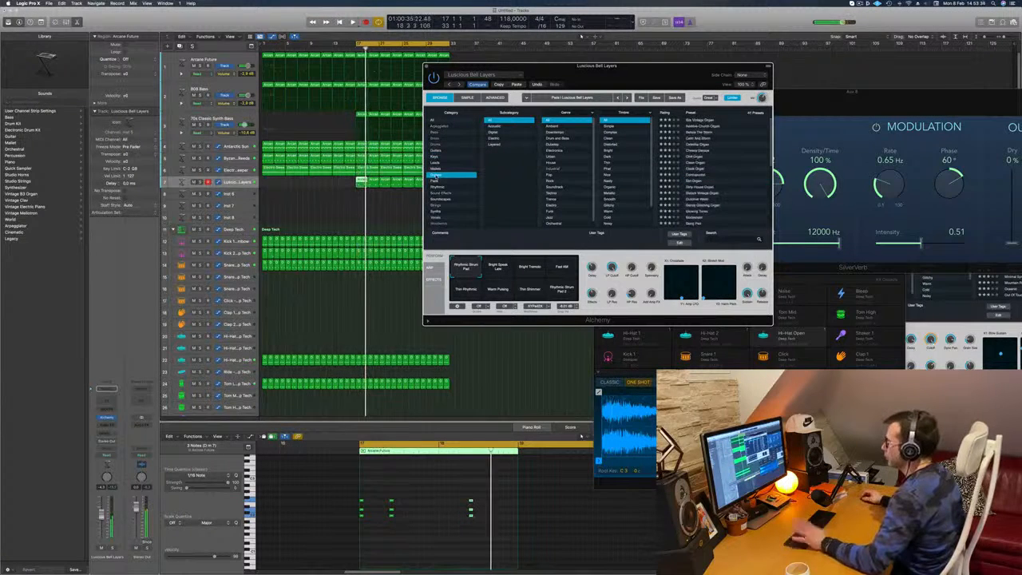
click(689, 169)
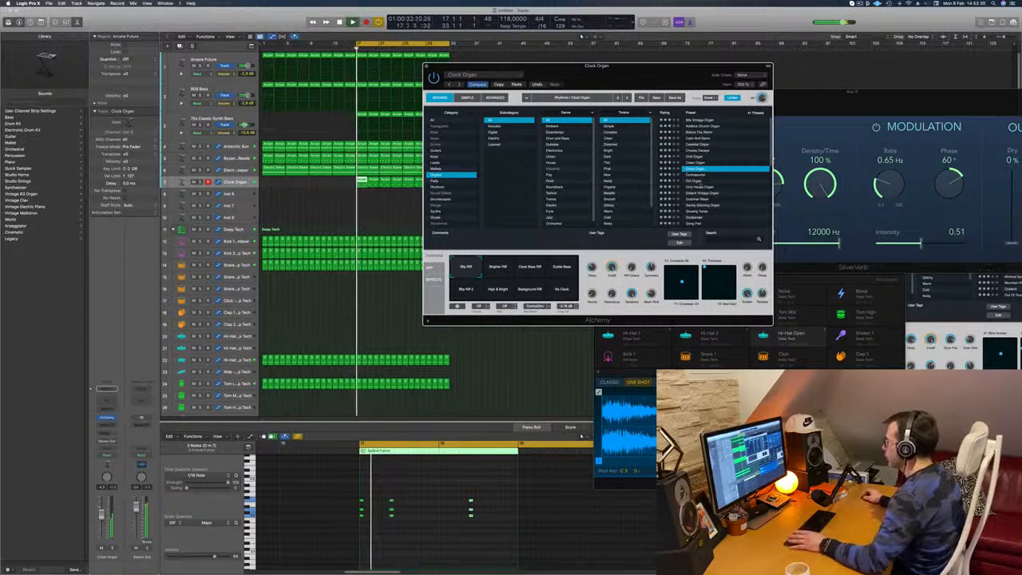
scroll(691, 170, down, 2)
click(691, 175)
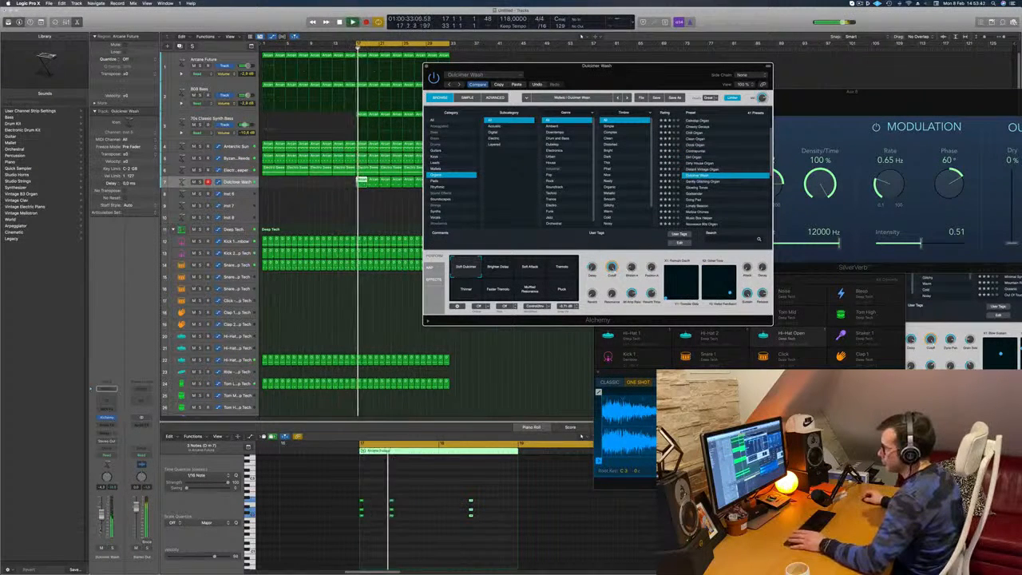
- Compare the chord track soloed and within the full mix while browsing further down the Organs presets
click(112, 549)
key(s)
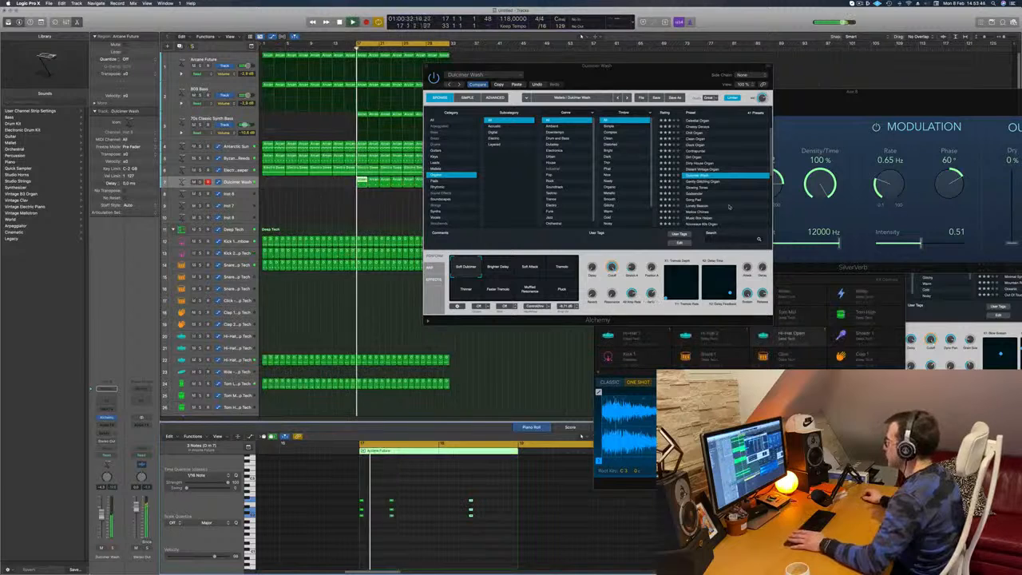
scroll(729, 207, down, 5)
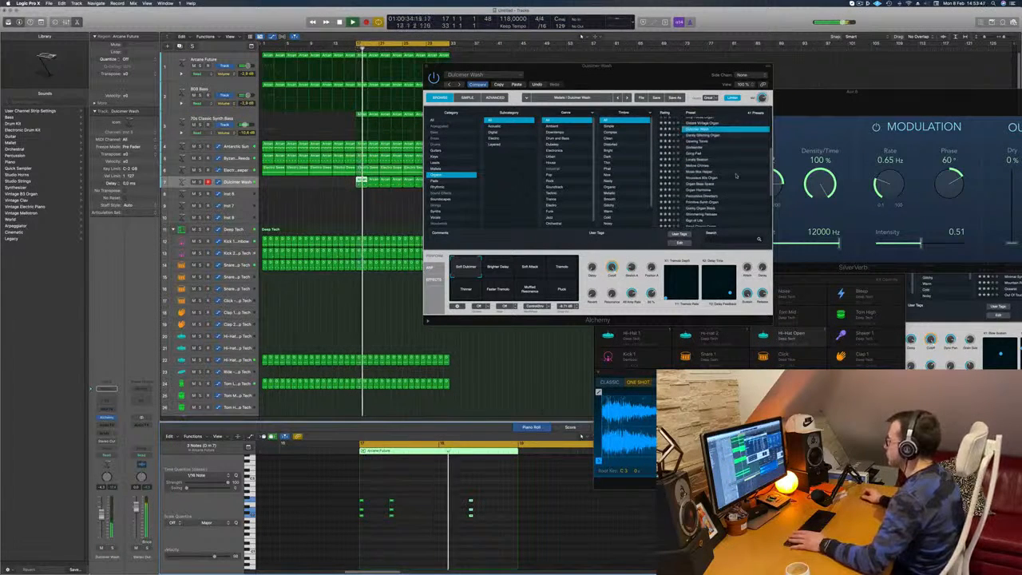
scroll(736, 177, down, 2)
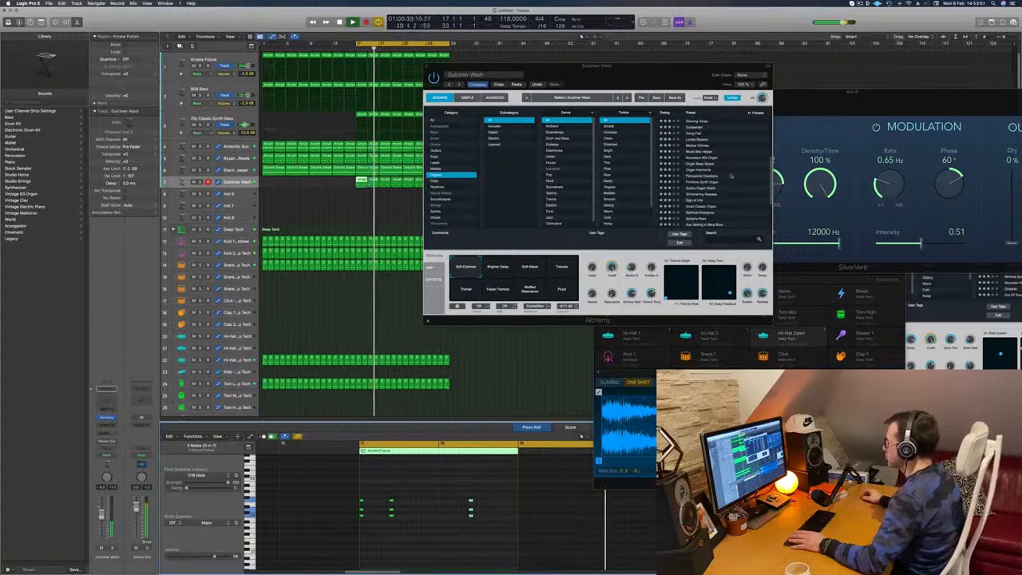
- Move the Alchemy window away from the arrangement and check the Dulcimer Wash chords in solo
drag(630, 73, 873, 59)
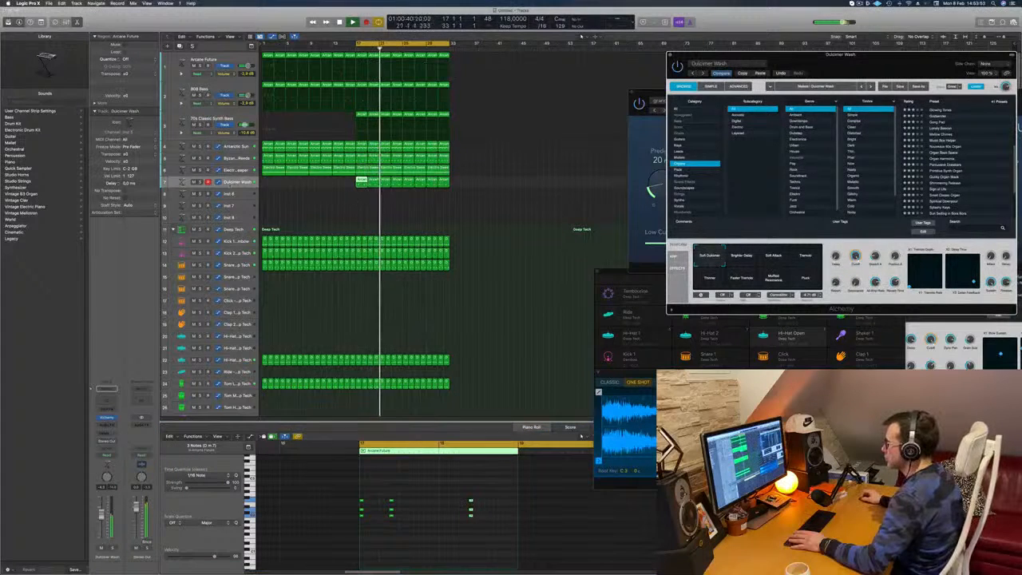
key(s)
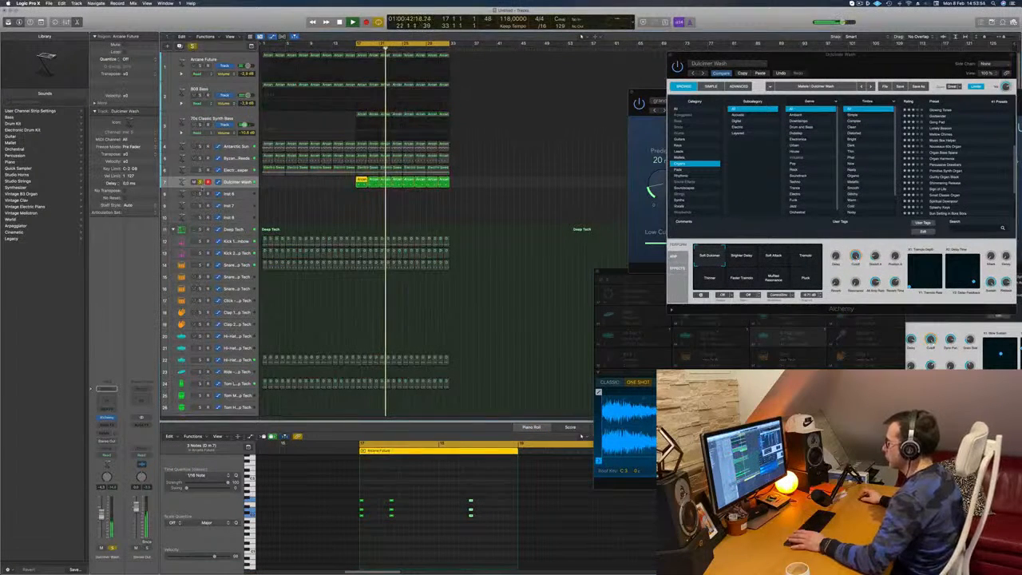
key(s)
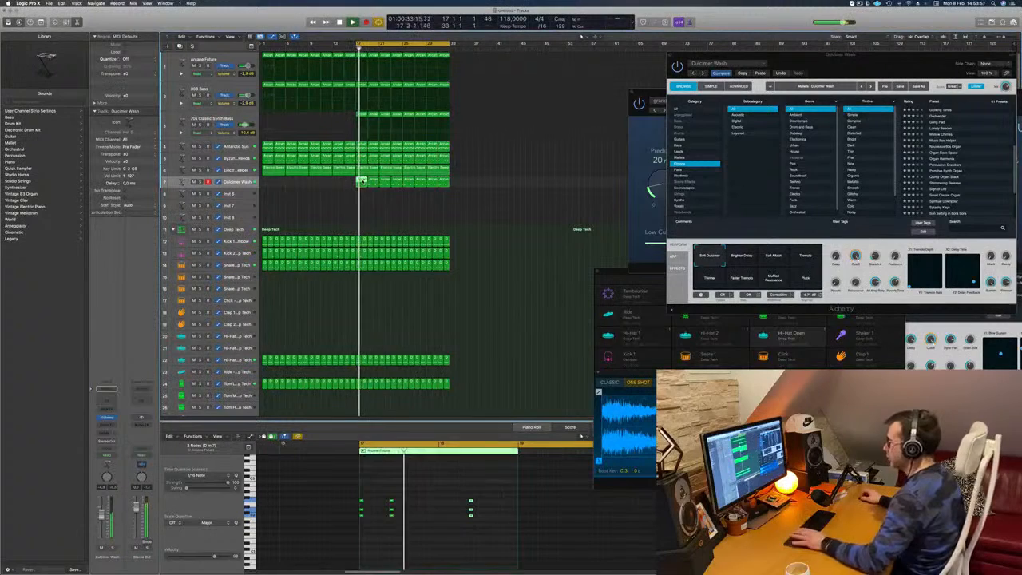
- Replace the chord track's first region at bar 17 with a copy of the region following it
drag(375, 182, 364, 186)
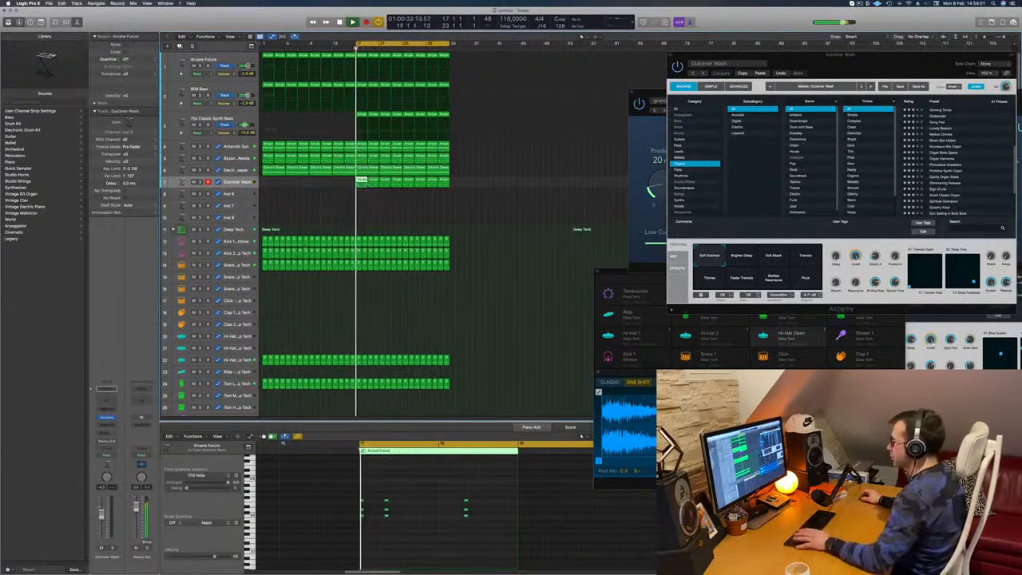
click(300, 220)
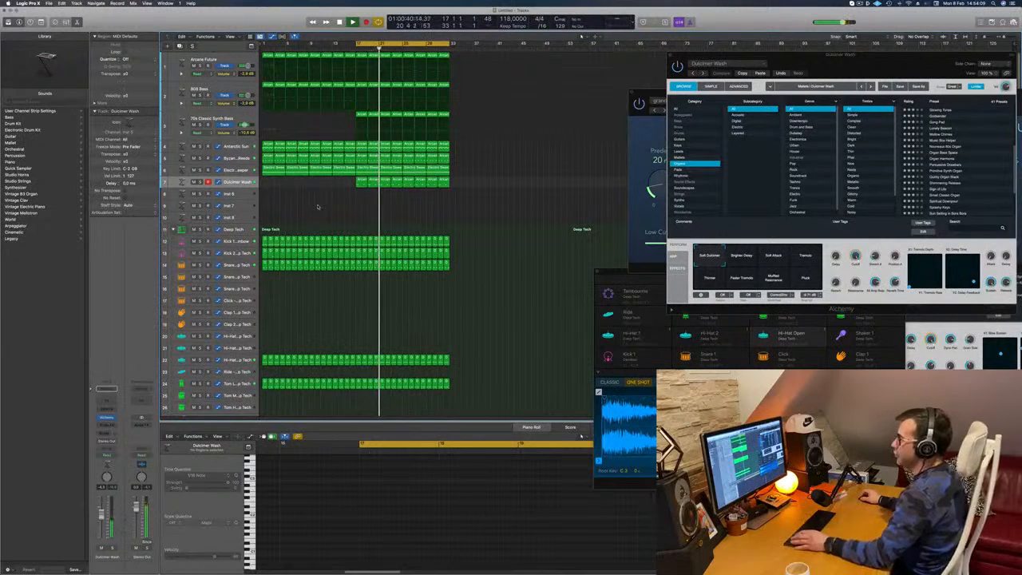
- Stop playback and repeat the regions of bars 17–32 on all tracks twice, extending the arrangement through bar 64
scroll(318, 207, down, 2)
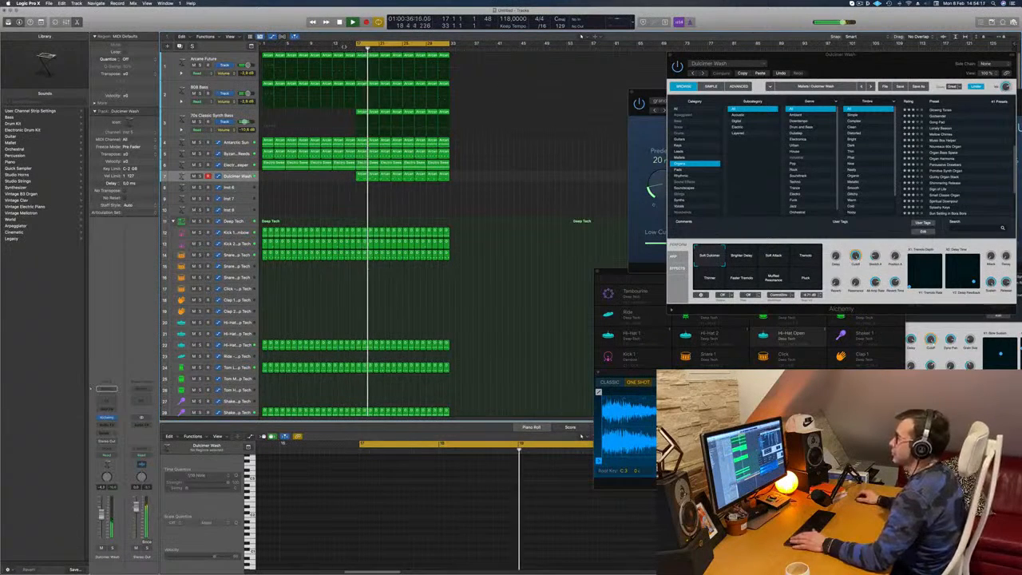
key(space)
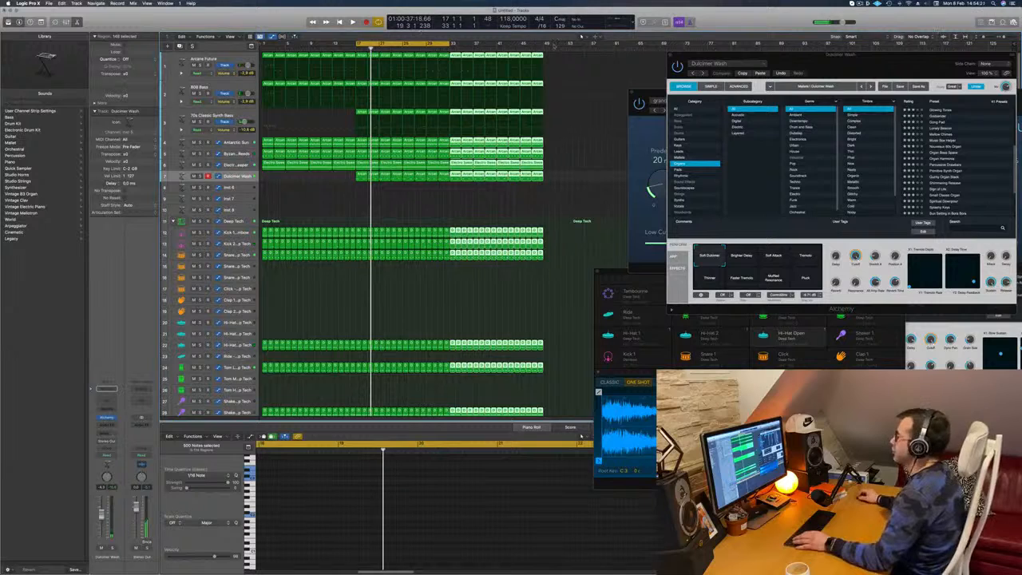
key(super+r)
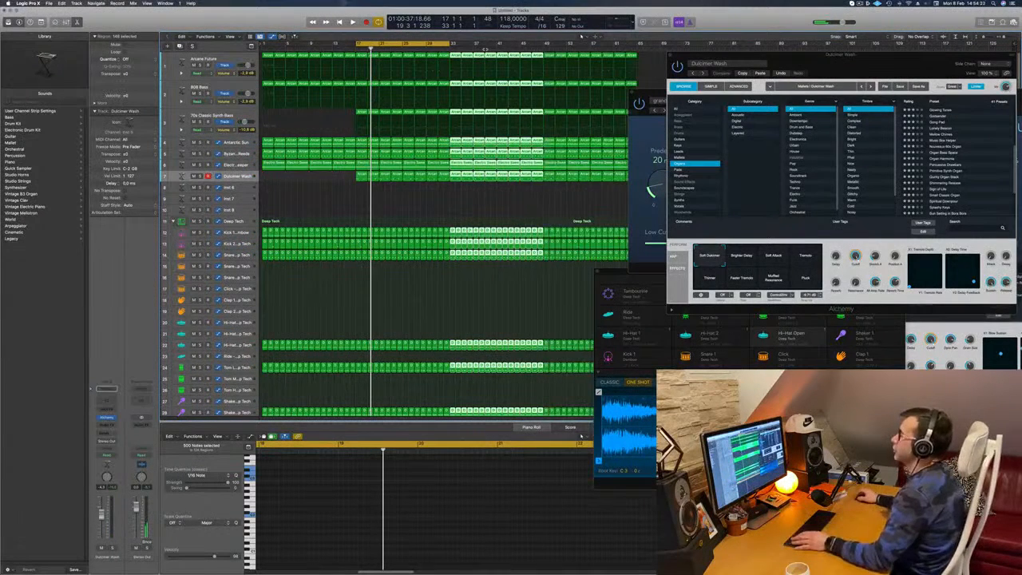
- Show the secondary ruler, extend the cycle range over bars 1–64 and play the arrangement from the beginning
click(238, 38)
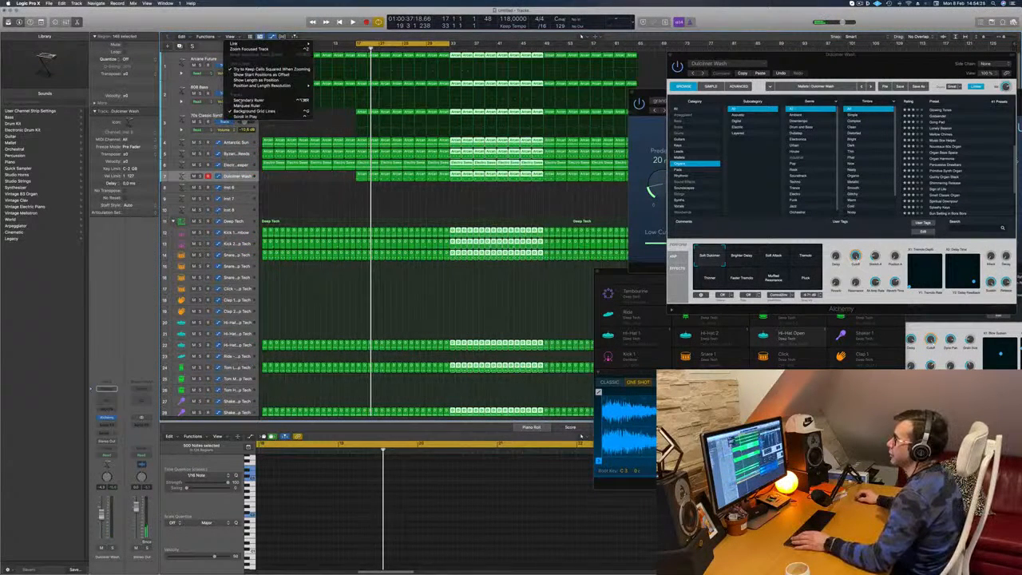
click(247, 101)
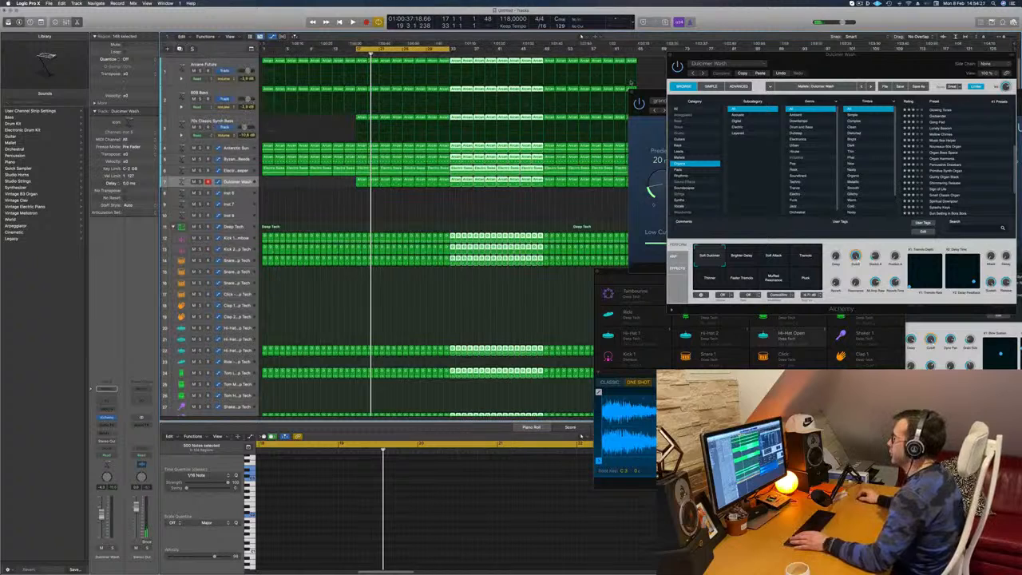
drag(448, 49, 639, 48)
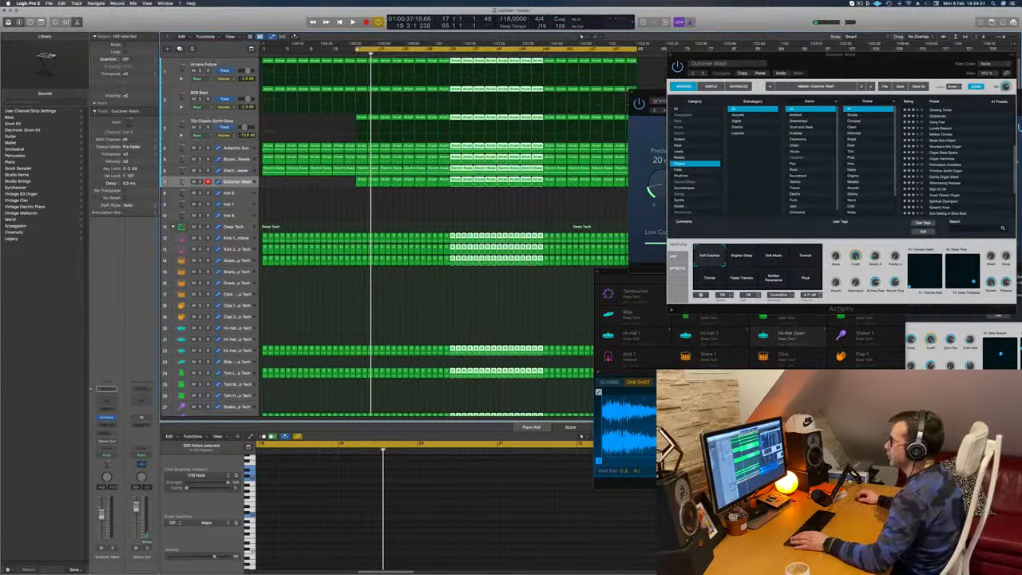
drag(357, 49, 262, 50)
key(space)
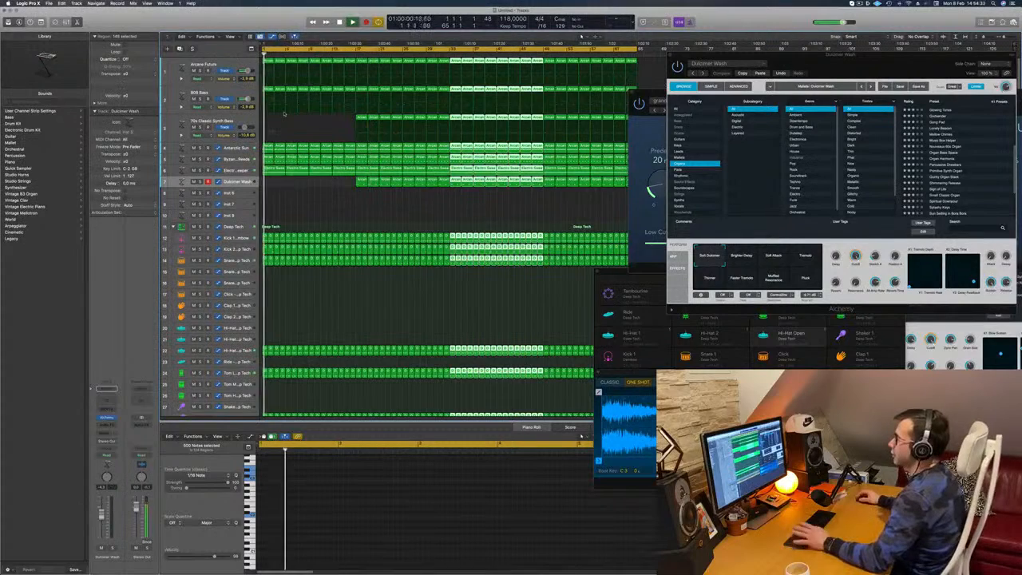
- Play the opening bars with the fifth track briefly soloed to identify its part
key(space)
click(201, 160)
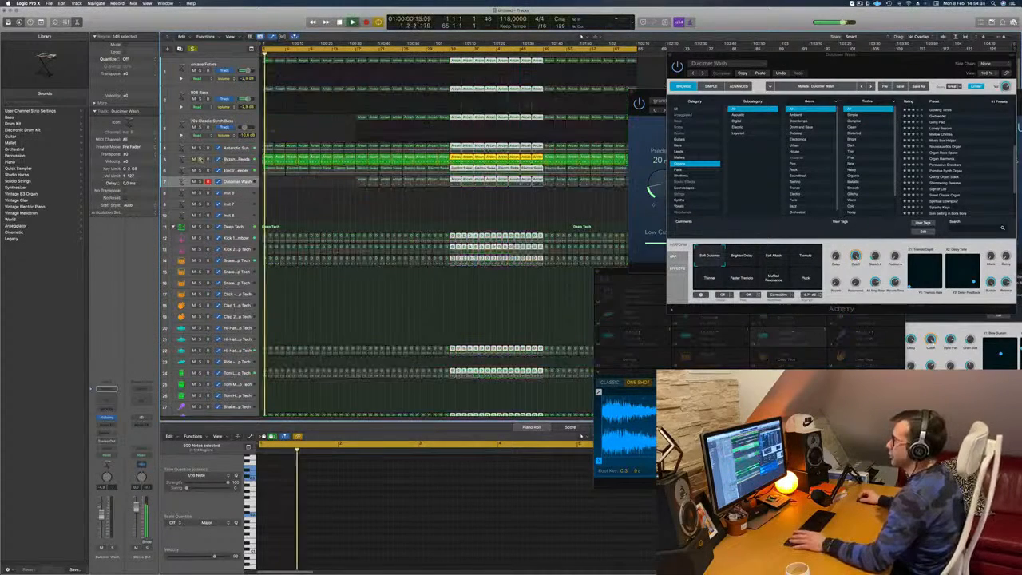
click(200, 159)
key(space)
key(space)
key(space)
click(861, 3)
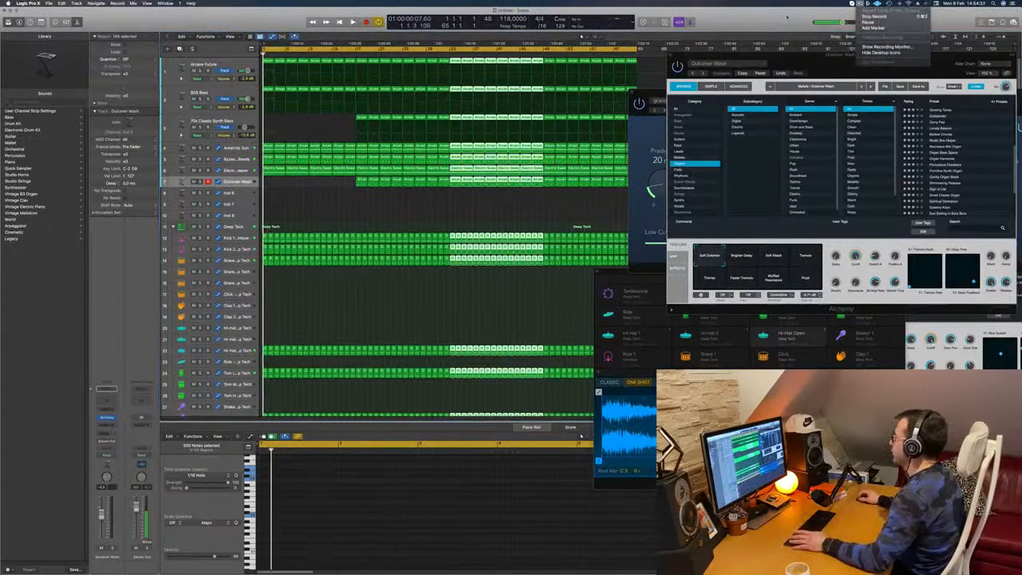
click(878, 16)
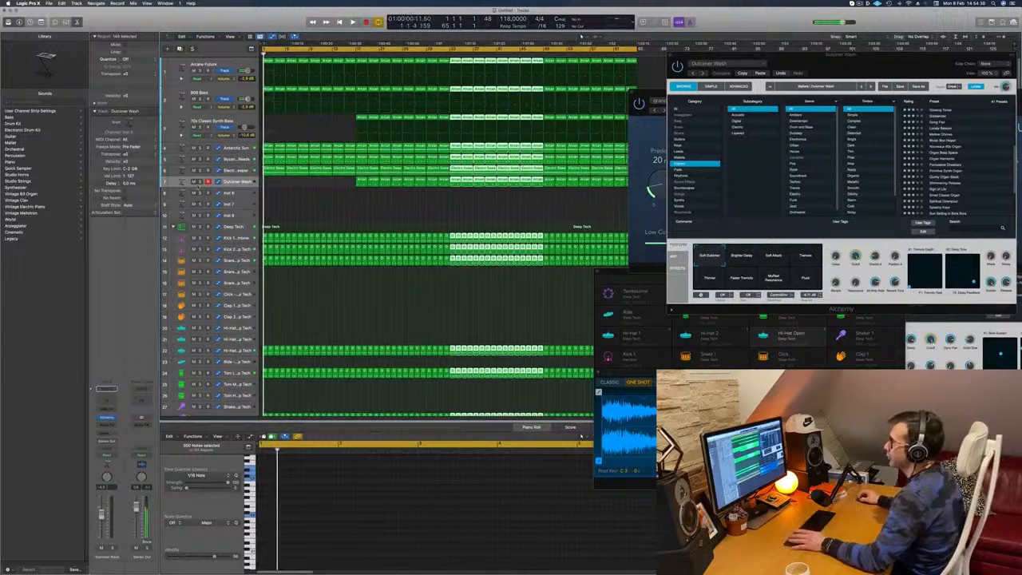
- Solo the Dulcimer Wash track and the Electric Sweeper track in turn while playing the opening bars
click(200, 182)
key(space)
click(200, 182)
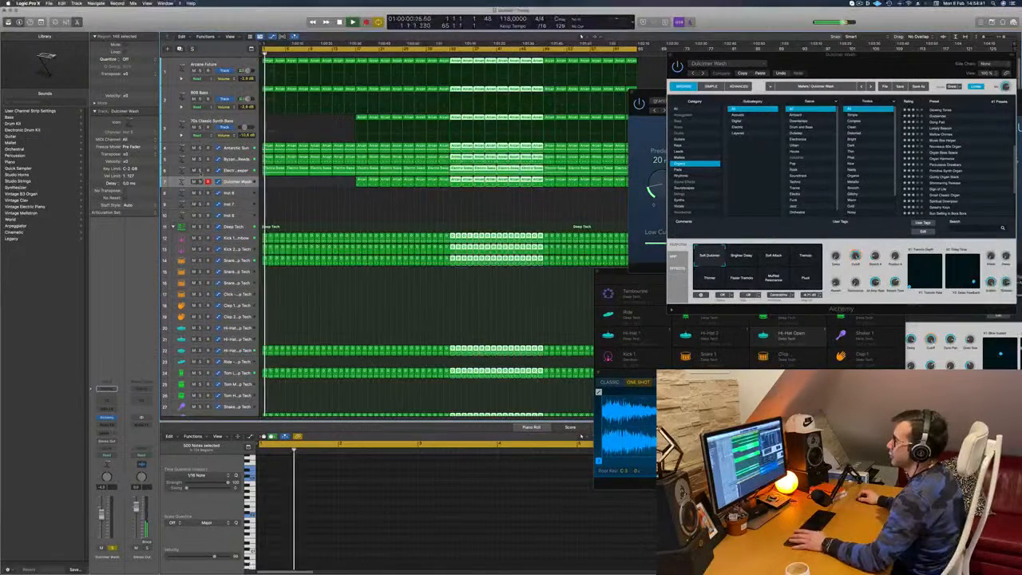
key(space)
key(space)
click(200, 171)
click(200, 171)
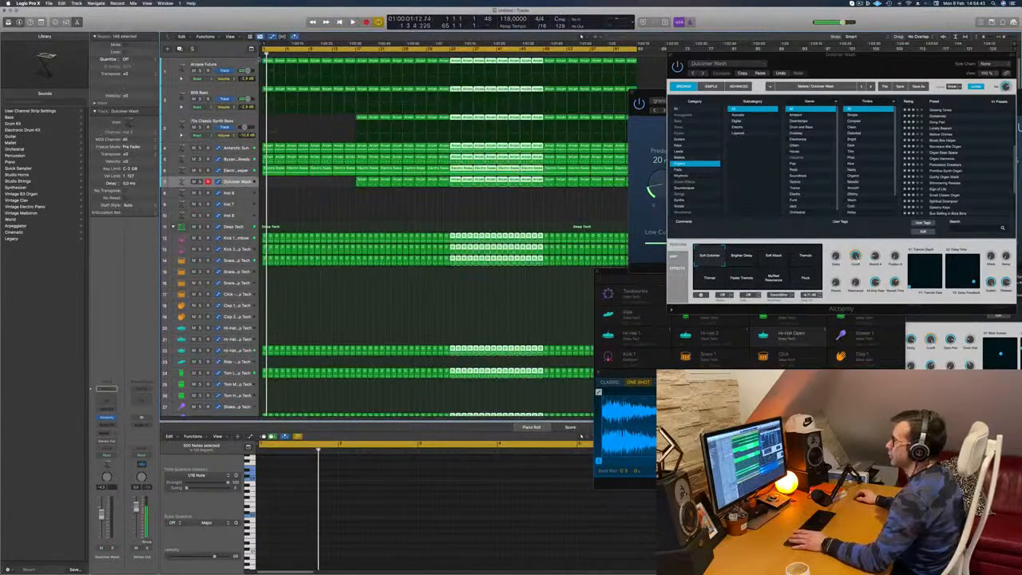
- Delete the 808 Bass track's first region in bars 1–2 and play the opening again
click(258, 60)
click(269, 90)
key(Delete)
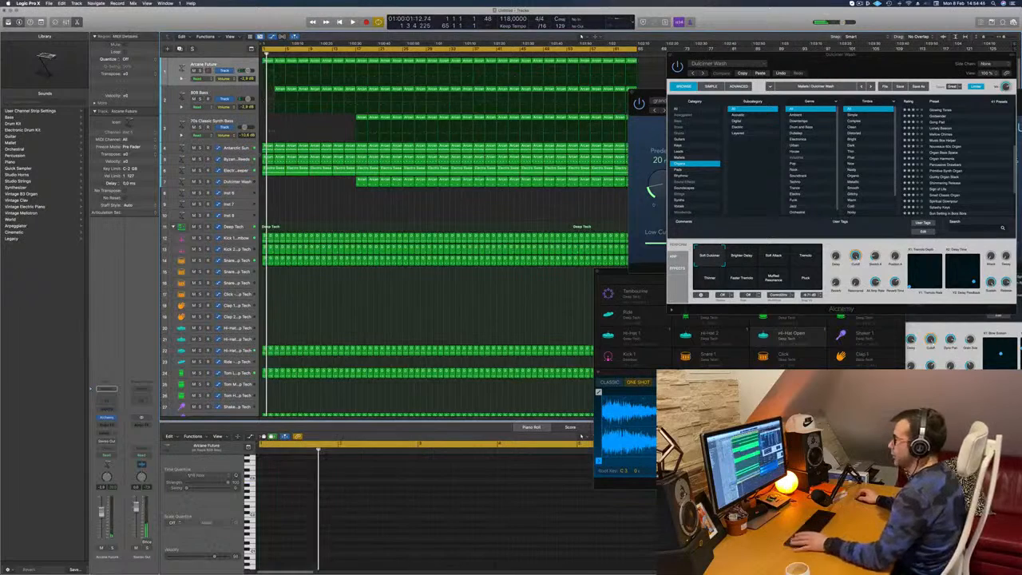
key(space)
- Delete all regions in bars 1–16 on the Antarctic Sun track and play from the start
click(269, 148)
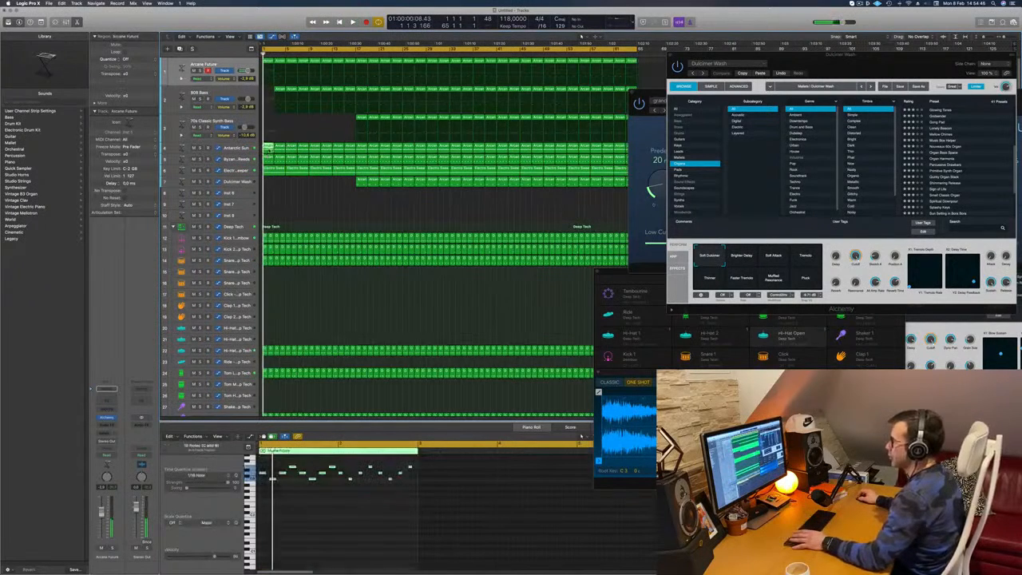
key(Delete)
click(280, 148)
key(Delete)
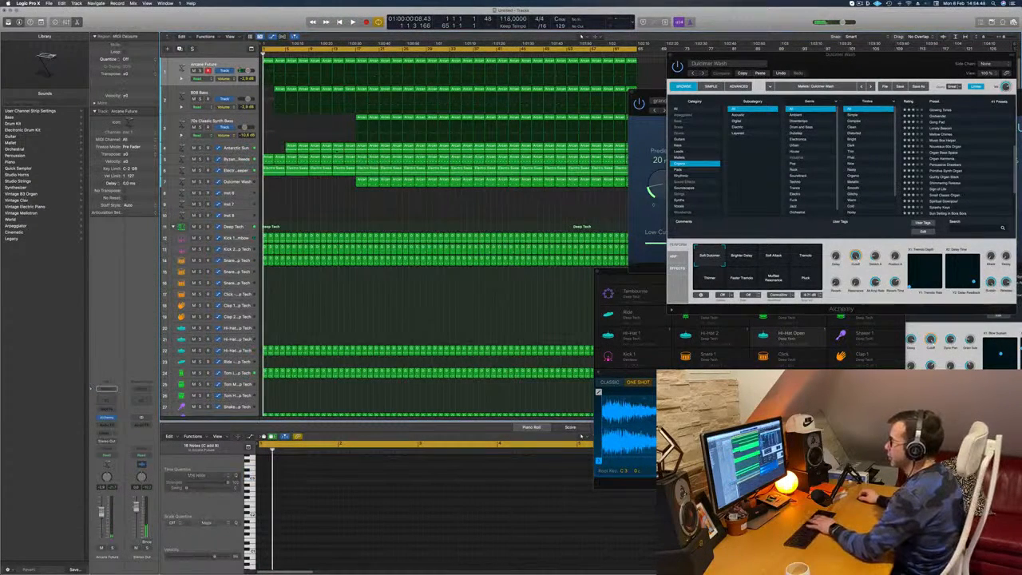
drag(282, 150, 348, 149)
key(Delete)
key(space)
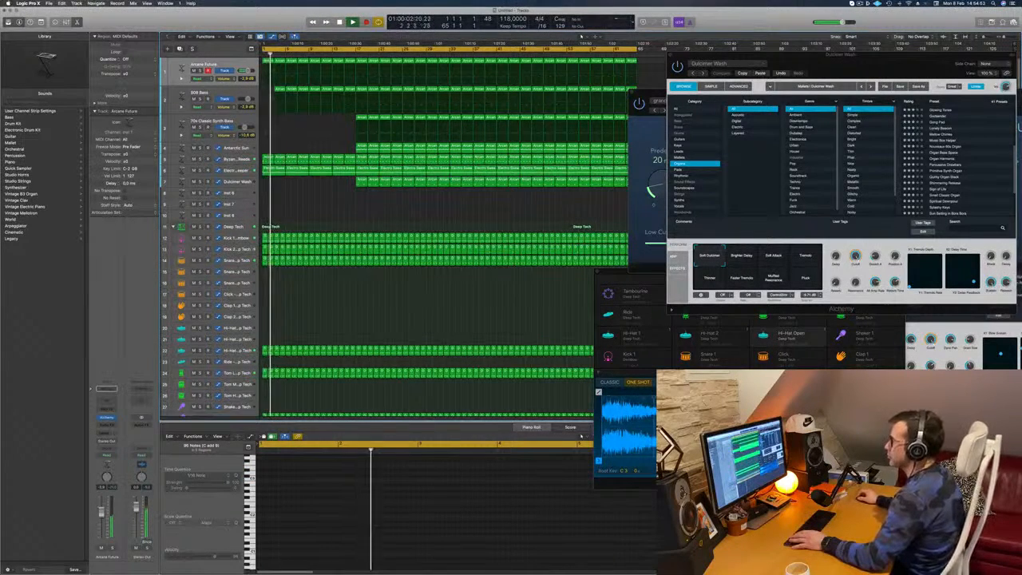
- Delete the four Electric Sweeper regions in bars 1–16
click(276, 169)
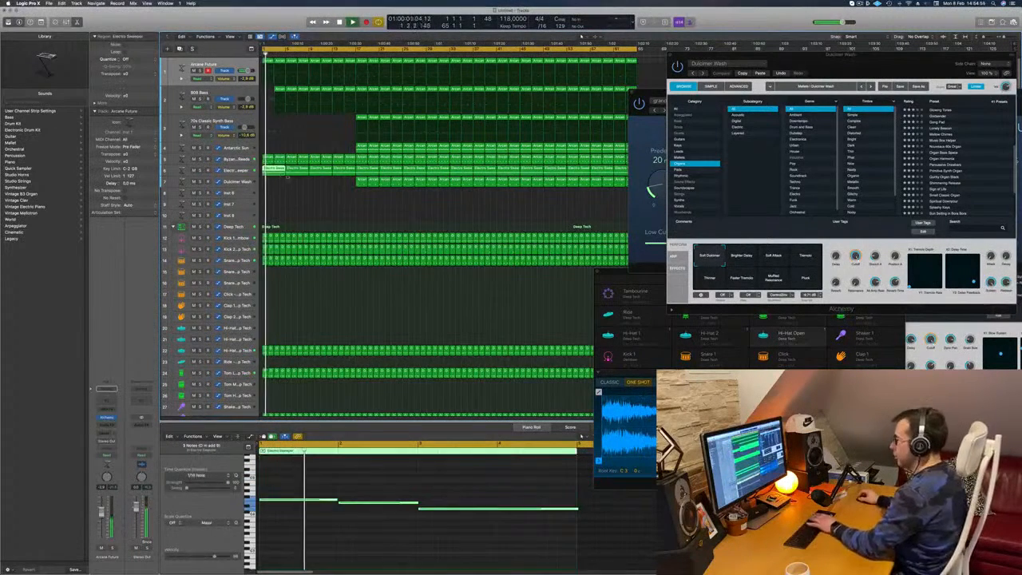
key(Delete)
click(299, 170)
key(Delete)
click(322, 170)
key(Delete)
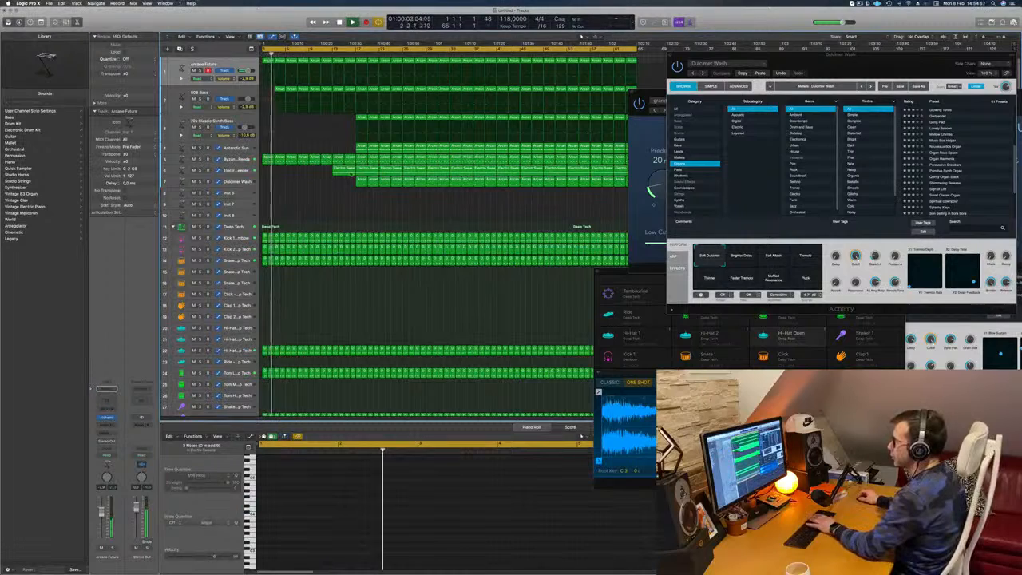
click(349, 174)
key(Delete)
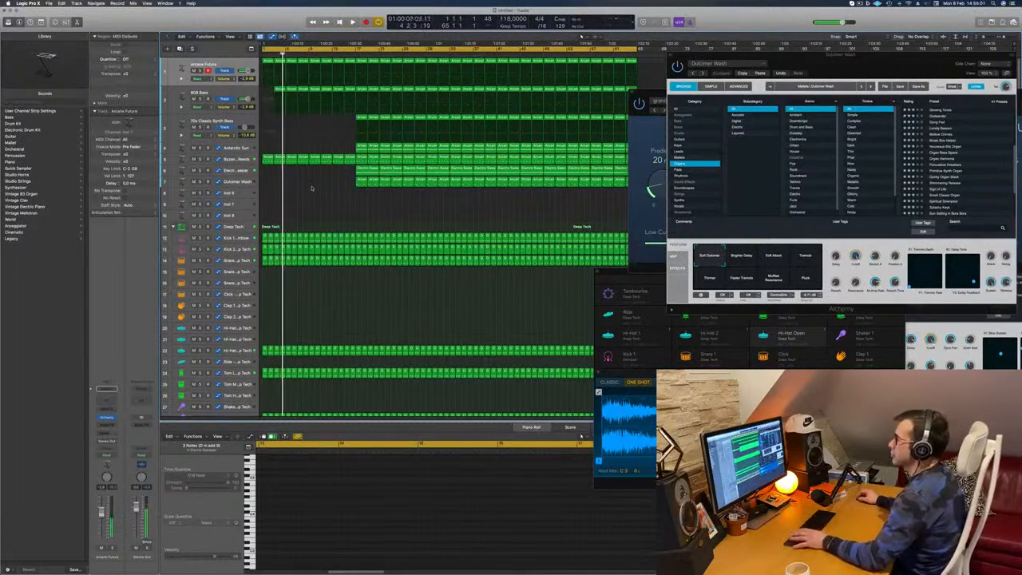
- Delete the fifth track's regions in bars 1–4 and the 808 Bass region in bars 3–4
key(space)
scroll(312, 189, up, 5)
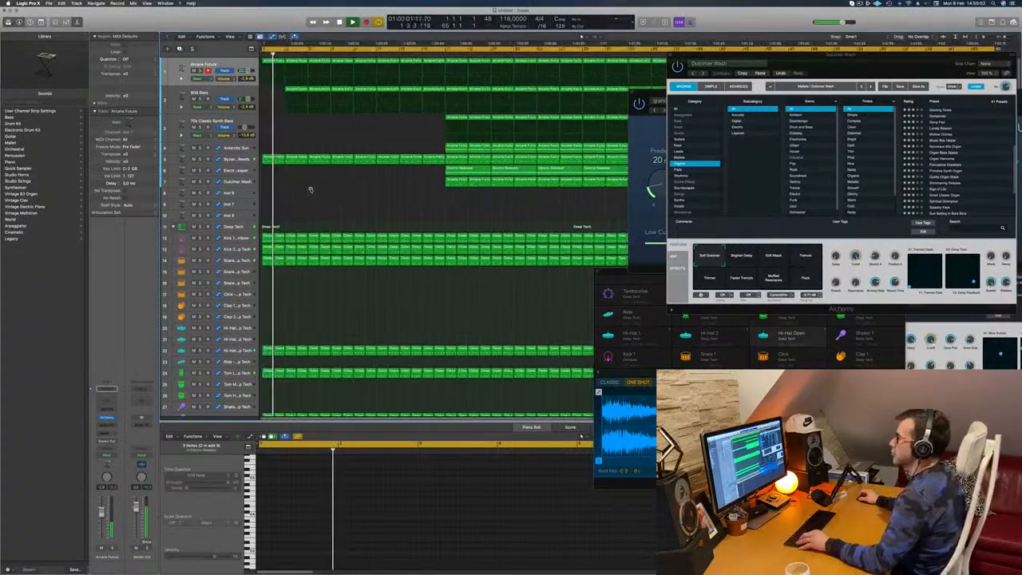
scroll(311, 189, down, 3)
click(272, 159)
key(Delete)
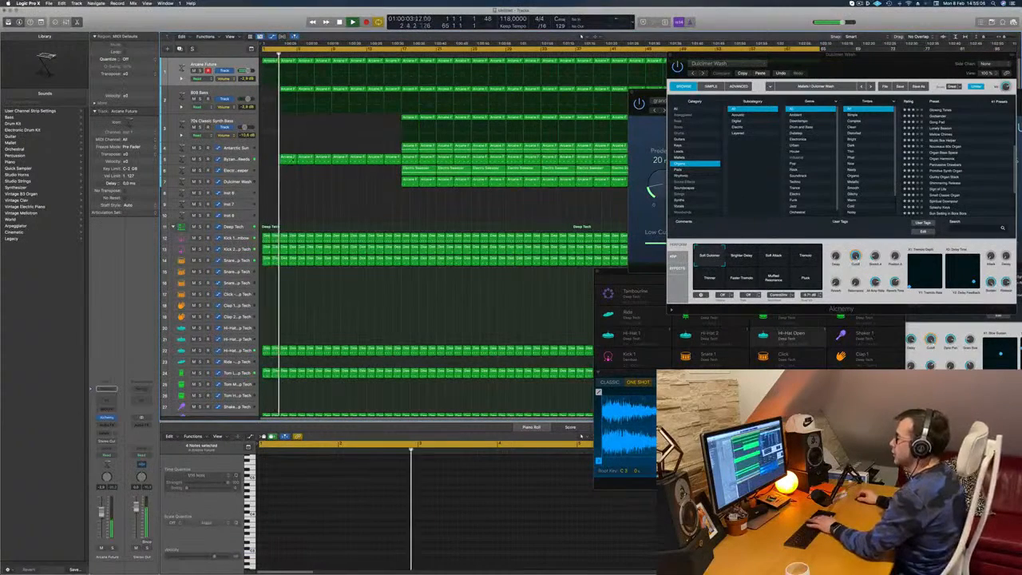
click(291, 159)
key(Delete)
click(286, 91)
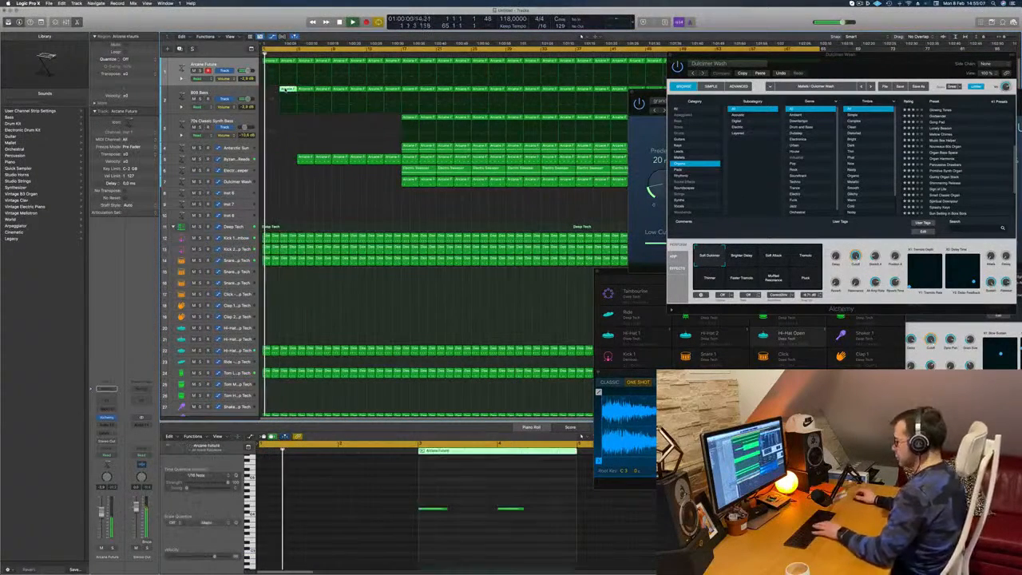
key(Delete)
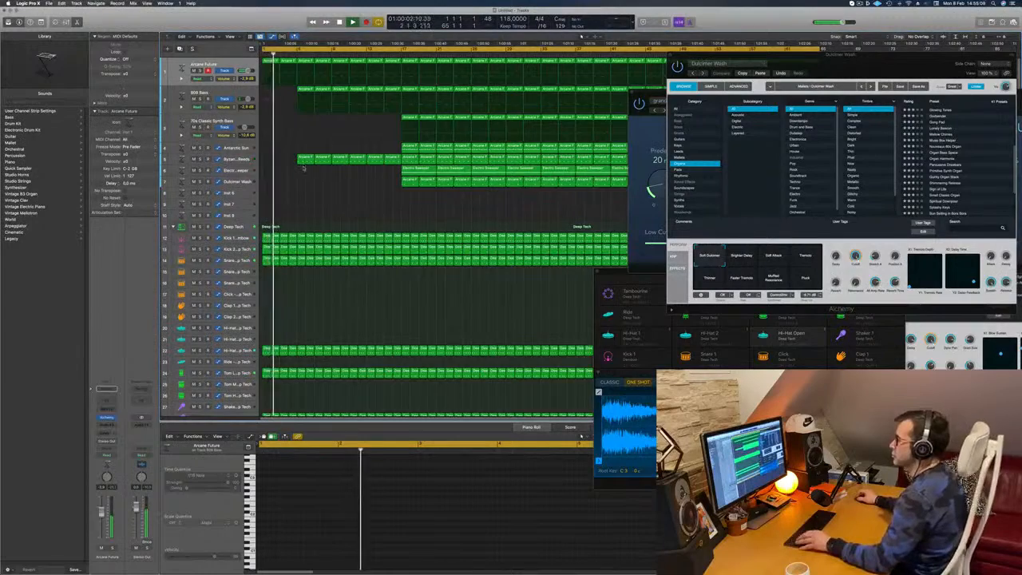
- Delete the regions in bars 1–8 on the second Shaker track of the Deep Tech kit
scroll(308, 163, down, 3)
scroll(309, 163, down, 4)
key(Return)
scroll(279, 358, down, 2)
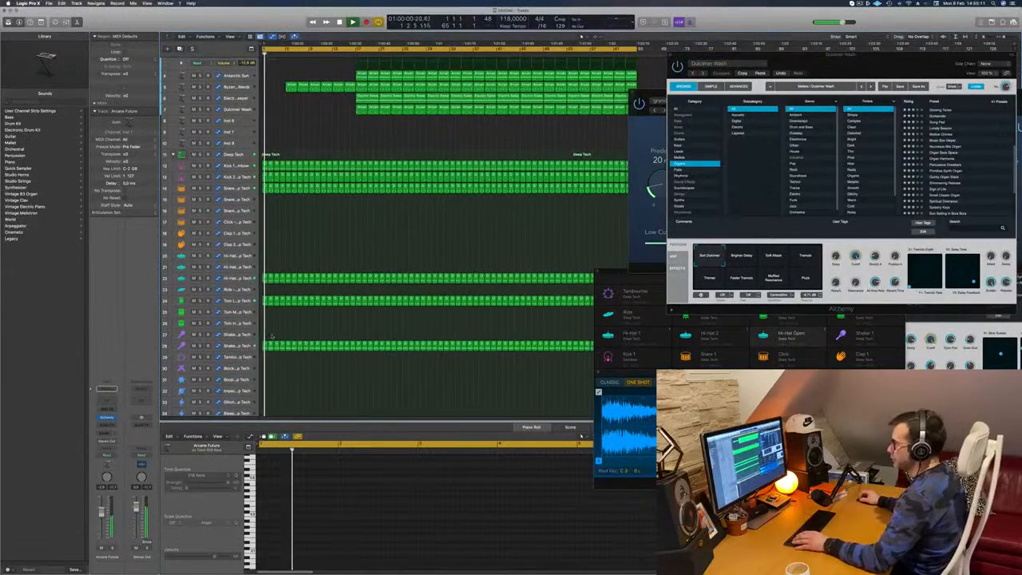
drag(264, 339, 304, 345)
key(Delete)
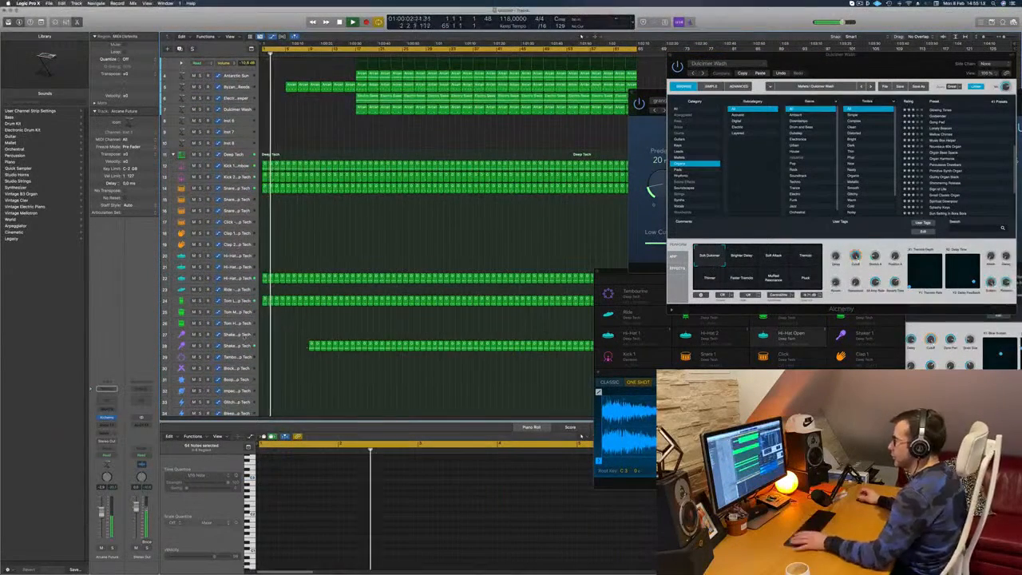
scroll(285, 292, up, 1)
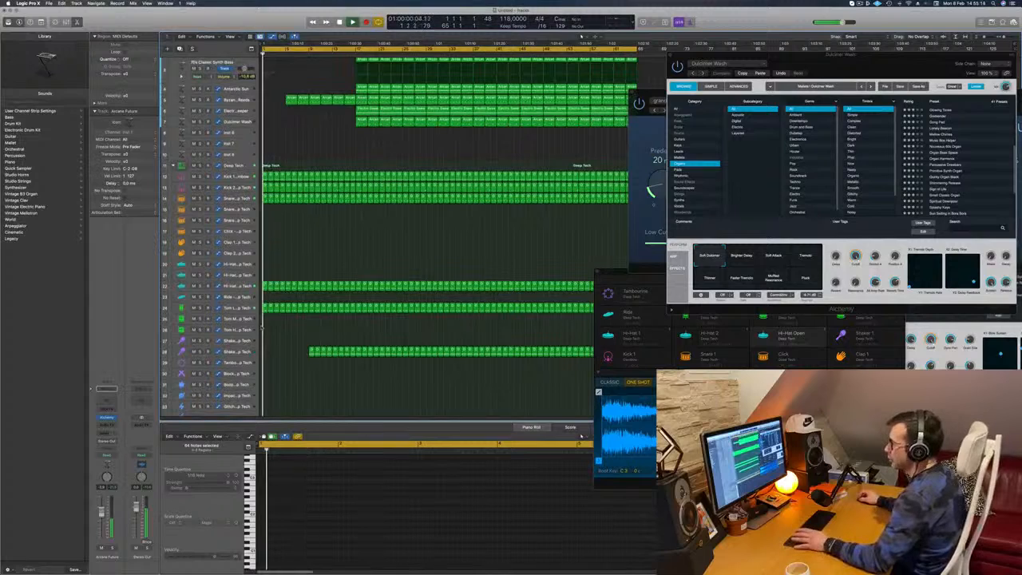
scroll(267, 317, up, 2)
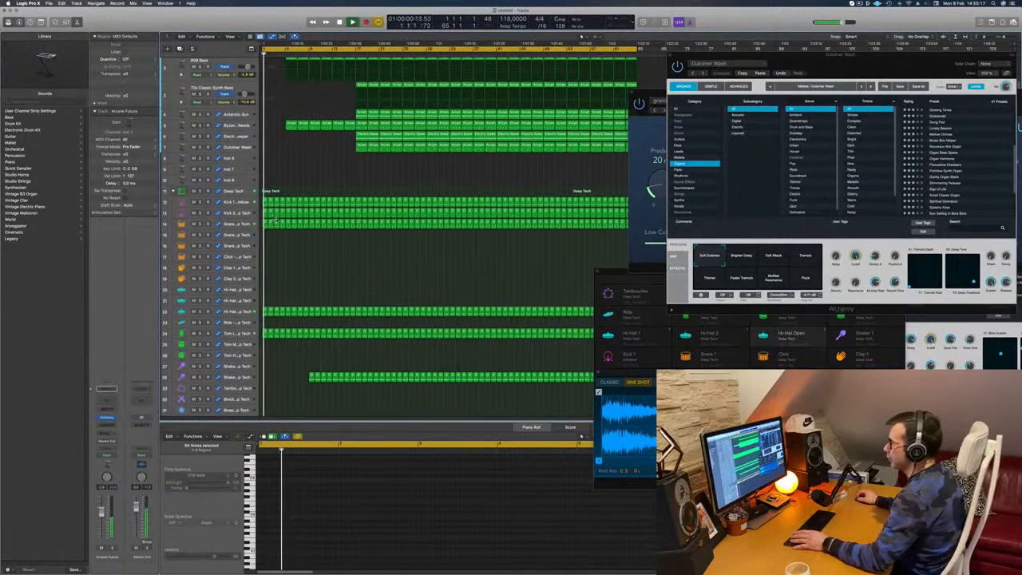
- Delete the Hi-Hat regions in bars 1–9 on track 22 of the Deep Tech kit
drag(263, 304, 310, 313)
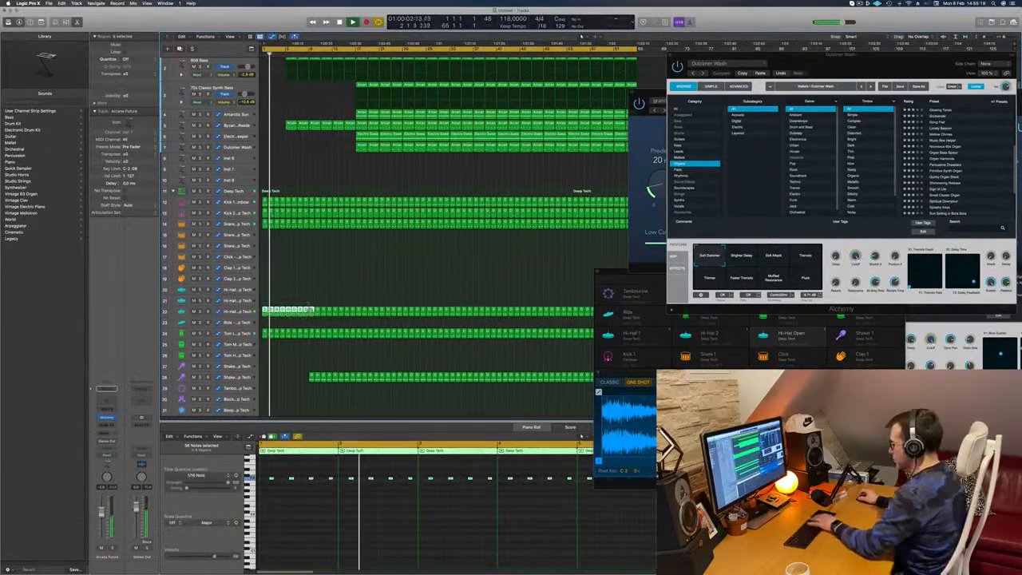
key(Delete)
scroll(269, 285, up, 3)
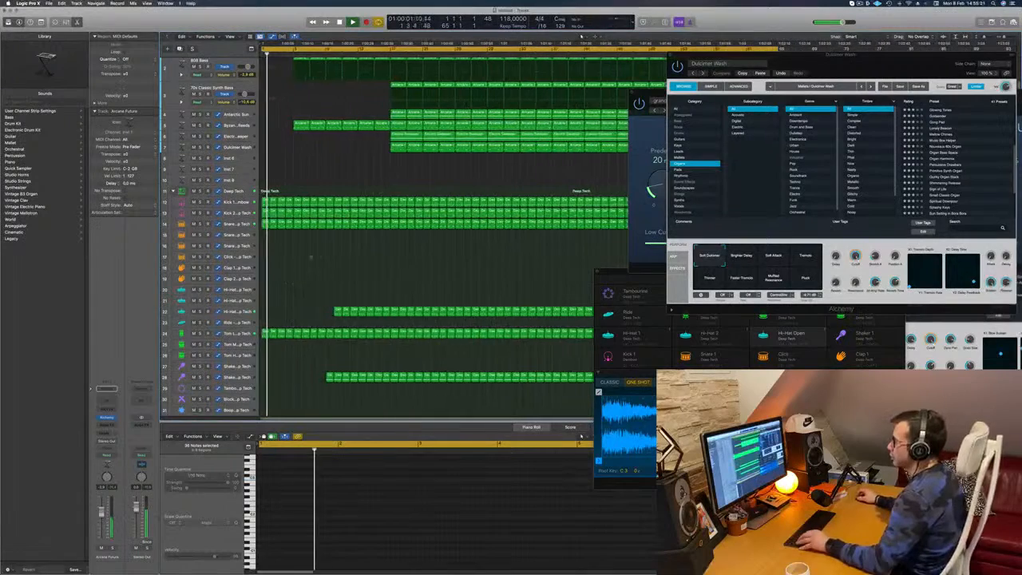
- Delete the 808 Bass regions in bars 5–8 so the bass enters at bar 9
scroll(326, 172, up, 3)
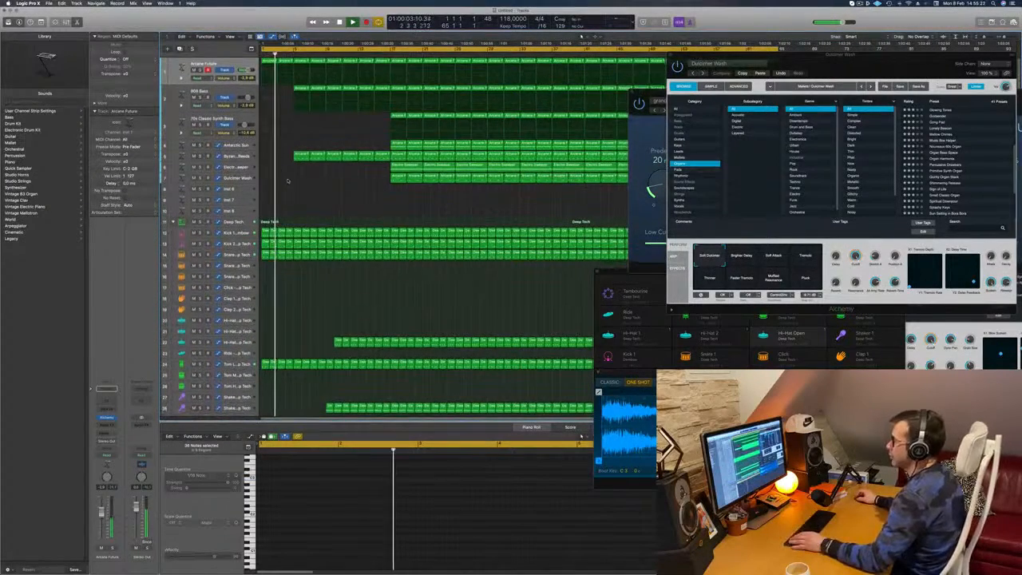
scroll(320, 199, down, 1)
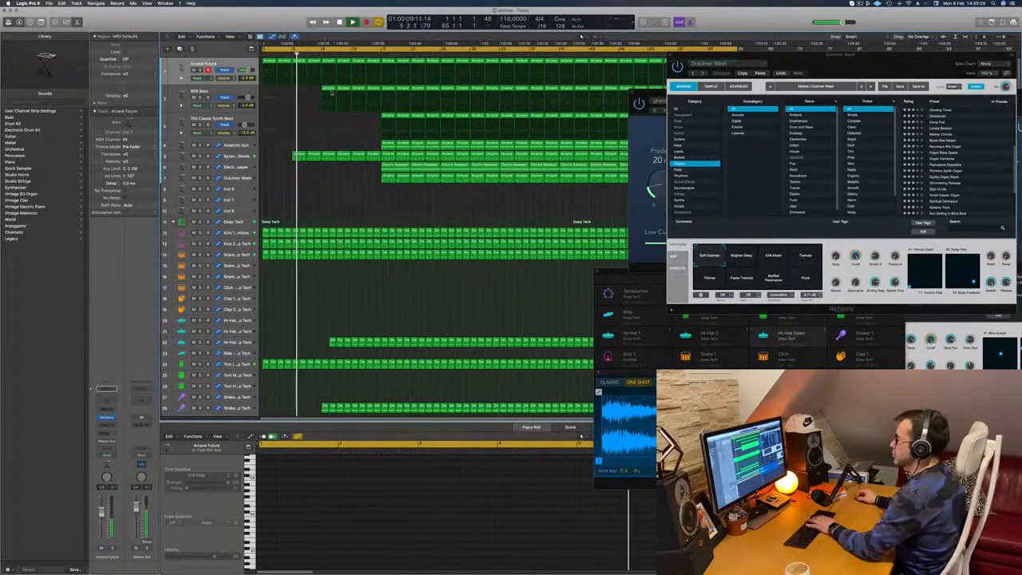
scroll(336, 208, up, 1)
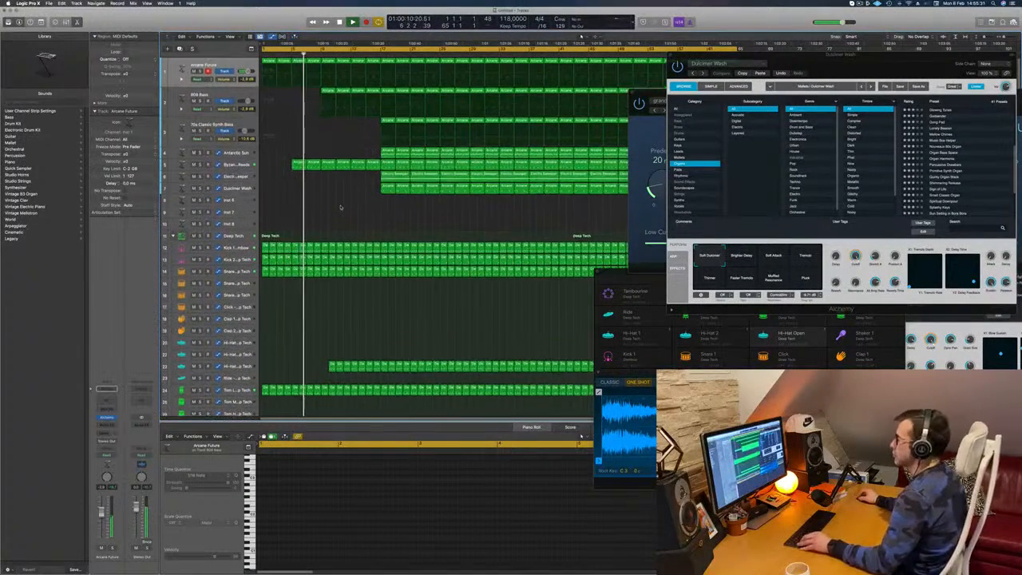
scroll(338, 207, right, 2)
scroll(339, 207, left, 3)
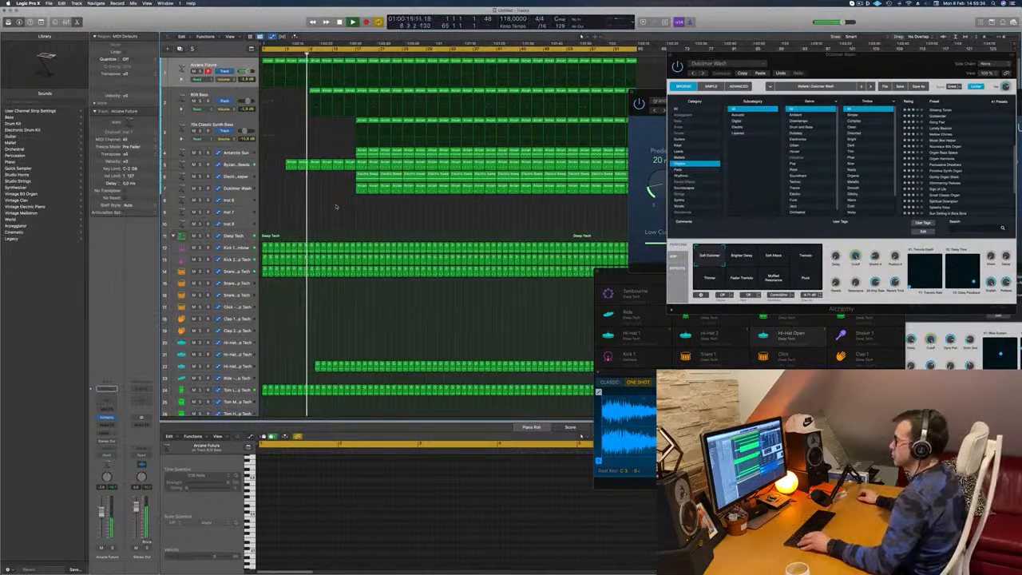
- Stop playback without saving the project and play the arrangement from the start
key(super+s)
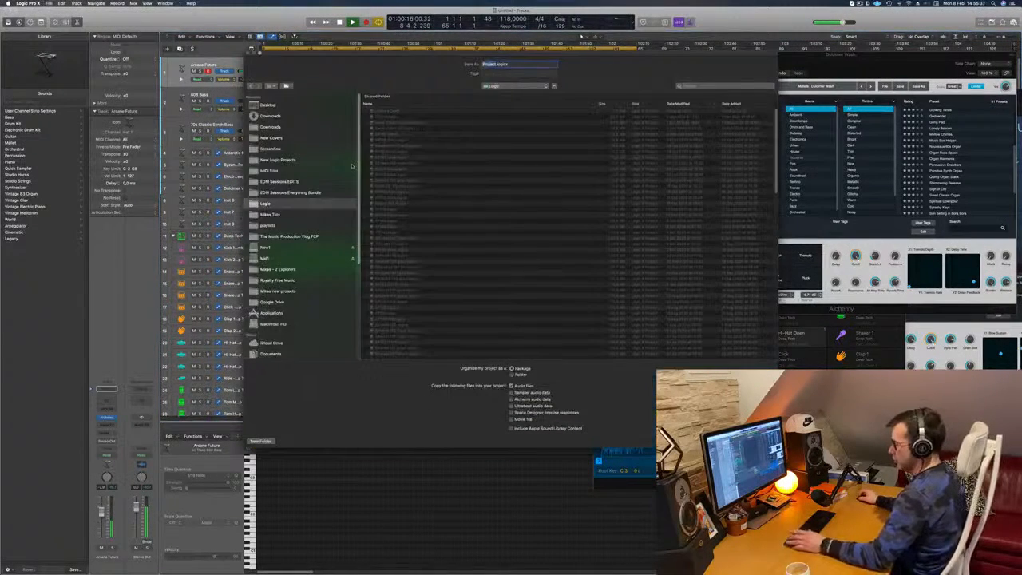
key(Escape)
key(space)
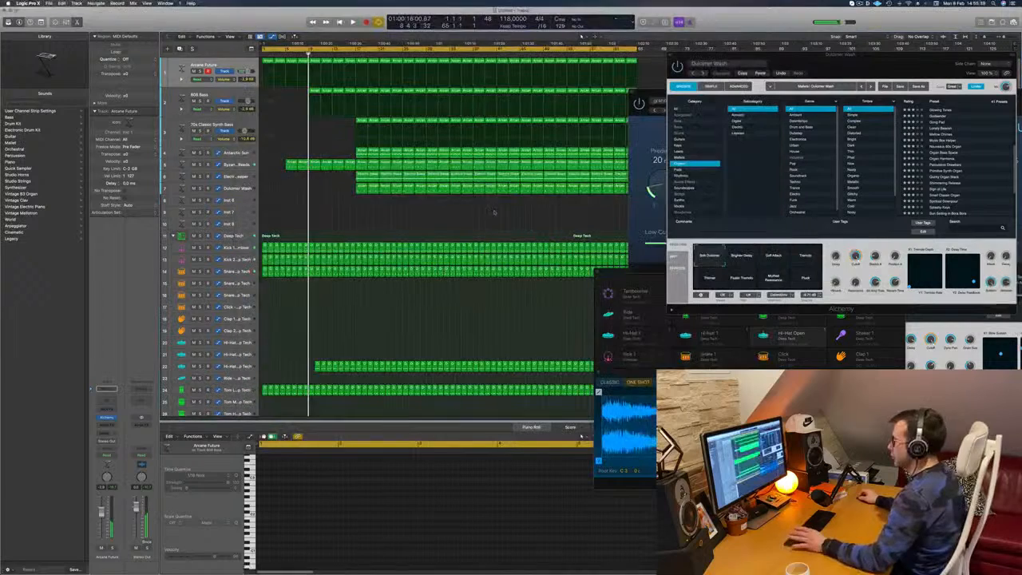
key(Return)
key(space)
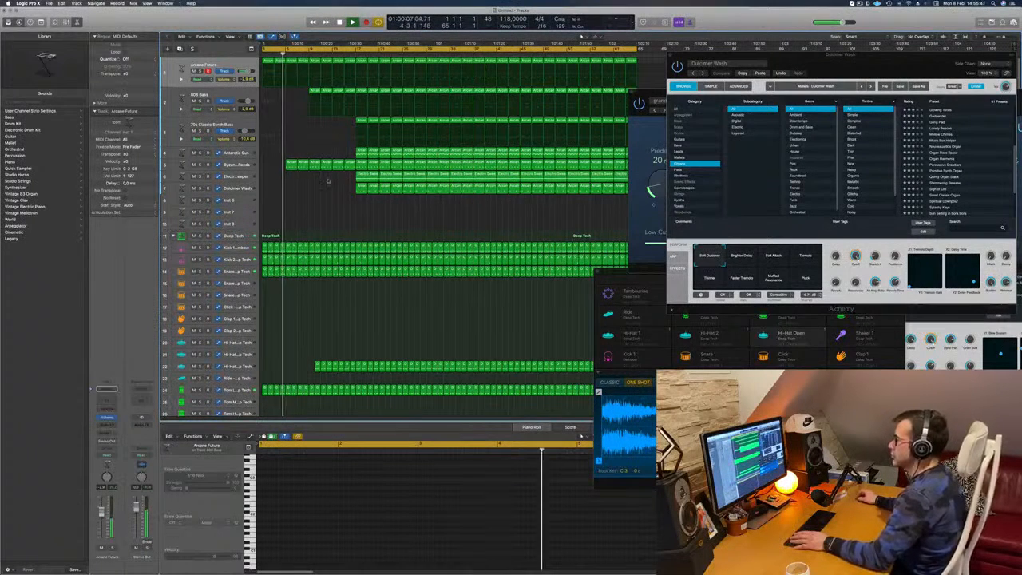
- Copy the Dulcimer Wash regions back from bar 17 to fill bars 1–16 and resume playback
click(362, 189)
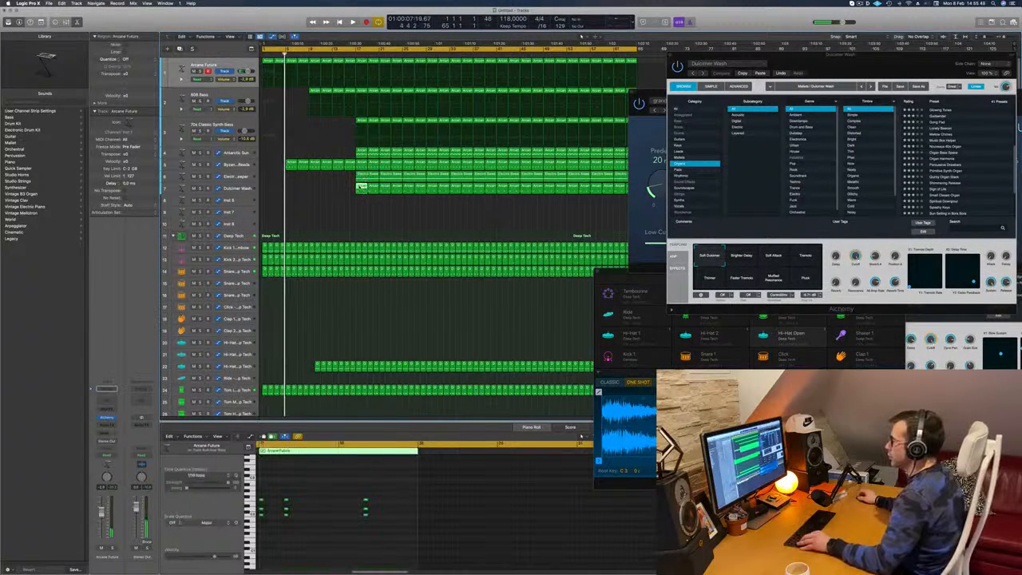
mouse_move(361, 187)
mouse_down()
mouse_move(267, 190)
mouse_move(342, 189)
mouse_up()
key(space)
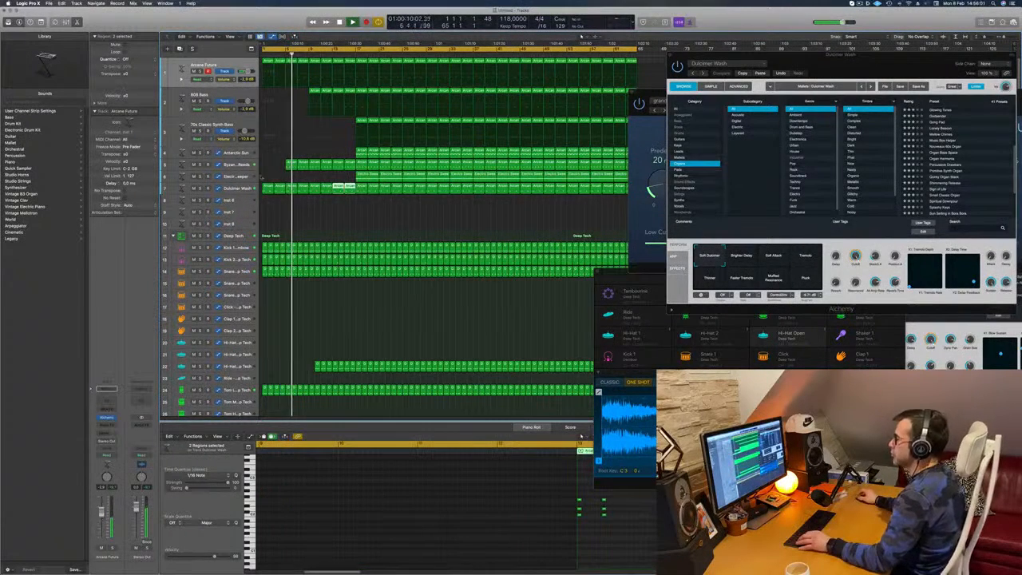
- Copy the first Hi-Hat region on track 22 to bar 9
scroll(291, 216, down, 5)
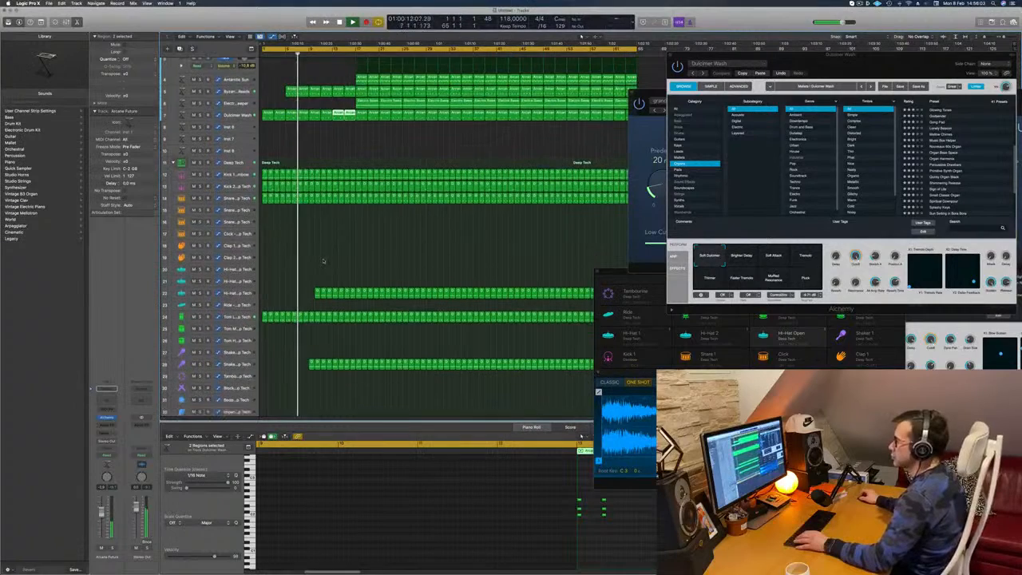
click(272, 216)
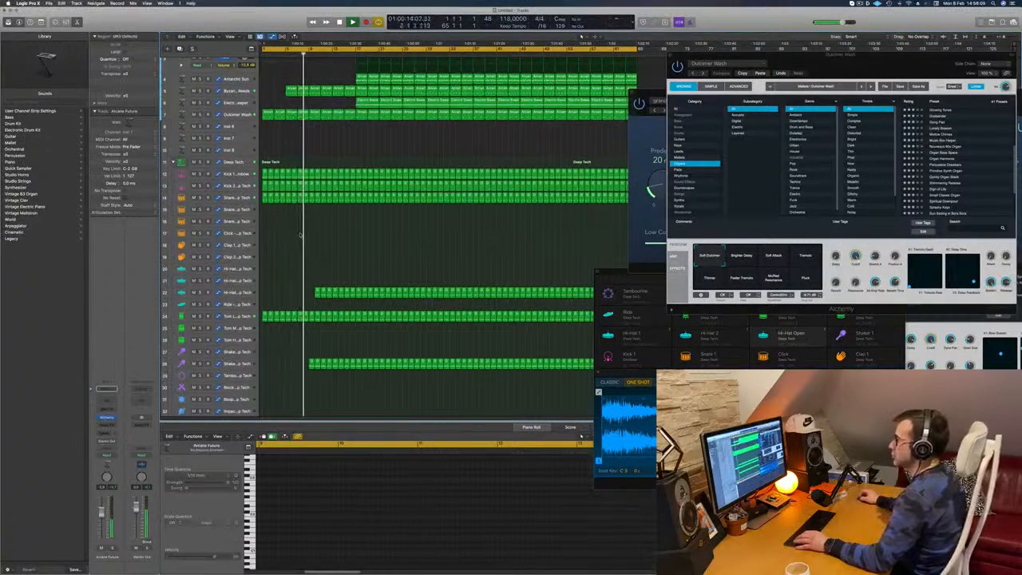
scroll(301, 234, down, 3)
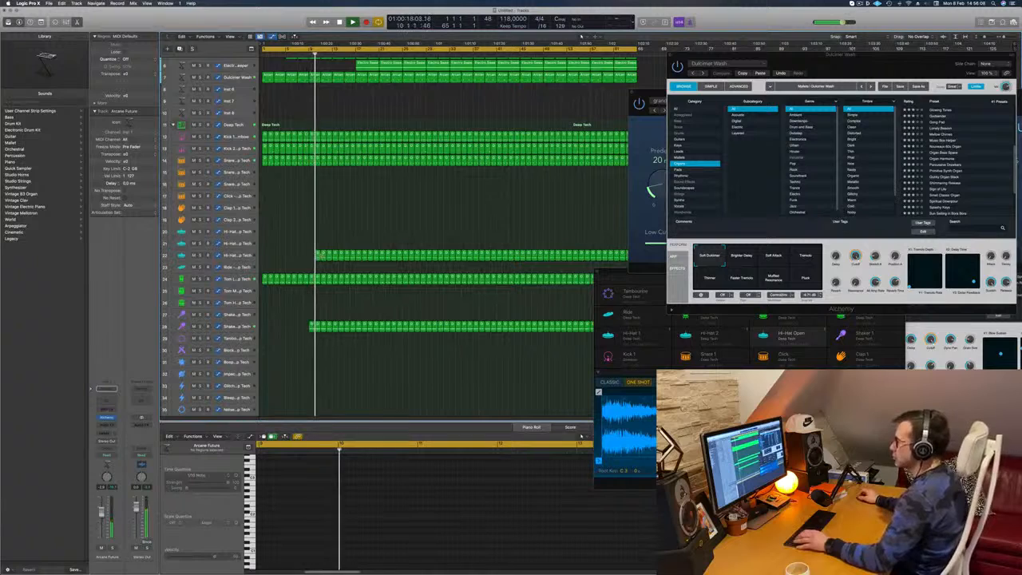
drag(317, 258, 310, 257)
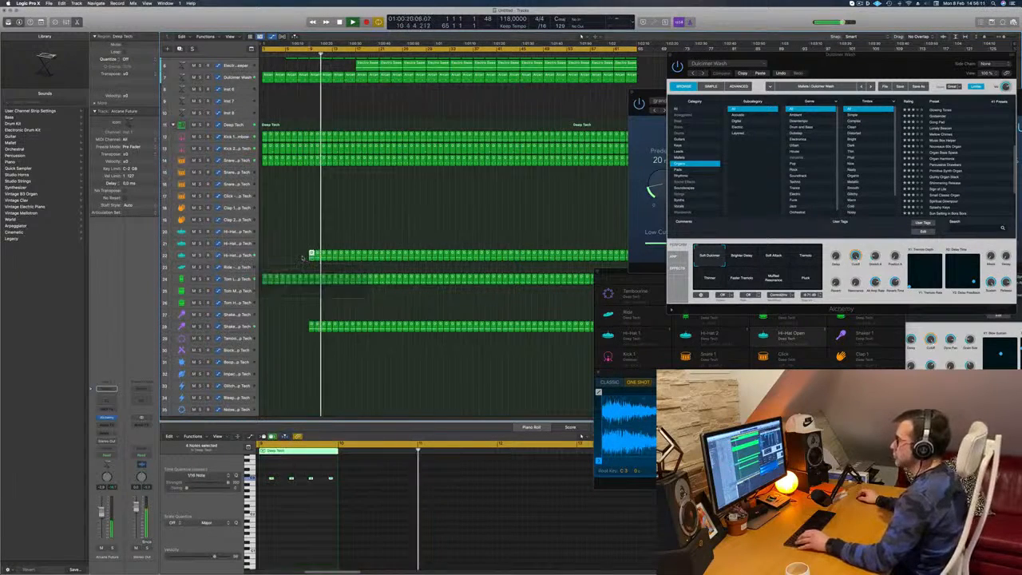
scroll(315, 115, up, 5)
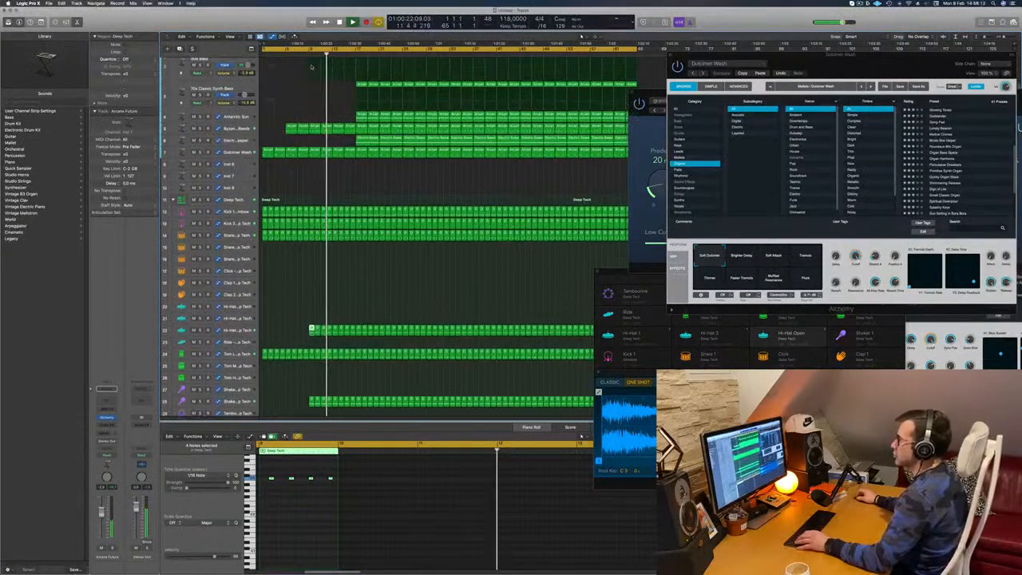
- Delete the fifth track's and the Dulcimer Wash regions in bars 9–12
click(314, 128)
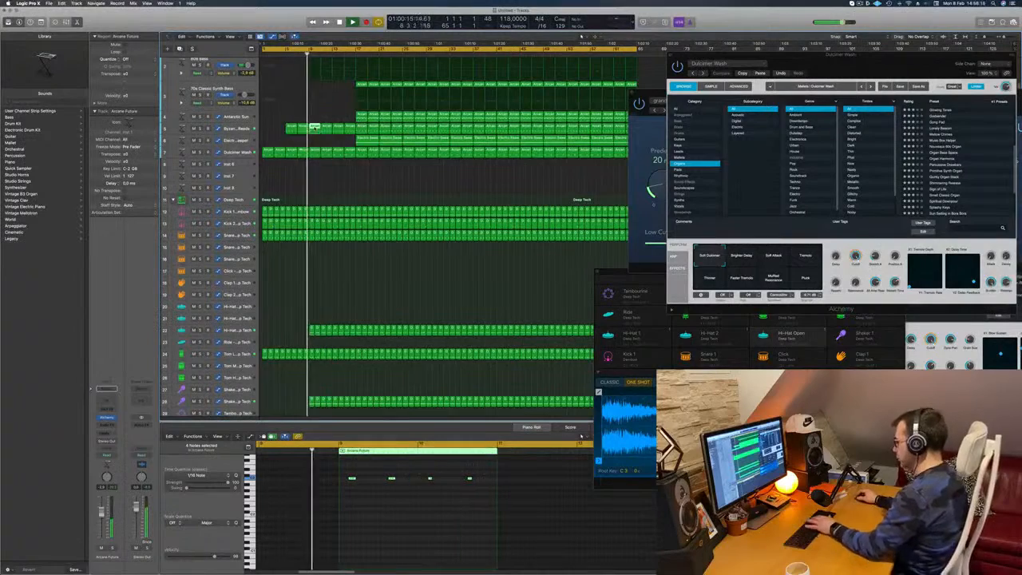
key(Delete)
click(313, 151)
key(Delete)
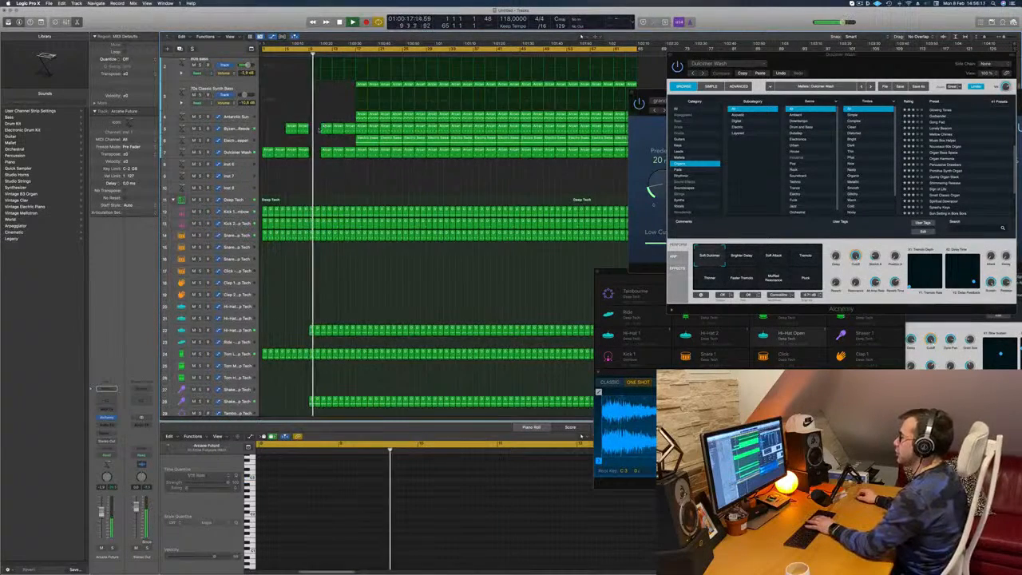
scroll(339, 96, up, 3)
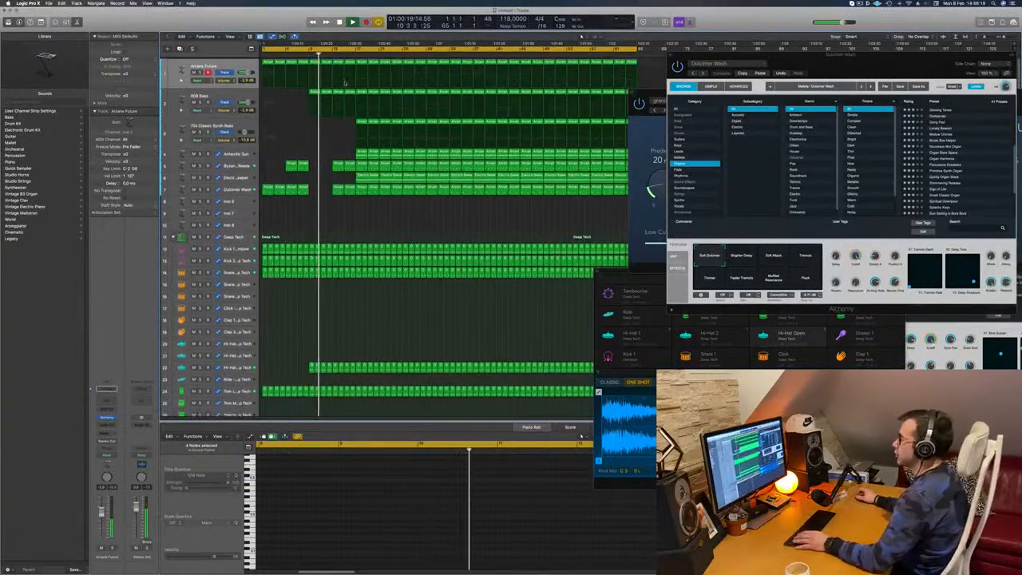
- Delete the Dulcimer Wash regions in bars 13–16
click(303, 55)
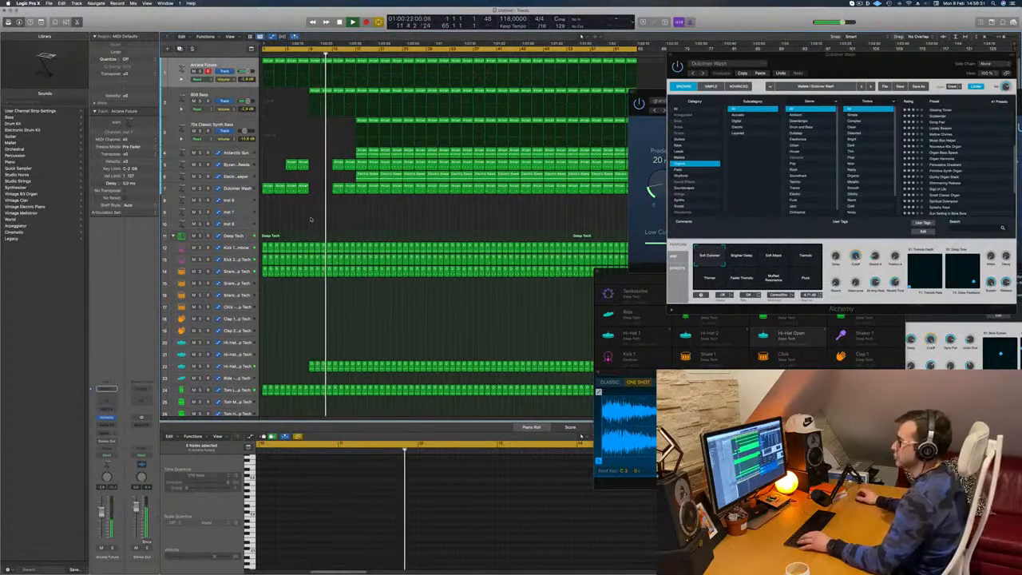
click(339, 189)
key(Delete)
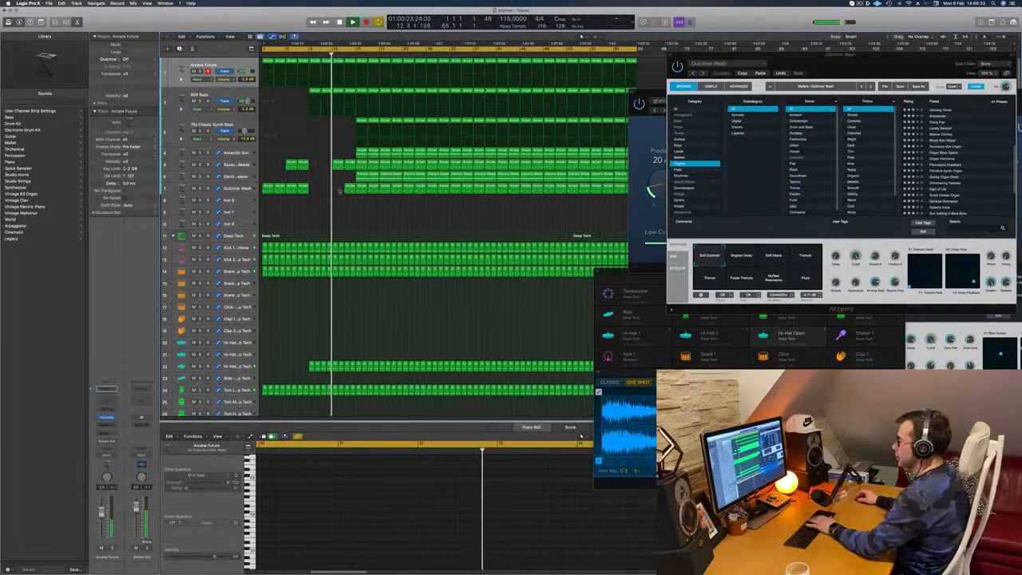
click(349, 190)
key(Delete)
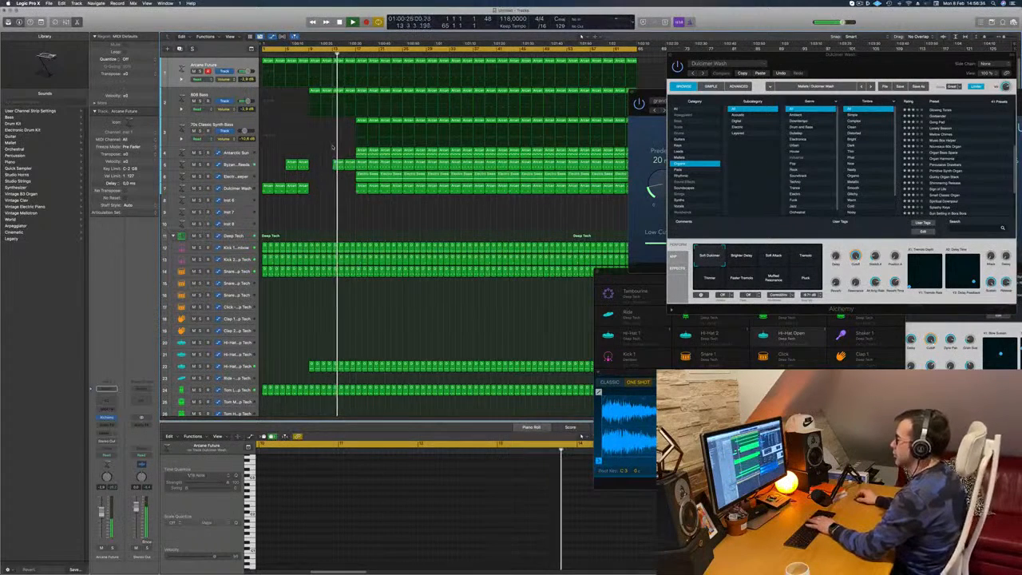
- Delete the 70s Classic Synth Bass regions in bars 17–24
click(362, 122)
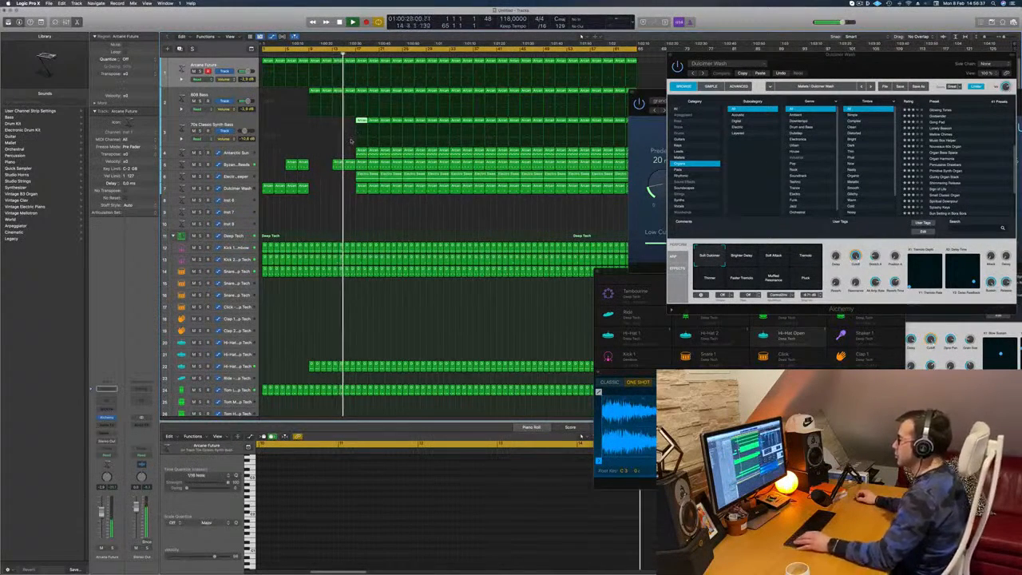
key(Delete)
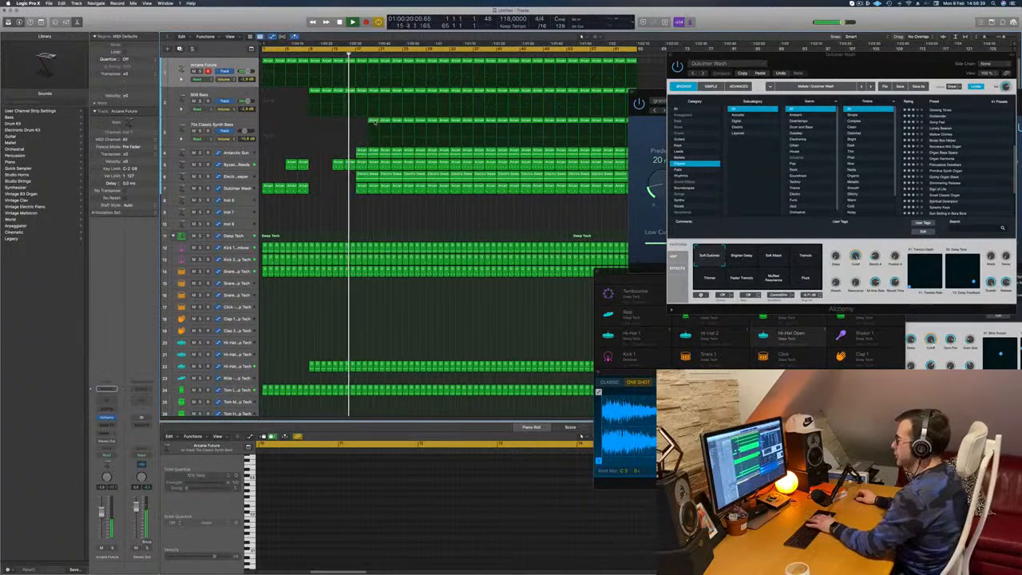
click(375, 122)
key(Delete)
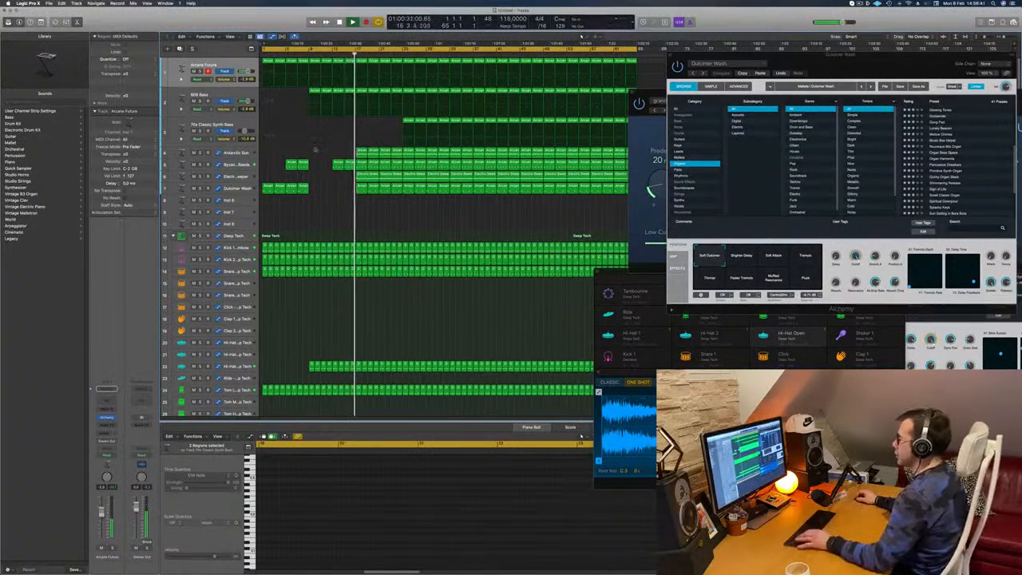
- Delete the Electric Sweeper and Dulcimer Wash regions in bars 17–24
click(363, 176)
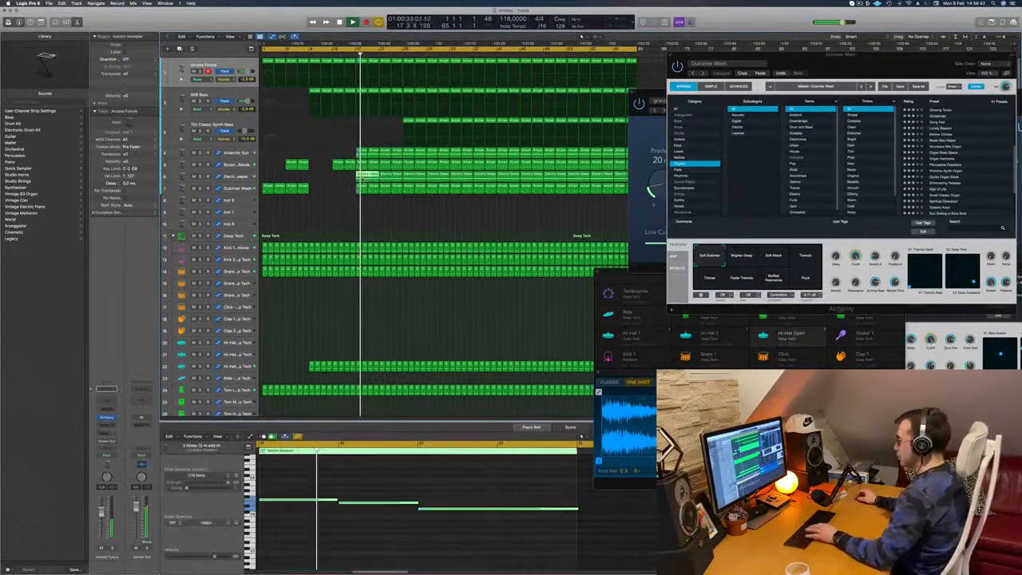
key(Delete)
drag(352, 192, 372, 188)
key(Delete)
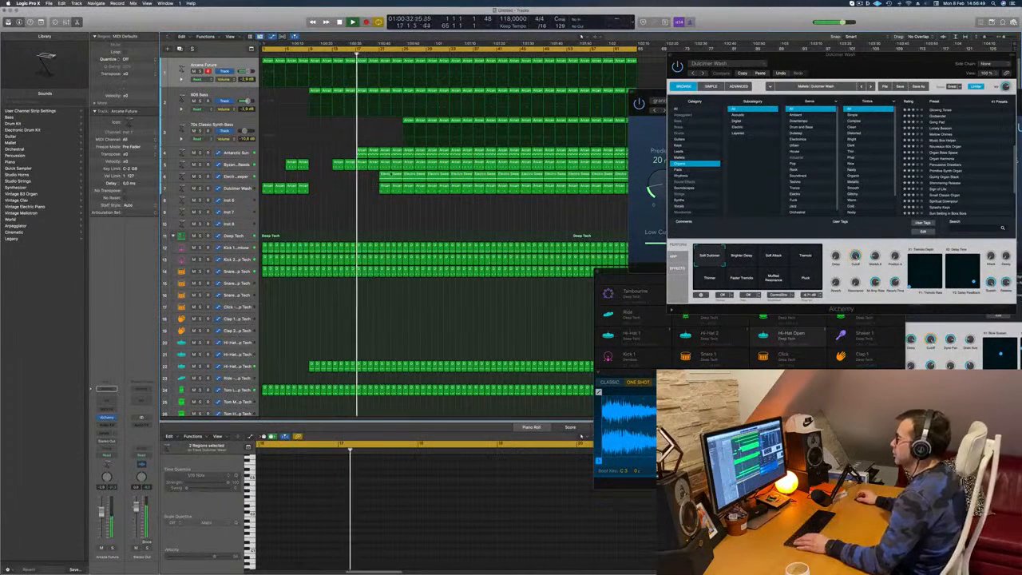
click(386, 174)
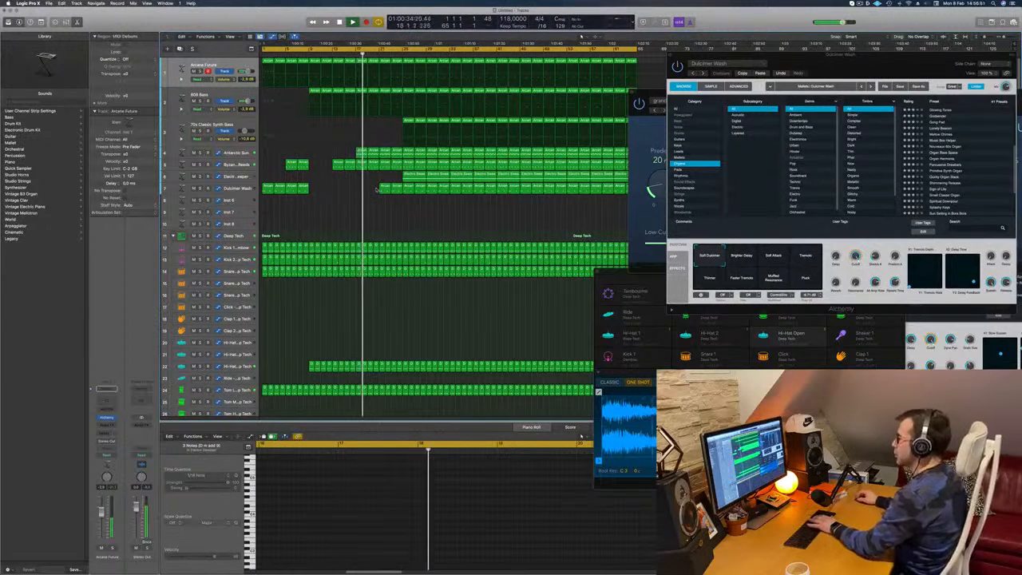
drag(377, 190, 396, 187)
key(Delete)
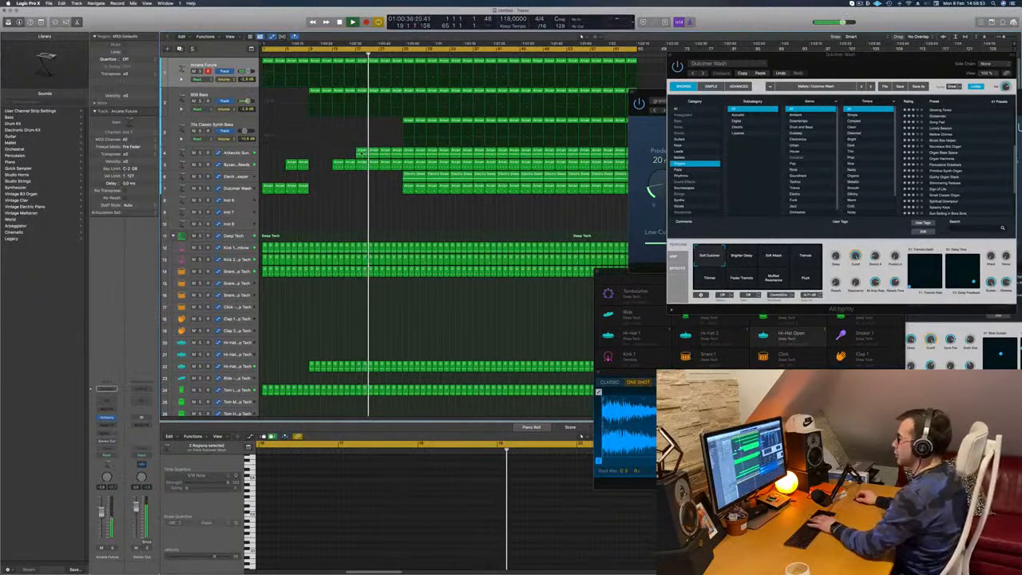
- Try to delete the Arcane Future and 808 Bass regions in bars 17–24
click(368, 68)
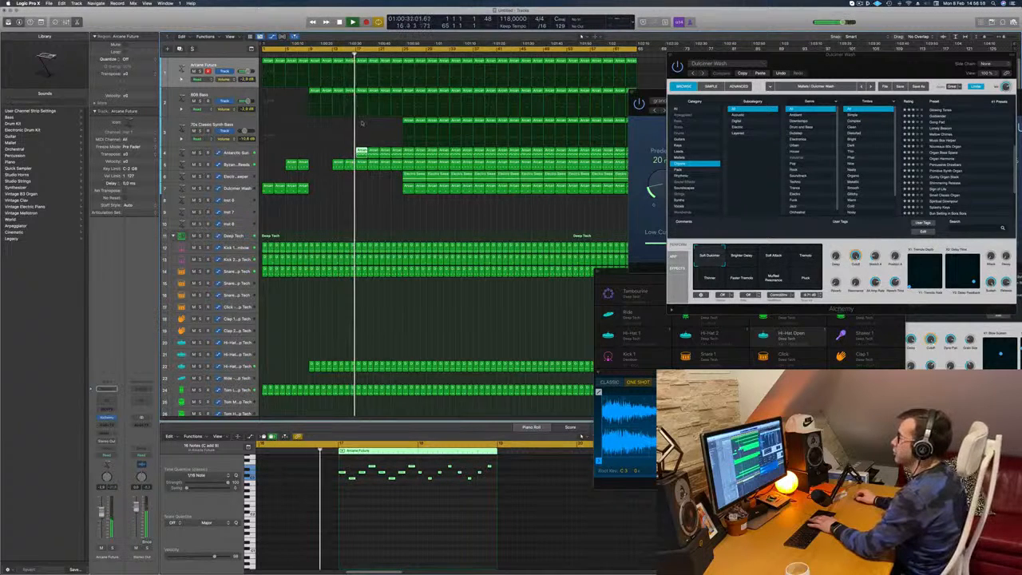
click(384, 117)
drag(398, 67, 365, 94)
key(Delete)
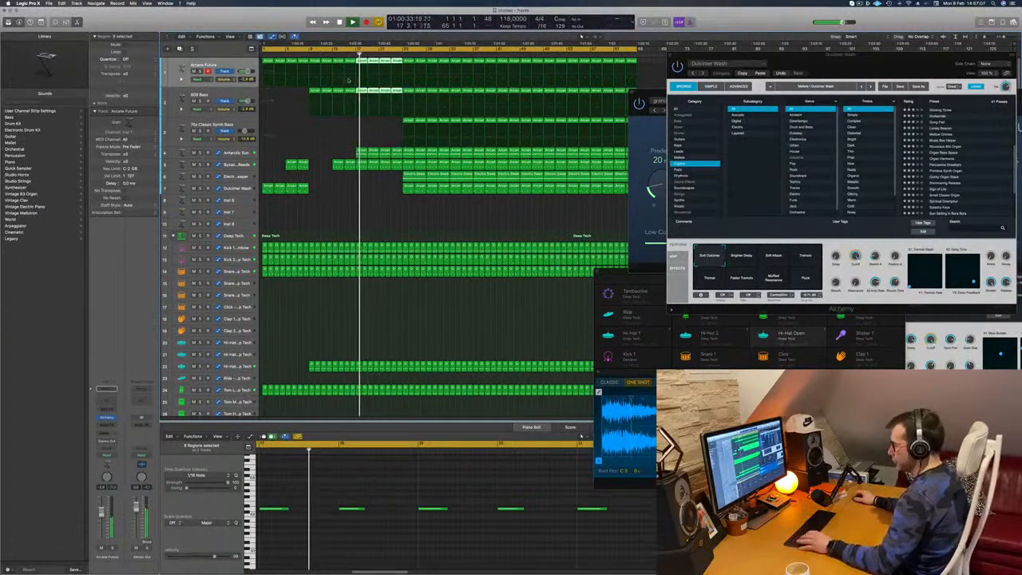
- Resume playback from about bar 17 without saving, listening through to the section at bar 25
key(super+s)
key(Escape)
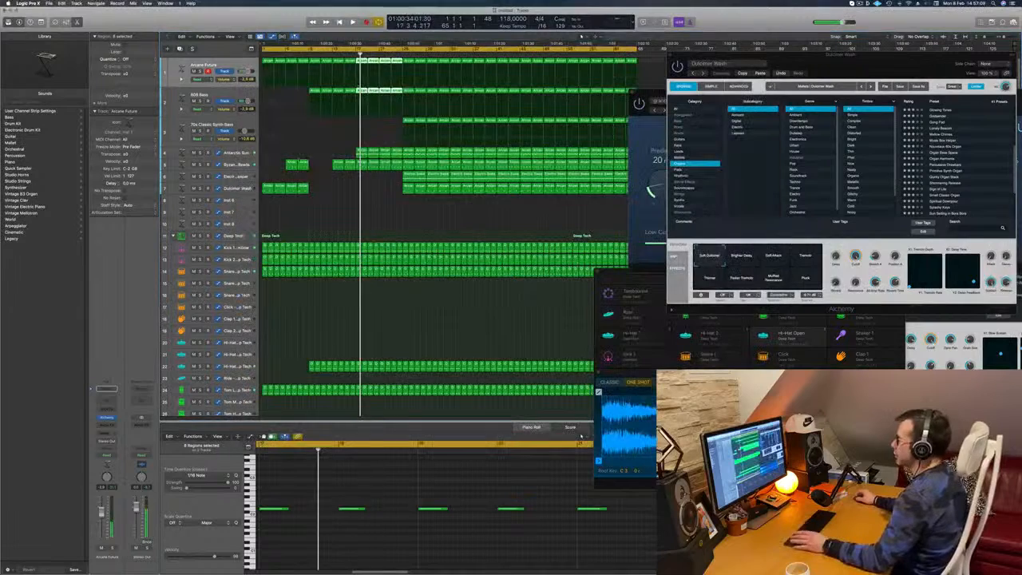
key(space)
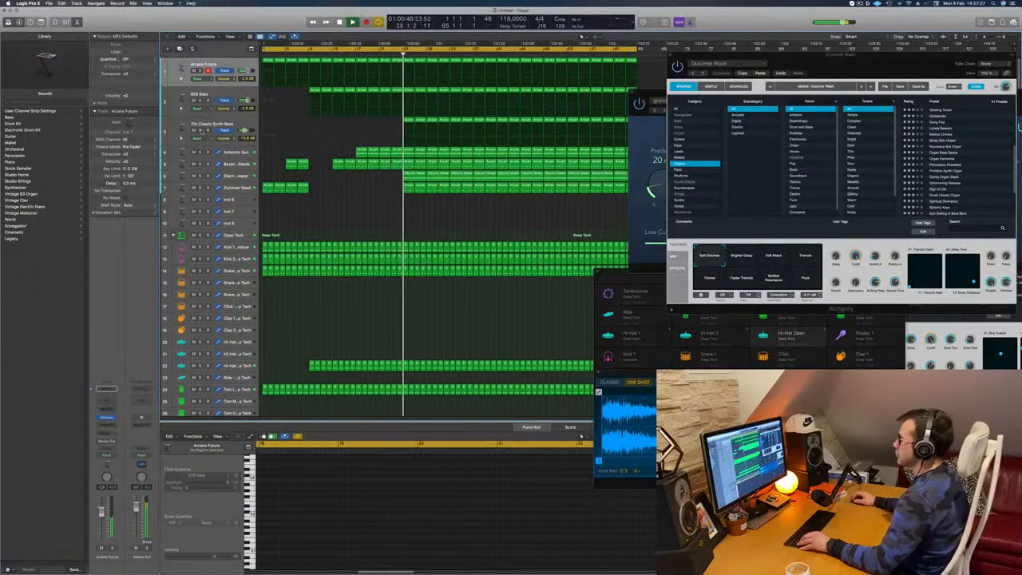
- Delete the Electric Sweeper and Dulcimer Wash regions in bars 25–32
click(416, 179)
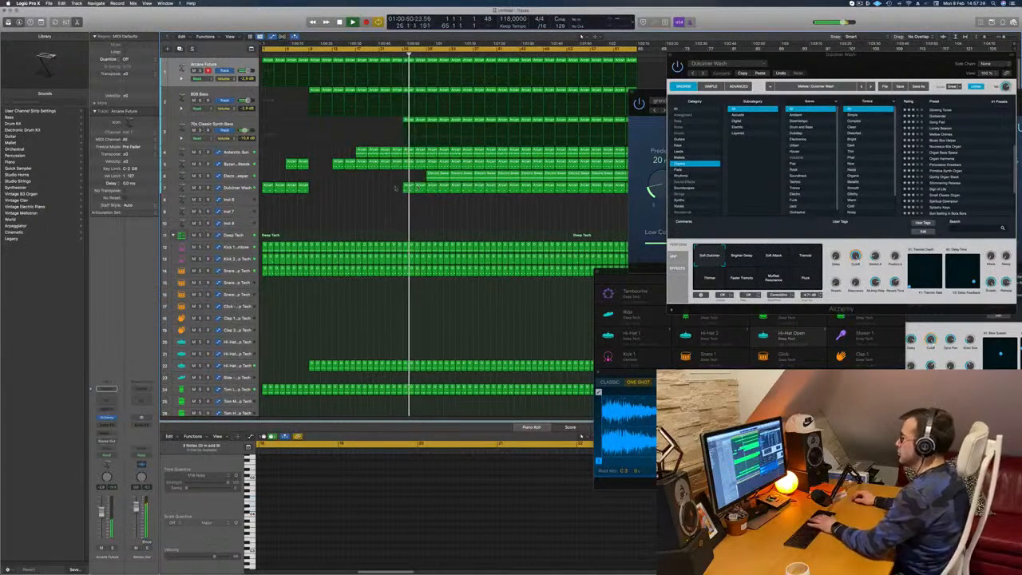
drag(434, 186, 442, 188)
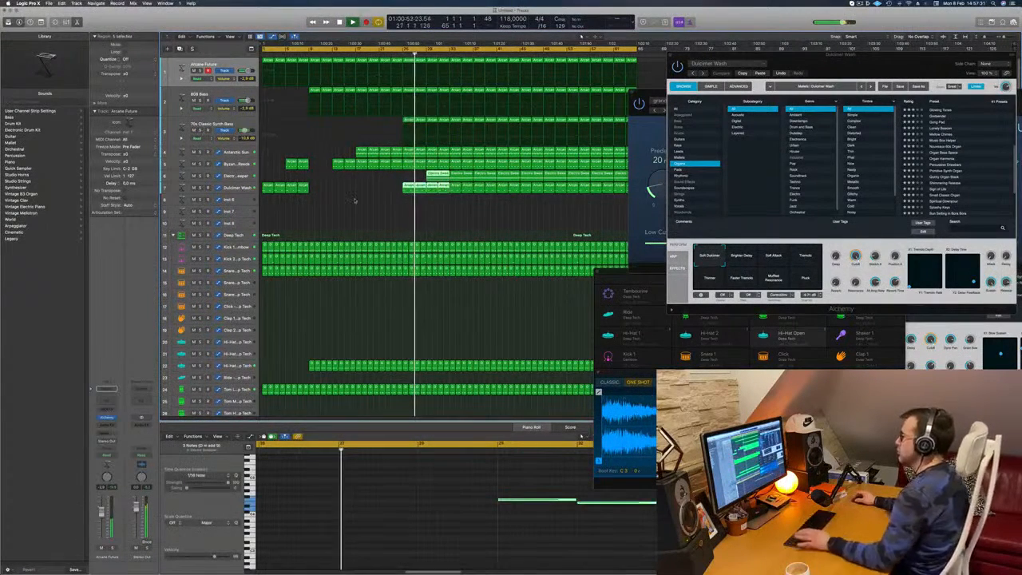
key(Delete)
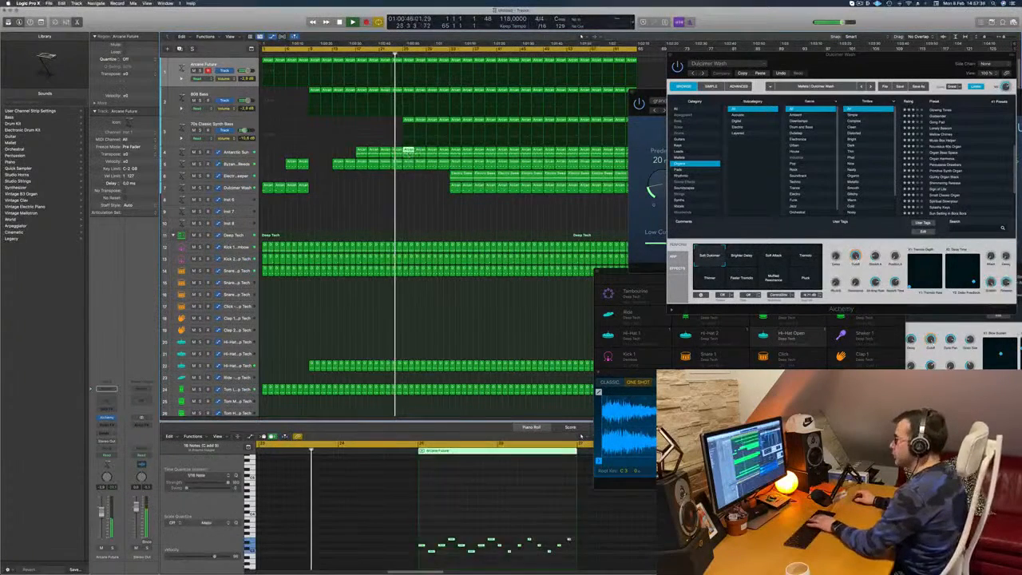
- Delete the Antarctic Sun regions in bars 25–32 and the Arcane Future regions in bars 25–28
click(445, 154)
key(Delete)
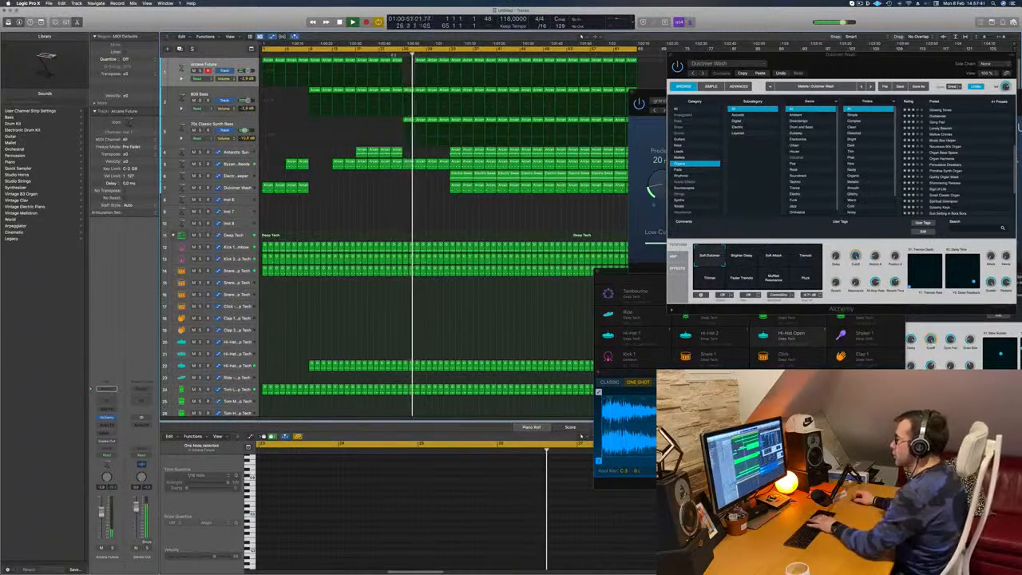
click(392, 53)
click(421, 61)
key(Delete)
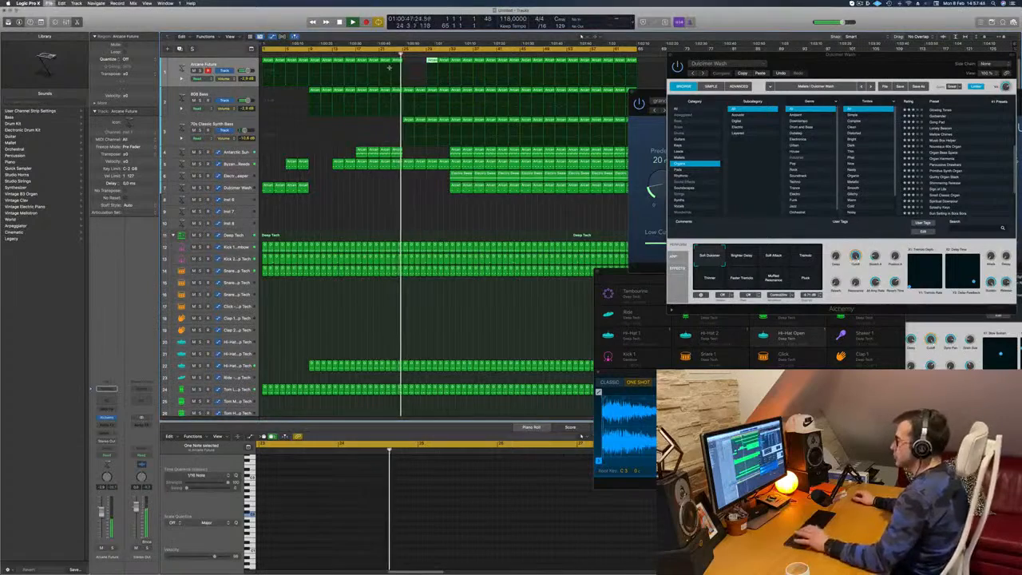
- Play the arrangement from about bar 25 to check the thinned section, stopping playback around bar 27
key(super+s)
key(Escape)
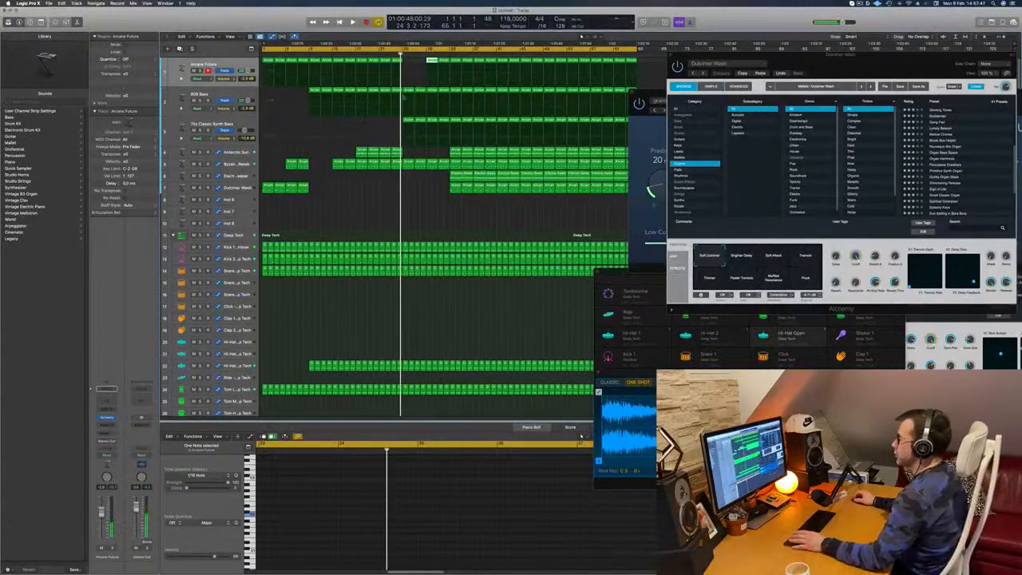
key(Return)
click(402, 54)
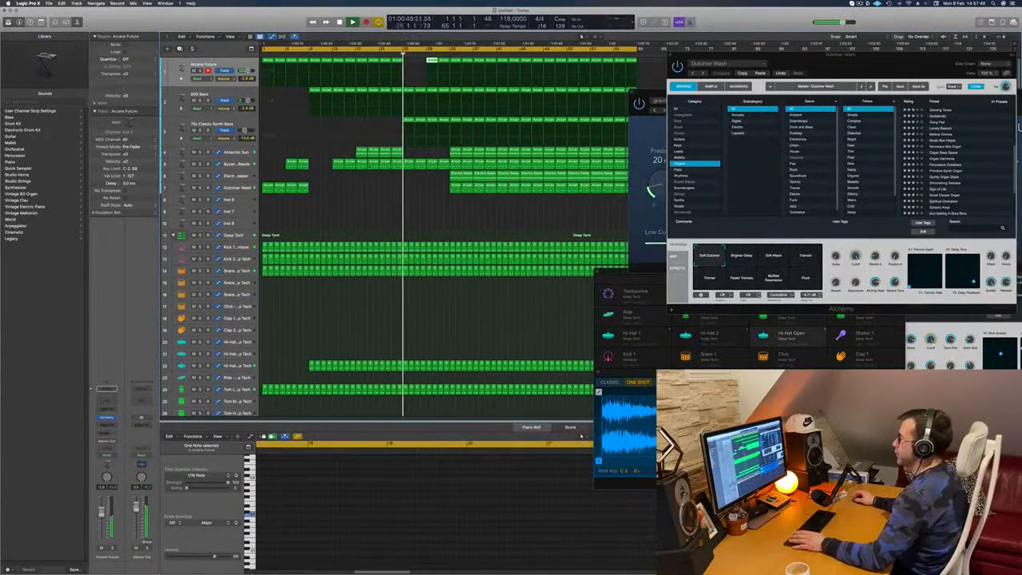
click(382, 207)
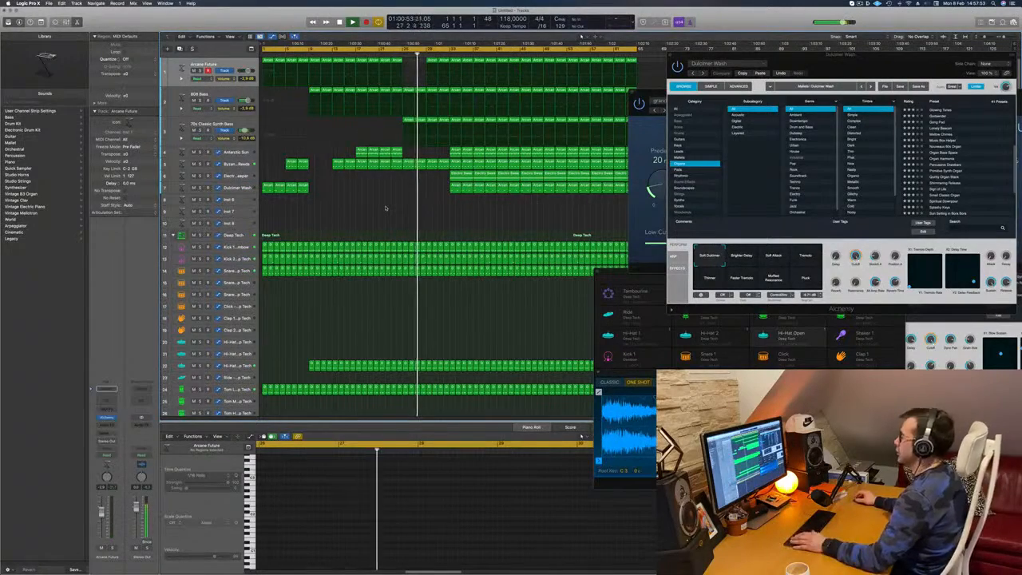
key(space)
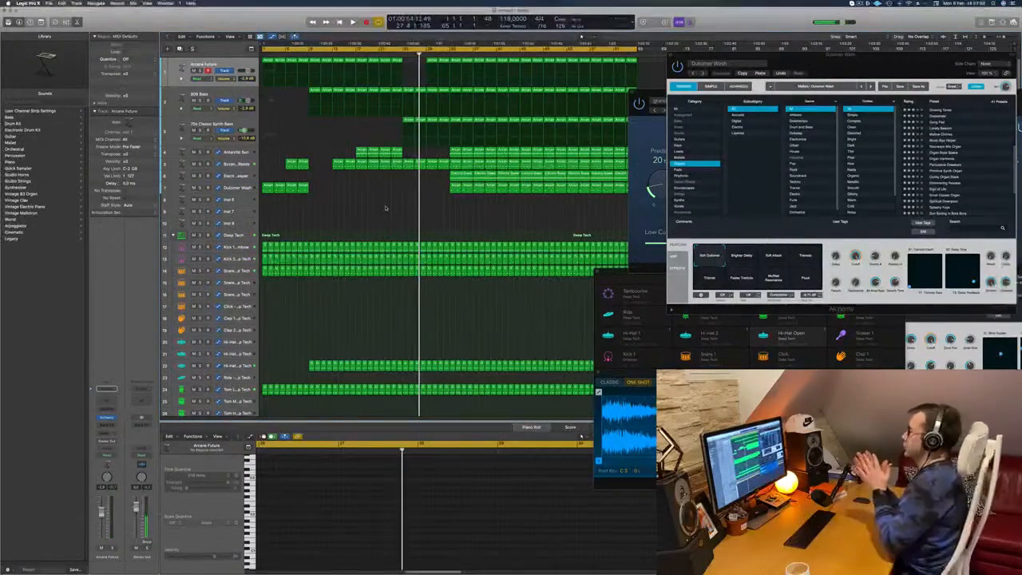